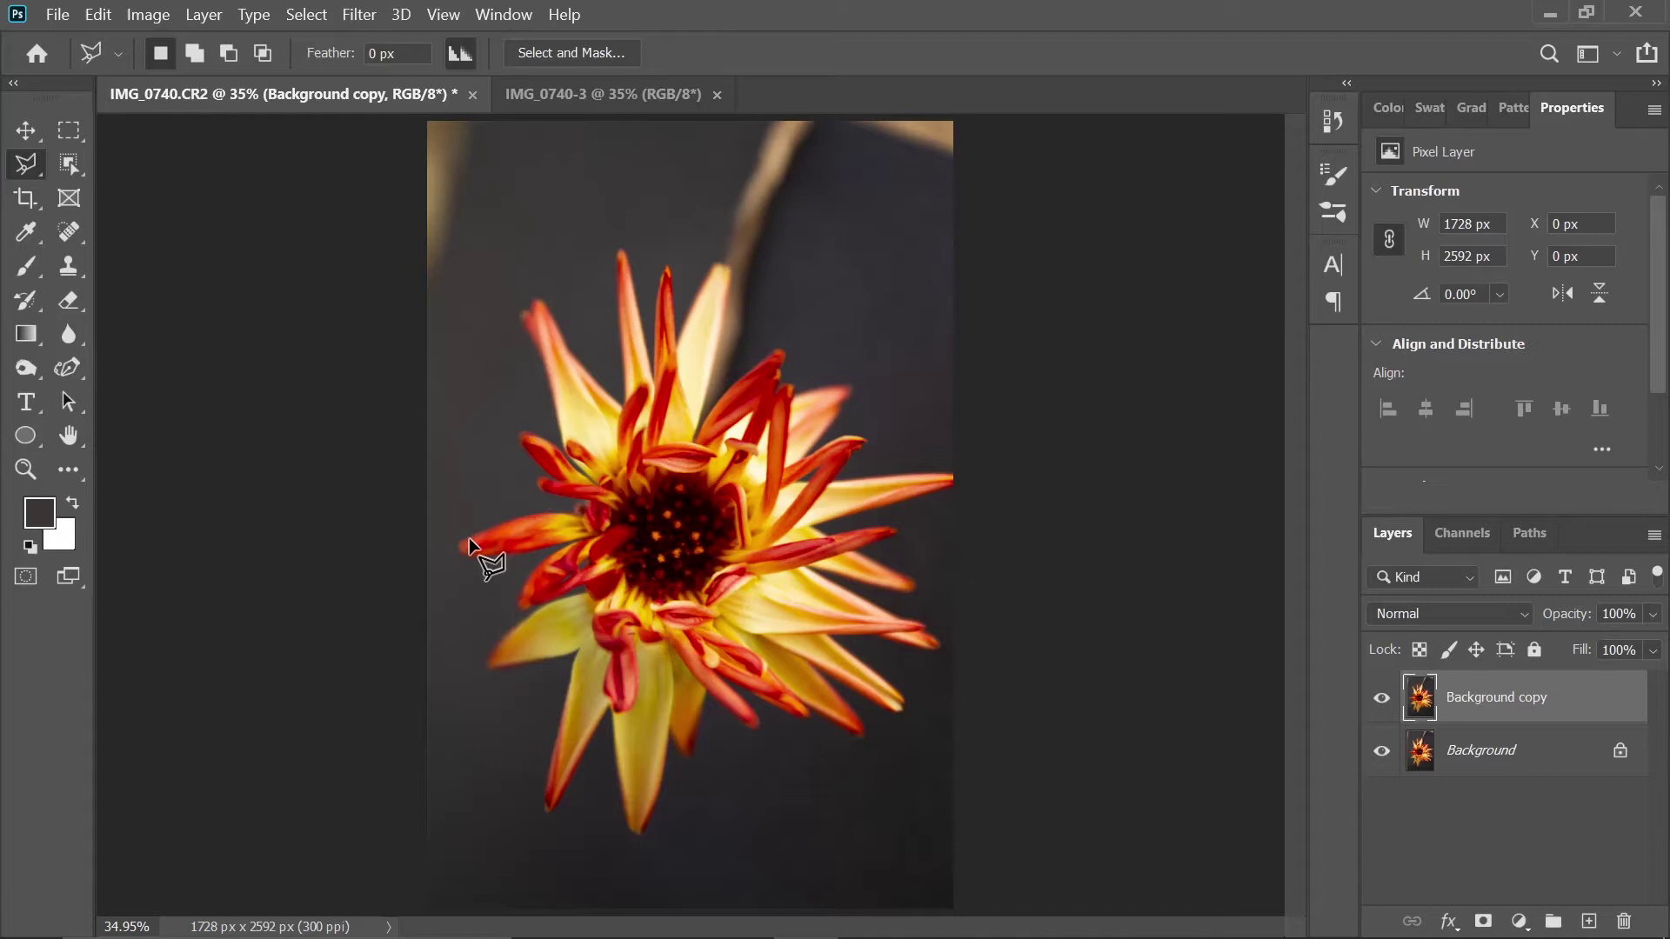
# - Outline the tan blur in the photo's upper-left corner with the Polygonal Lasso and fill it with the surrounding dark background
pyautogui.moveTo(496, 395); pyautogui.dragTo(1036, 928)
pyautogui.moveTo(893, 588); pyautogui.dragTo(905, 709)
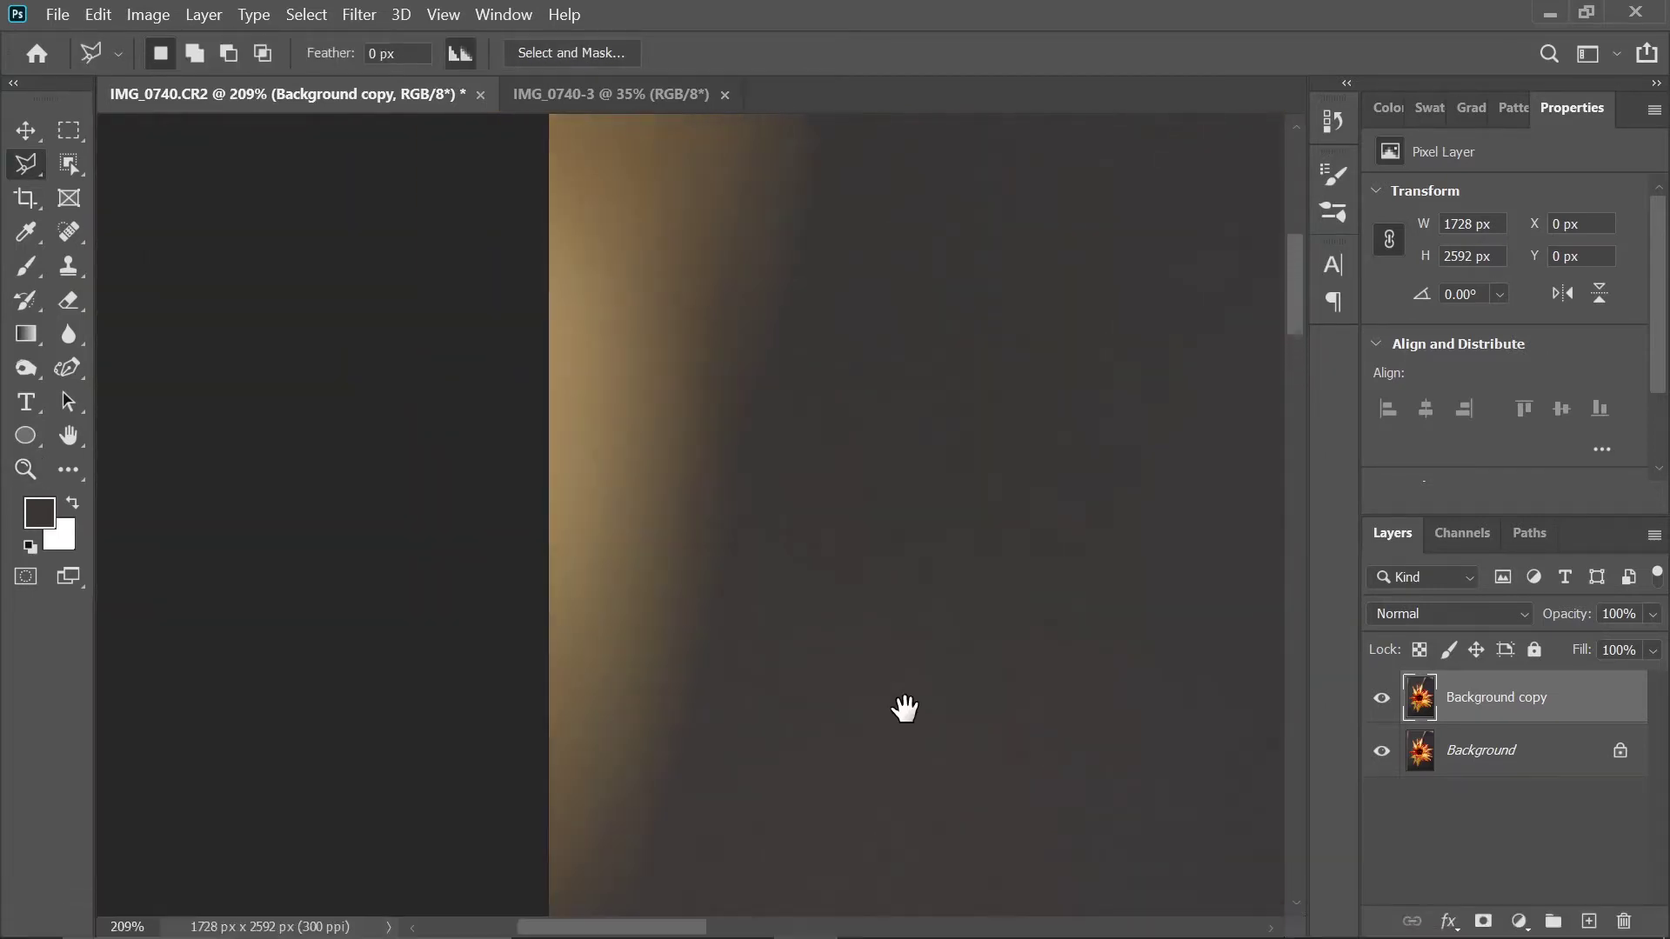
pyautogui.hotkey('ctrl', 'space')
pyautogui.moveTo(890, 592); pyautogui.dragTo(485, 511)
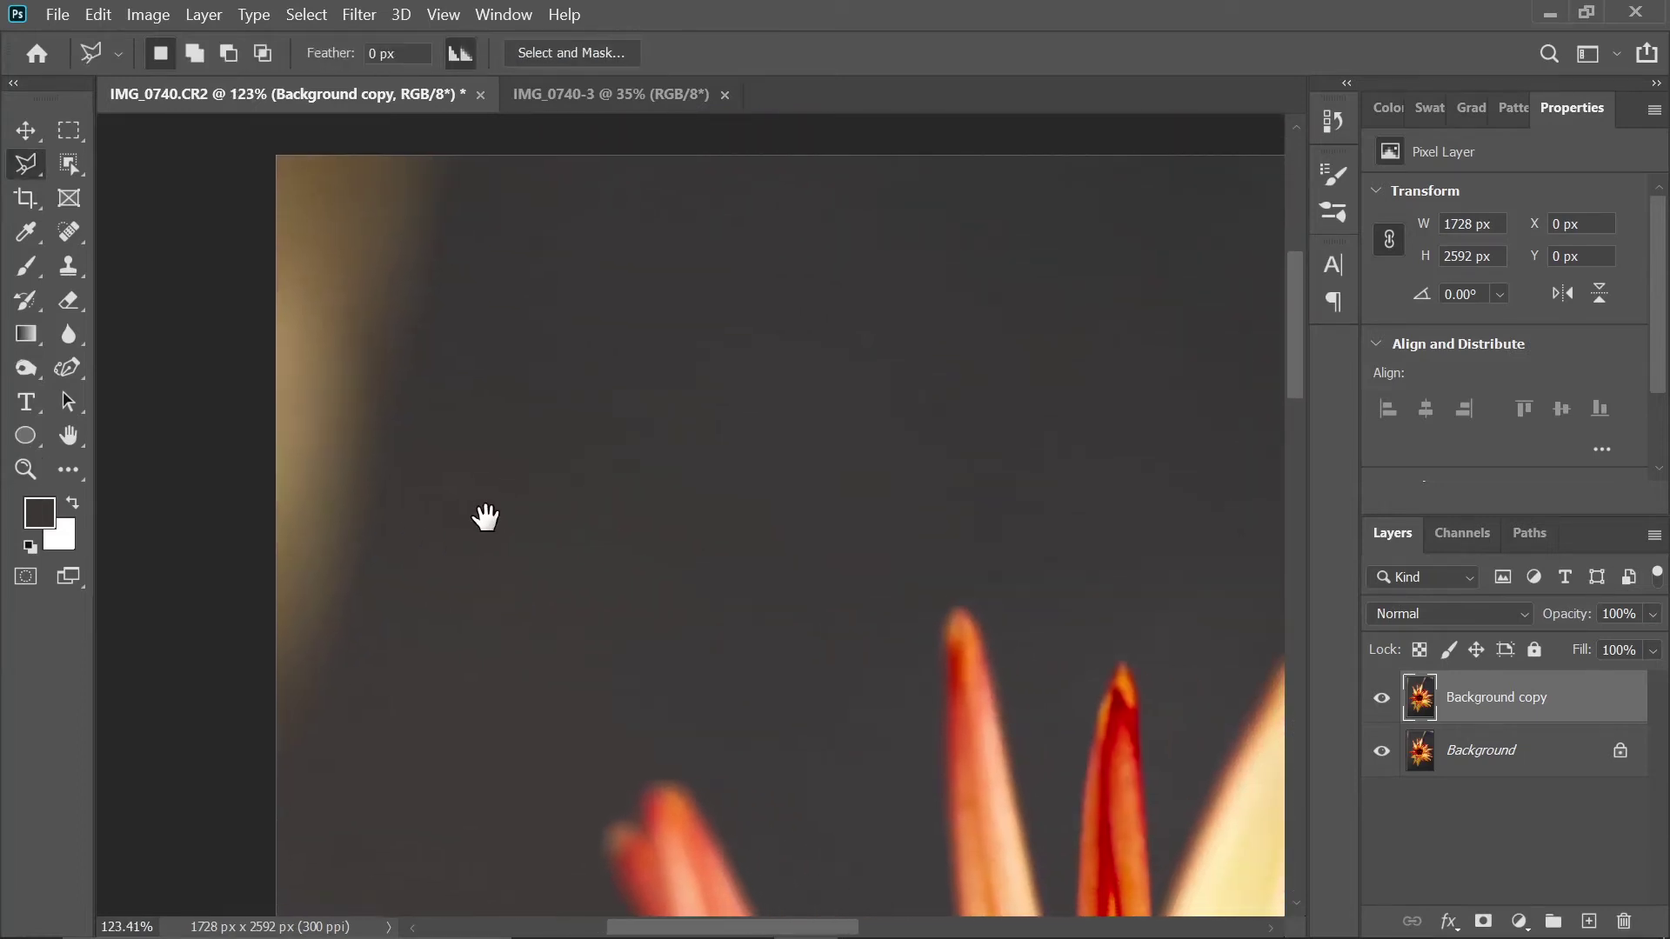
pyautogui.click(409, 830)
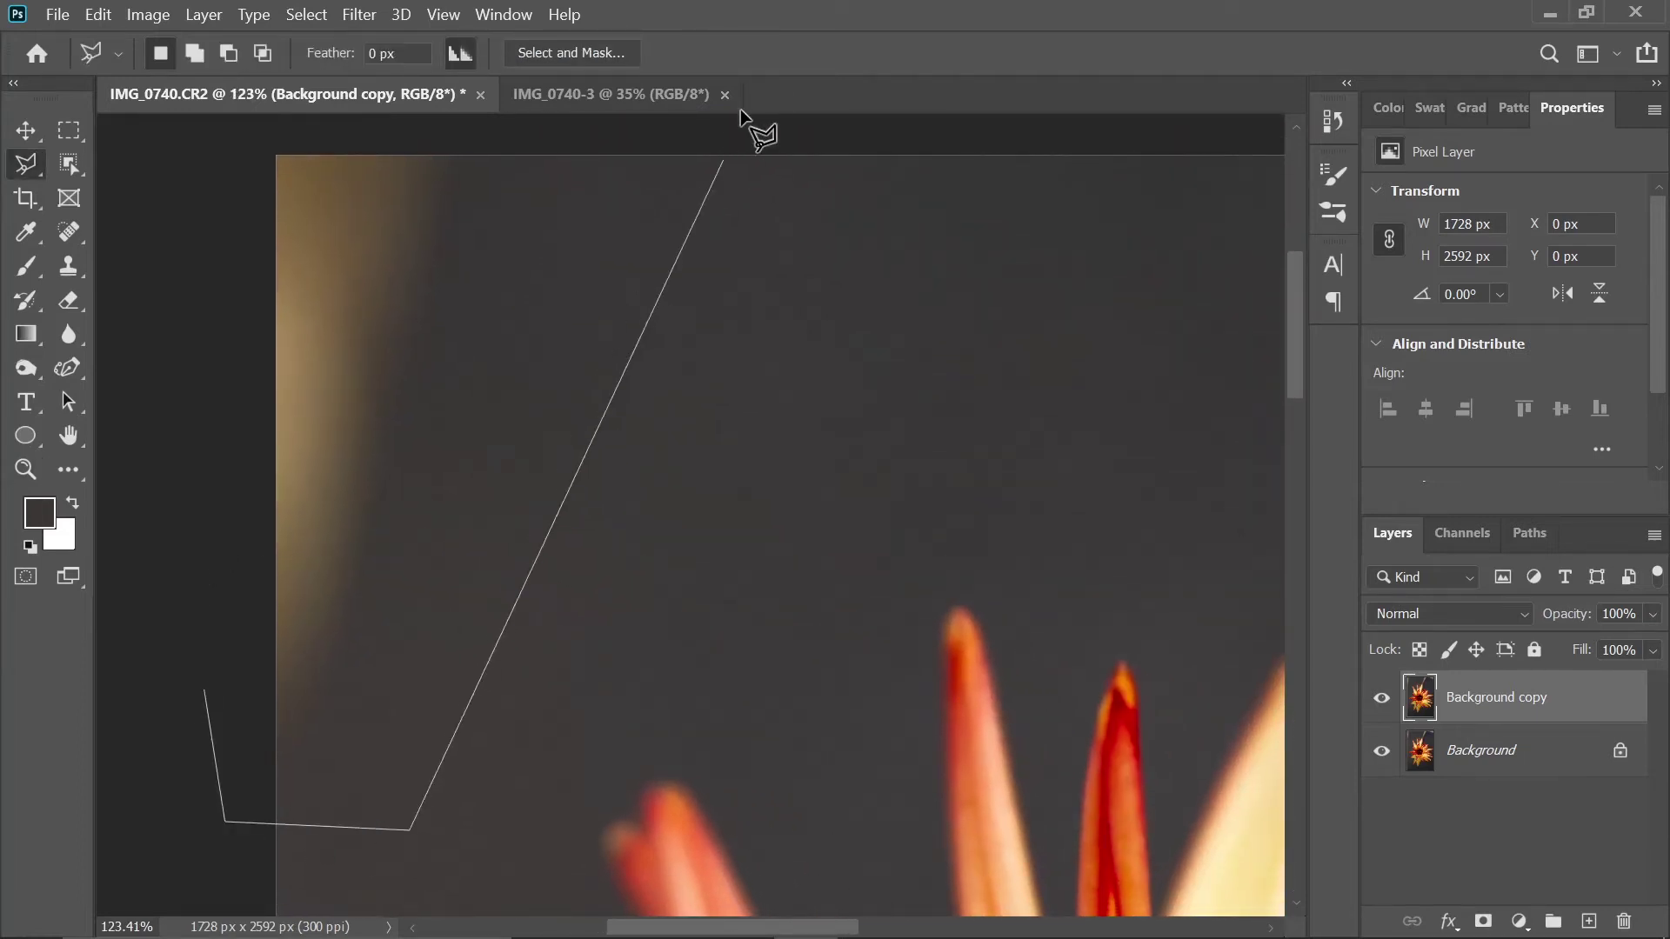
pyautogui.click(716, 176)
pyautogui.click(216, 183)
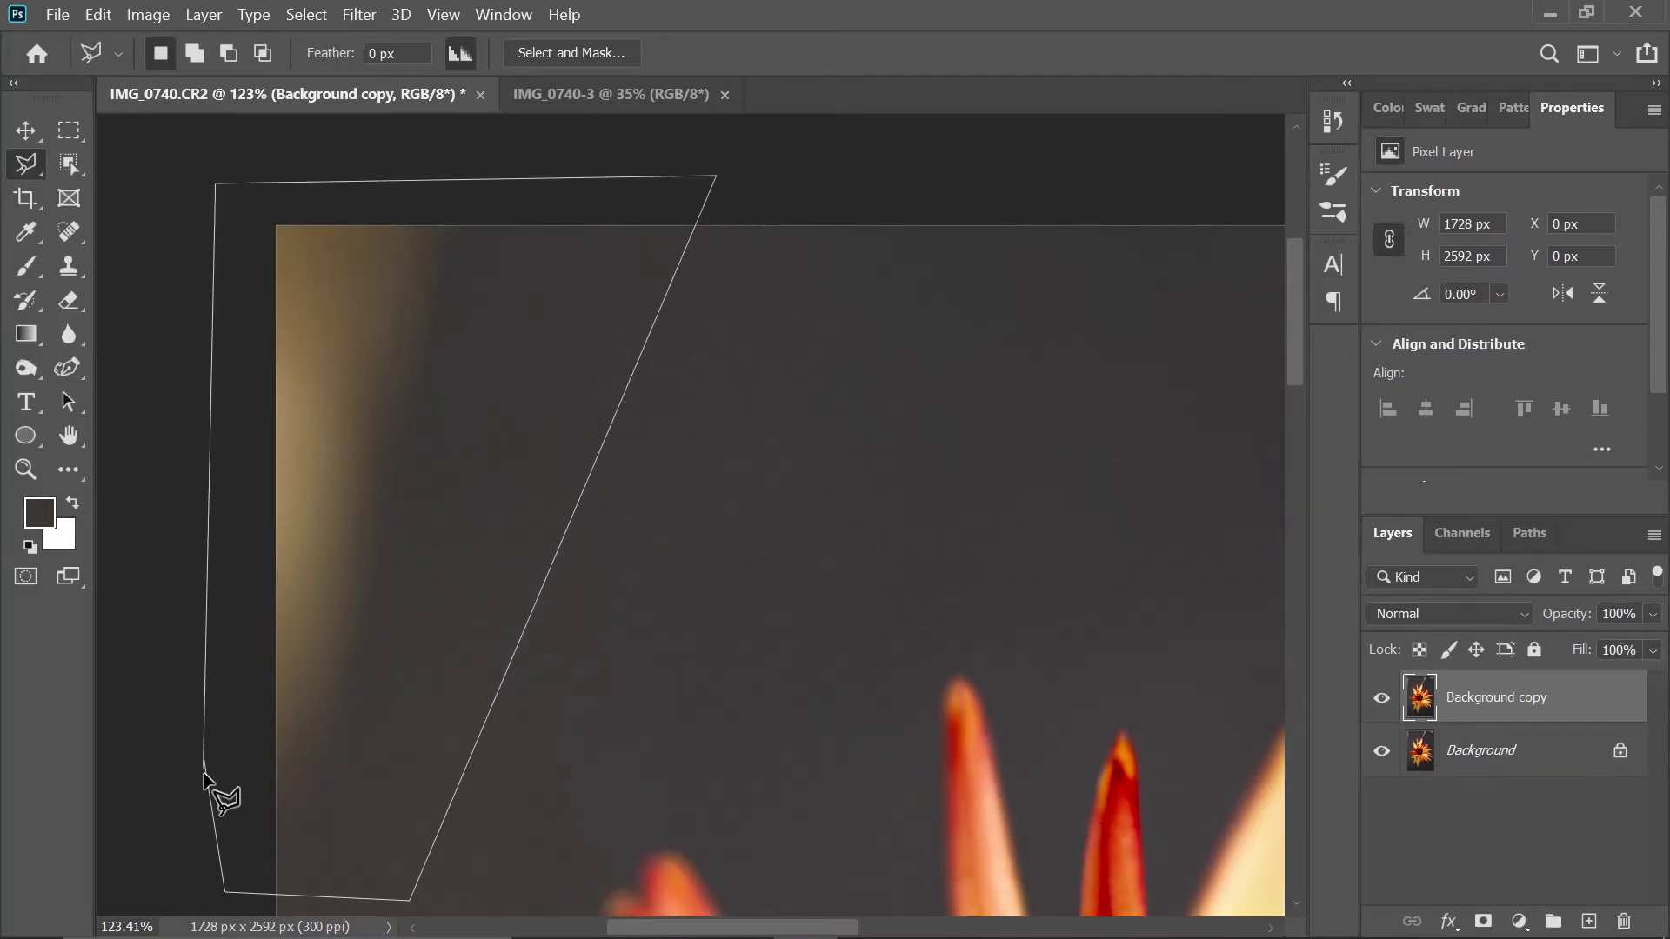
pyautogui.click(202, 765)
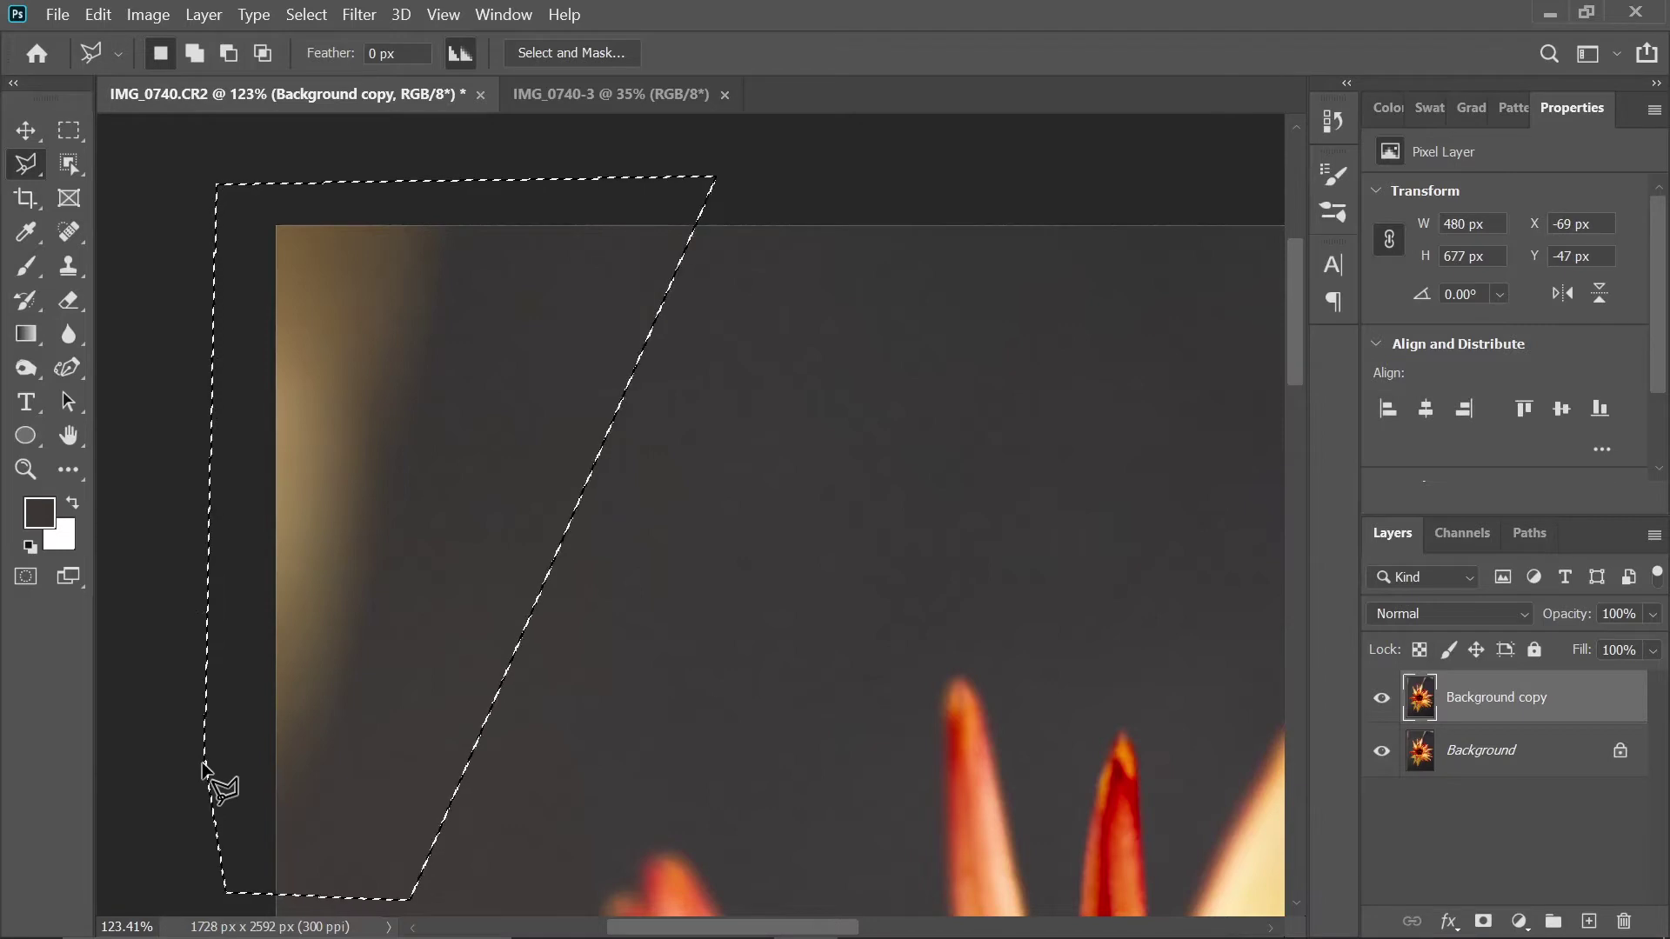
pyautogui.hotkey('shift', 'BackSpace')
pyautogui.press('Return')
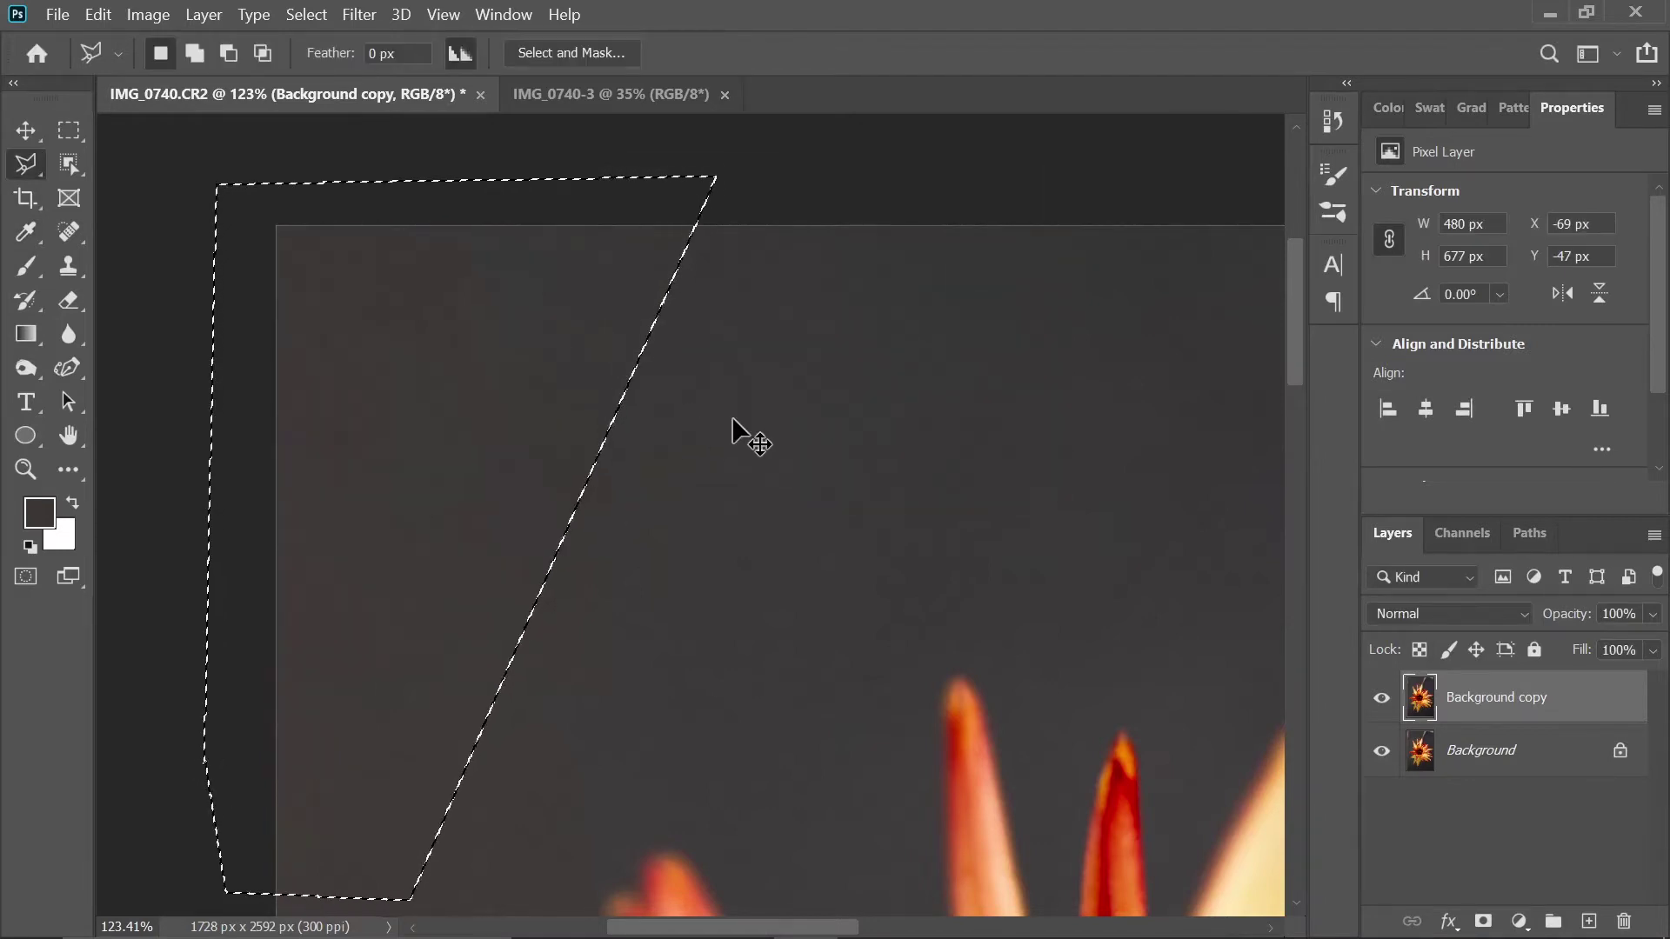
pyautogui.hotkey('ctrl', 'd')
# - Outline the blurred tan stem running from above the pale upper petal to the photo's top edge, and fill it with dark background
pyautogui.moveTo(846, 430); pyautogui.dragTo(125, 357)
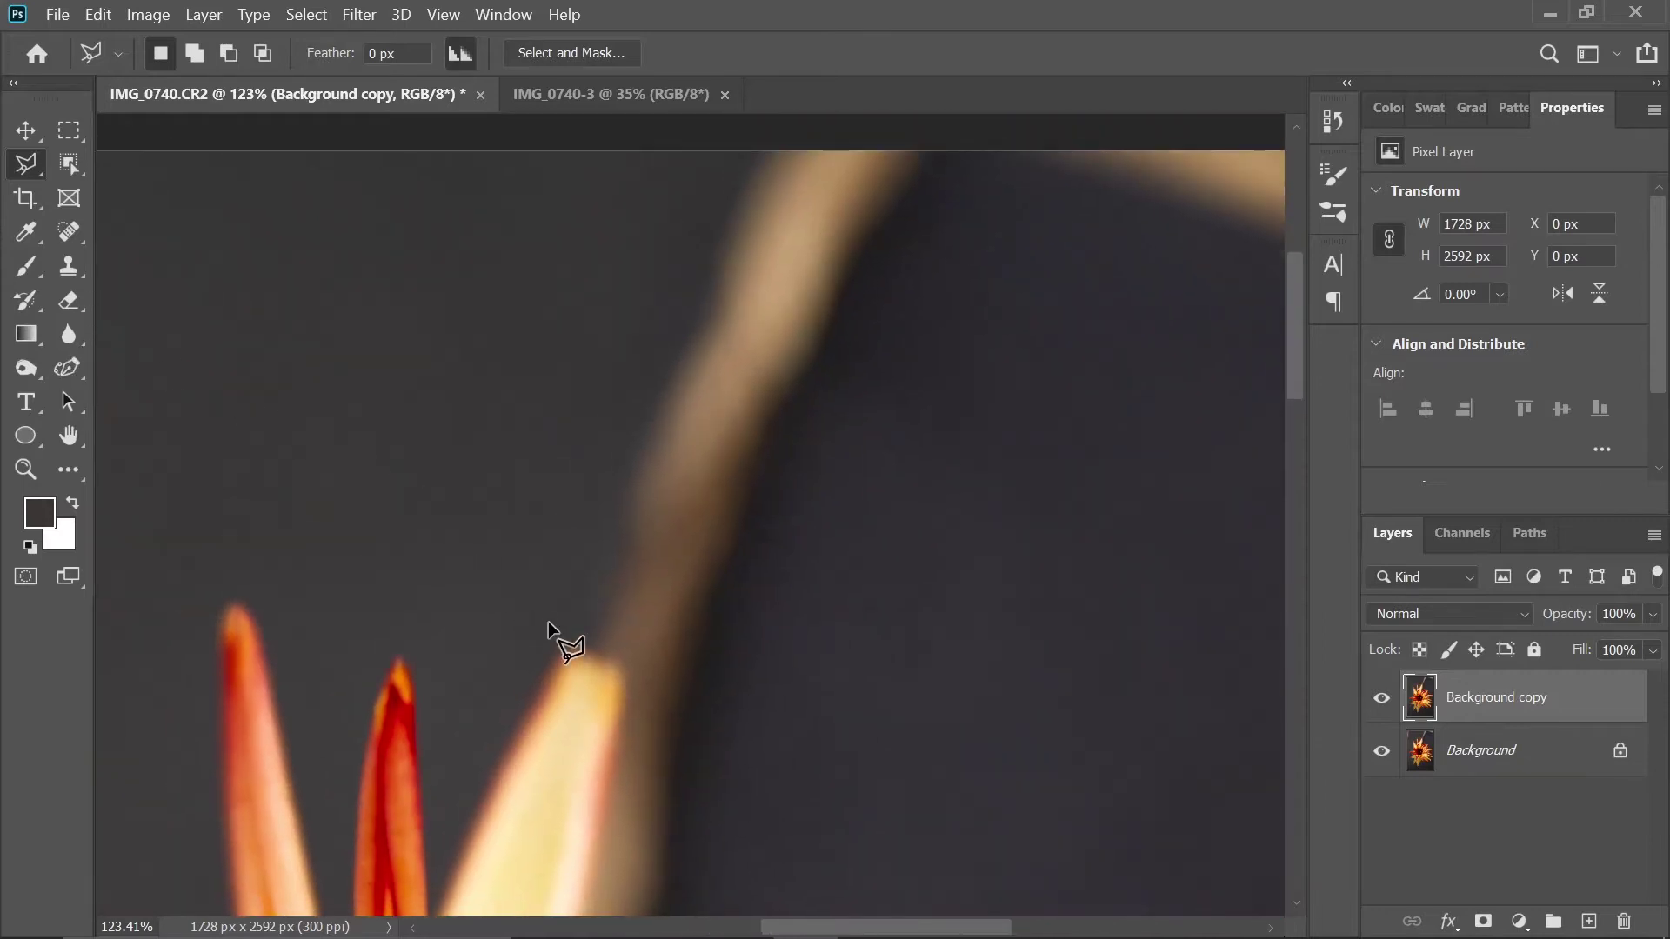
pyautogui.click(548, 621)
pyautogui.click(786, 689)
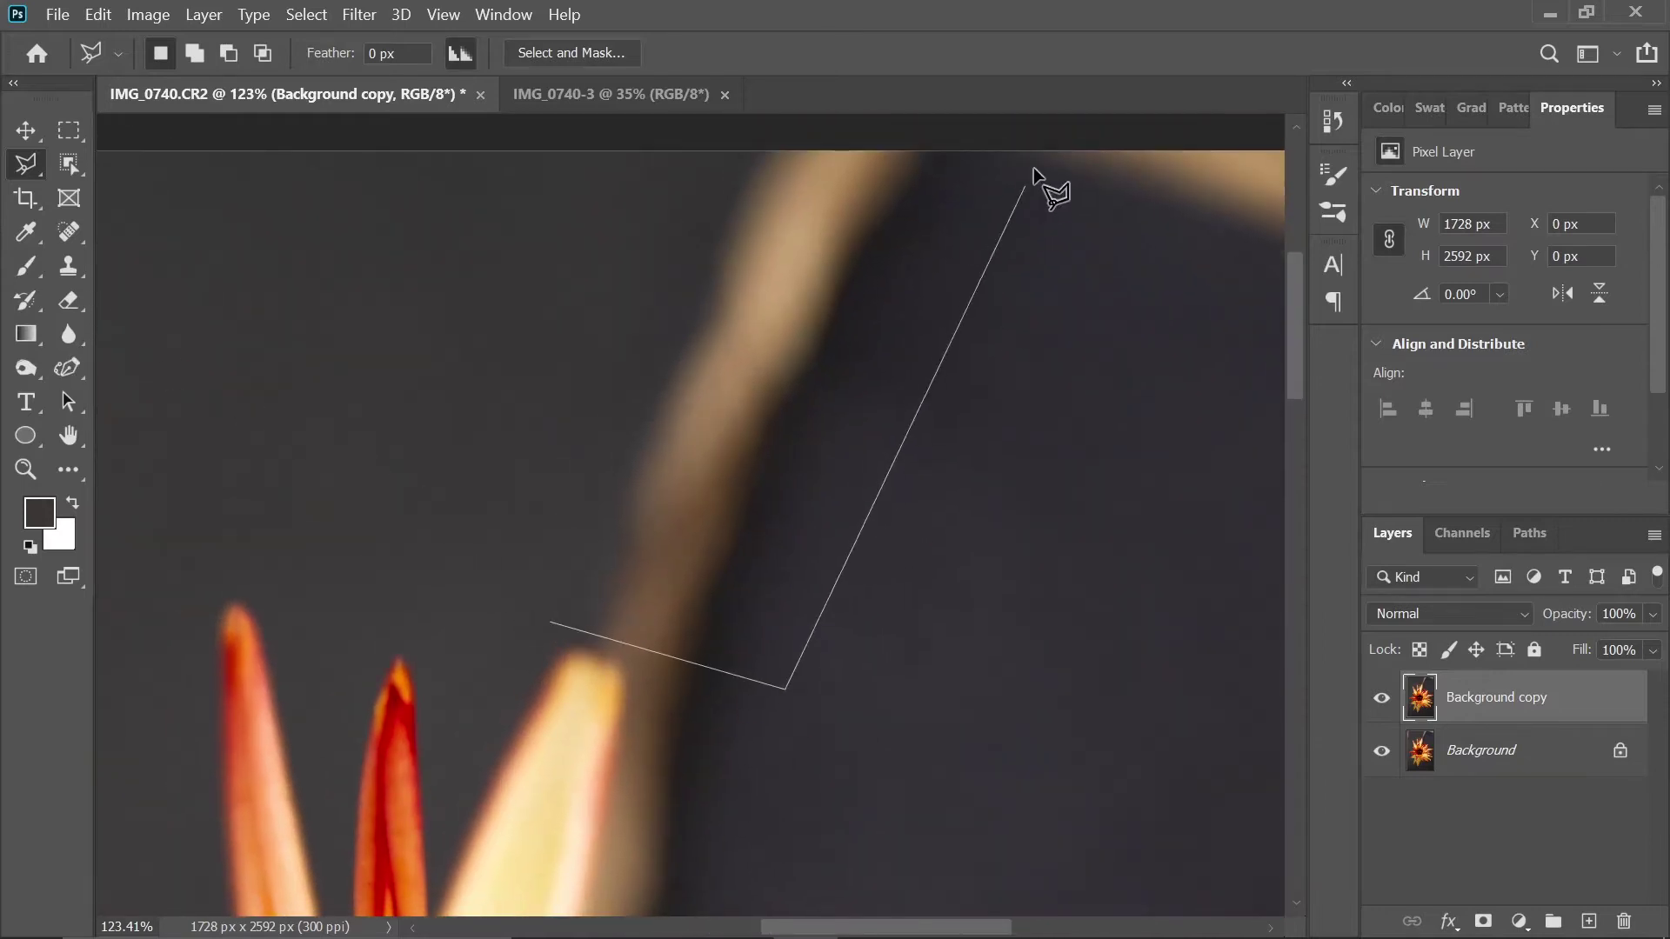
pyautogui.click(1067, 130)
pyautogui.click(695, 141)
pyautogui.click(551, 629)
pyautogui.hotkey('shift', 'BackSpace')
pyautogui.press('Return')
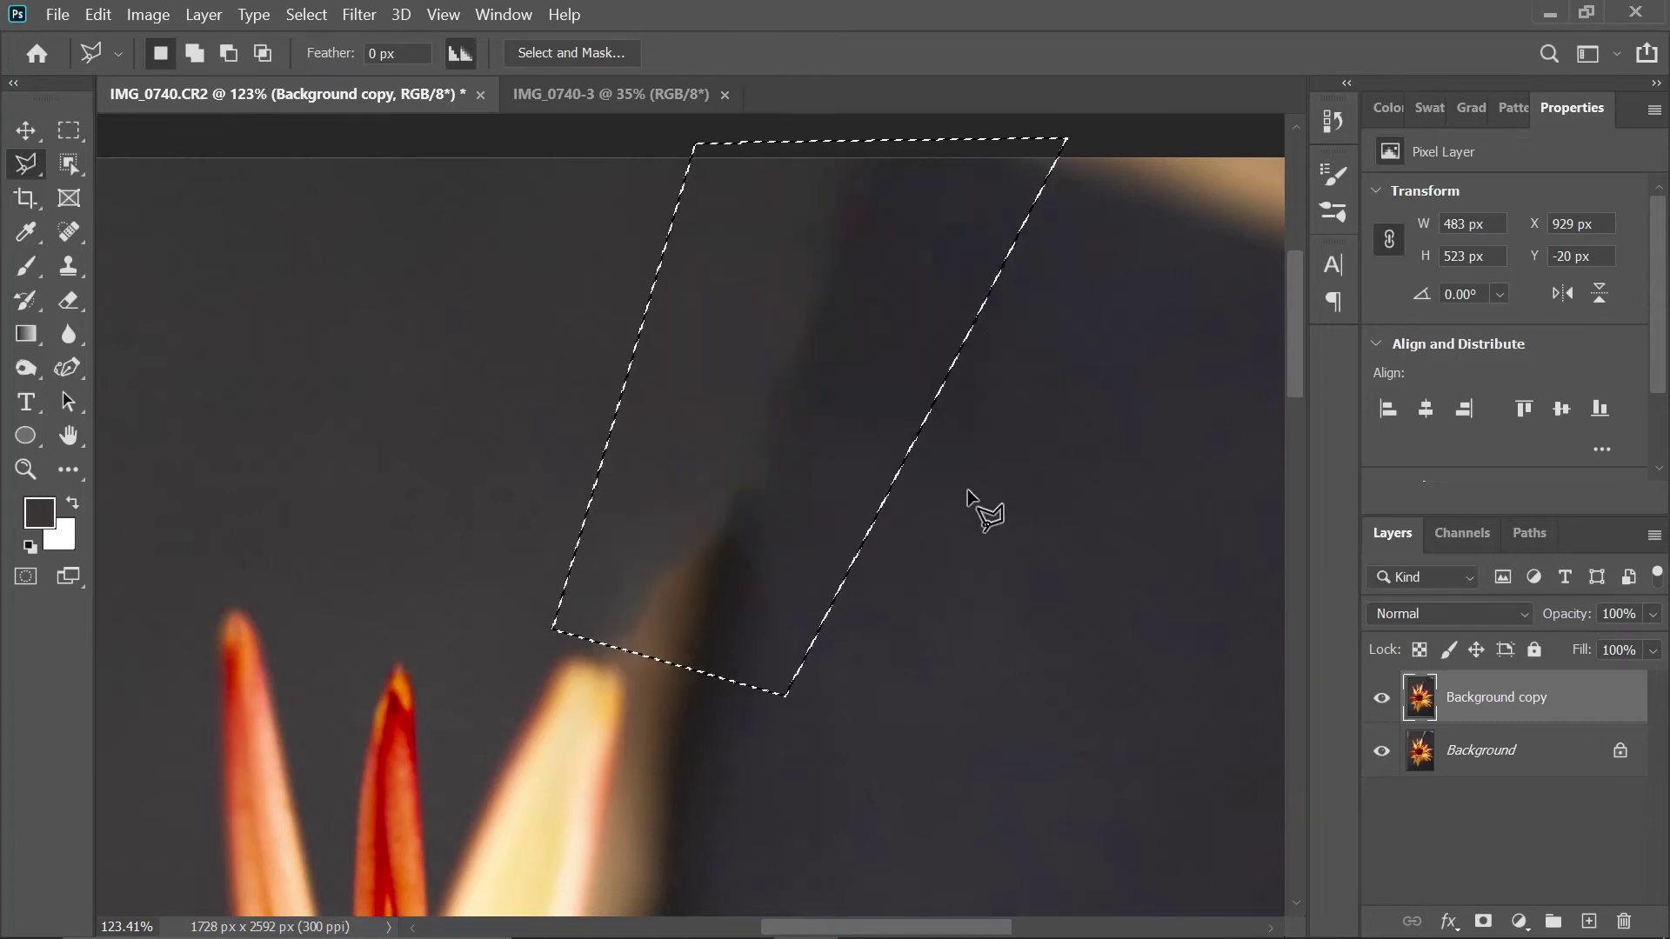
pyautogui.hotkey('ctrl', 'd')
# - Outline the tan streak in the photo's upper-right corner and fill it to match the dark background
pyautogui.moveTo(782, 474); pyautogui.dragTo(554, 500)
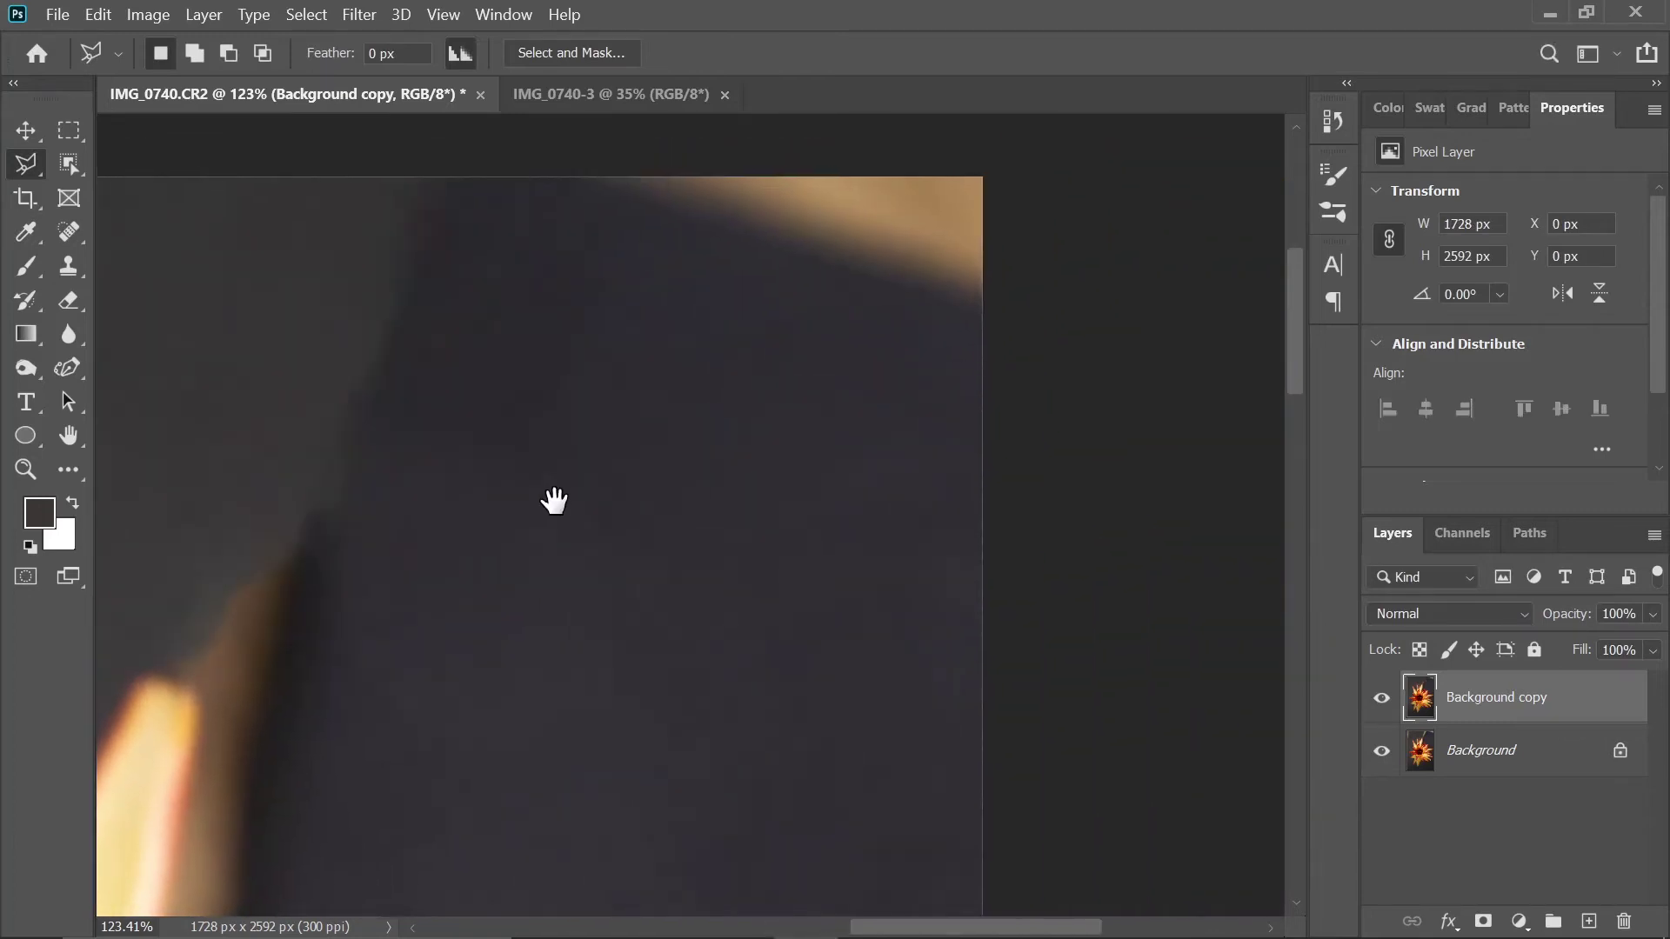
pyautogui.click(323, 137)
pyautogui.click(356, 450)
pyautogui.click(1238, 521)
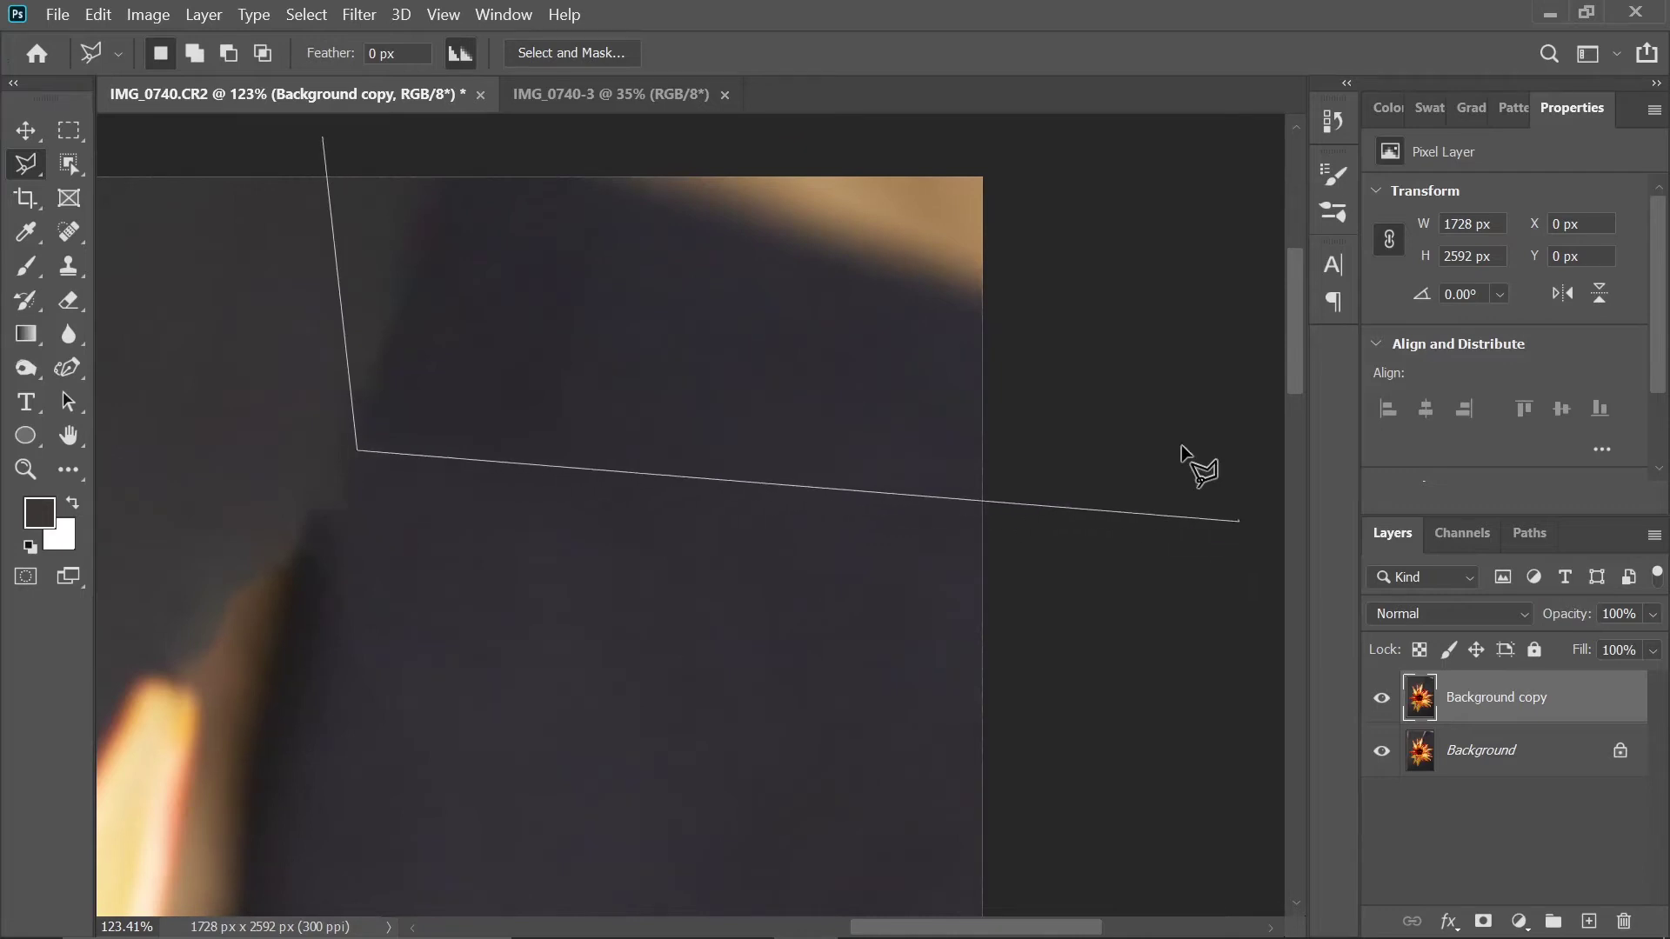
pyautogui.click(1124, 129)
pyautogui.click(322, 139)
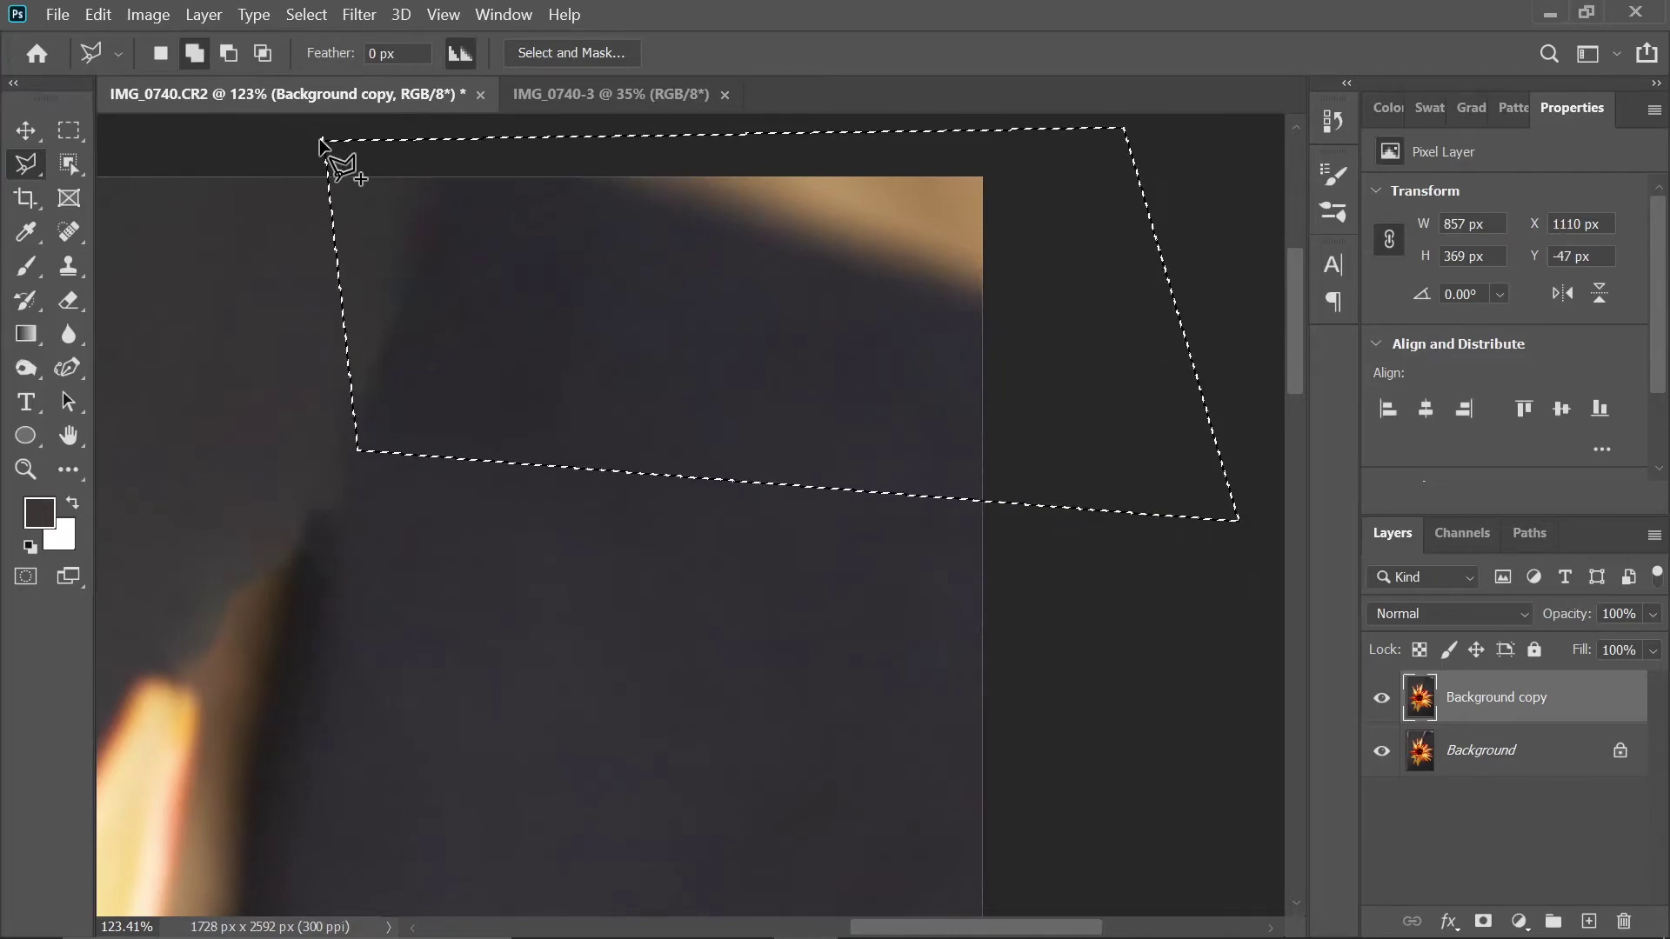
pyautogui.hotkey('shift', 'F5')
pyautogui.press('Return')
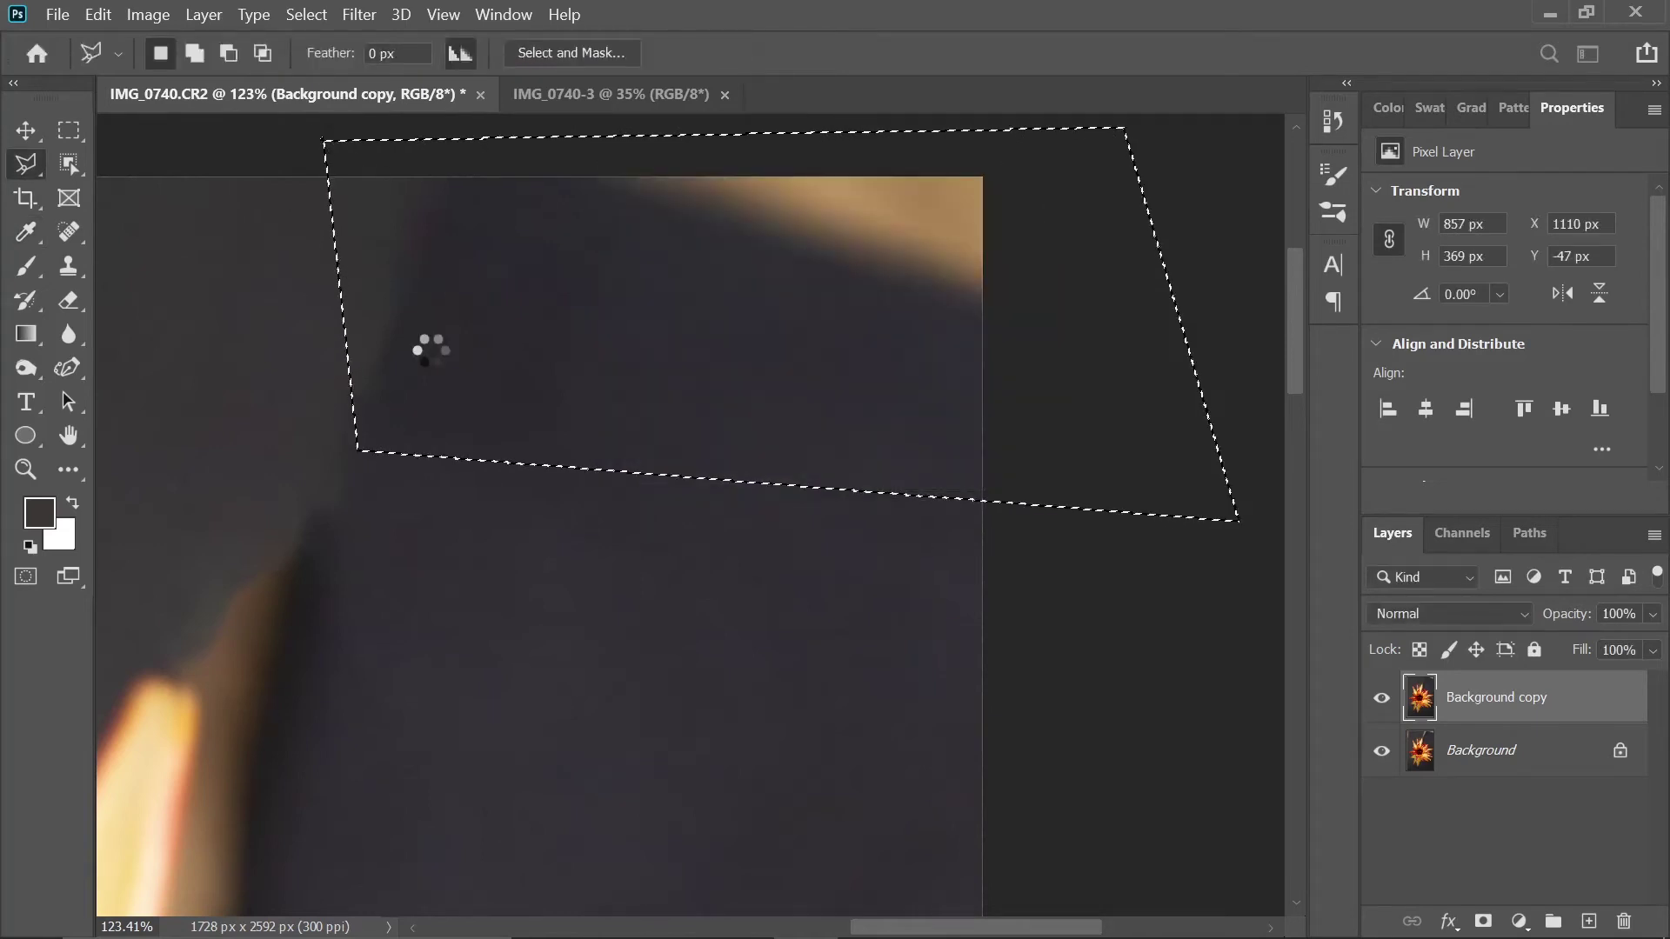
pyautogui.hotkey('ctrl', 'd')
# - Outline the remaining stem piece with the Polygonal Lasso, following the edges of the pale petal and the red petal beside it
pyautogui.moveTo(615, 383); pyautogui.dragTo(947, 160)
pyautogui.moveTo(759, 321); pyautogui.dragTo(812, 270)
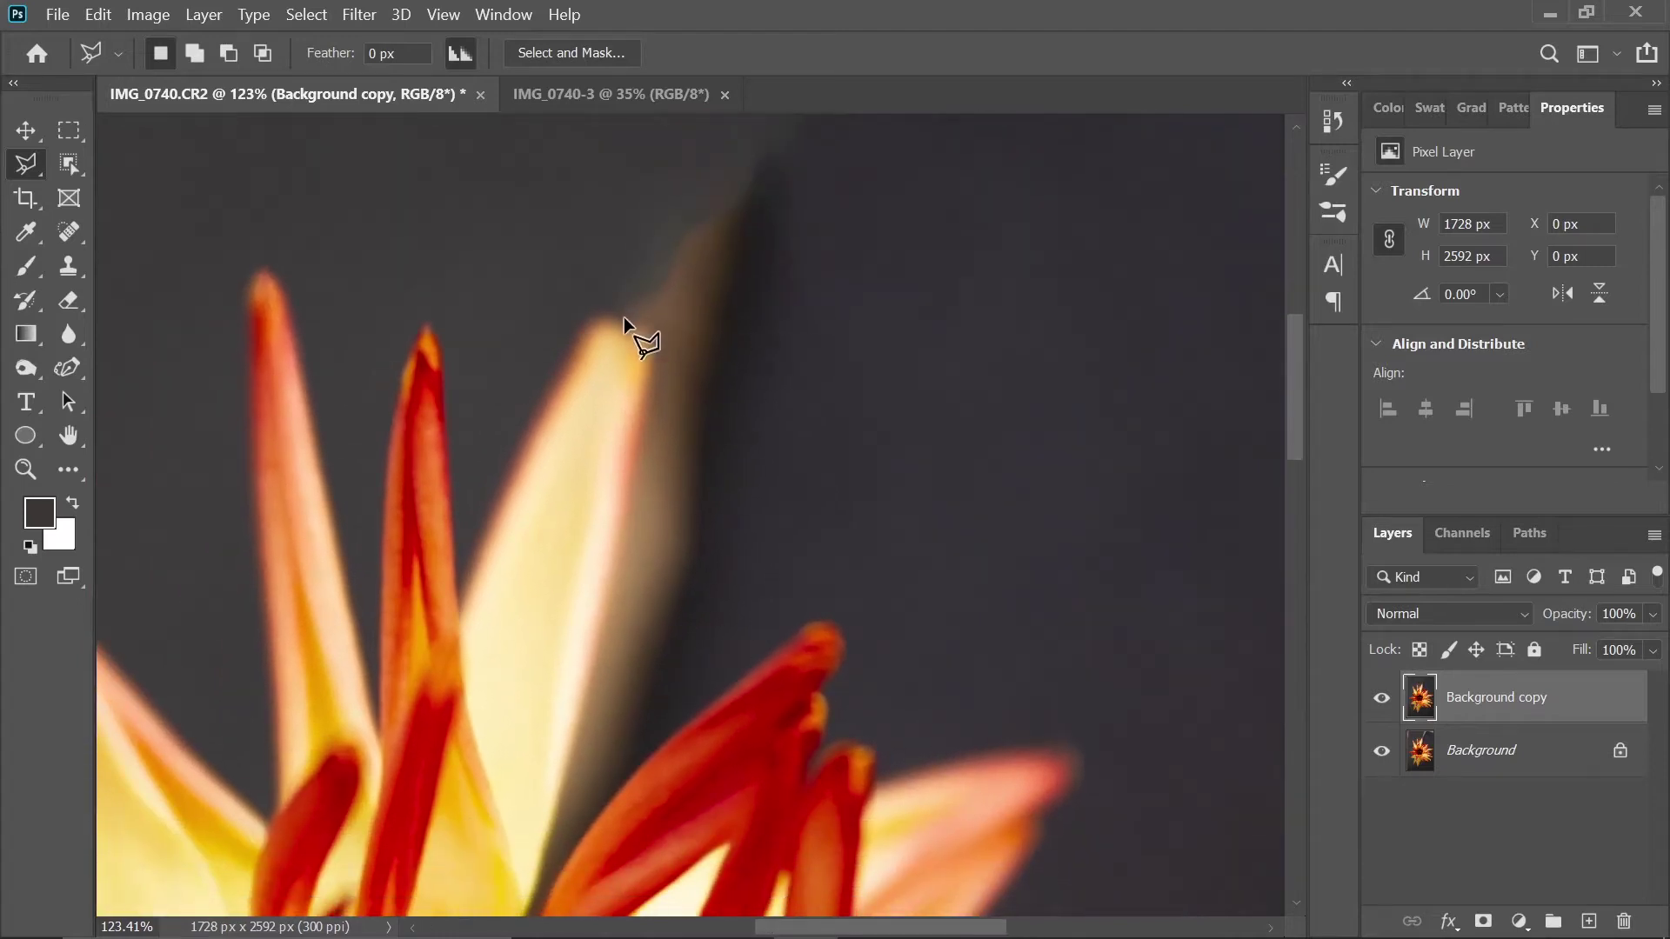
pyautogui.click(676, 337)
pyautogui.click(562, 785)
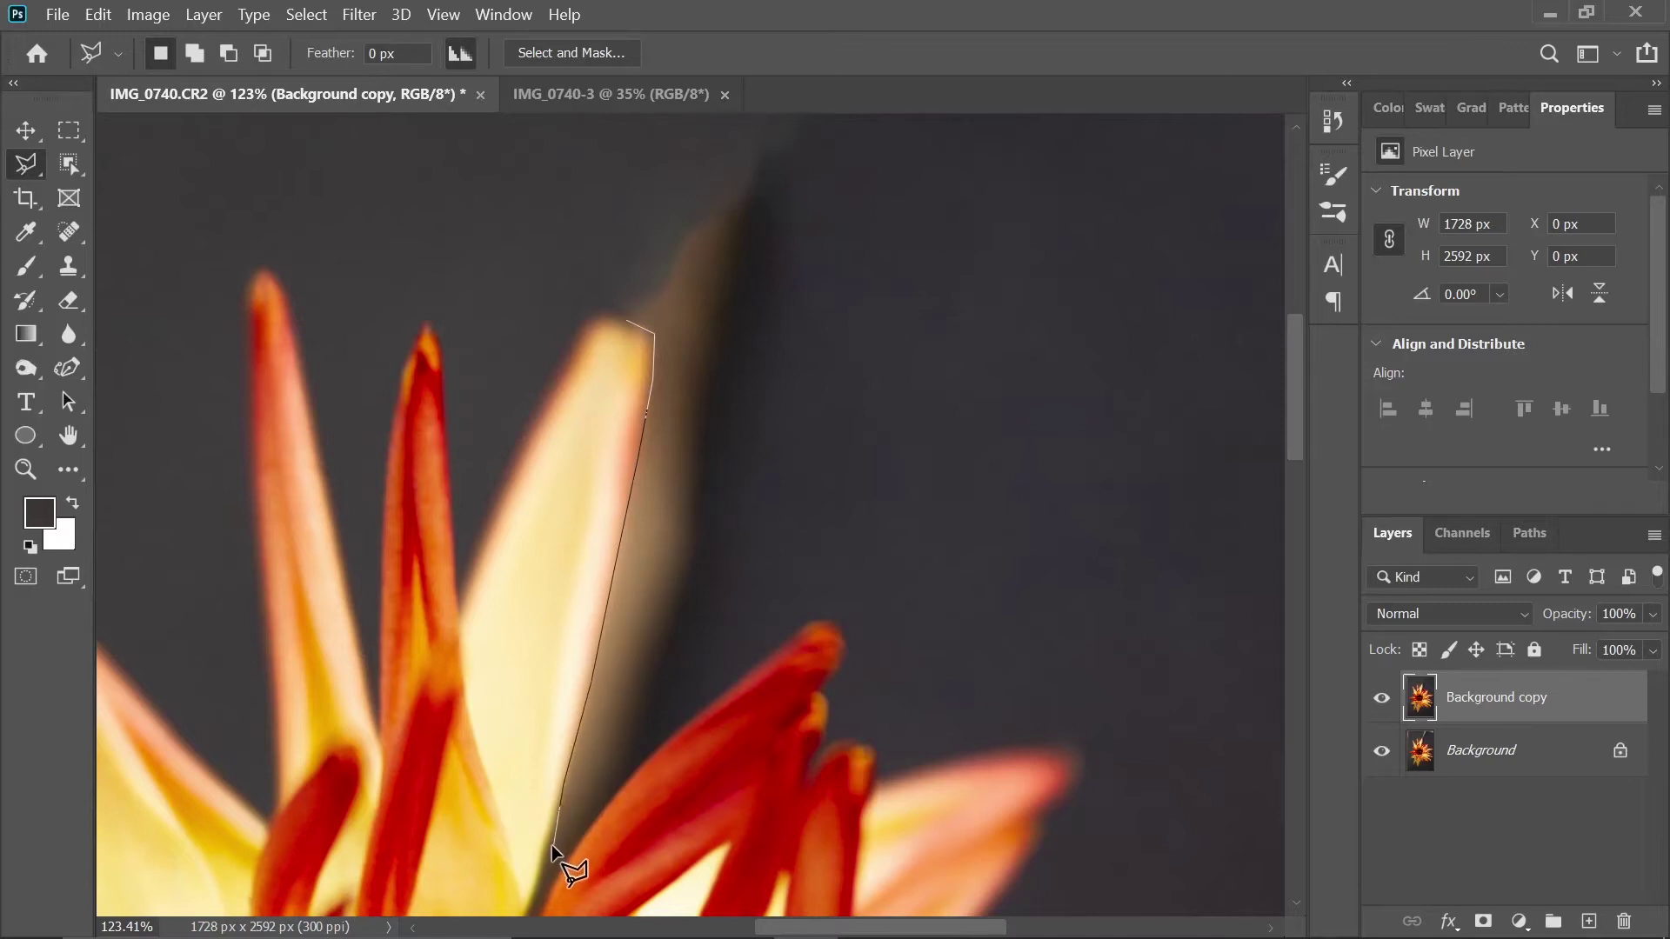
pyautogui.click(597, 815)
pyautogui.click(635, 758)
pyautogui.click(720, 675)
pyautogui.click(813, 610)
pyautogui.click(1174, 626)
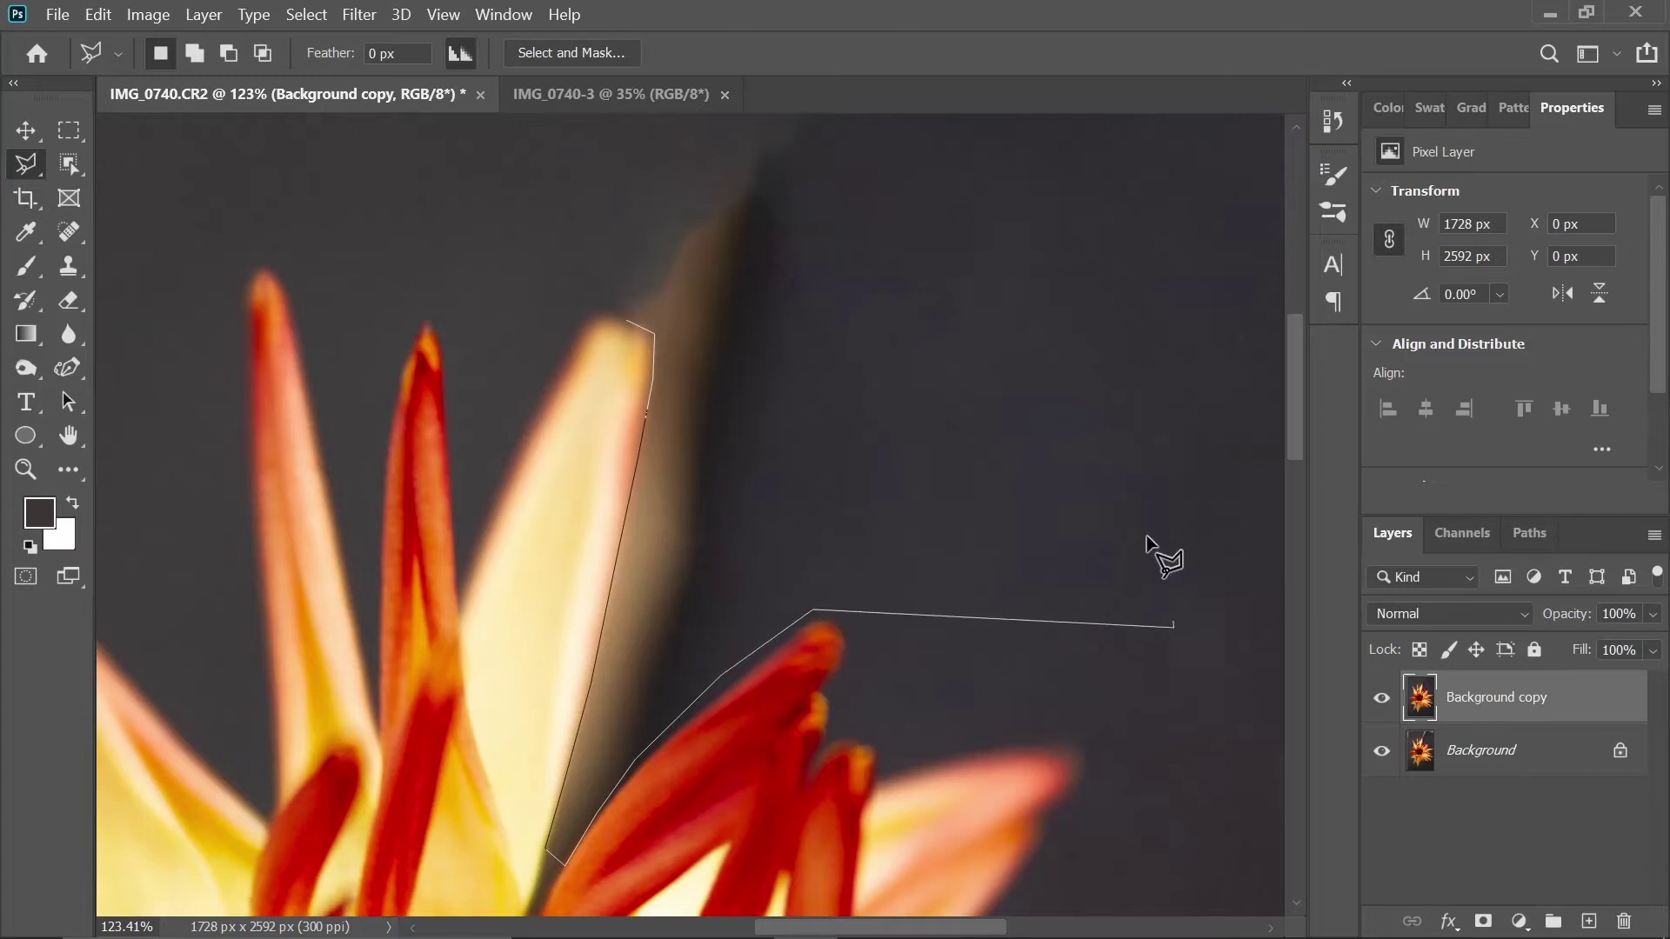
pyautogui.click(1201, 165)
pyautogui.click(1197, 108)
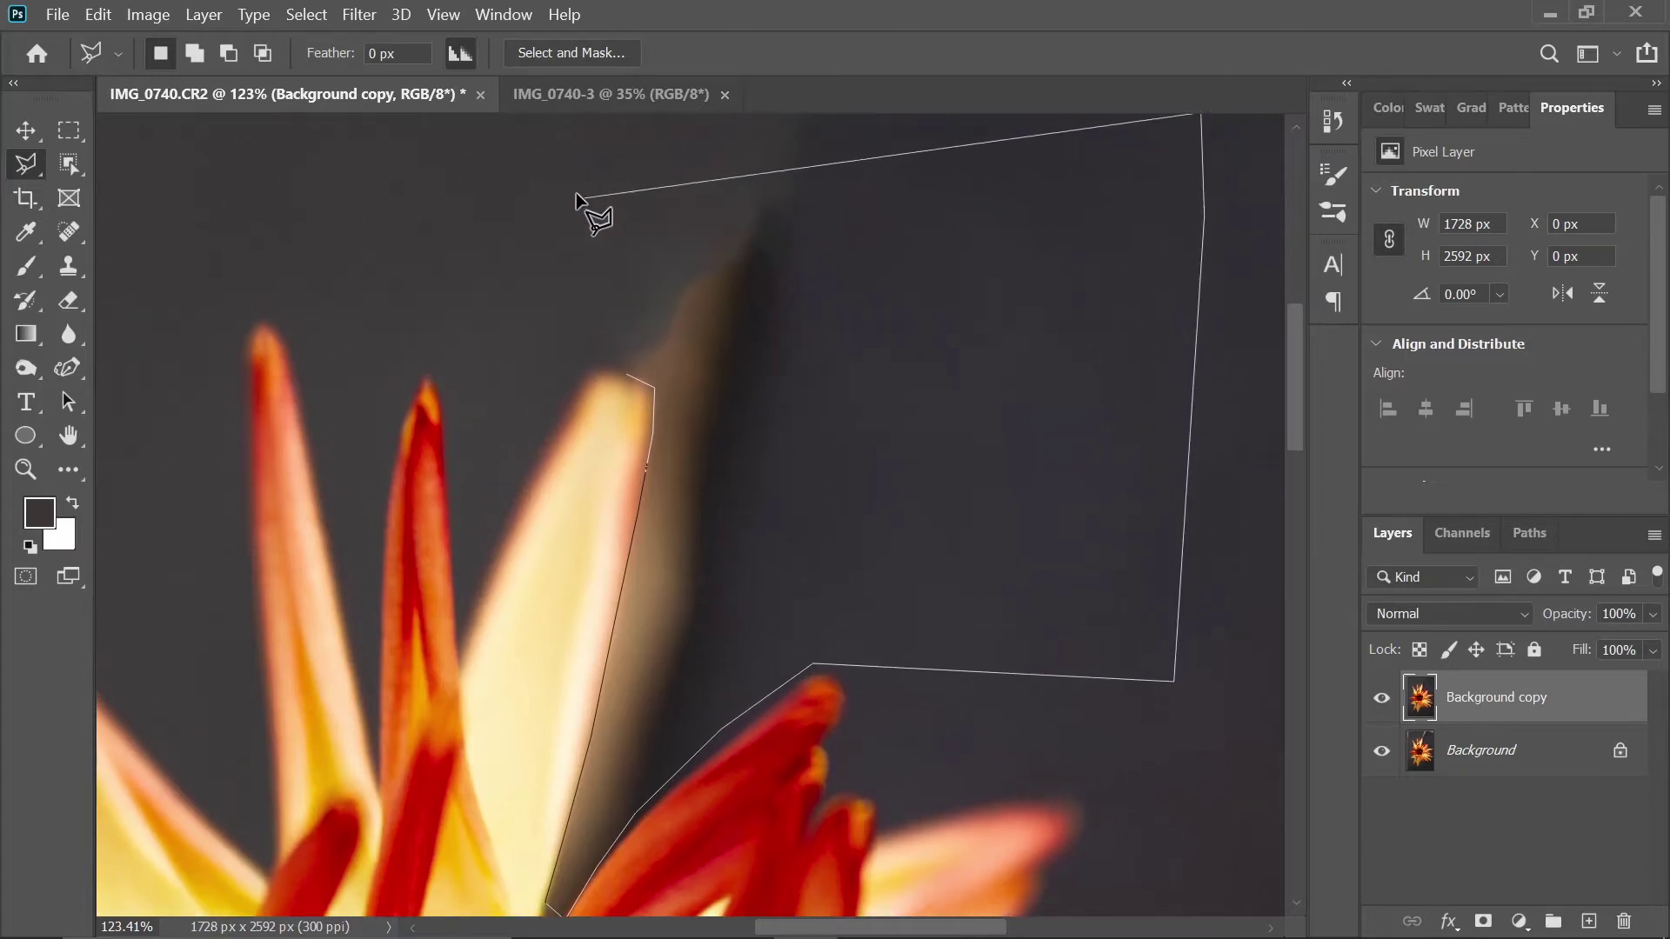
pyautogui.click(571, 154)
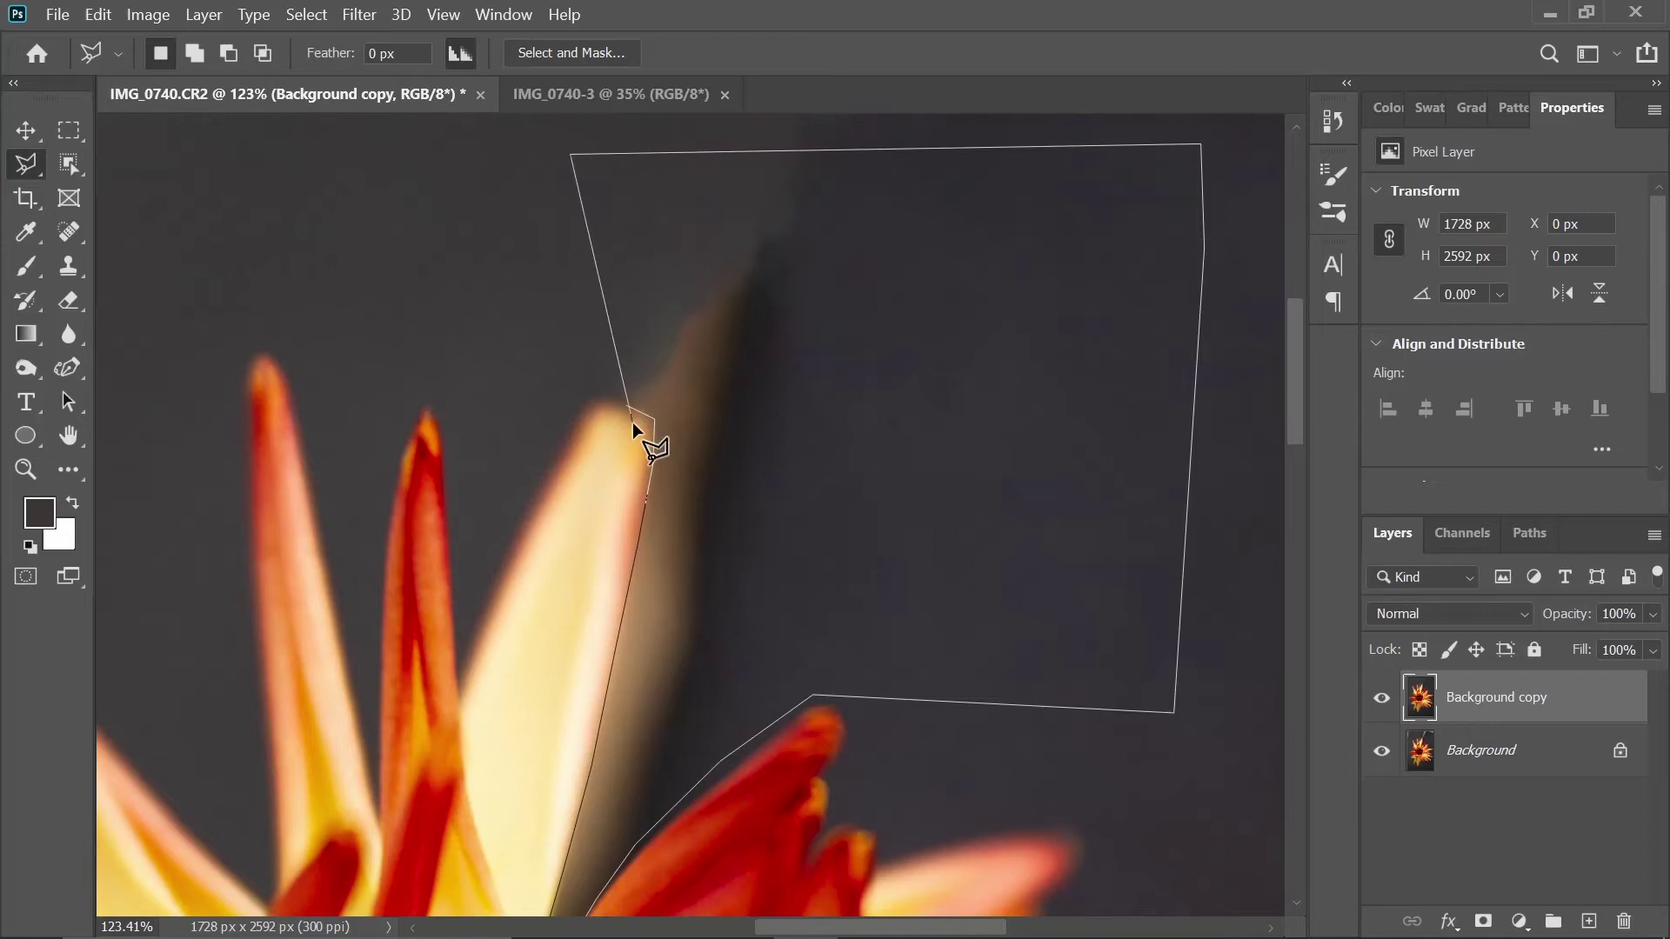
pyautogui.click(628, 406)
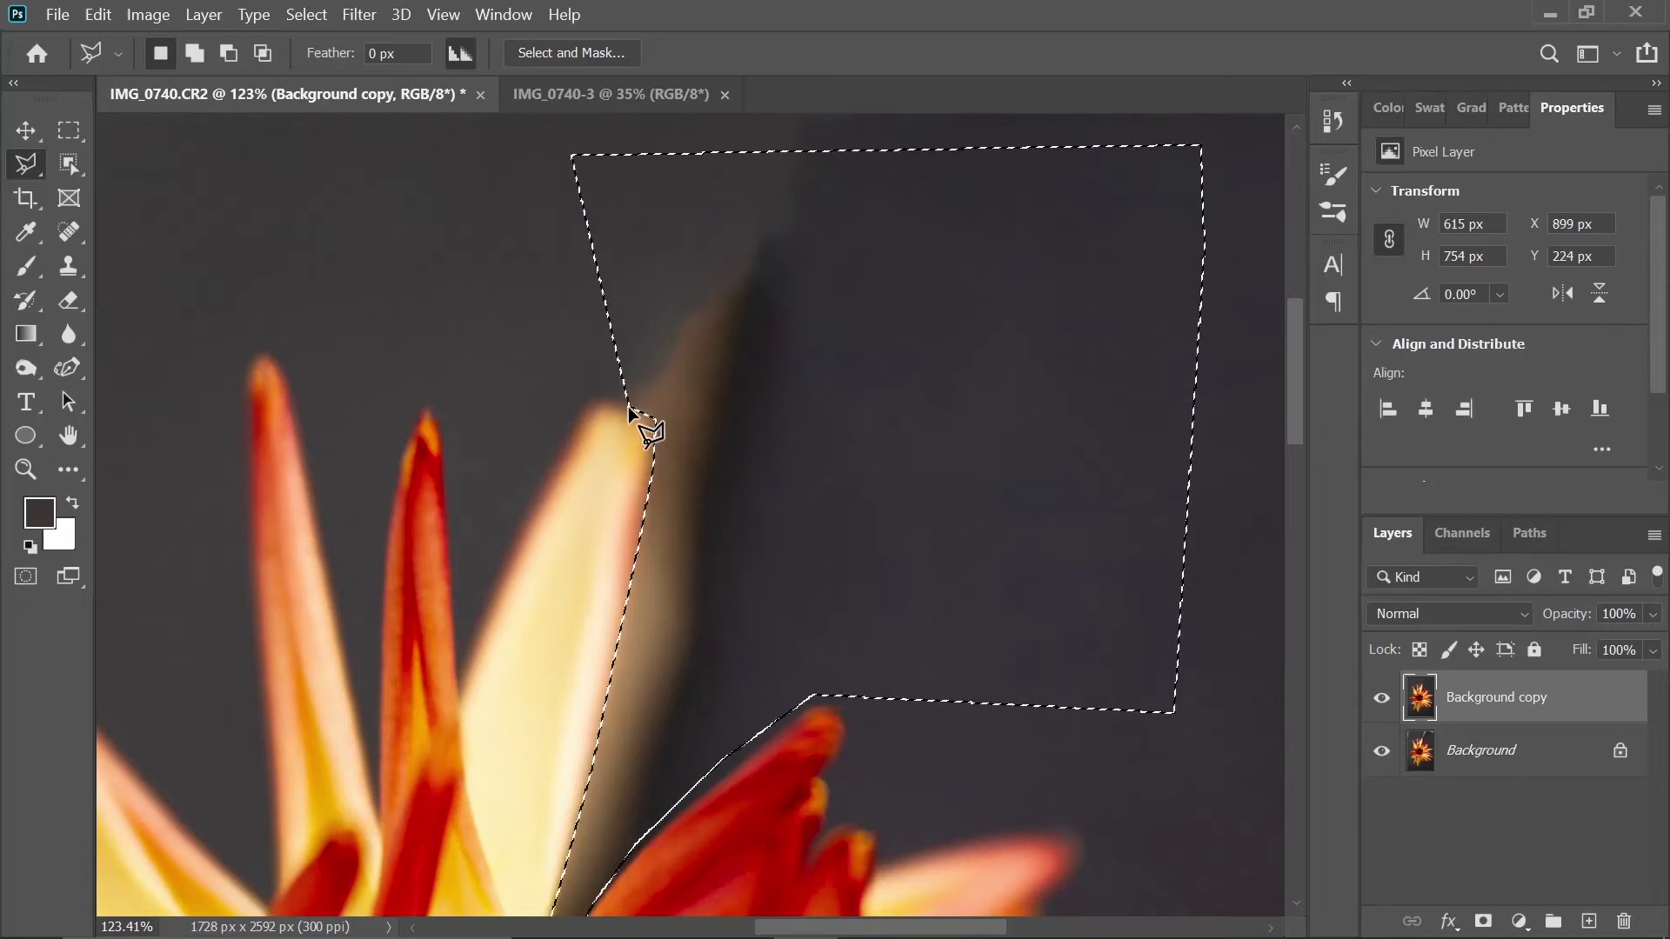
# - Try to fill the selected stem area with the Fill command
pyautogui.press('shift')
pyautogui.hotkey('shift', 'BackSpace')
pyautogui.press('Return')
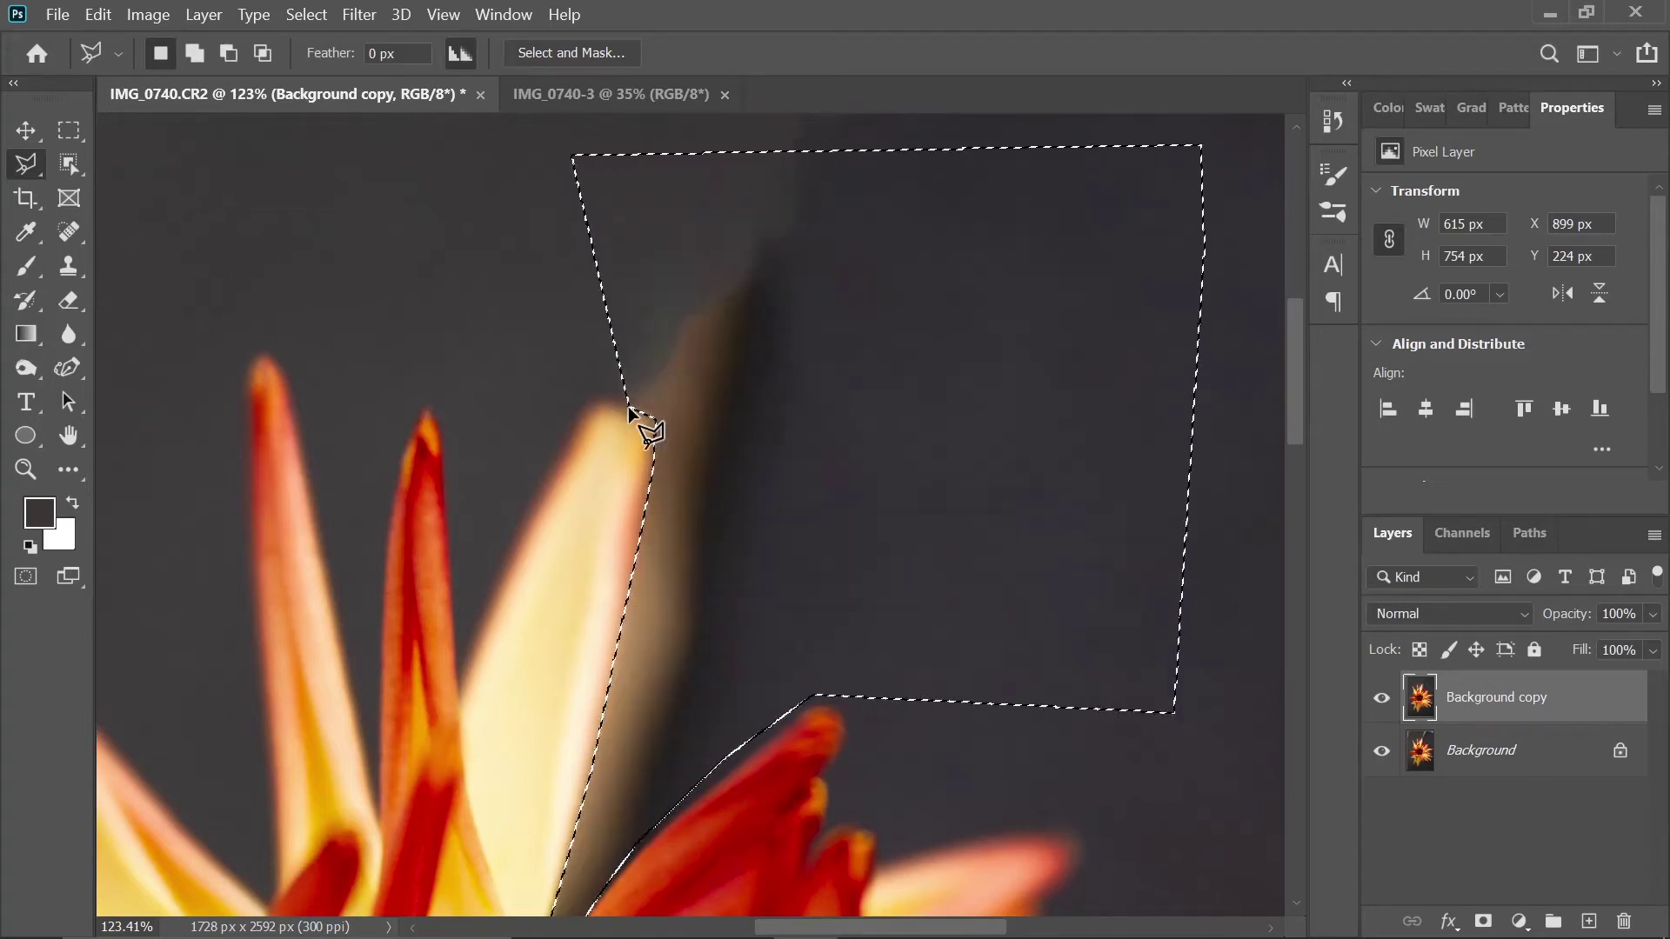
# - Sample the dark background colour and paint over the selected stem with a 194 px brush at 68% opacity, then deselect
pyautogui.click(26, 267)
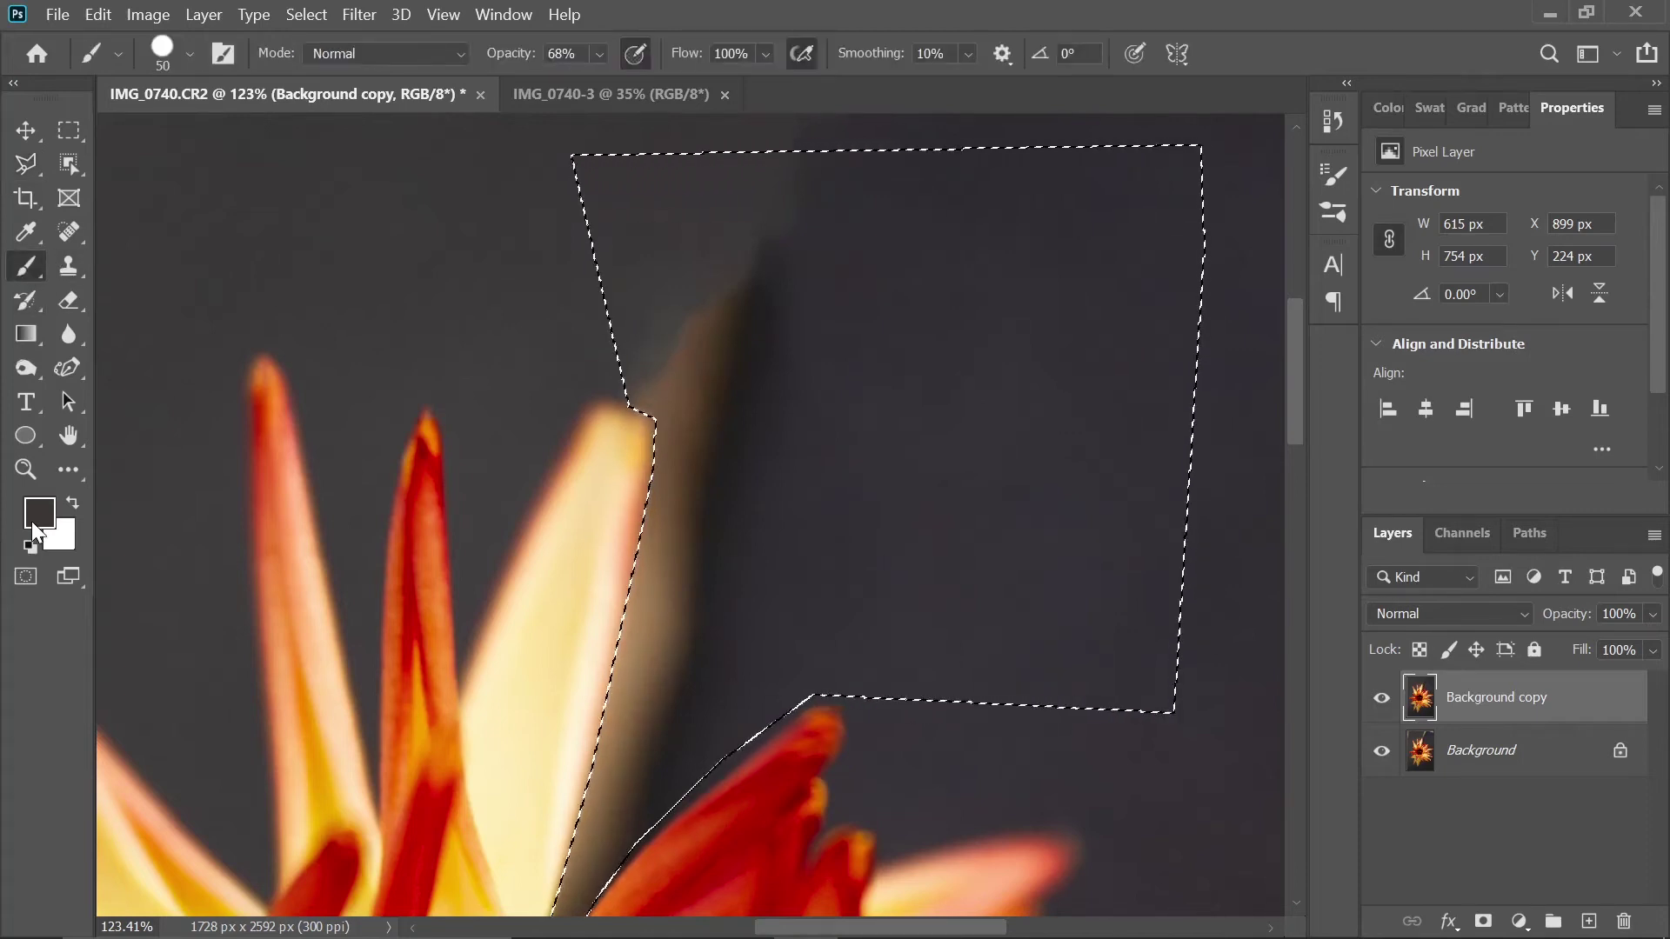
pyautogui.click(26, 231)
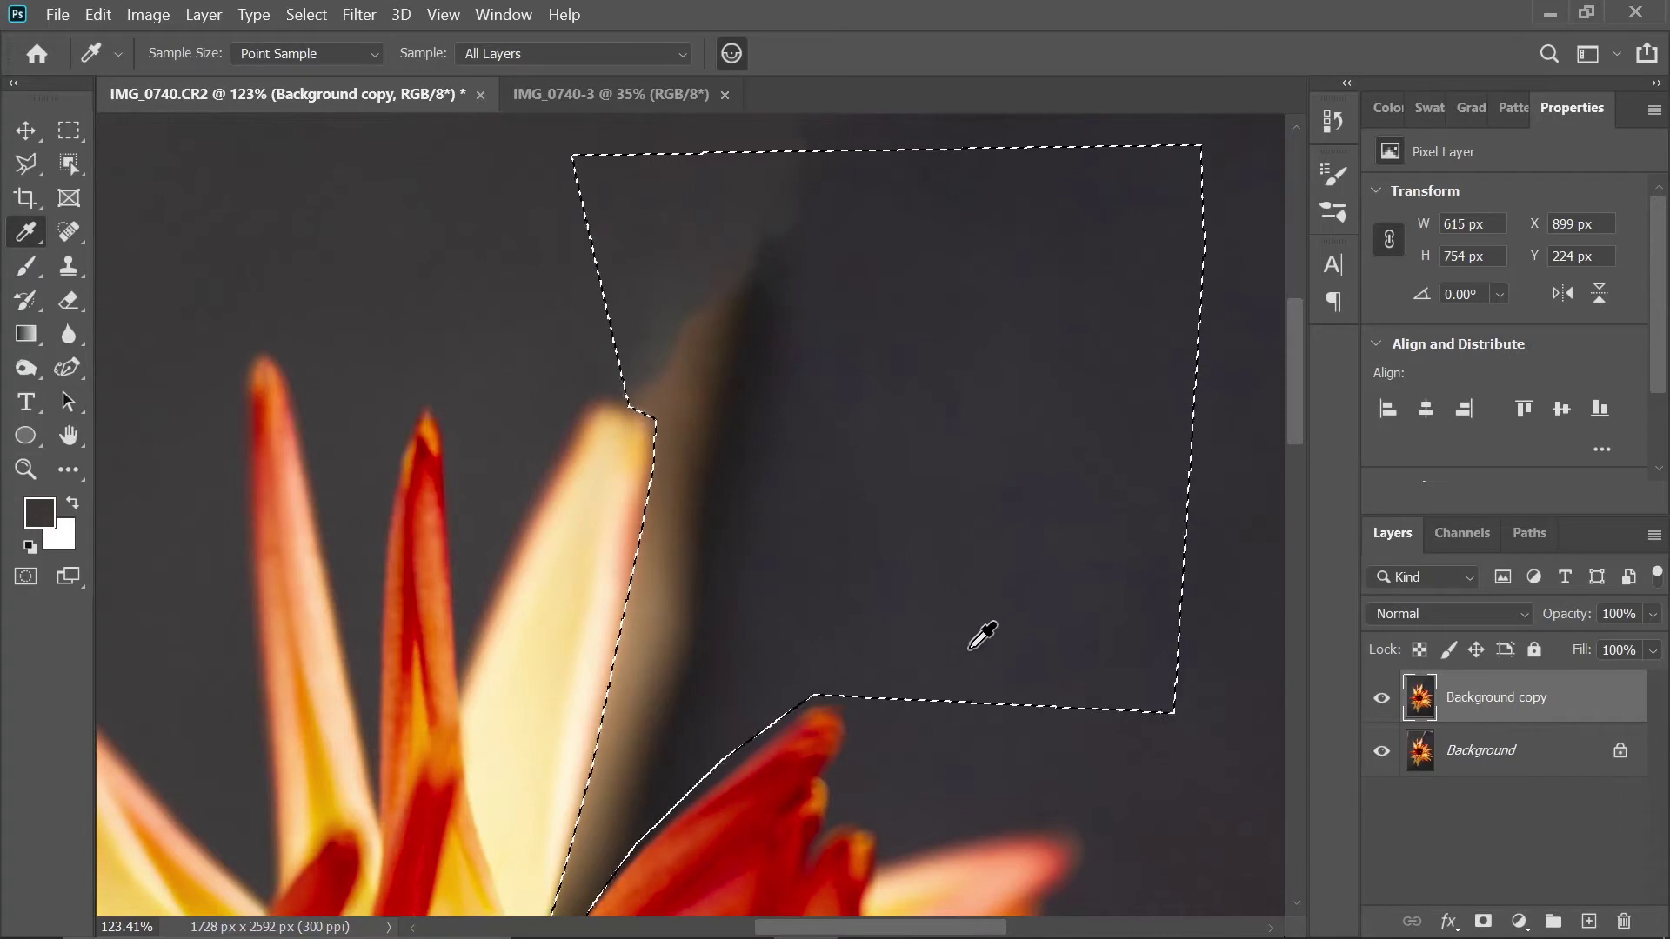
pyautogui.press('b')
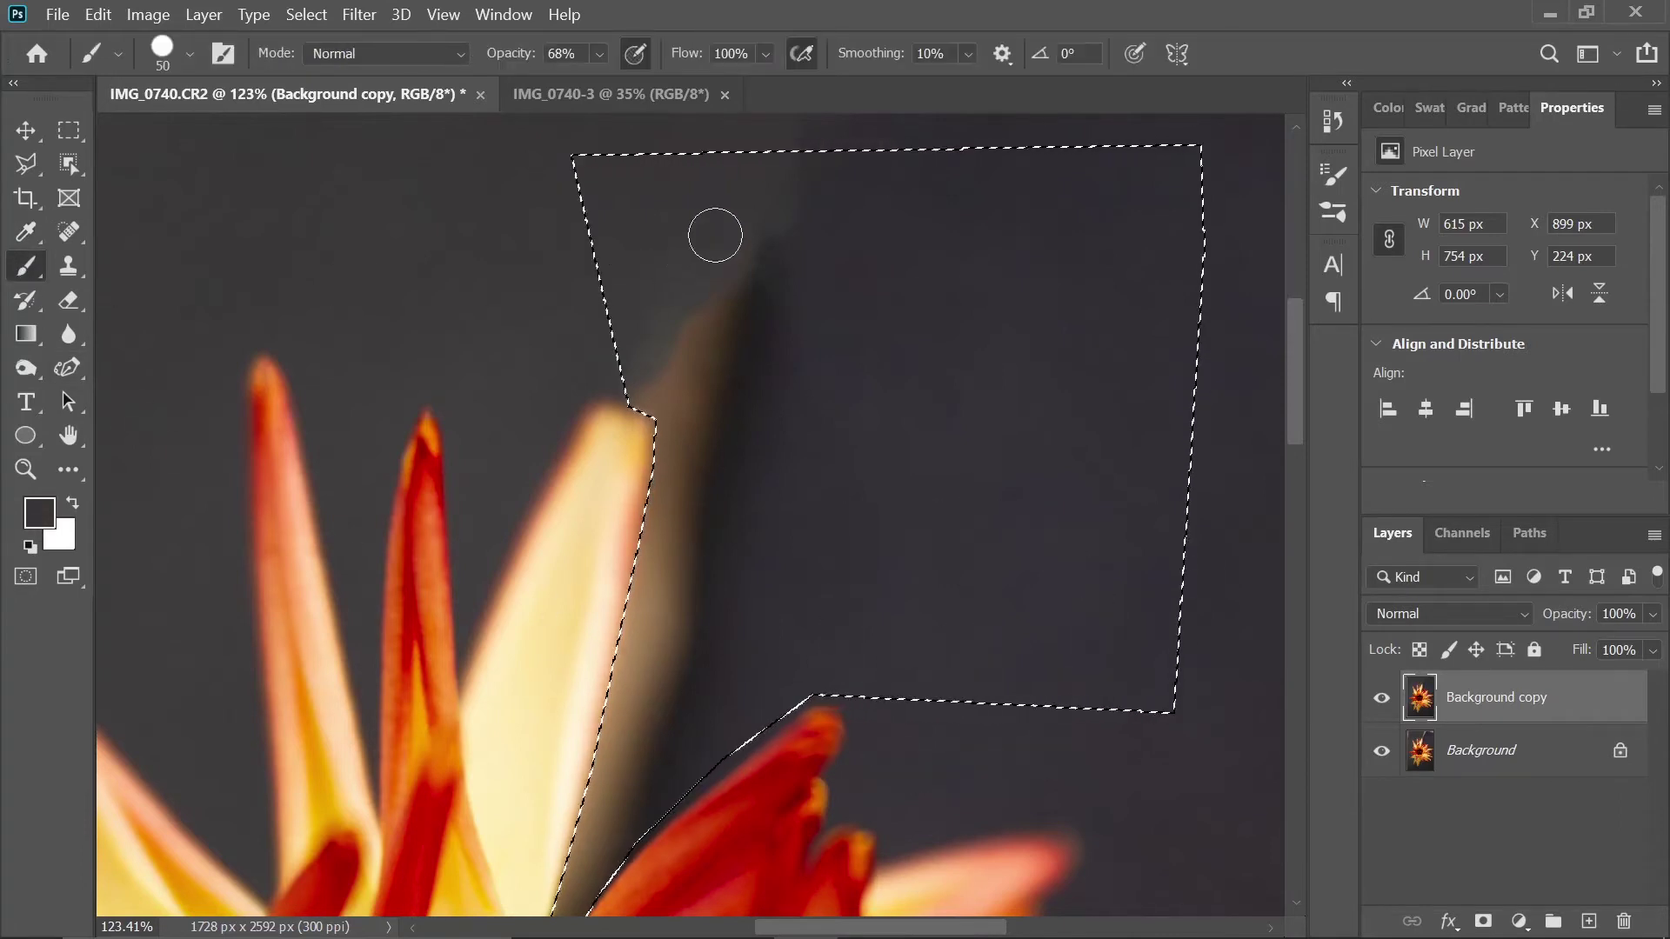
pyautogui.moveTo(701, 269)
pyautogui.mouseDown()
pyautogui.moveTo(683, 554)
pyautogui.moveTo(623, 794)
pyautogui.mouseUp()
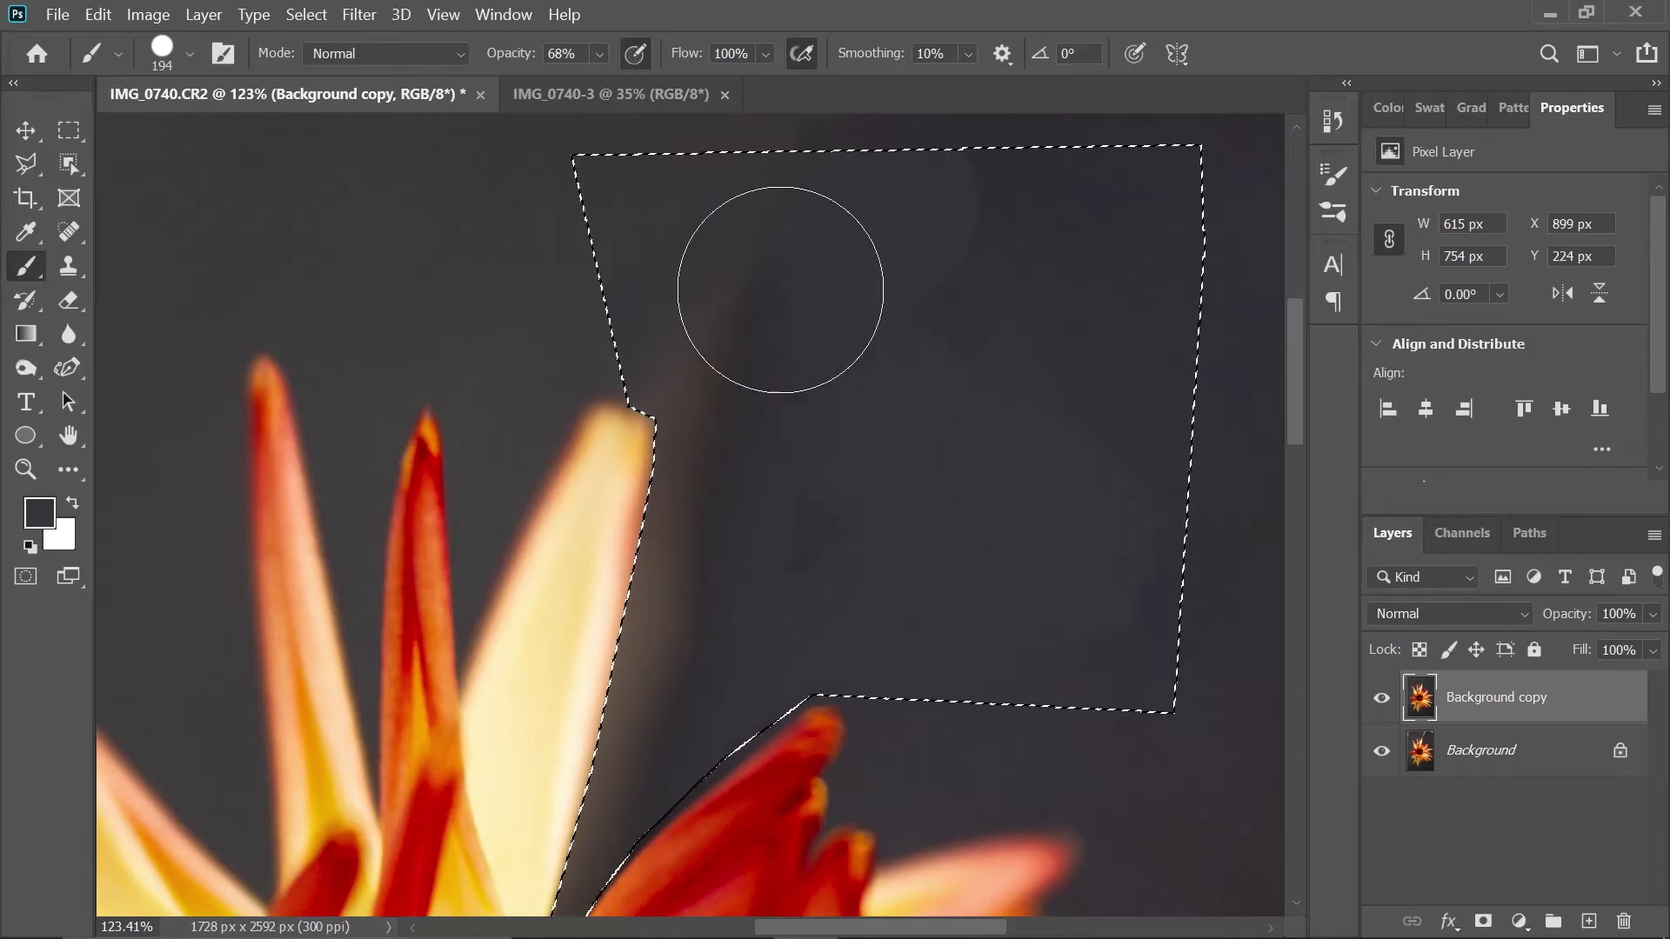
pyautogui.moveTo(679, 296)
pyautogui.mouseDown()
pyautogui.moveTo(1201, 205)
pyautogui.moveTo(1059, 644)
pyautogui.moveTo(701, 584)
pyautogui.moveTo(691, 622)
pyautogui.mouseUp()
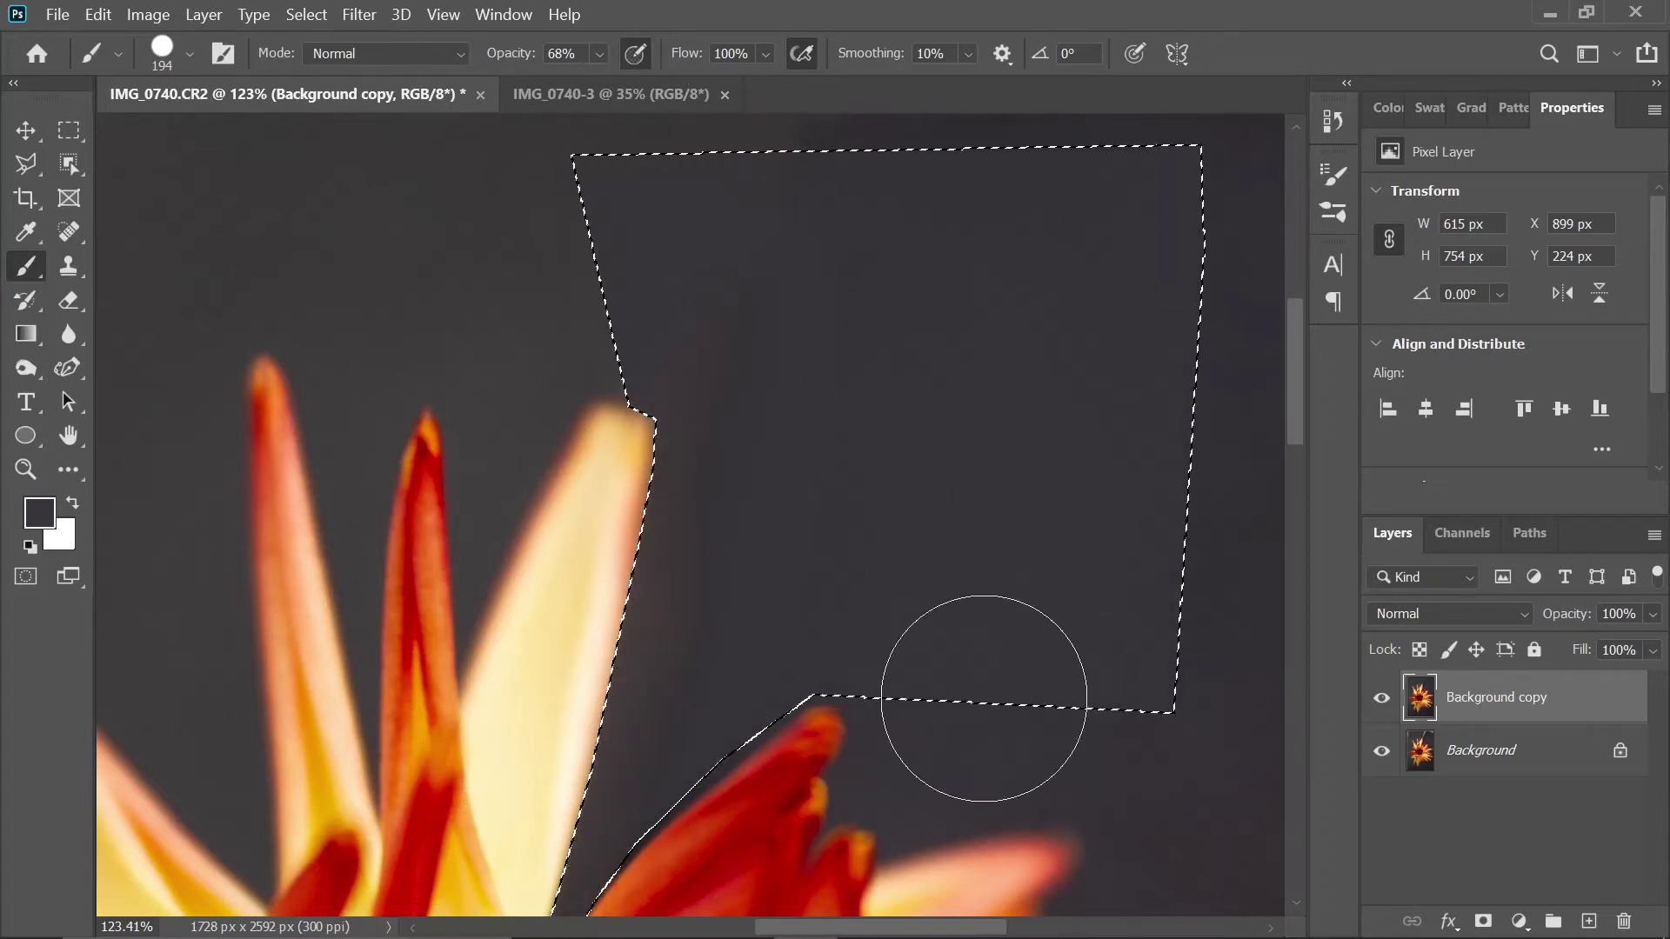
pyautogui.hotkey('ctrl', 'd')
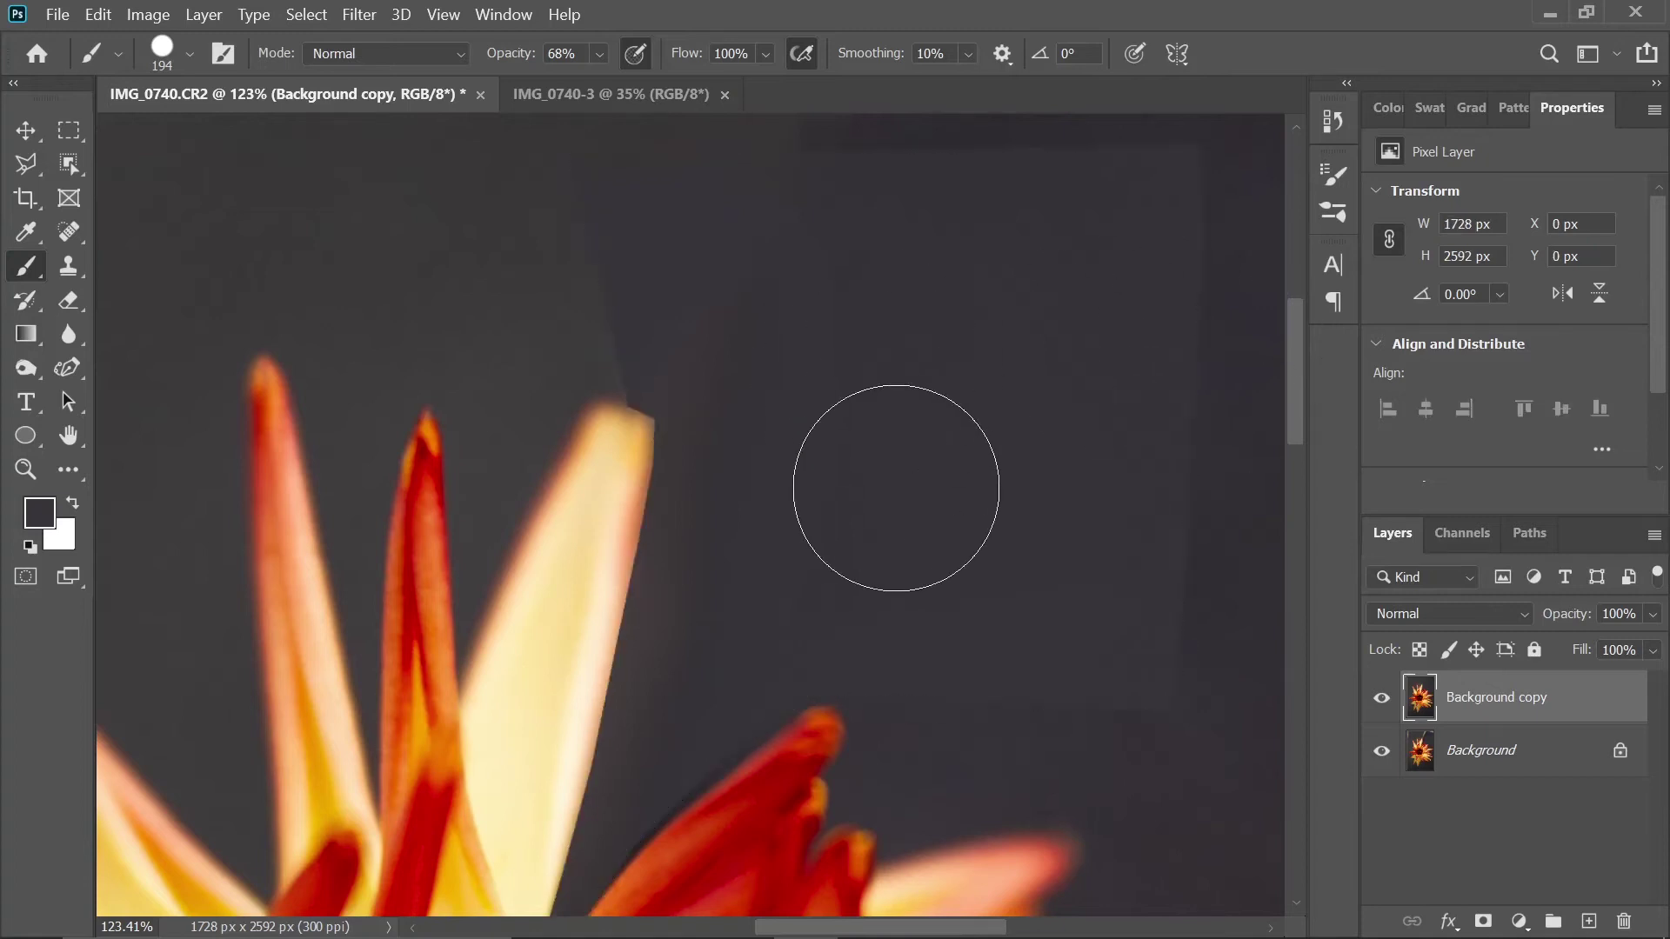
# - Paint over the uneven background patches above the flower with the dark colour, enlarging the brush to 384 px
pyautogui.hotkey('ctrl', '0')
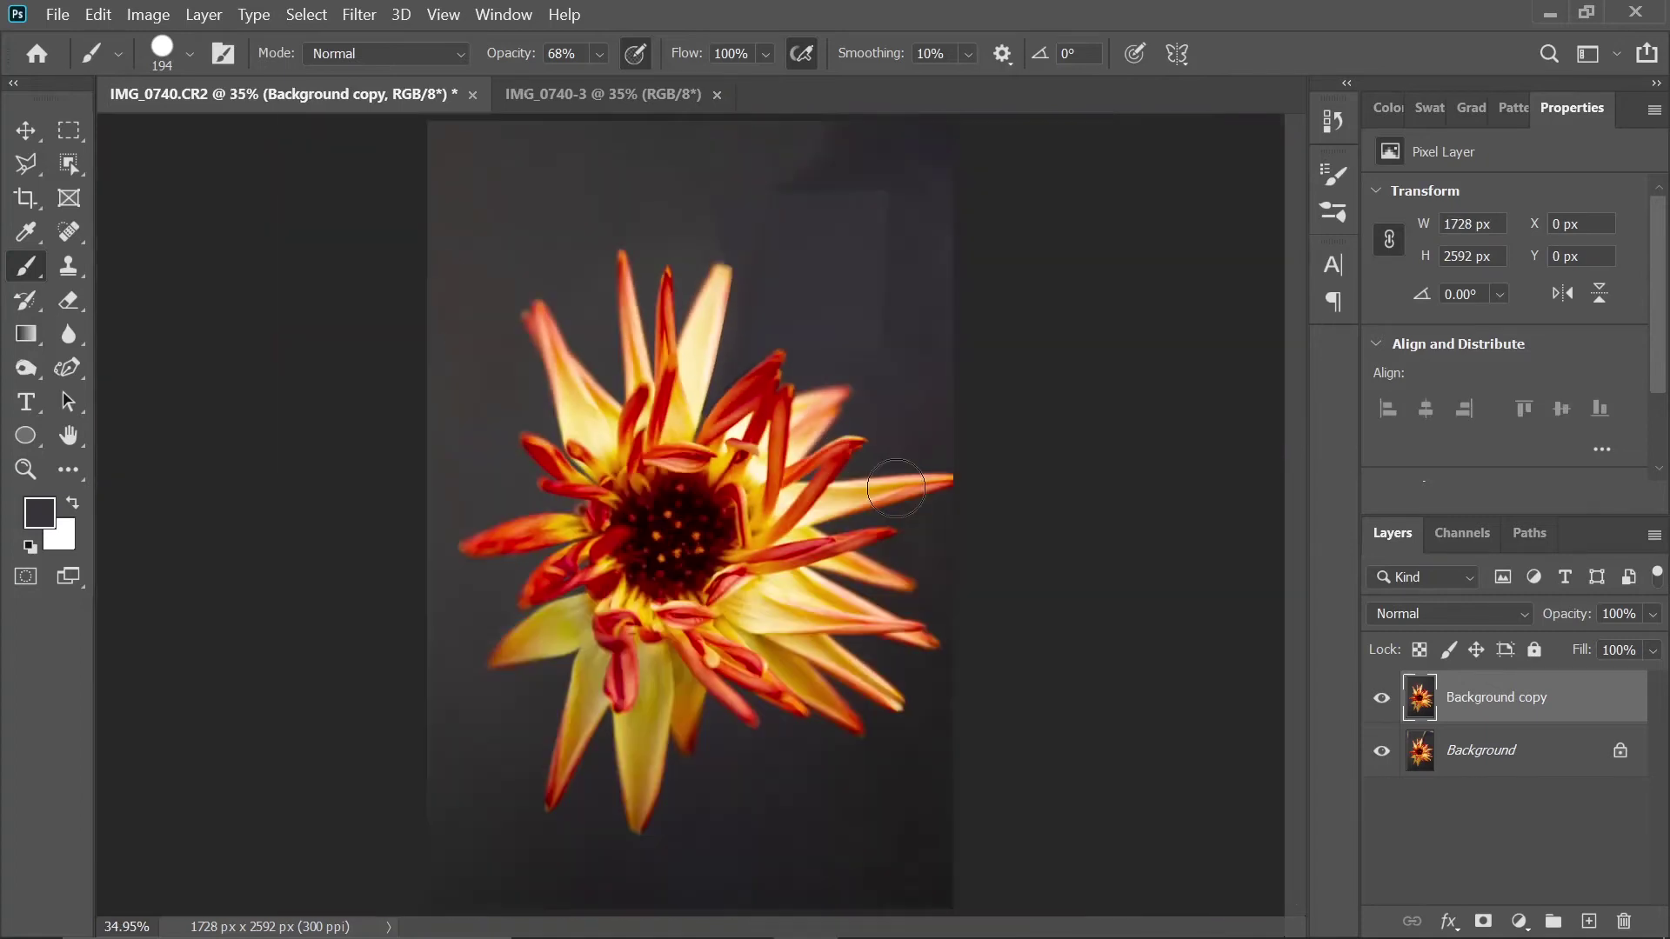
pyautogui.moveTo(660, 224)
pyautogui.mouseDown()
pyautogui.moveTo(879, 260)
pyautogui.moveTo(854, 279)
pyautogui.moveTo(921, 347)
pyautogui.moveTo(708, 801)
pyautogui.mouseUp()
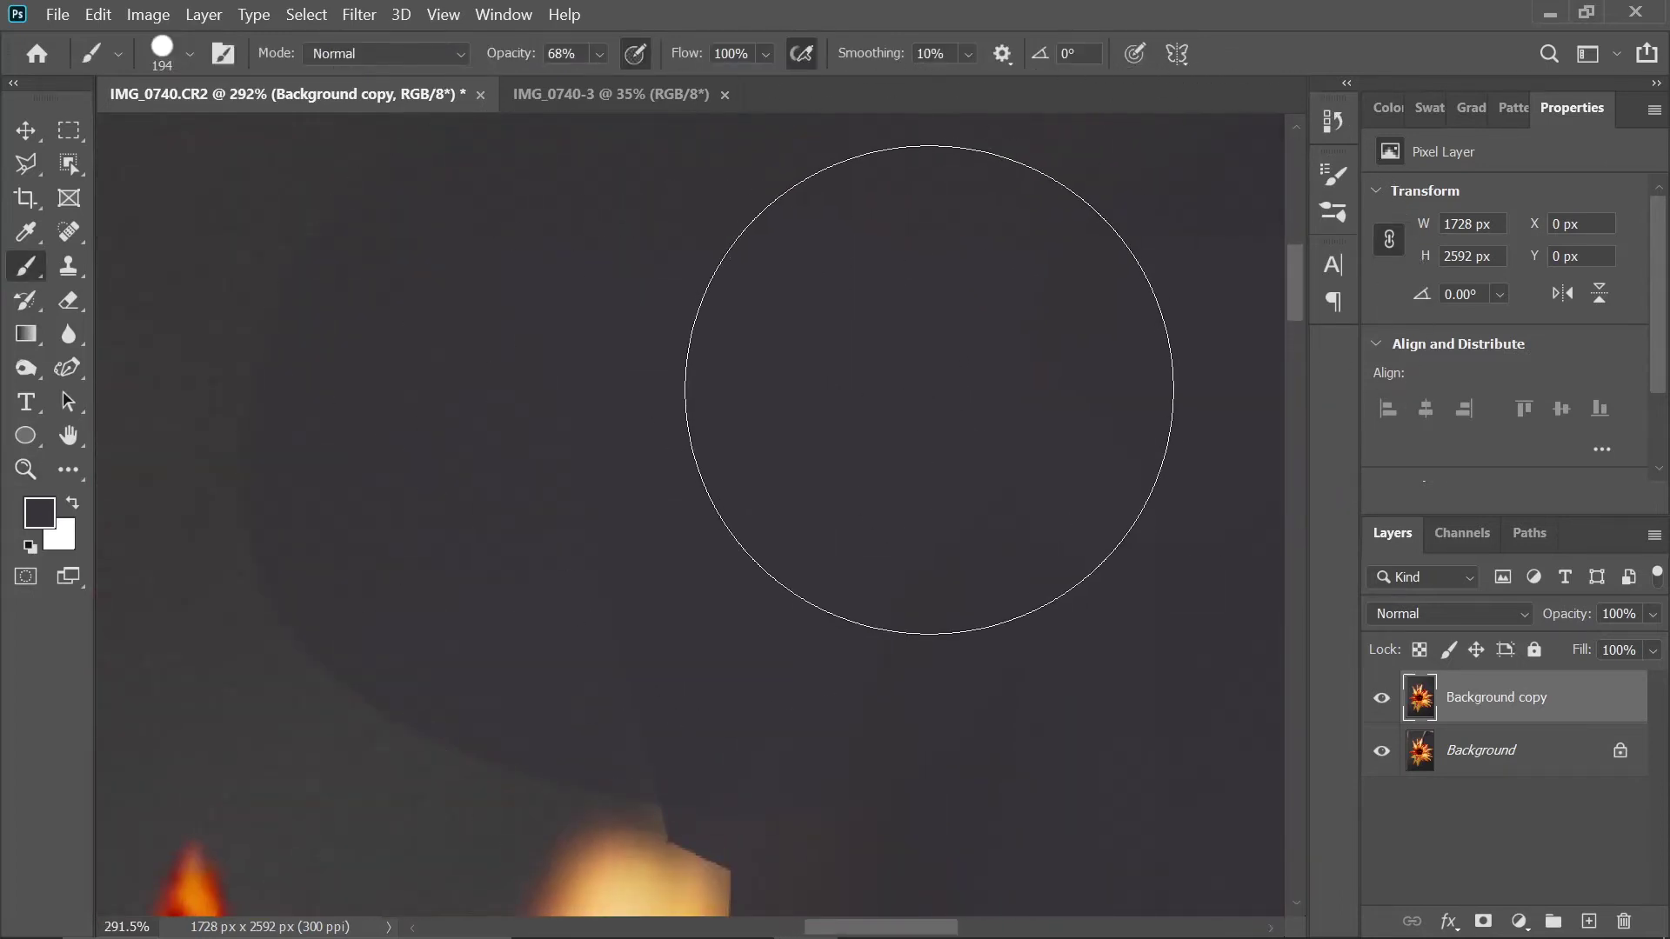
pyautogui.hotkey('ctrl', '0')
pyautogui.moveTo(753, 178); pyautogui.dragTo(749, 175)
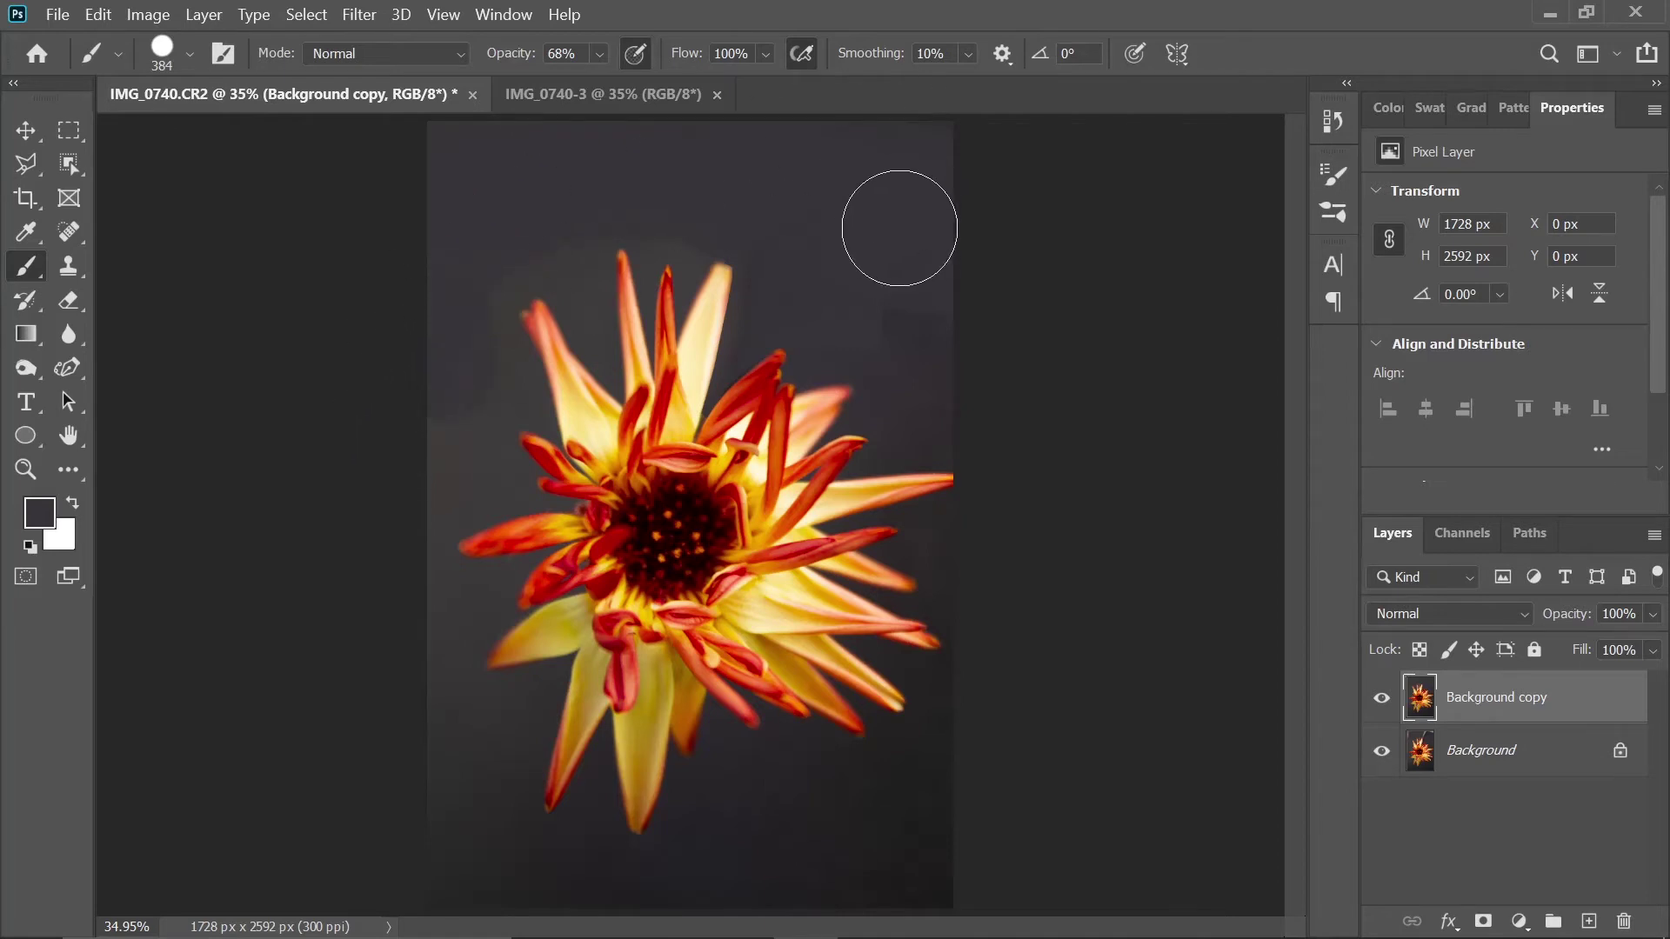
# - Select the flower with the Object Selection tool in Rectangle mode and invert the selection onto the background, then deselect
pyautogui.click(69, 164)
pyautogui.moveTo(424, 206); pyautogui.dragTo(1003, 800)
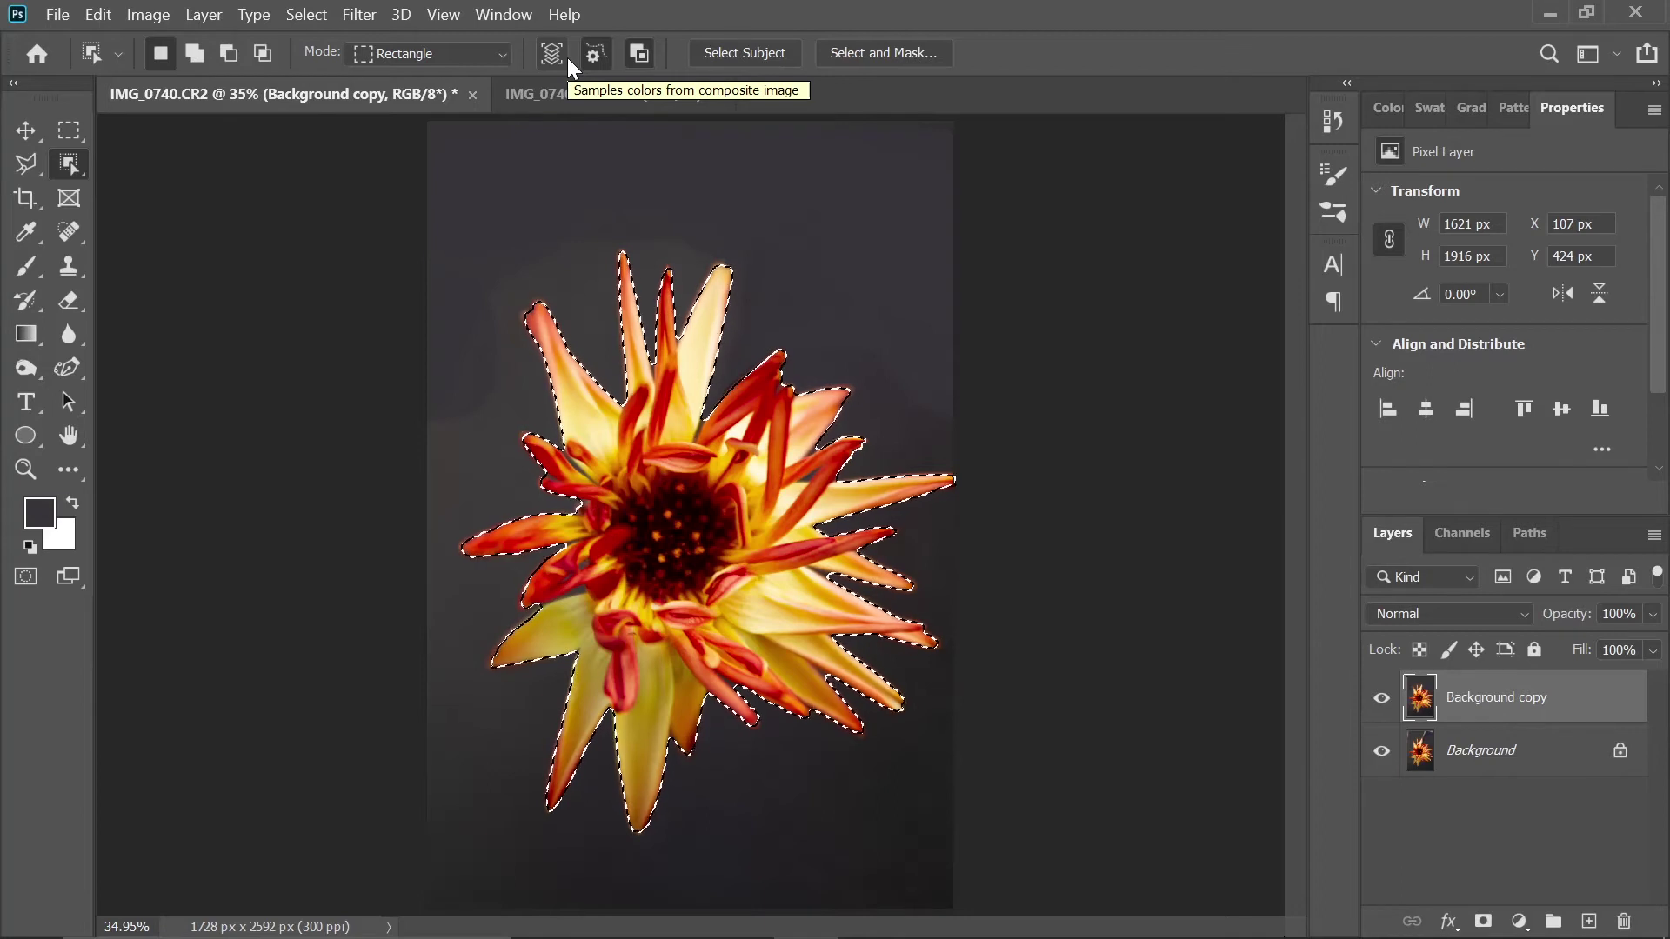
pyautogui.click(489, 53)
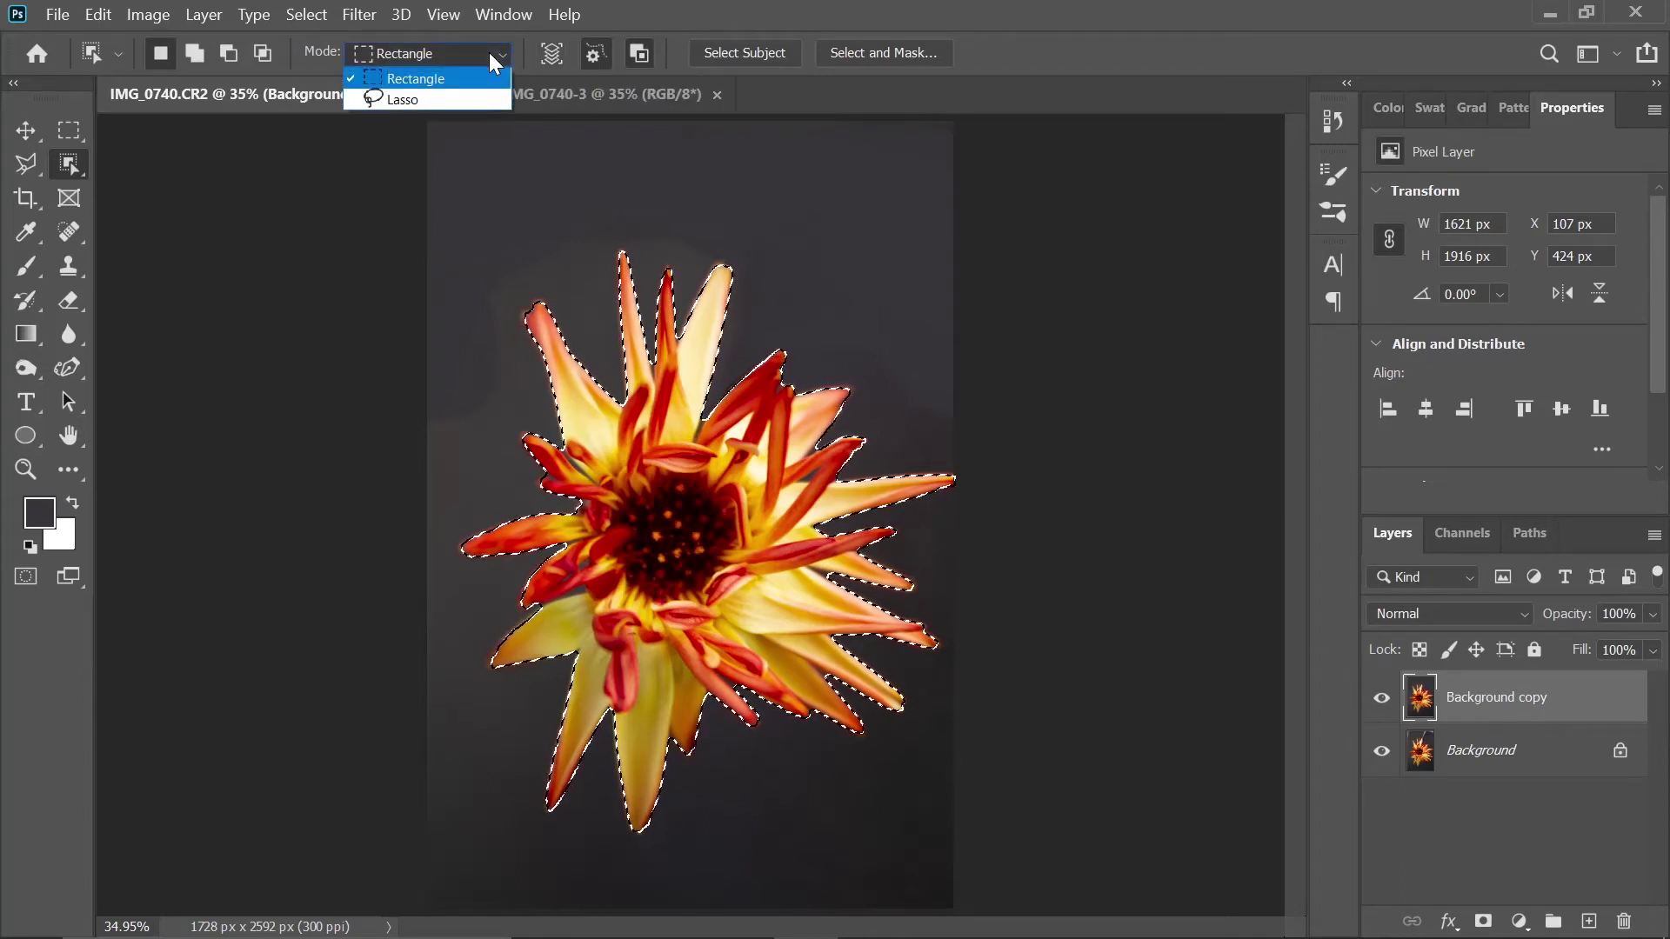
pyautogui.click(489, 52)
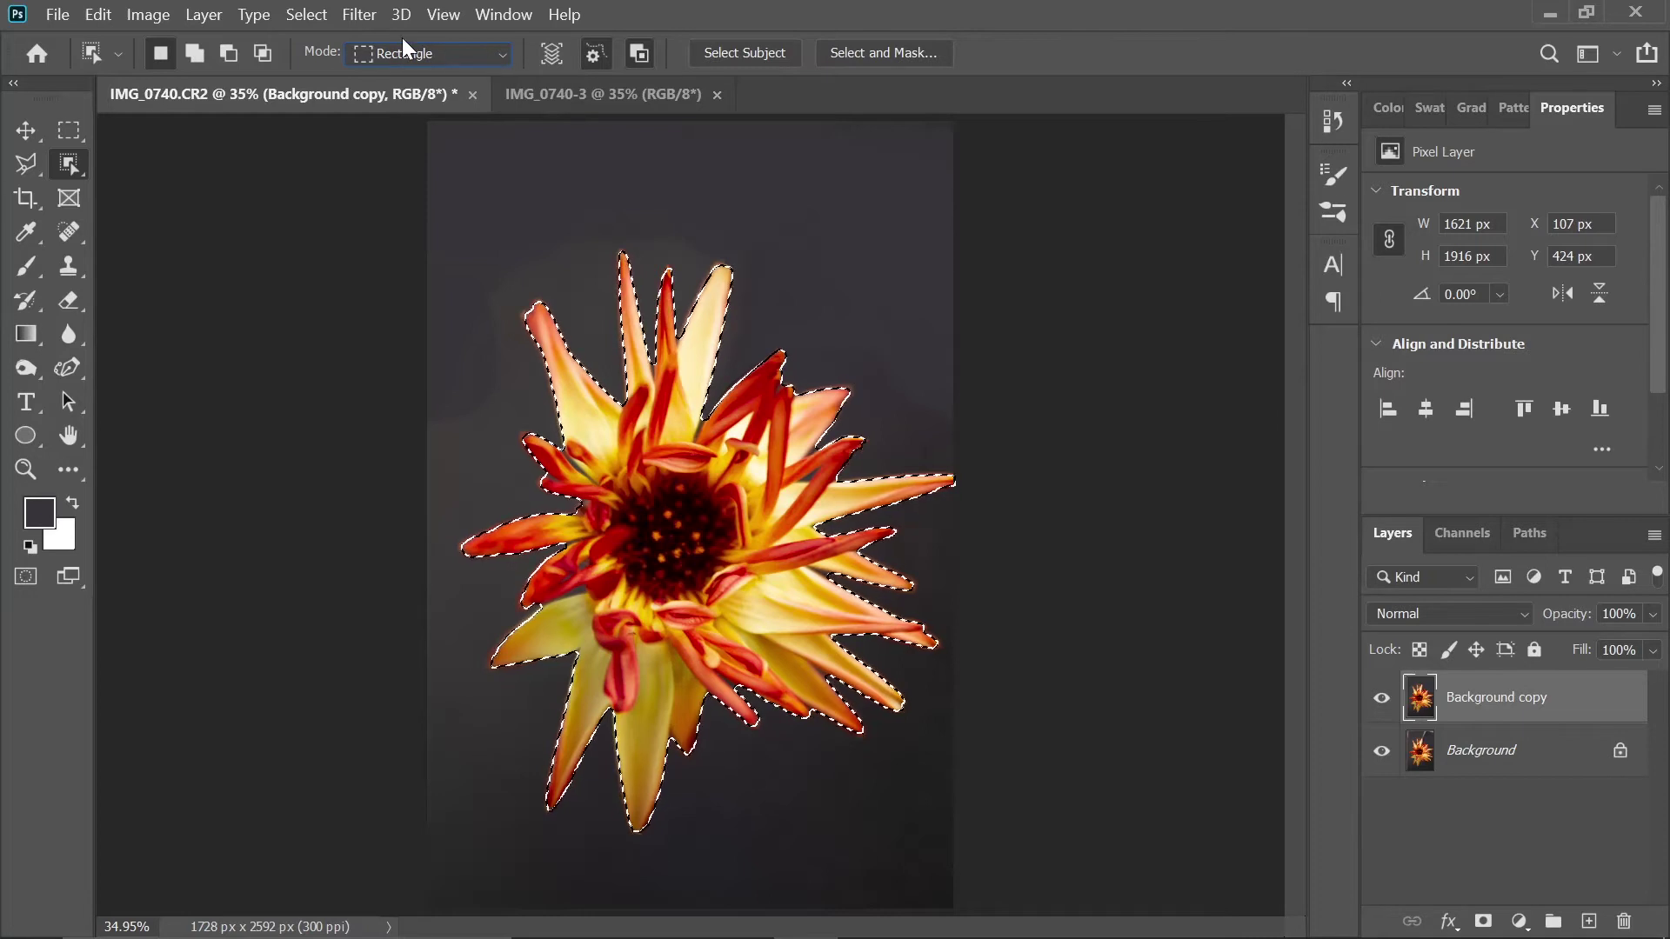
pyautogui.click(305, 16)
pyautogui.click(339, 101)
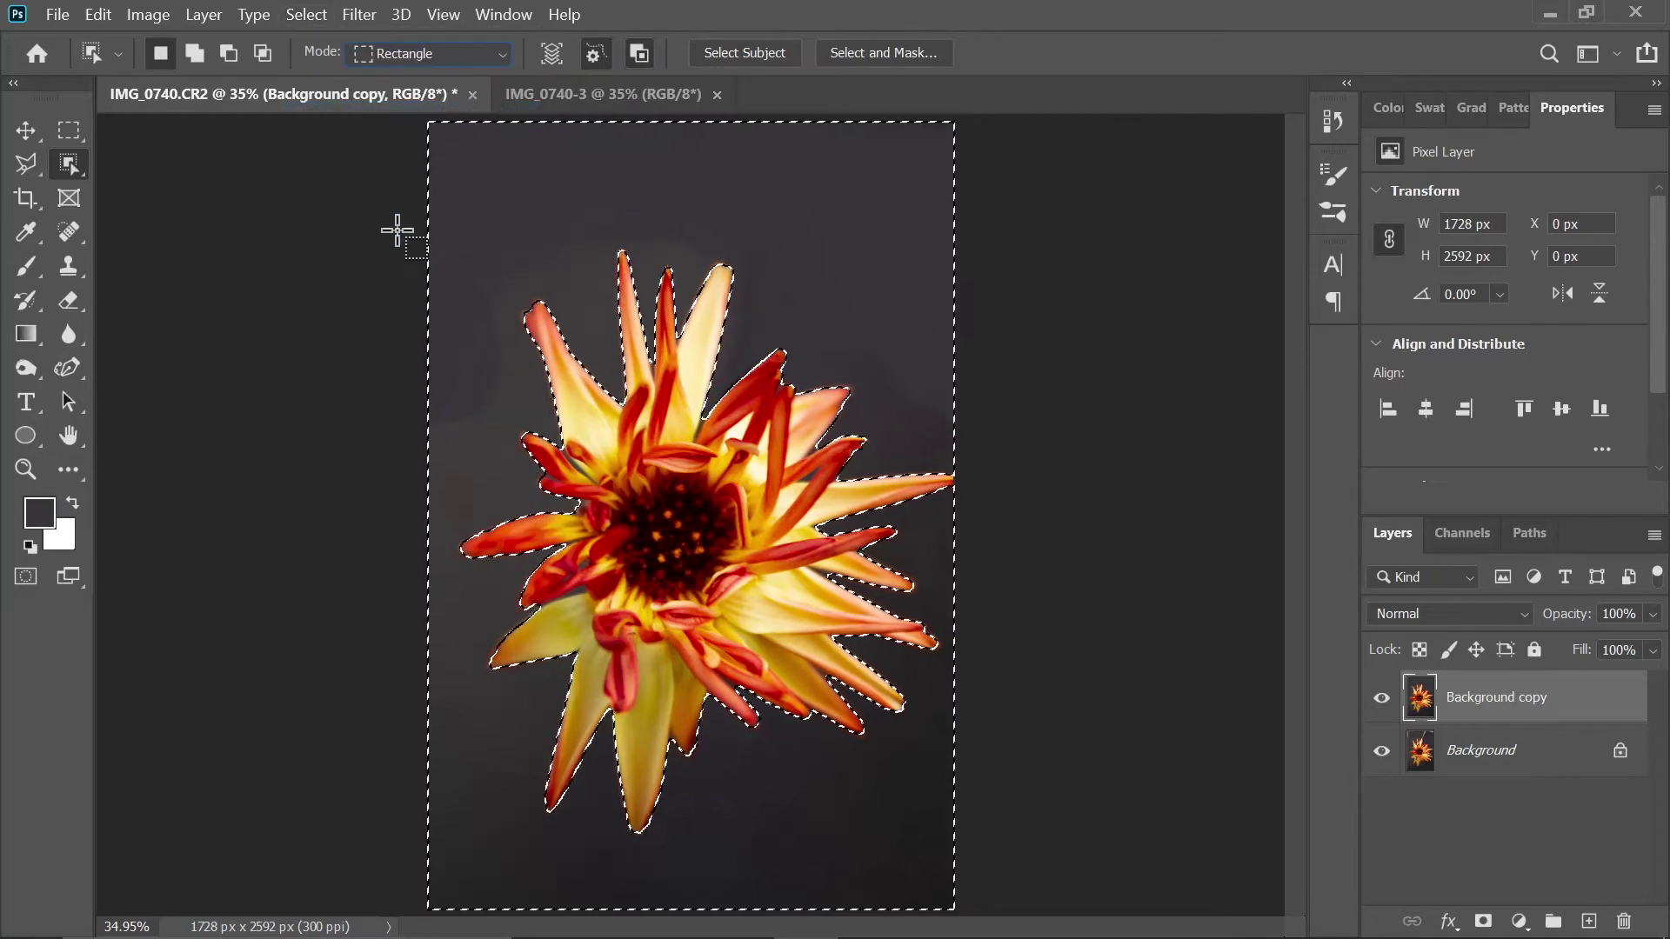
pyautogui.press('b')
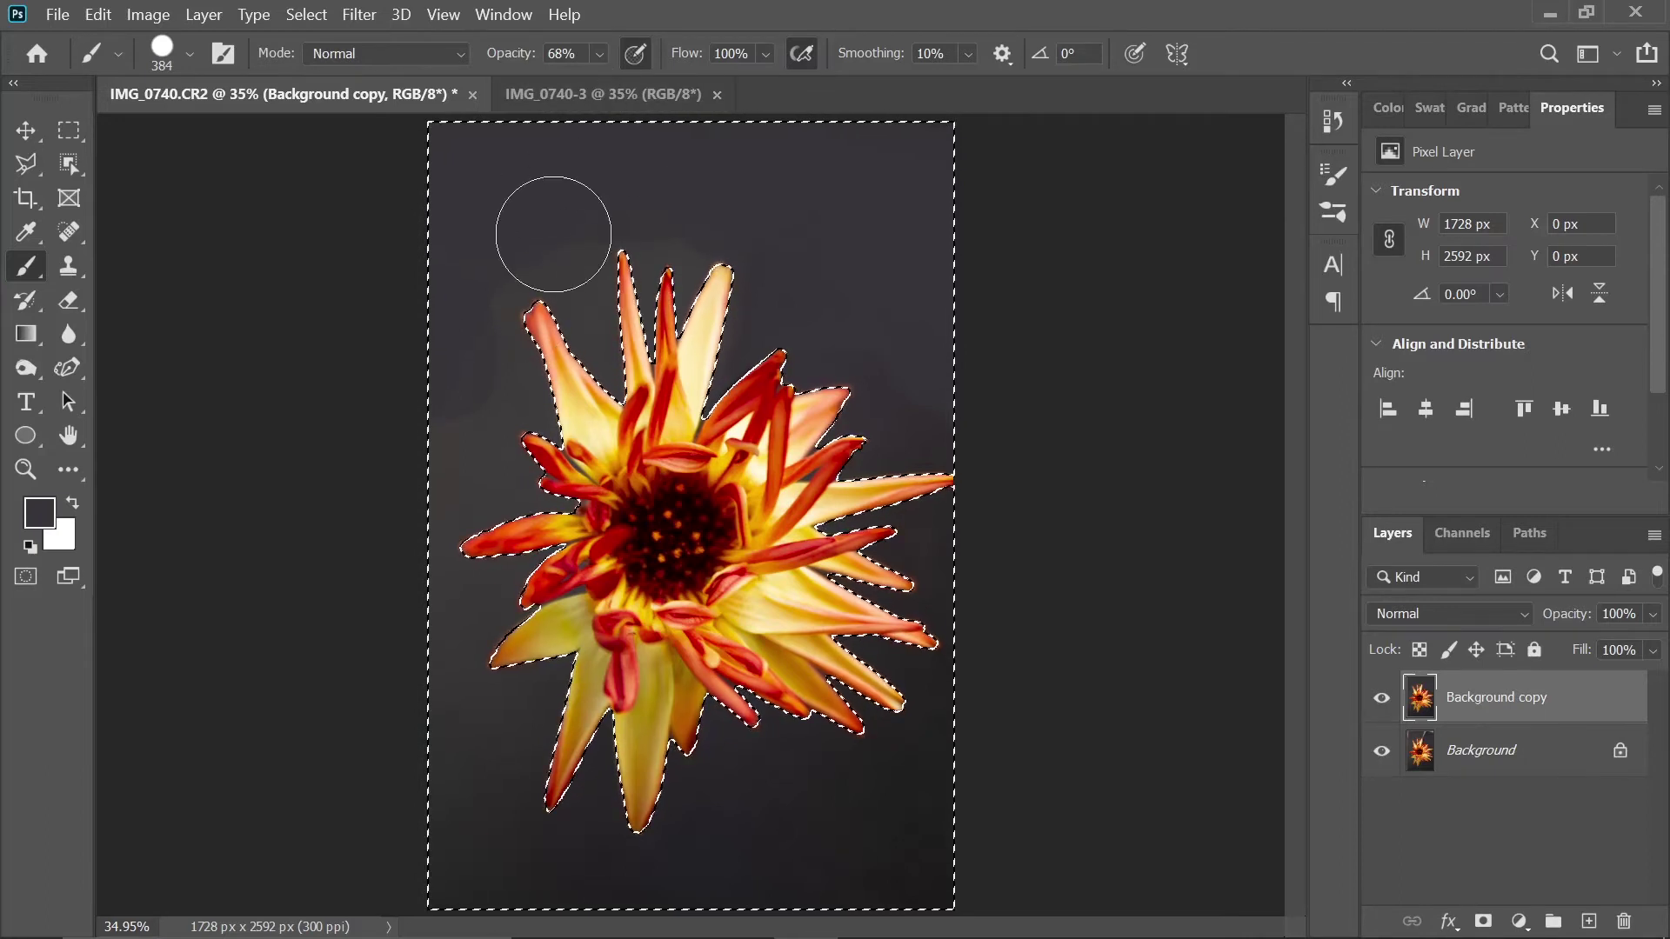
pyautogui.hotkey('ctrl', 'd')
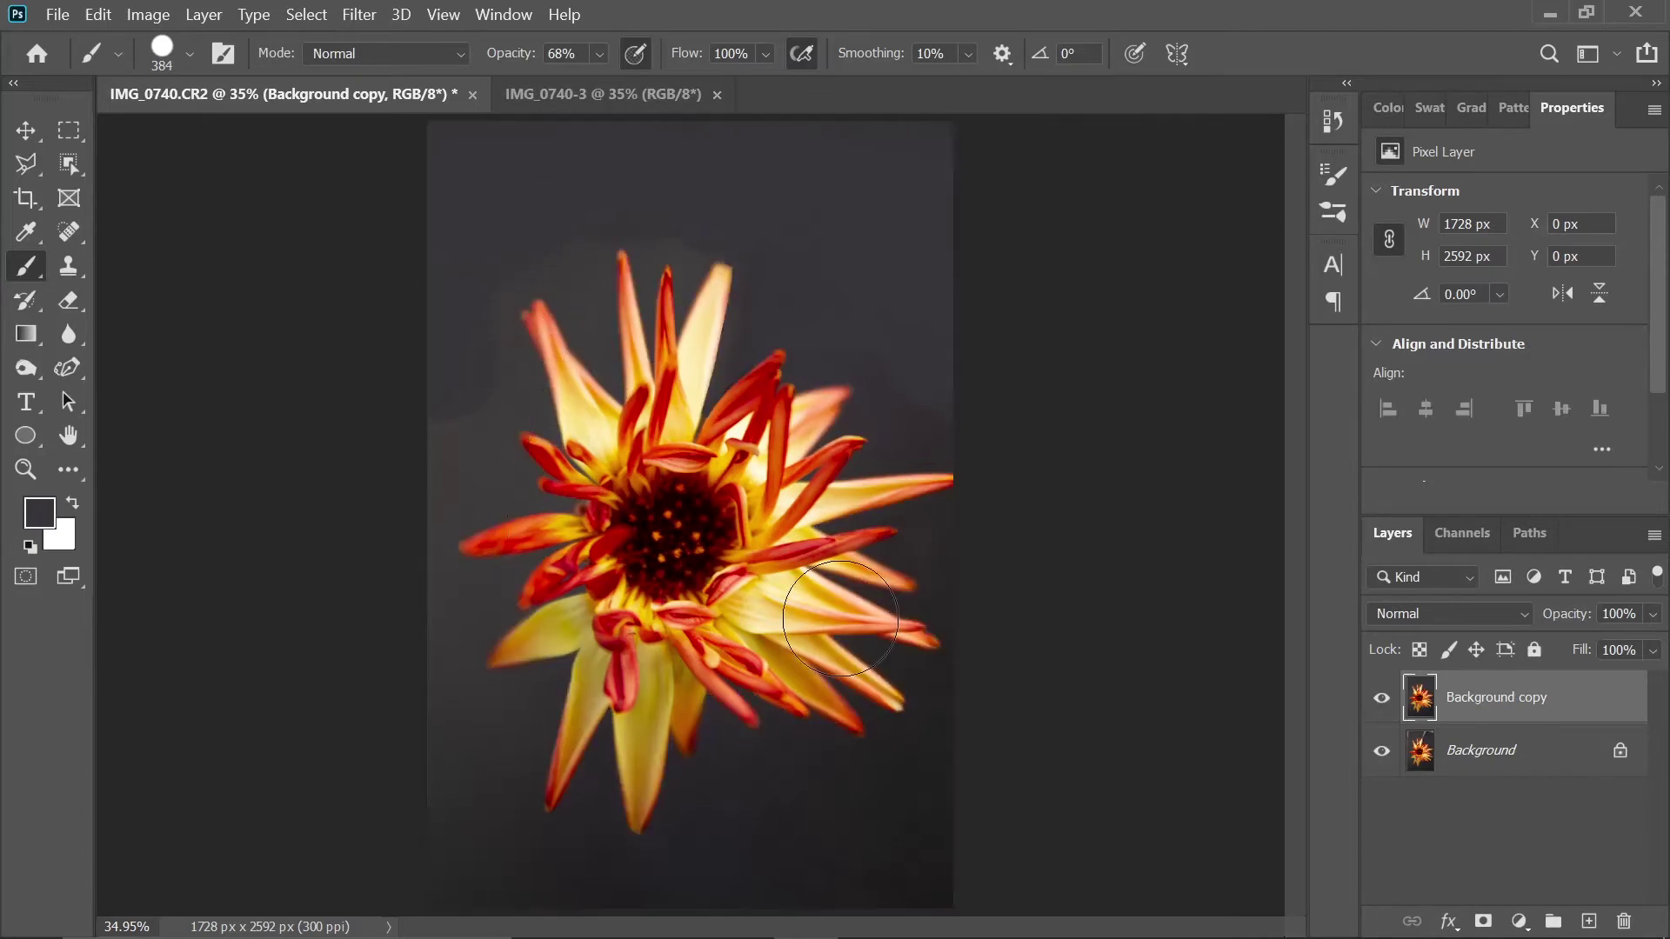
# - Open the Camera Raw filter for the Background copy layer and slightly raise Exposure and Contrast
pyautogui.click(365, 12)
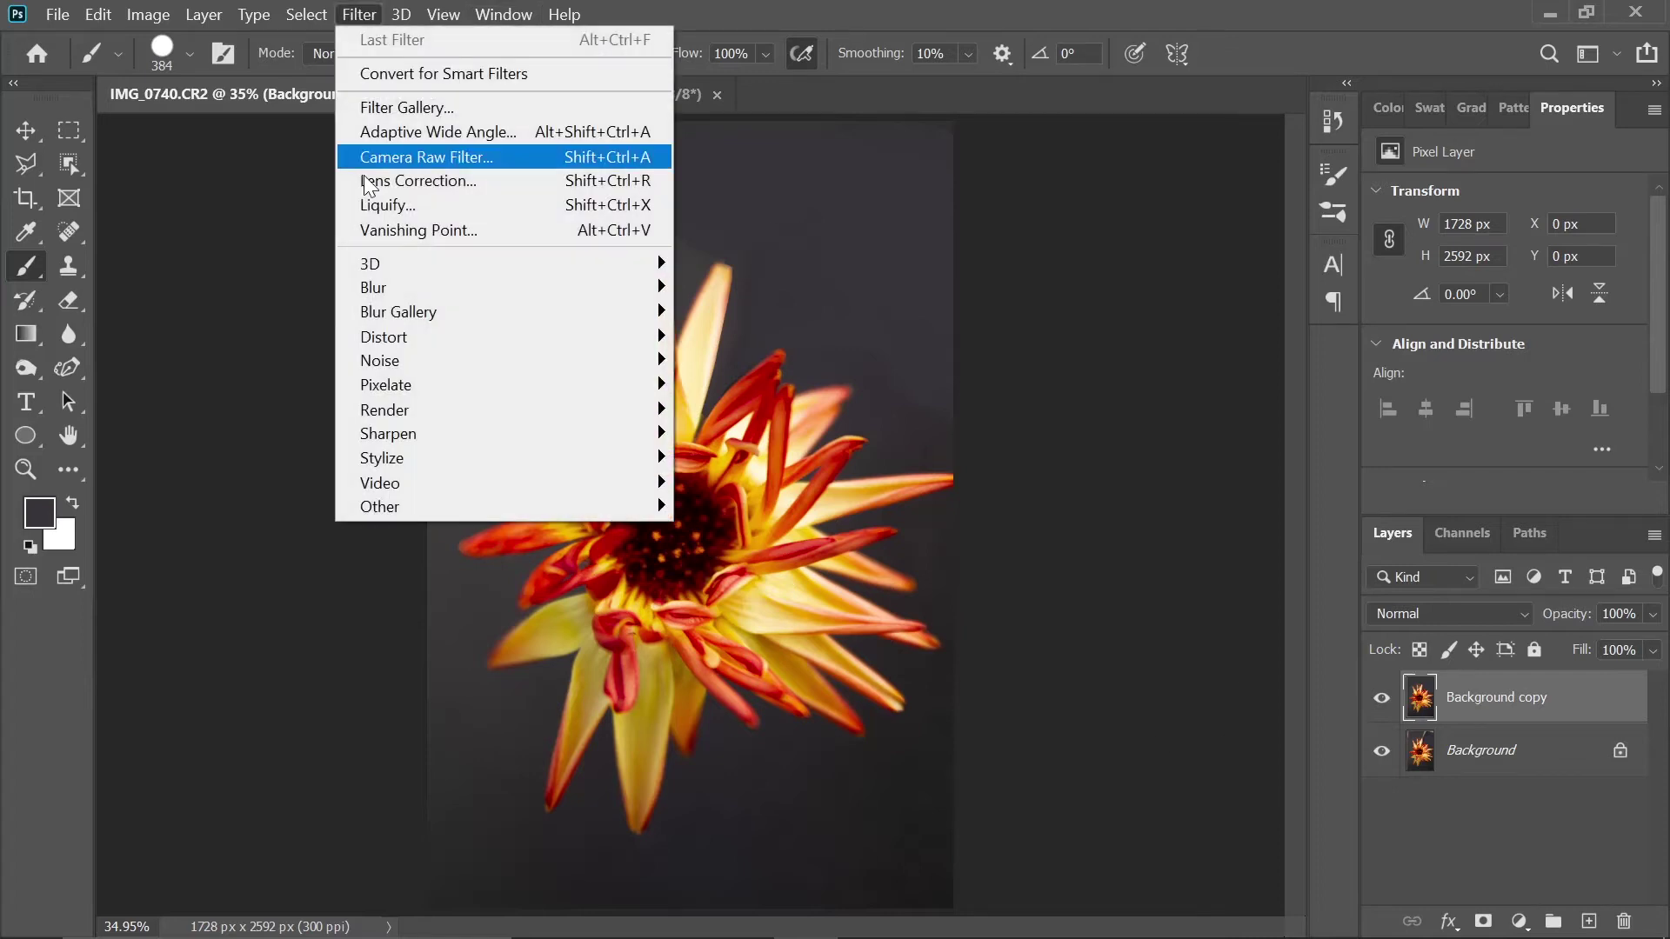
pyautogui.press('Escape')
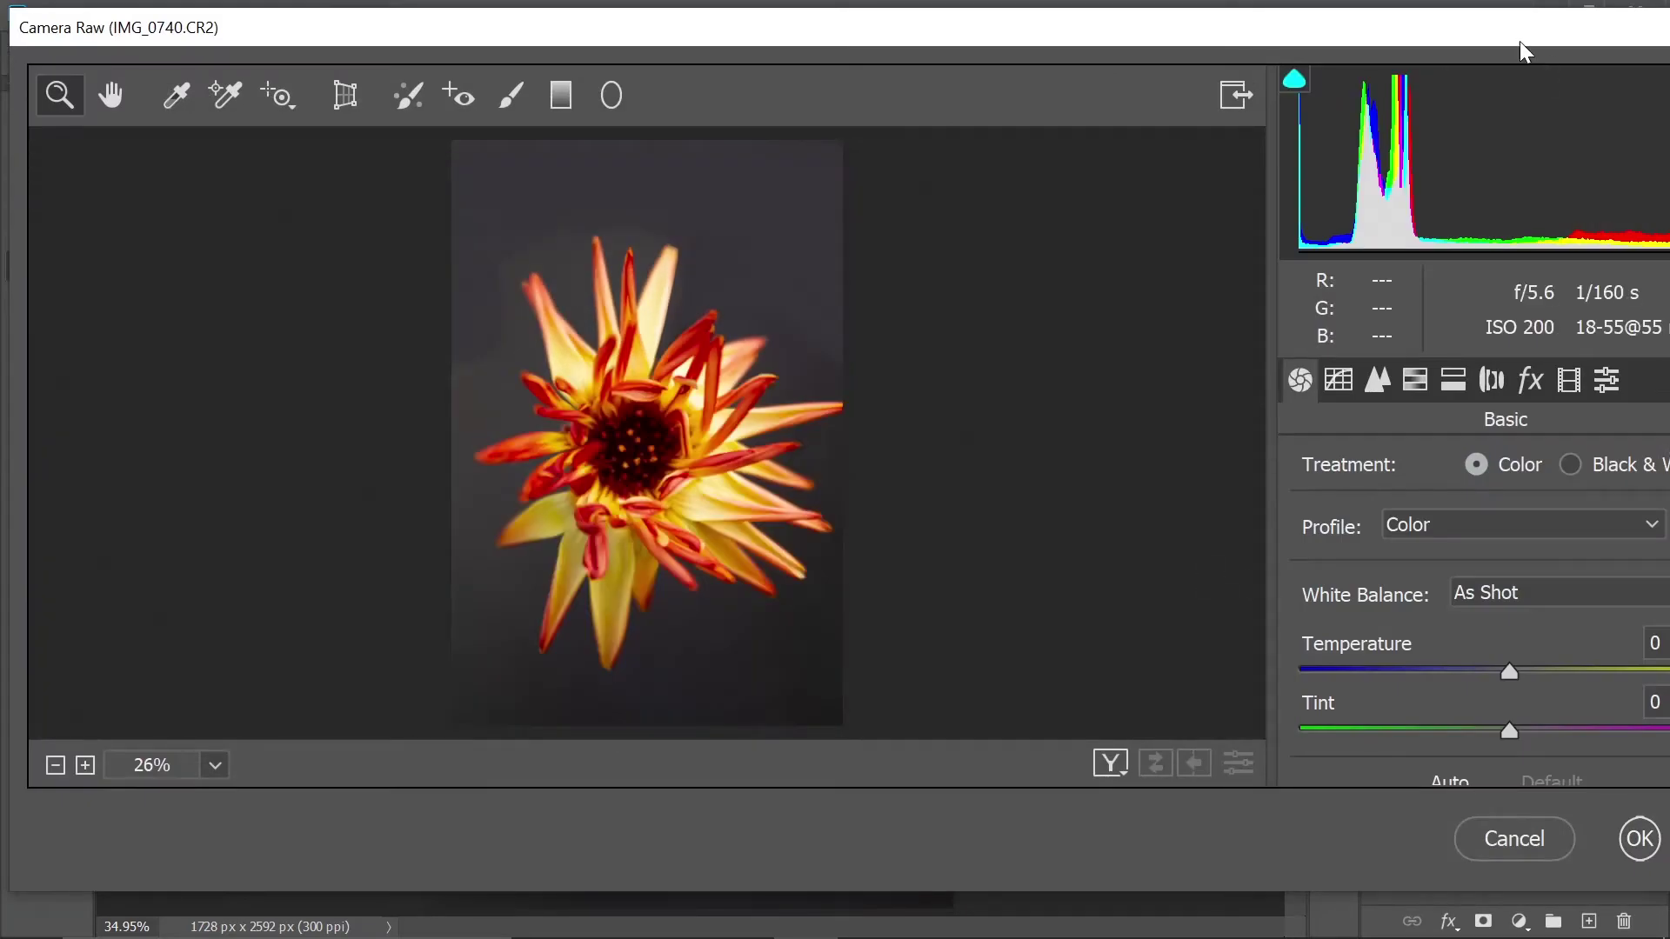
pyautogui.doubleClick(1520, 35)
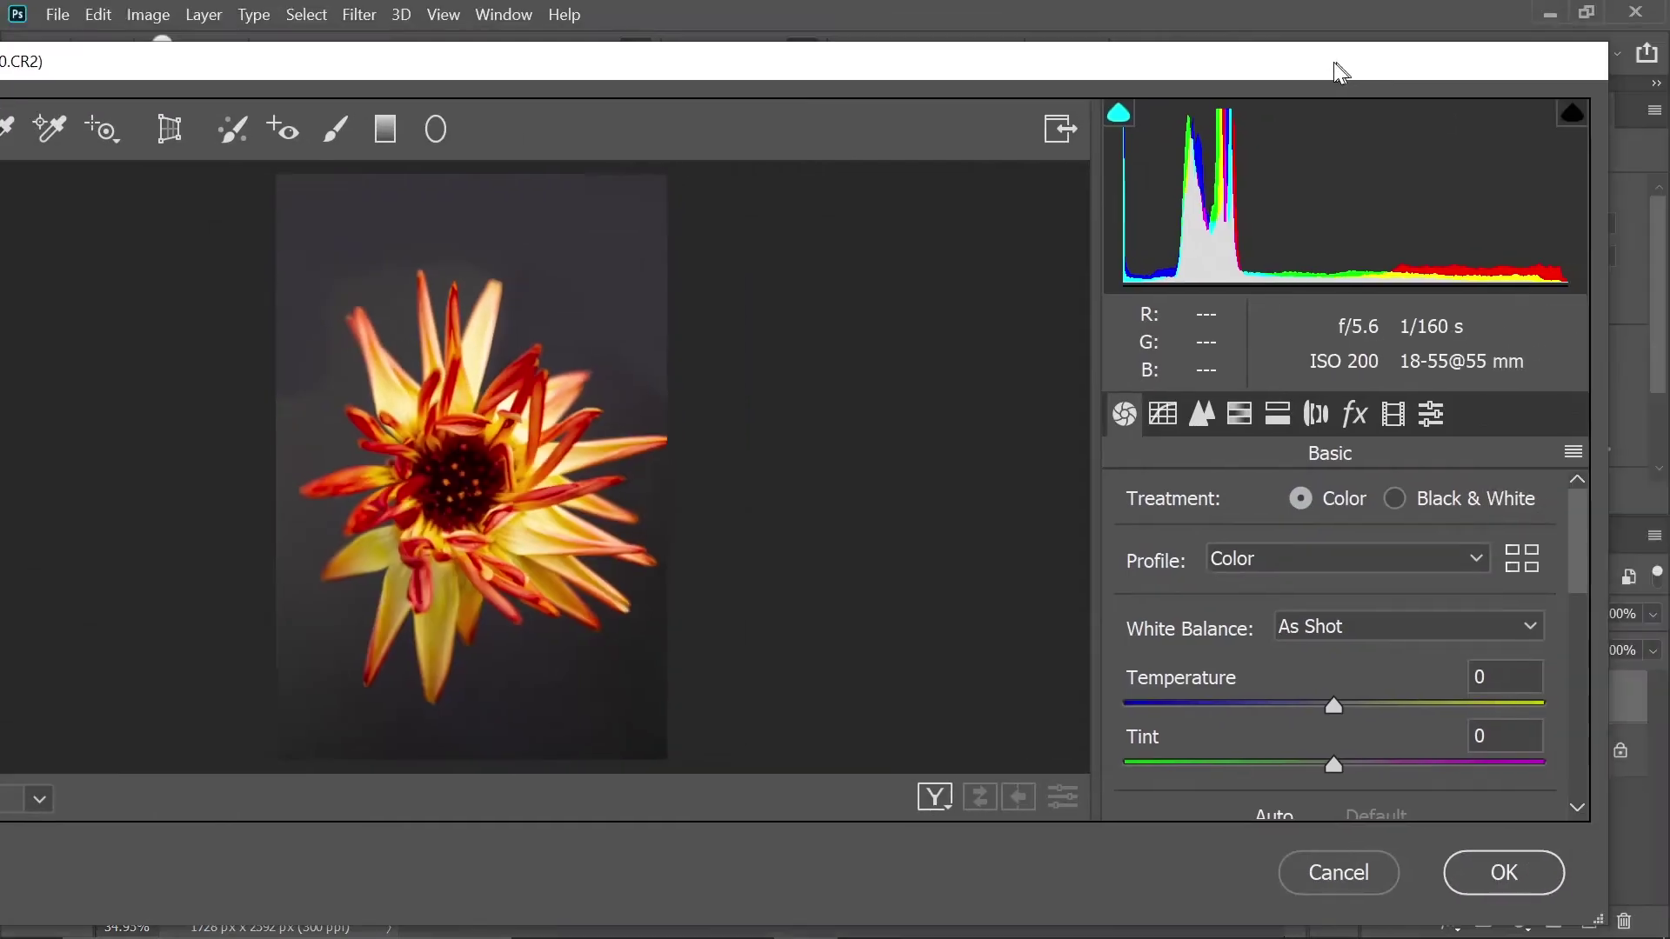
pyautogui.click(557, 439)
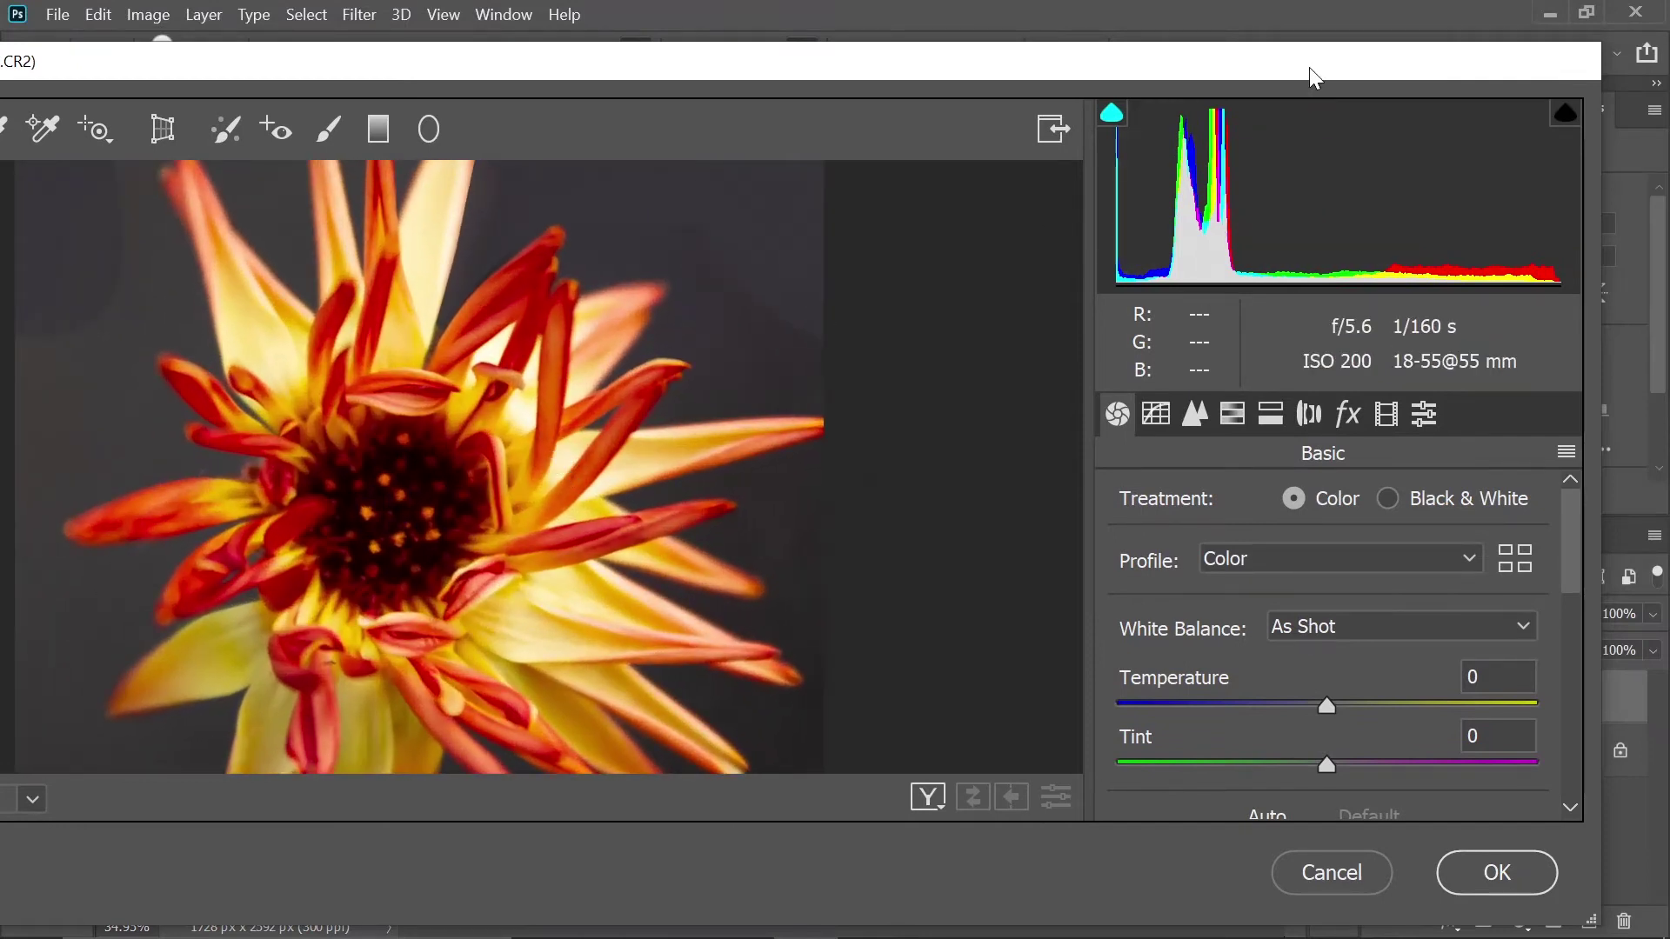
pyautogui.moveTo(1309, 68); pyautogui.dragTo(1207, 64)
pyautogui.moveTo(1462, 493); pyautogui.dragTo(1461, 586)
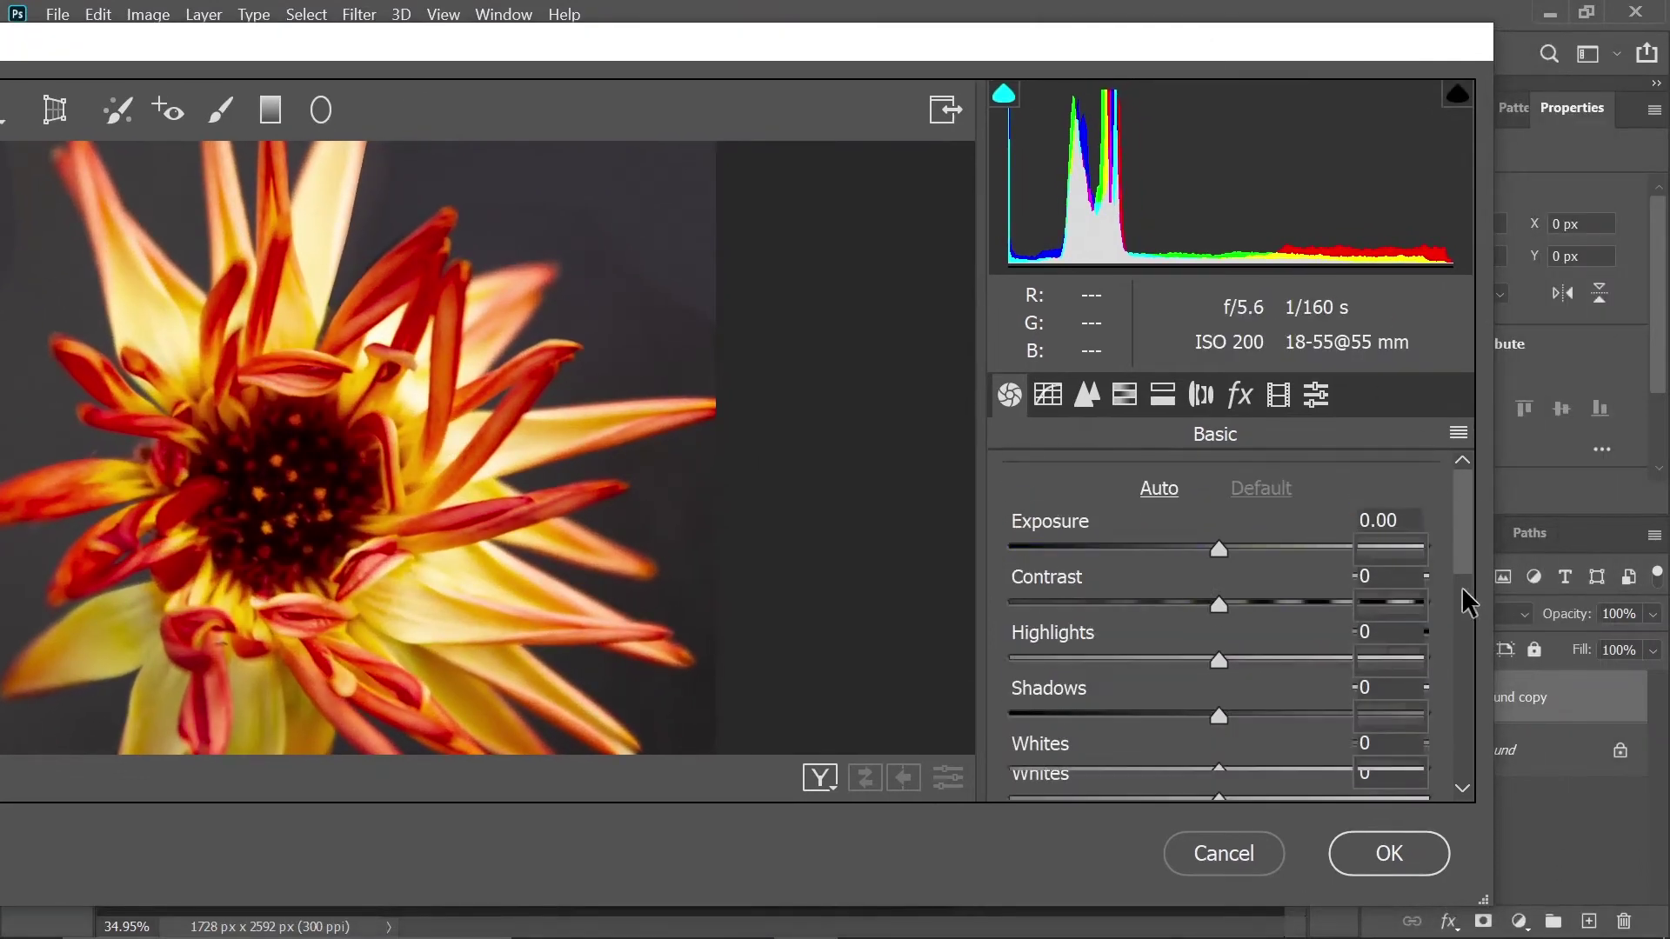
pyautogui.moveTo(1215, 542); pyautogui.dragTo(1241, 541)
pyautogui.moveTo(1217, 598); pyautogui.dragTo(1235, 597)
# - Darken the image's background by setting Shadows to -17 and Blacks to -100
pyautogui.moveTo(1467, 607); pyautogui.dragTo(1460, 667)
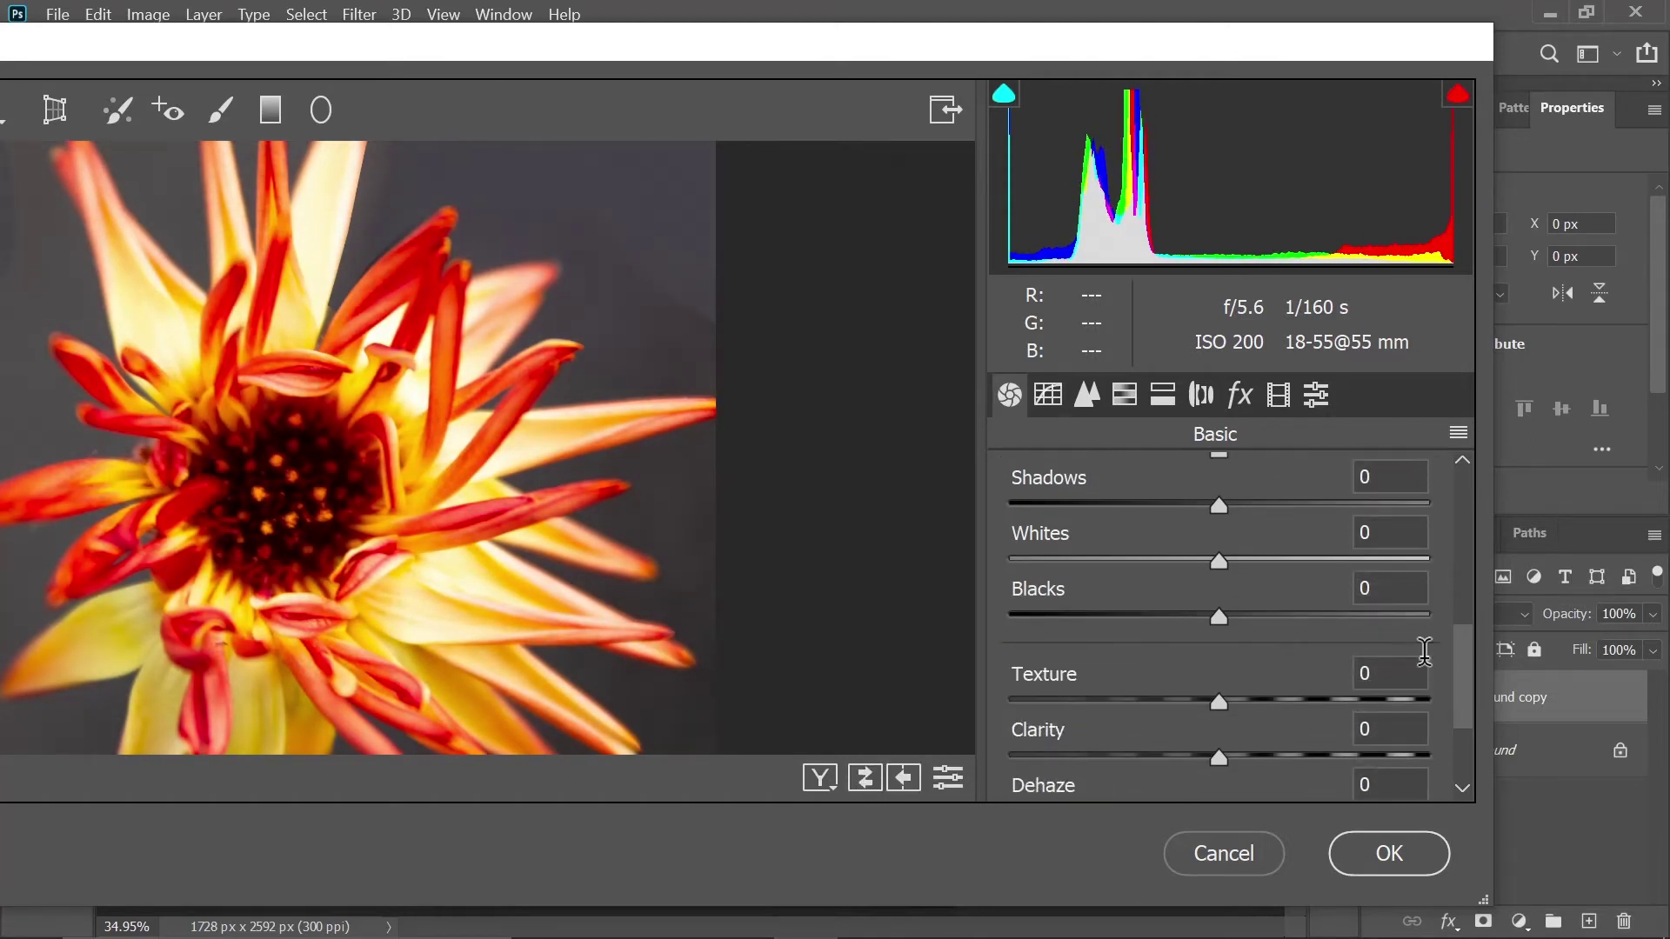
pyautogui.click(1218, 505)
pyautogui.moveTo(1217, 503); pyautogui.dragTo(1183, 508)
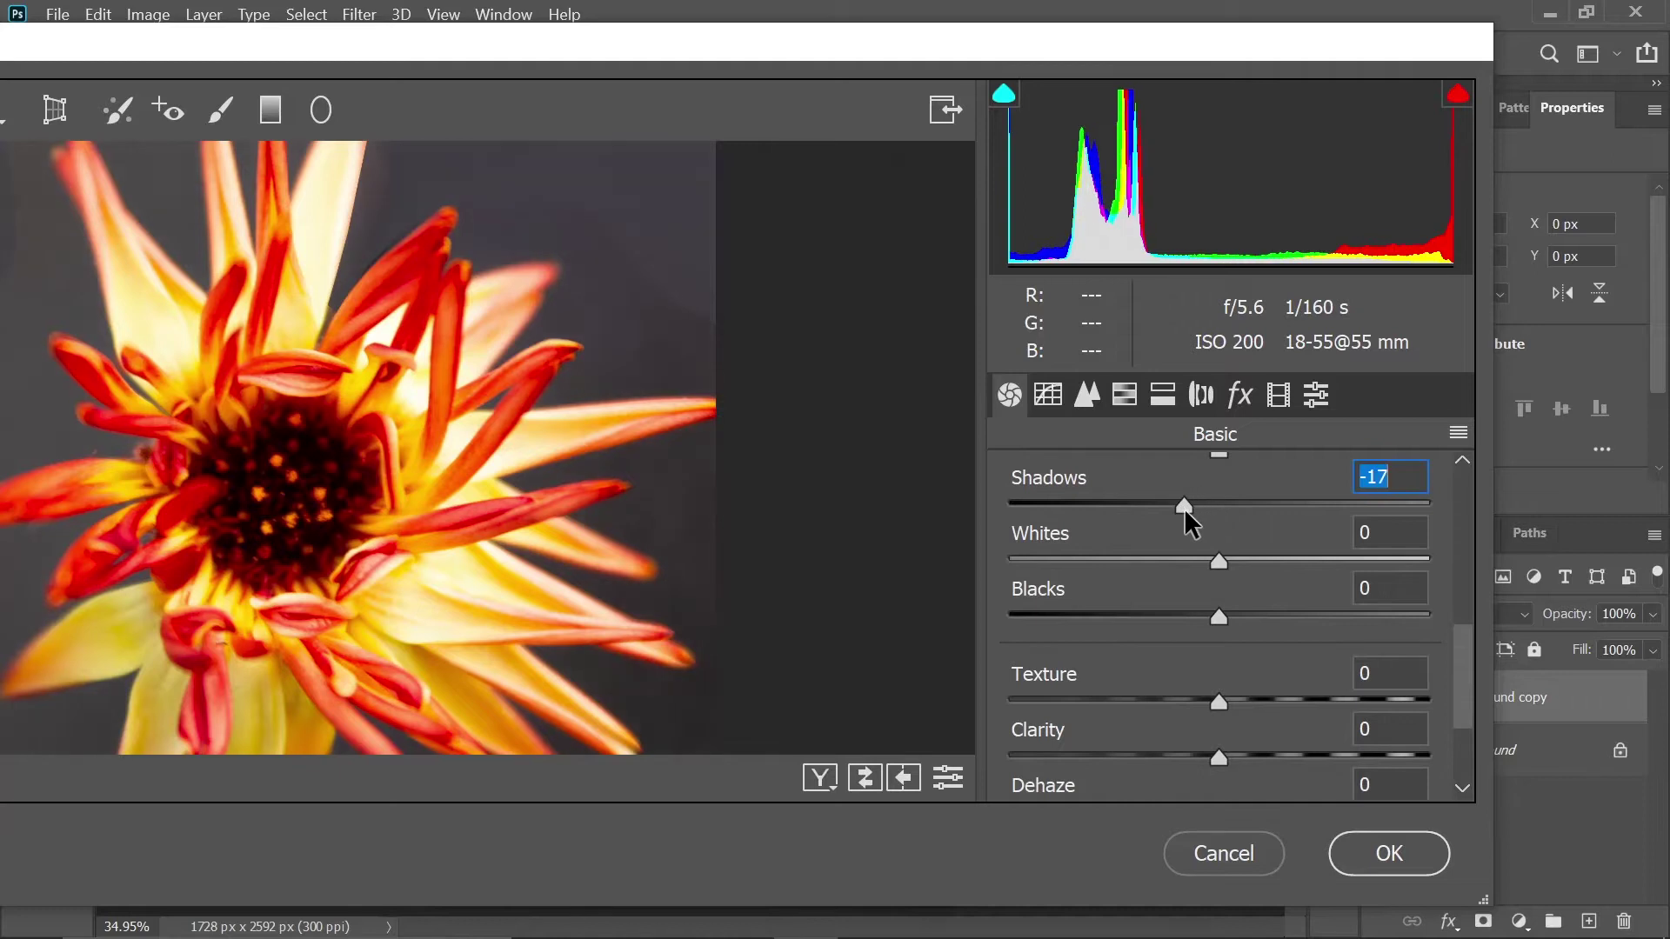
pyautogui.moveTo(1218, 615); pyautogui.dragTo(1027, 641)
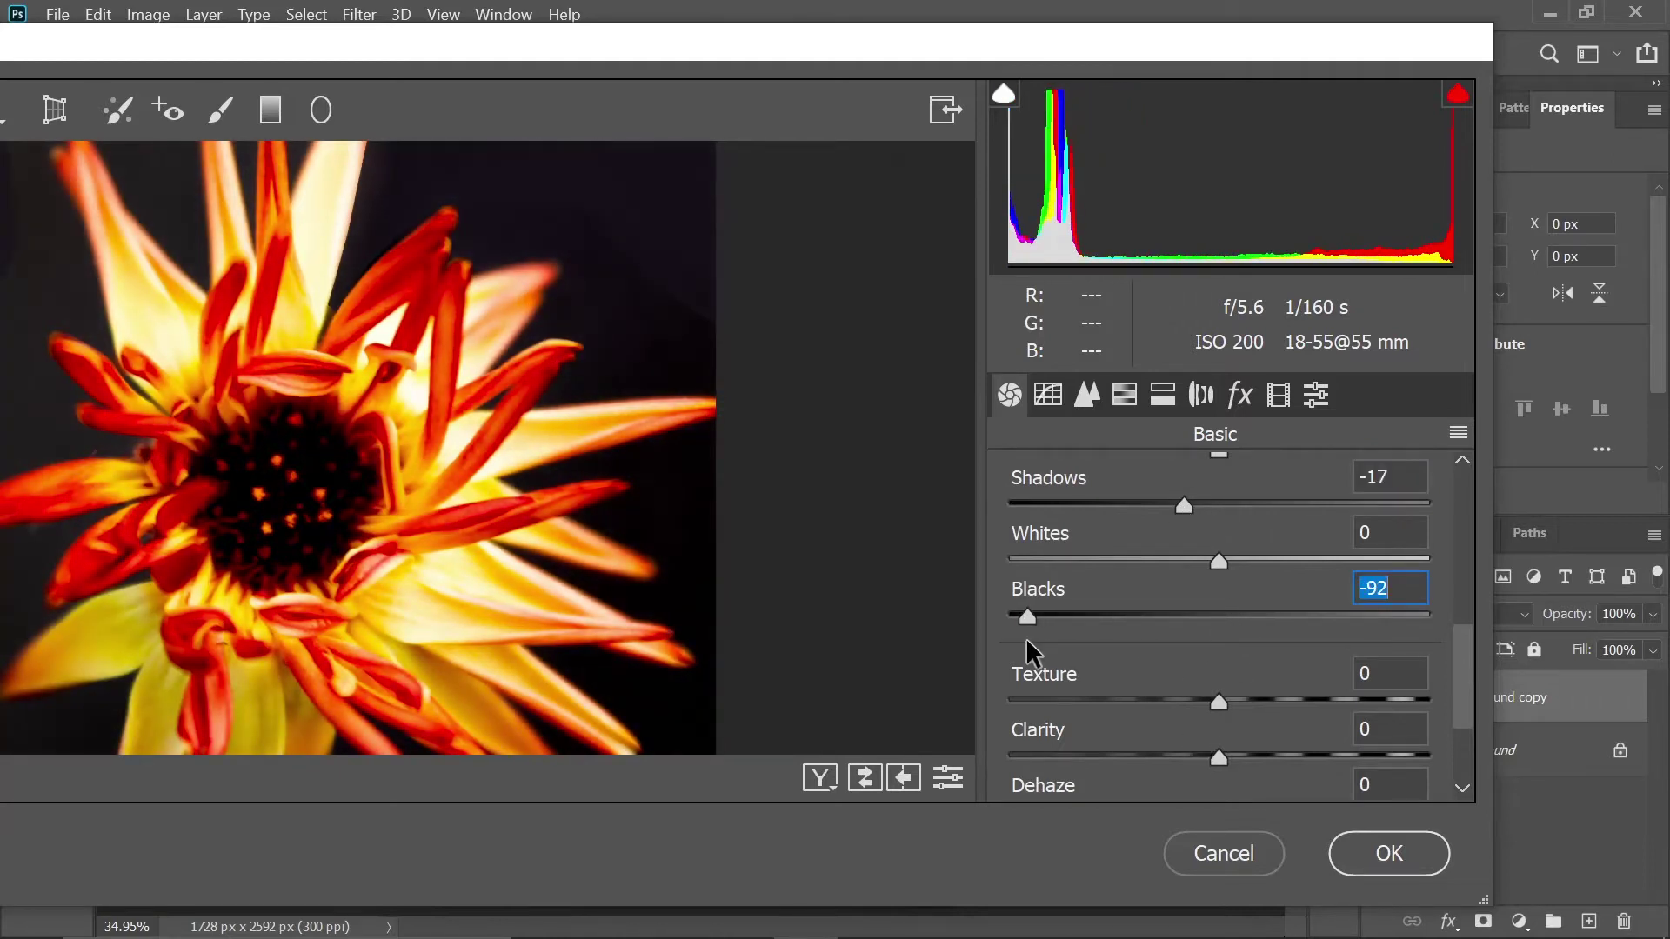
pyautogui.moveTo(383, 421); pyautogui.dragTo(316, 463)
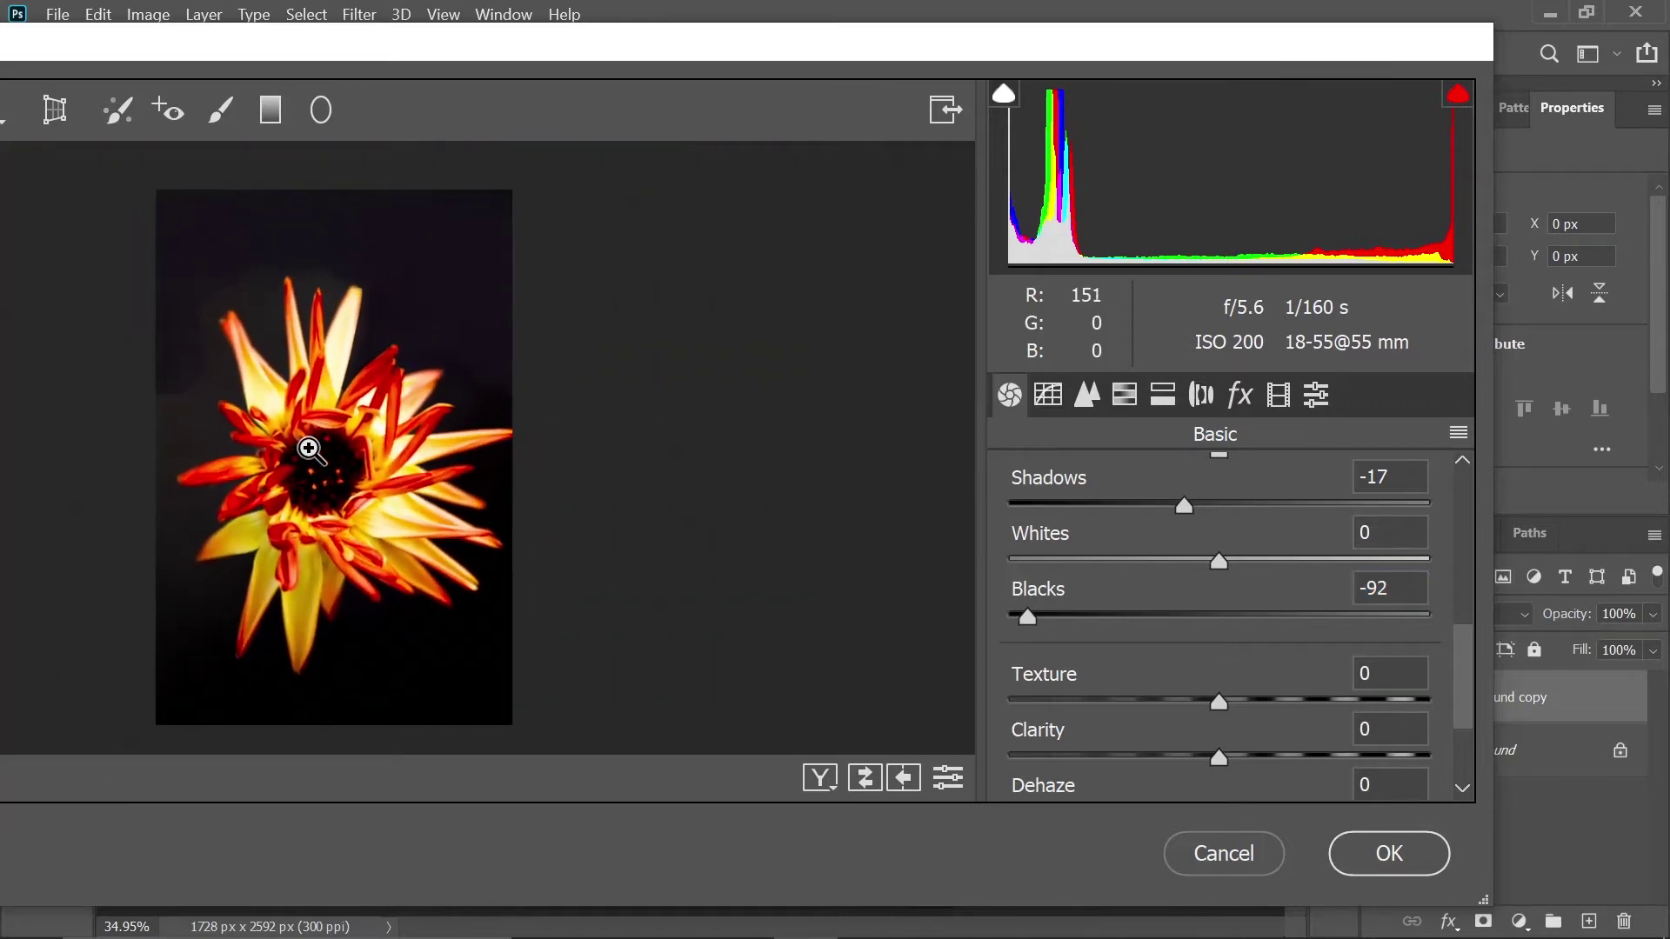
pyautogui.moveTo(1019, 612); pyautogui.dragTo(999, 652)
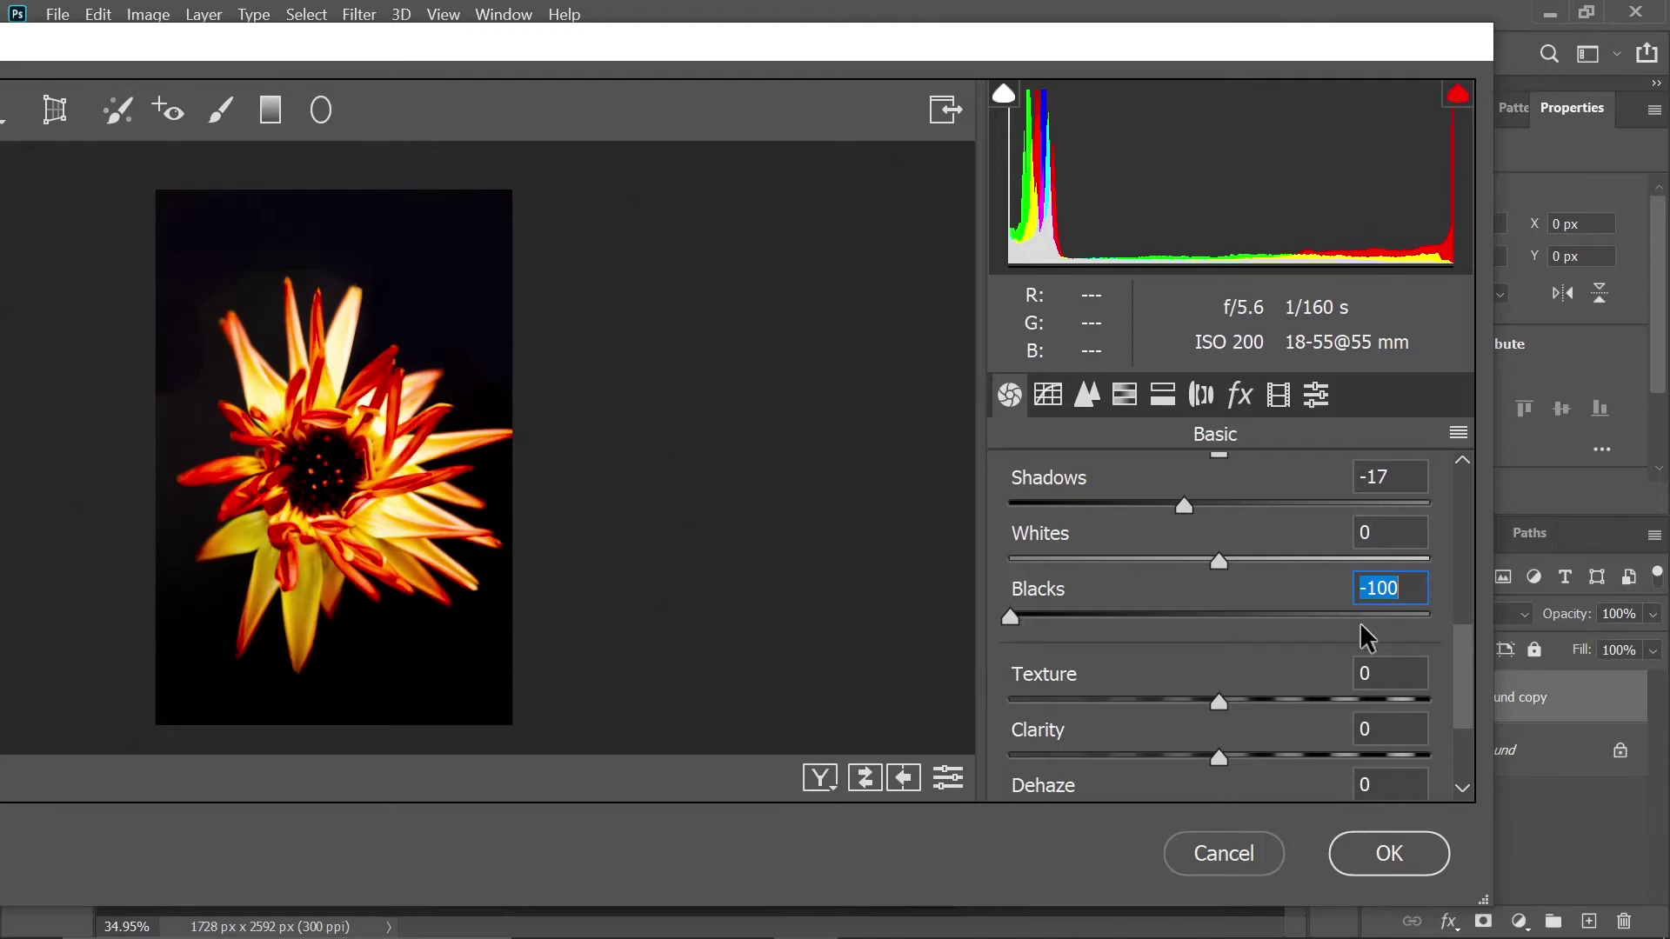
# - Set Texture to +4, Clarity to +11 and the sharpening Amount to 20
pyautogui.moveTo(1218, 598); pyautogui.dragTo(1240, 653)
pyautogui.click(1218, 652)
pyautogui.click(1083, 397)
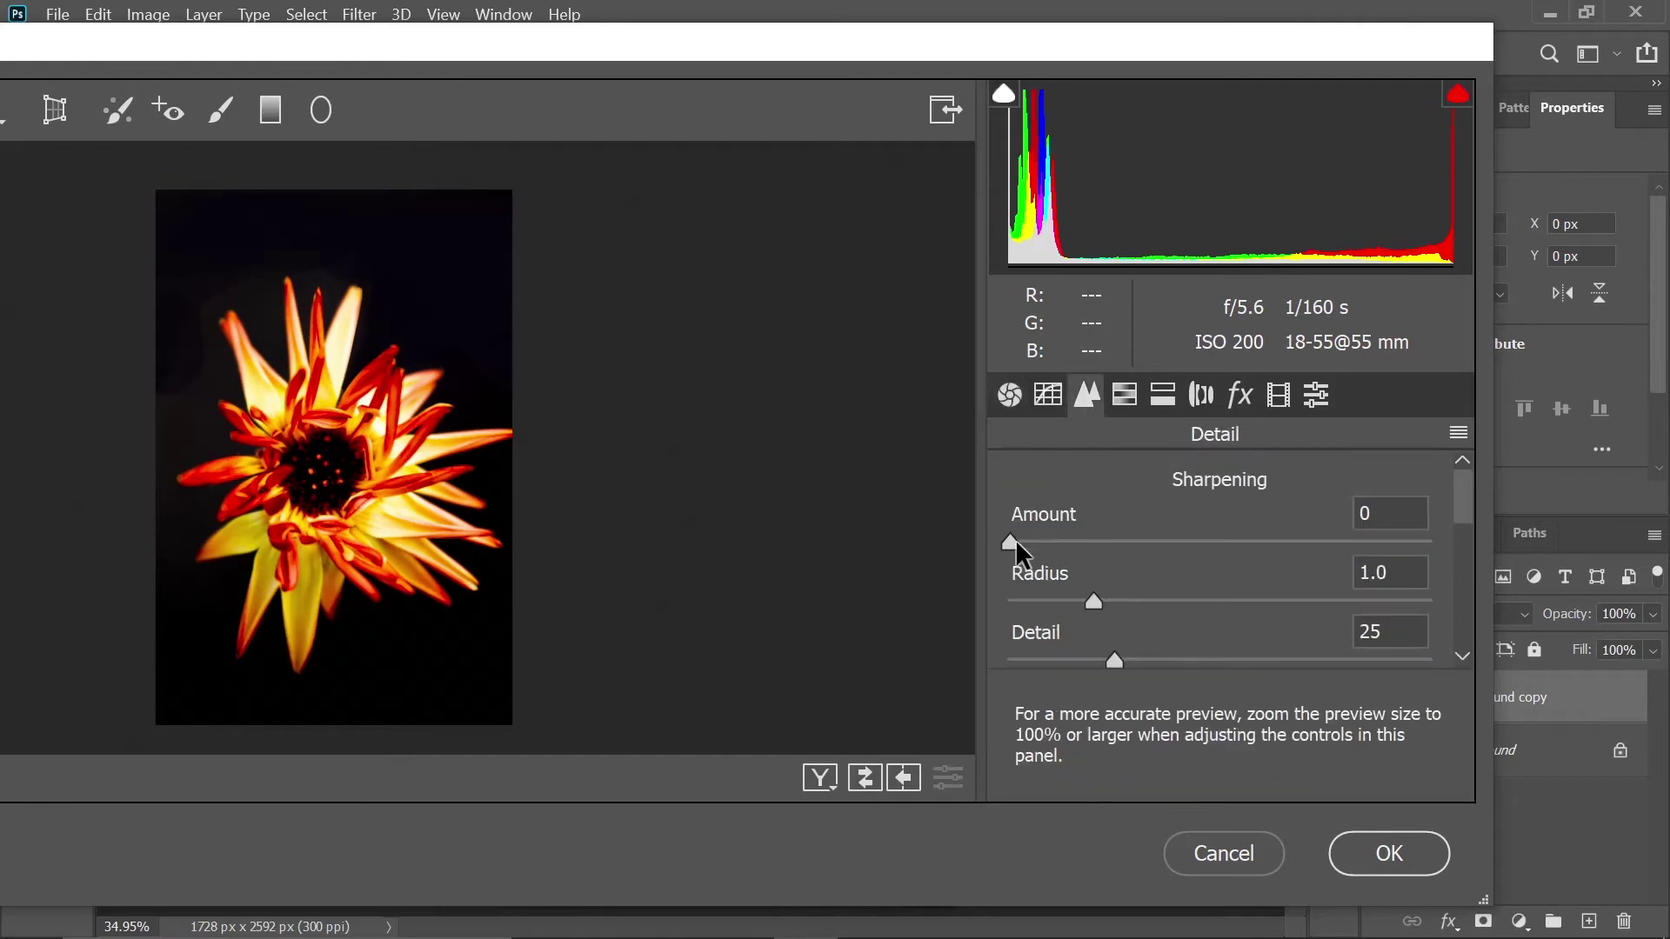
pyautogui.click(1009, 396)
# - Raise Vibrance slightly and set the HSL saturation of Reds to -11 and Oranges to -2
pyautogui.moveTo(1462, 678); pyautogui.dragTo(1309, 787)
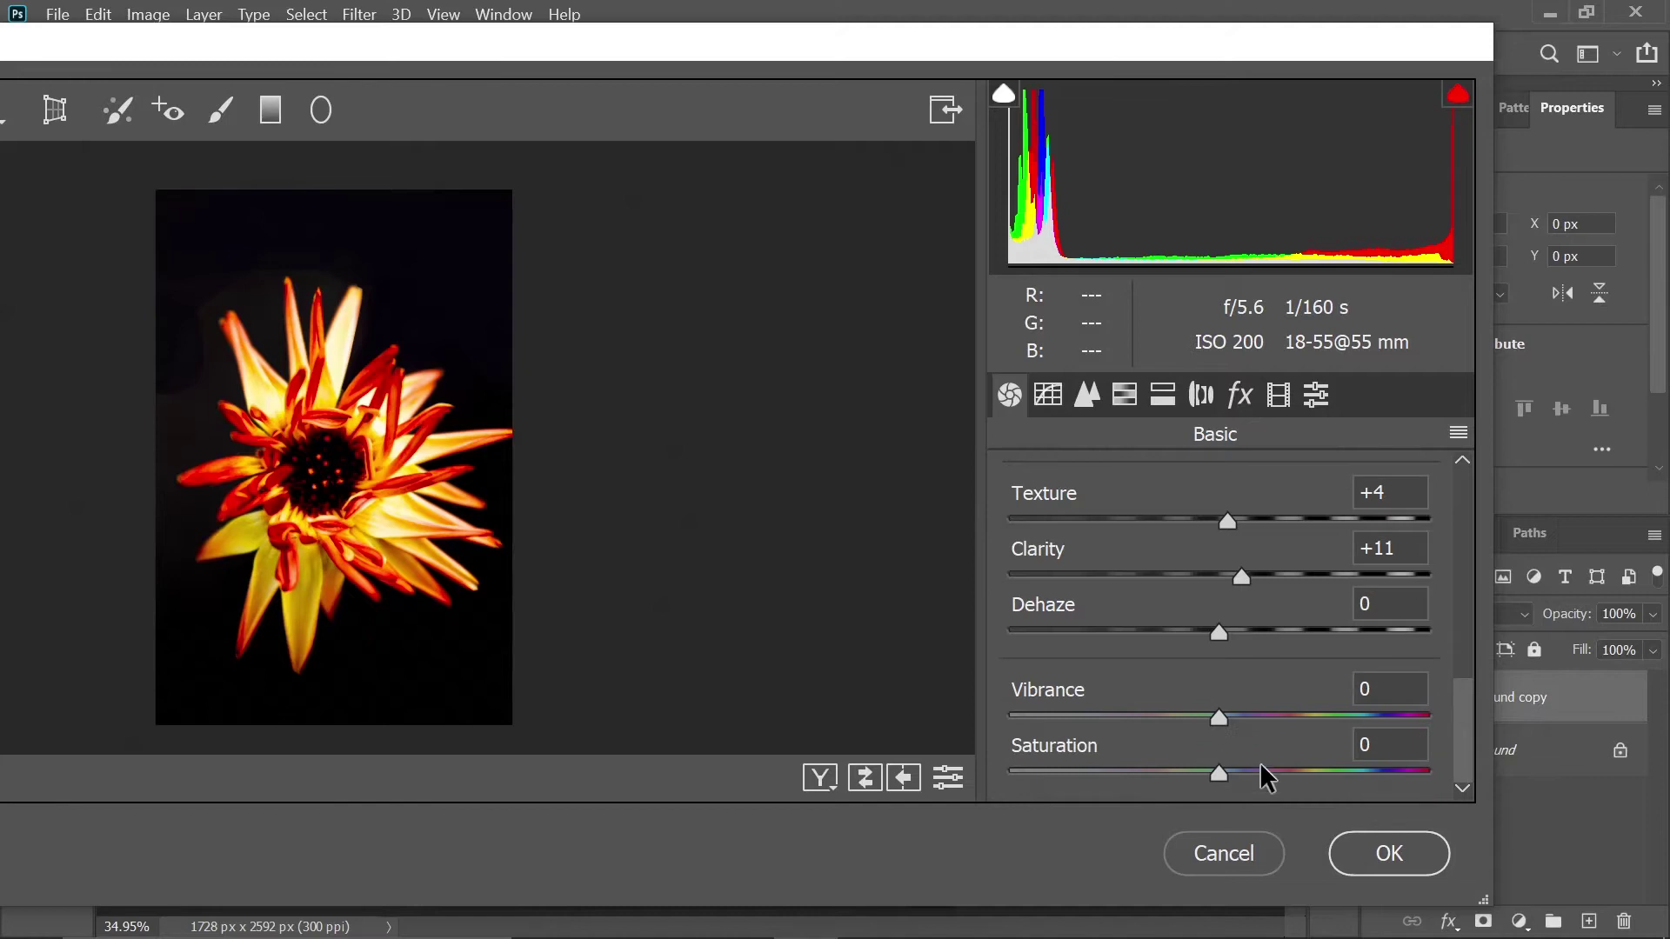
pyautogui.moveTo(1219, 715); pyautogui.dragTo(1234, 715)
pyautogui.click(1124, 396)
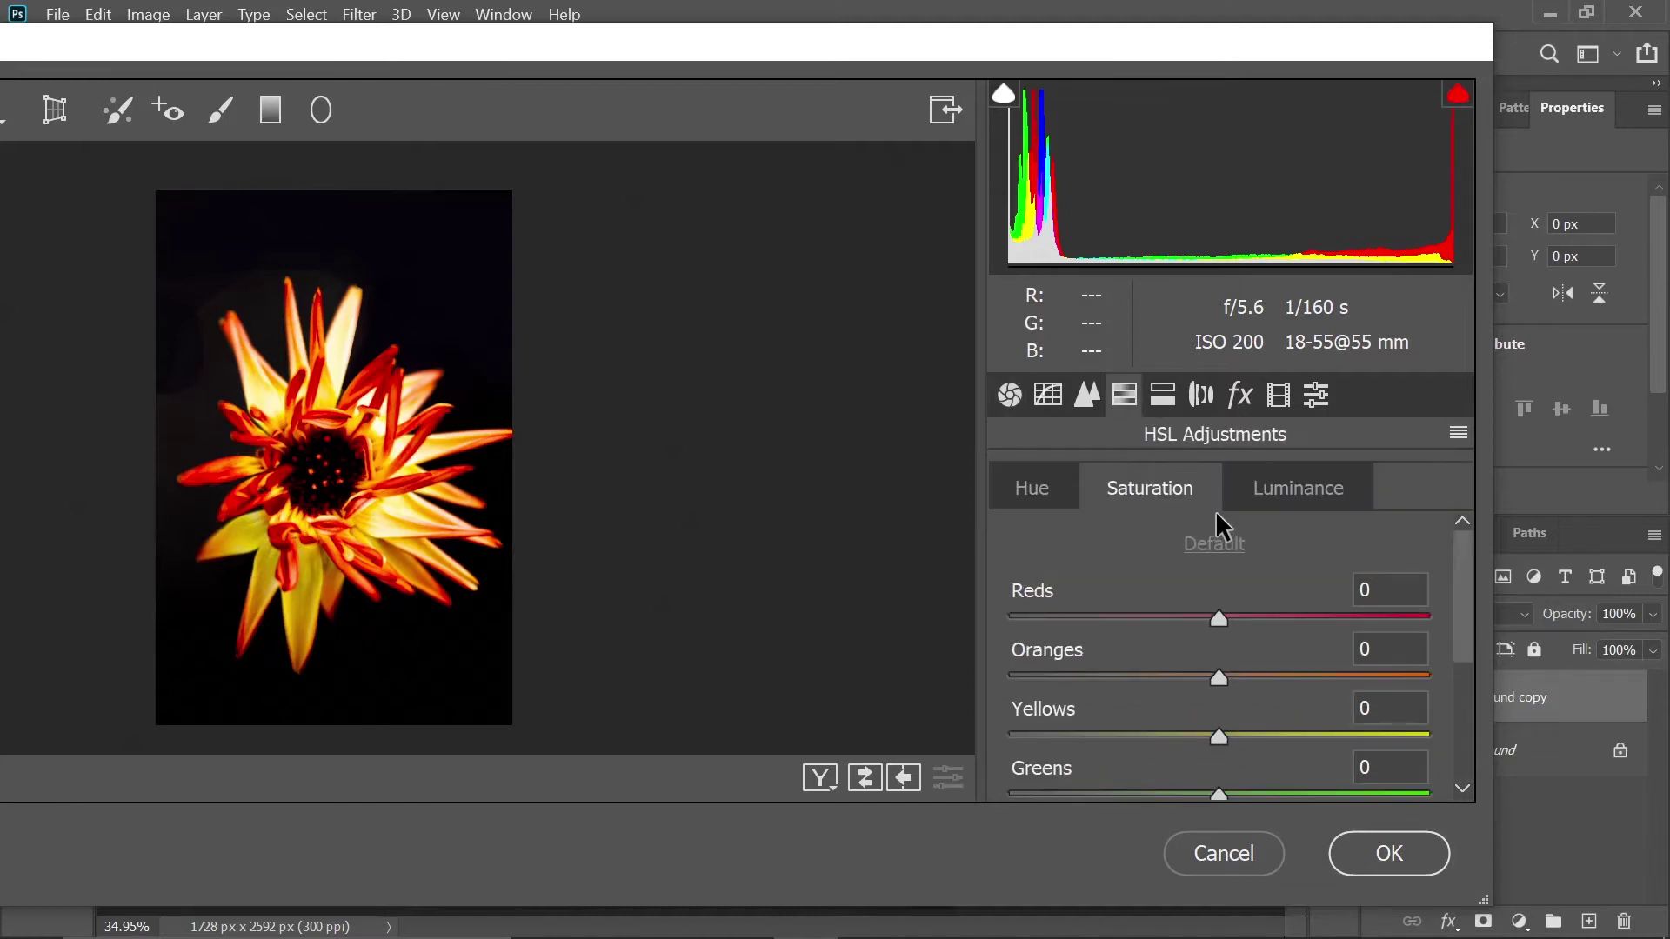
pyautogui.moveTo(1464, 600); pyautogui.dragTo(1464, 628)
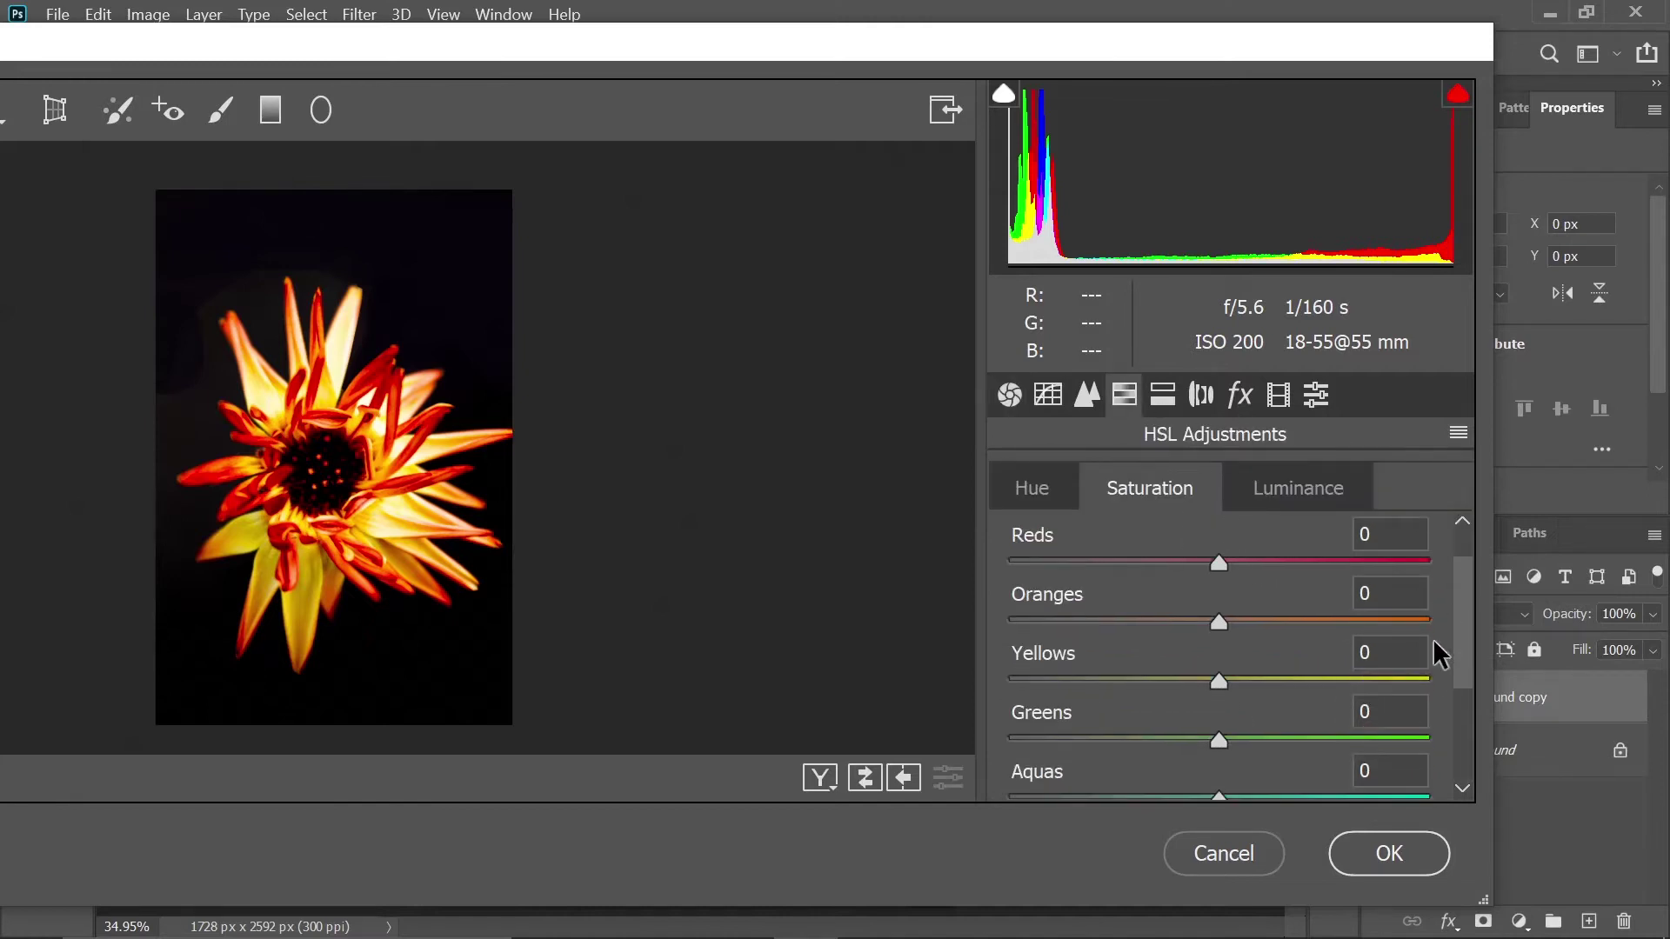
pyautogui.moveTo(1219, 561); pyautogui.dragTo(1195, 562)
pyautogui.moveTo(1210, 621); pyautogui.dragTo(1213, 630)
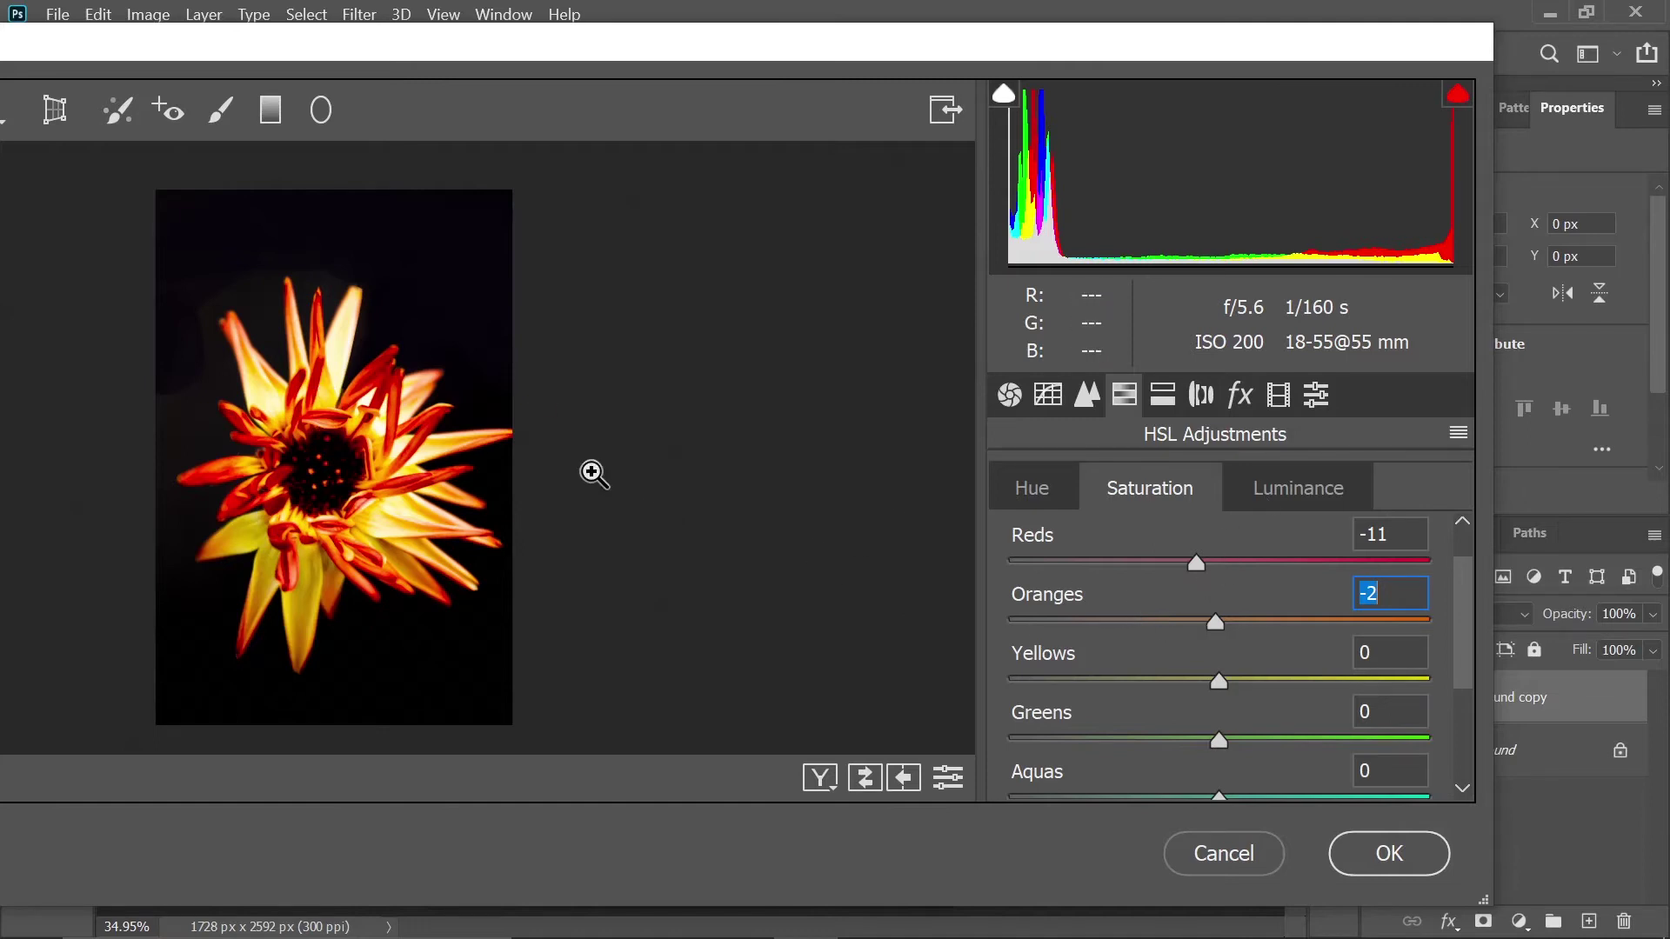
# - Set the HSL luminance of Reds to +21 and Oranges to +8, and raise Yellows slightly
pyautogui.click(277, 428)
pyautogui.moveTo(386, 511); pyautogui.dragTo(258, 506)
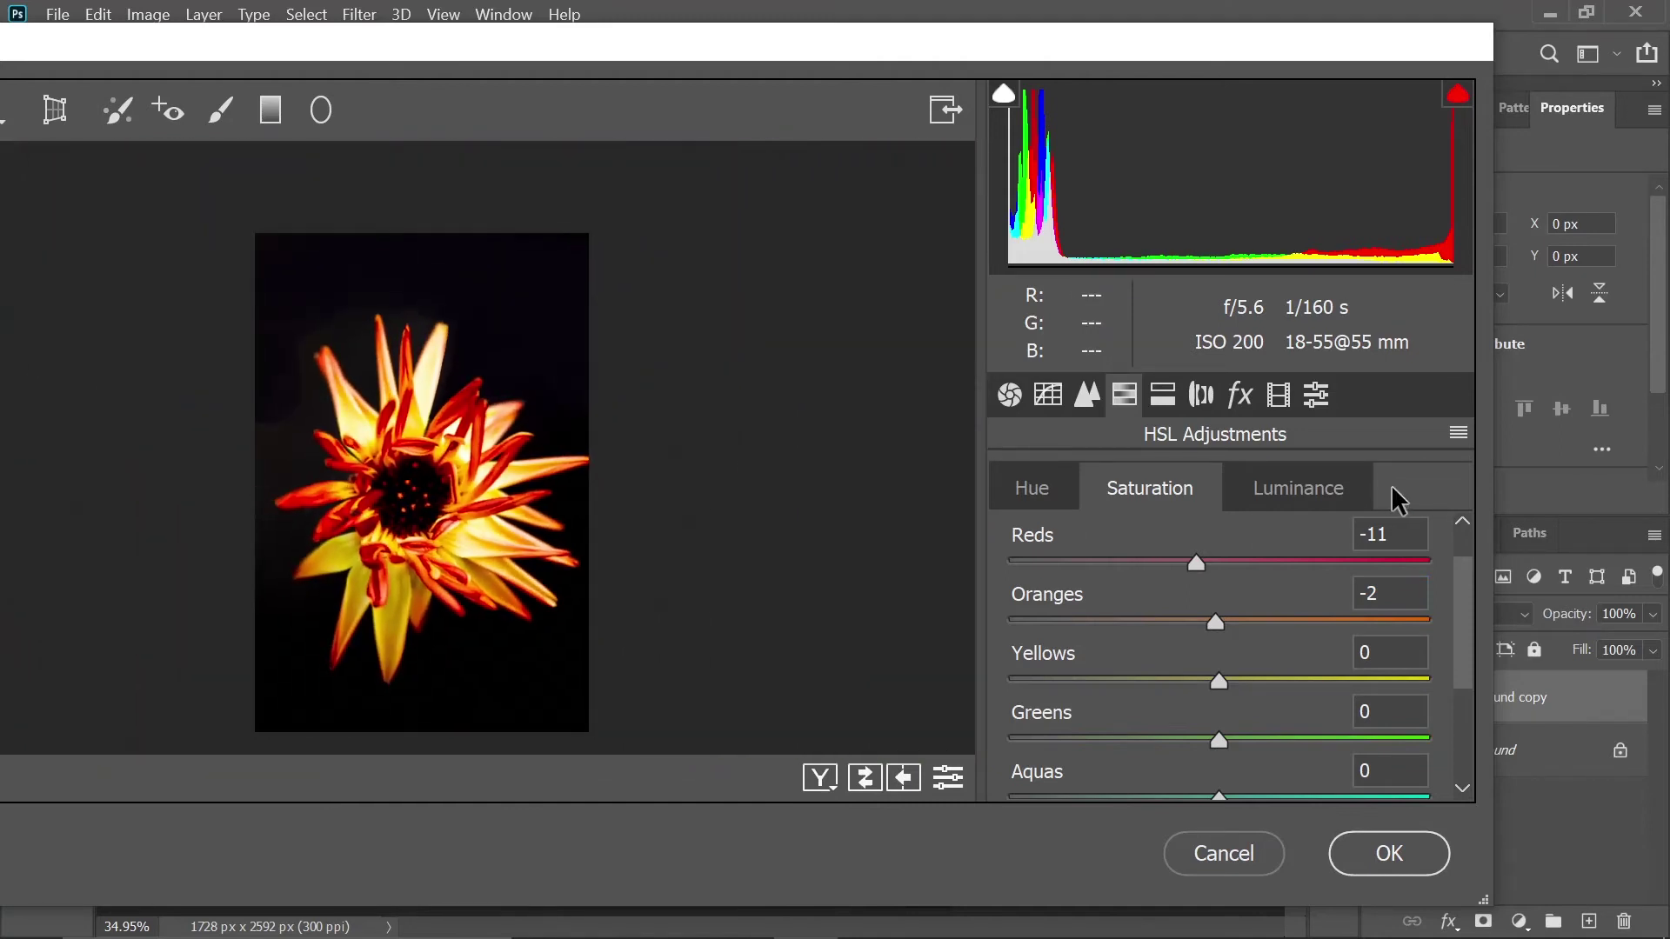
pyautogui.click(1088, 396)
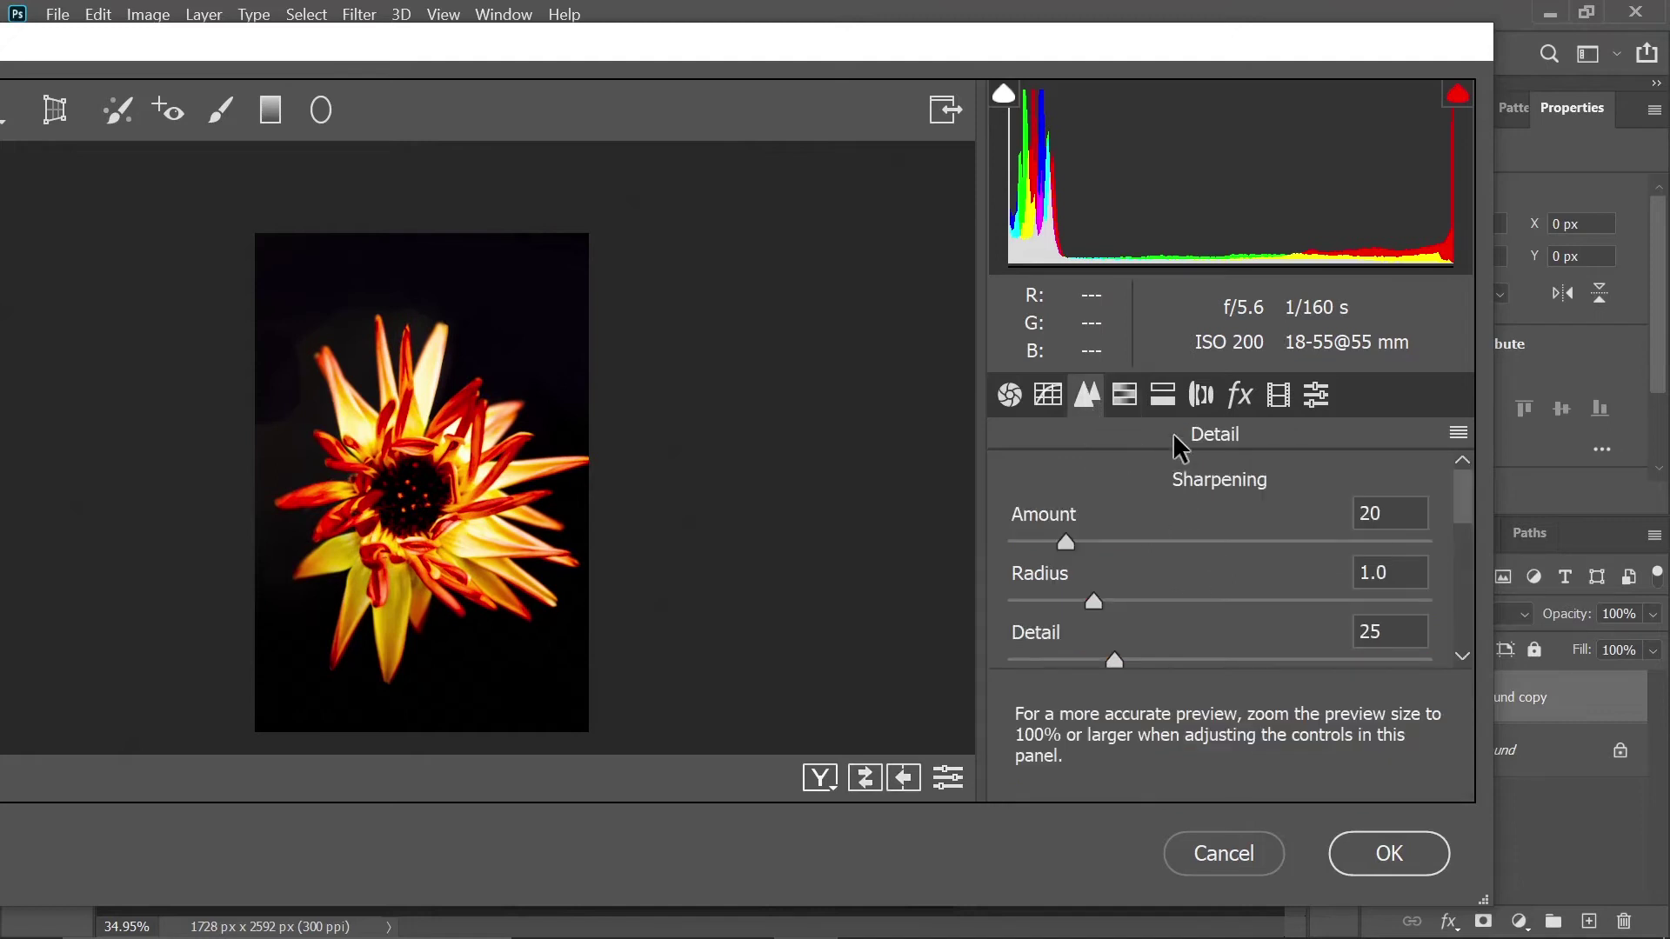
pyautogui.click(1125, 394)
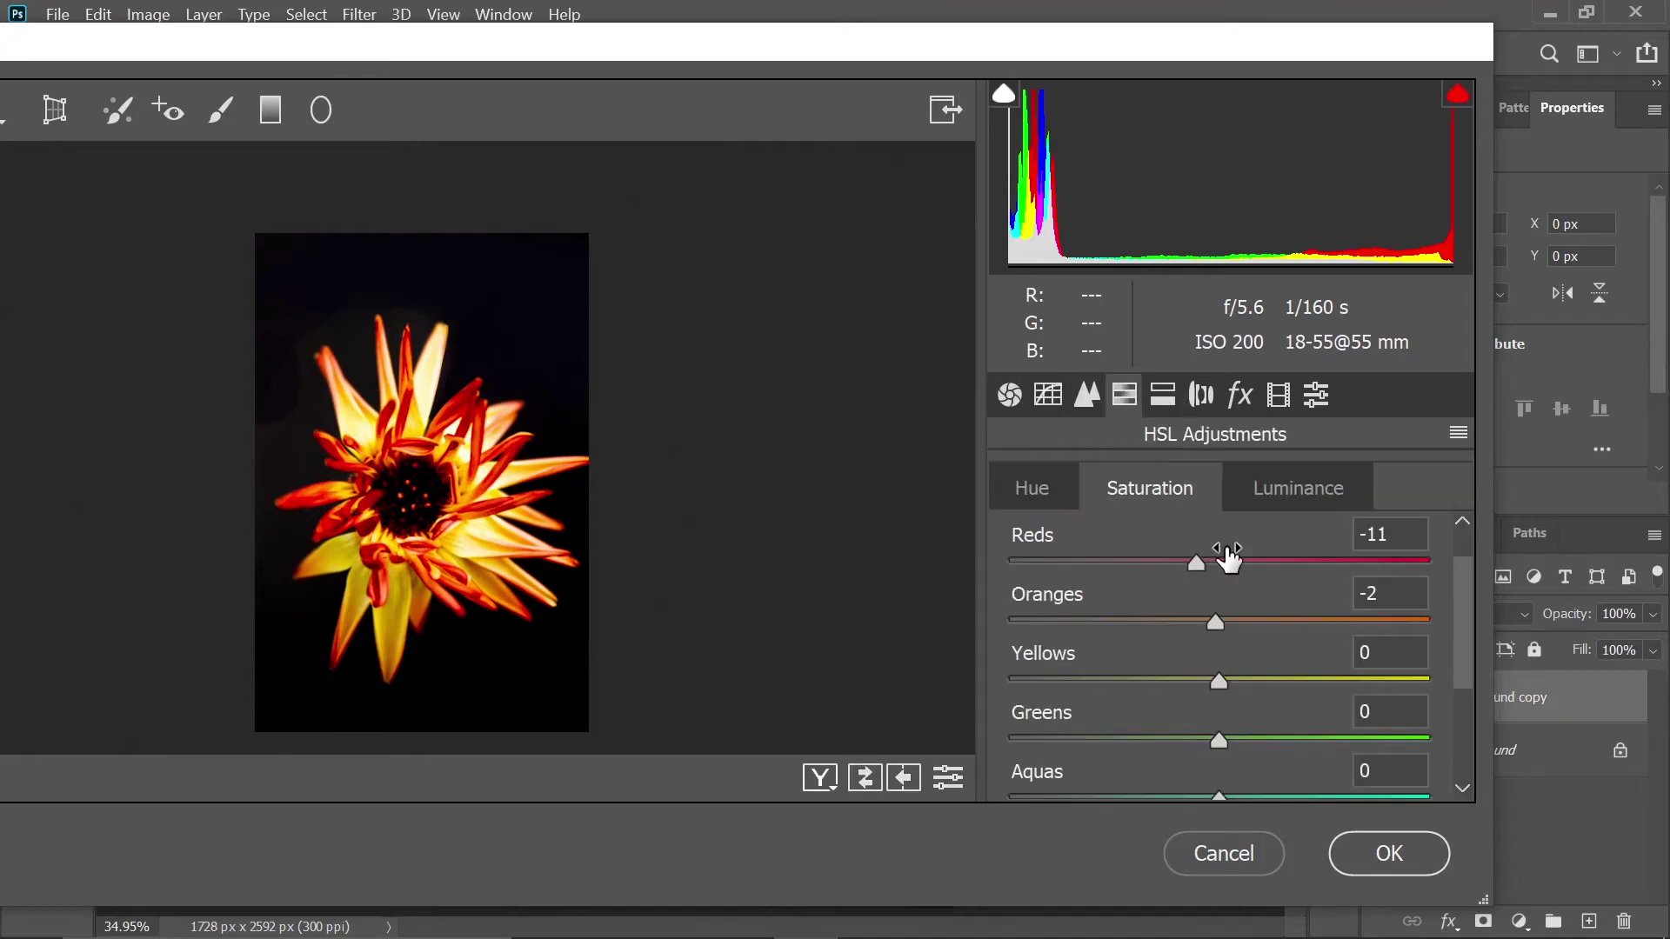
pyautogui.click(1304, 494)
pyautogui.moveTo(1215, 681); pyautogui.dragTo(1236, 679)
pyautogui.moveTo(1219, 617); pyautogui.dragTo(1261, 614)
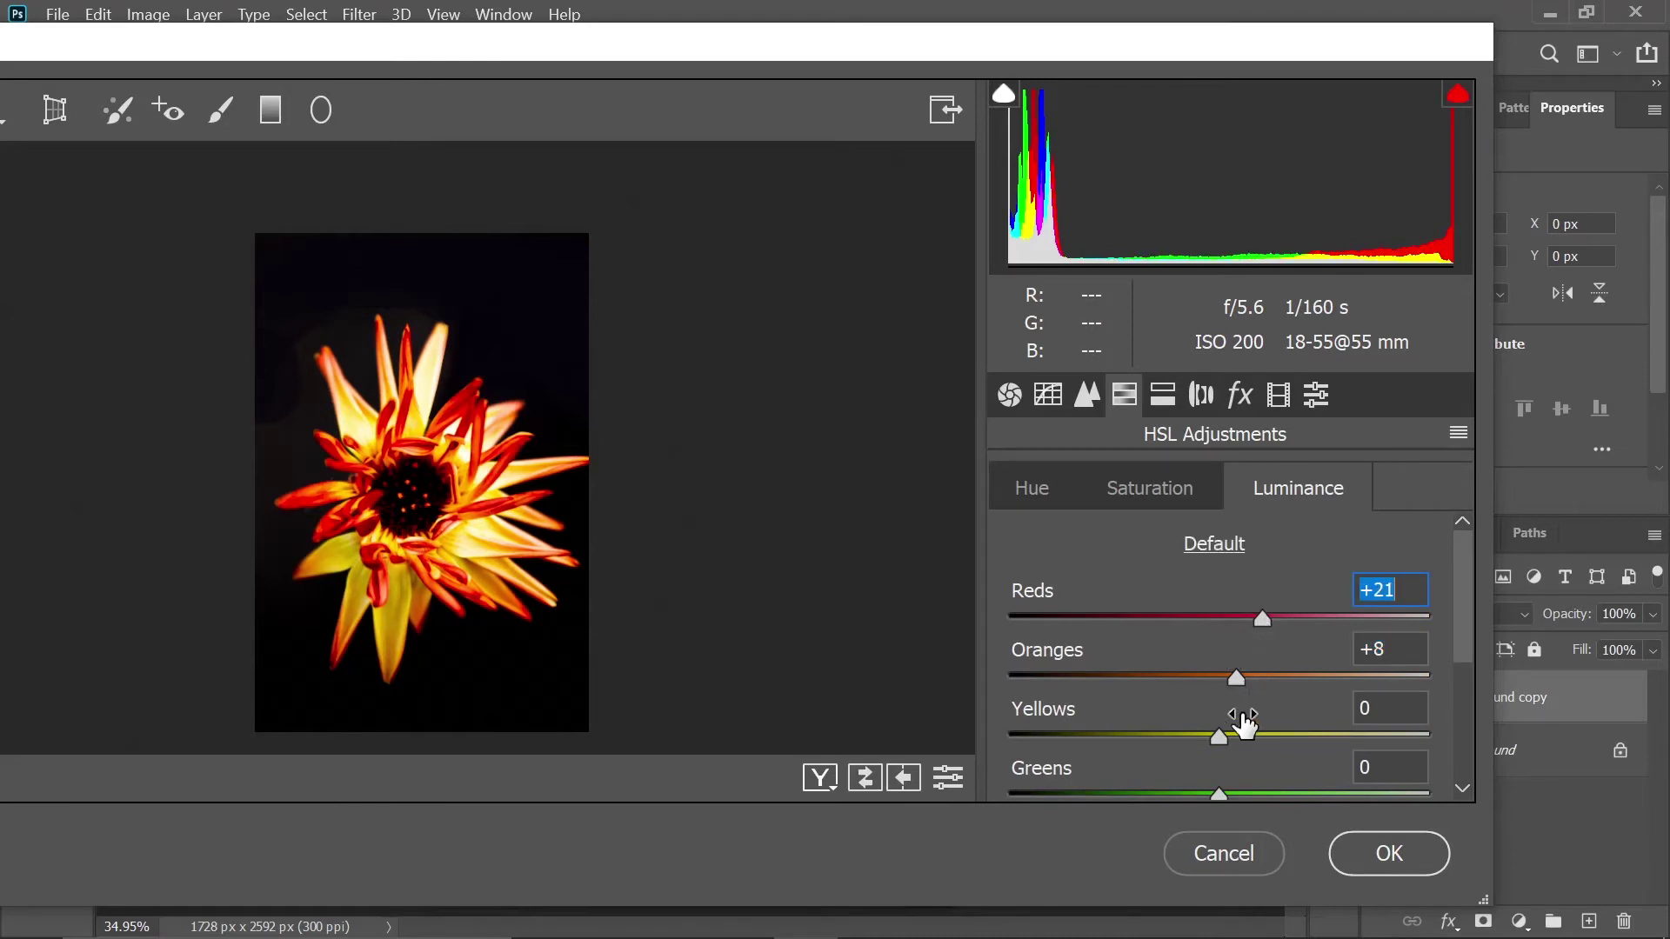
pyautogui.moveTo(1219, 732)
pyautogui.mouseDown()
pyautogui.moveTo(1192, 728)
pyautogui.moveTo(1235, 730)
pyautogui.mouseUp()
# - Set the HSL saturation of Yellows to +13, Oranges to -6 and Reds to -8
pyautogui.click(1149, 488)
pyautogui.click(1221, 679)
pyautogui.moveTo(1213, 619)
pyautogui.mouseDown()
pyautogui.moveTo(1228, 619)
pyautogui.moveTo(1211, 623)
pyautogui.mouseUp()
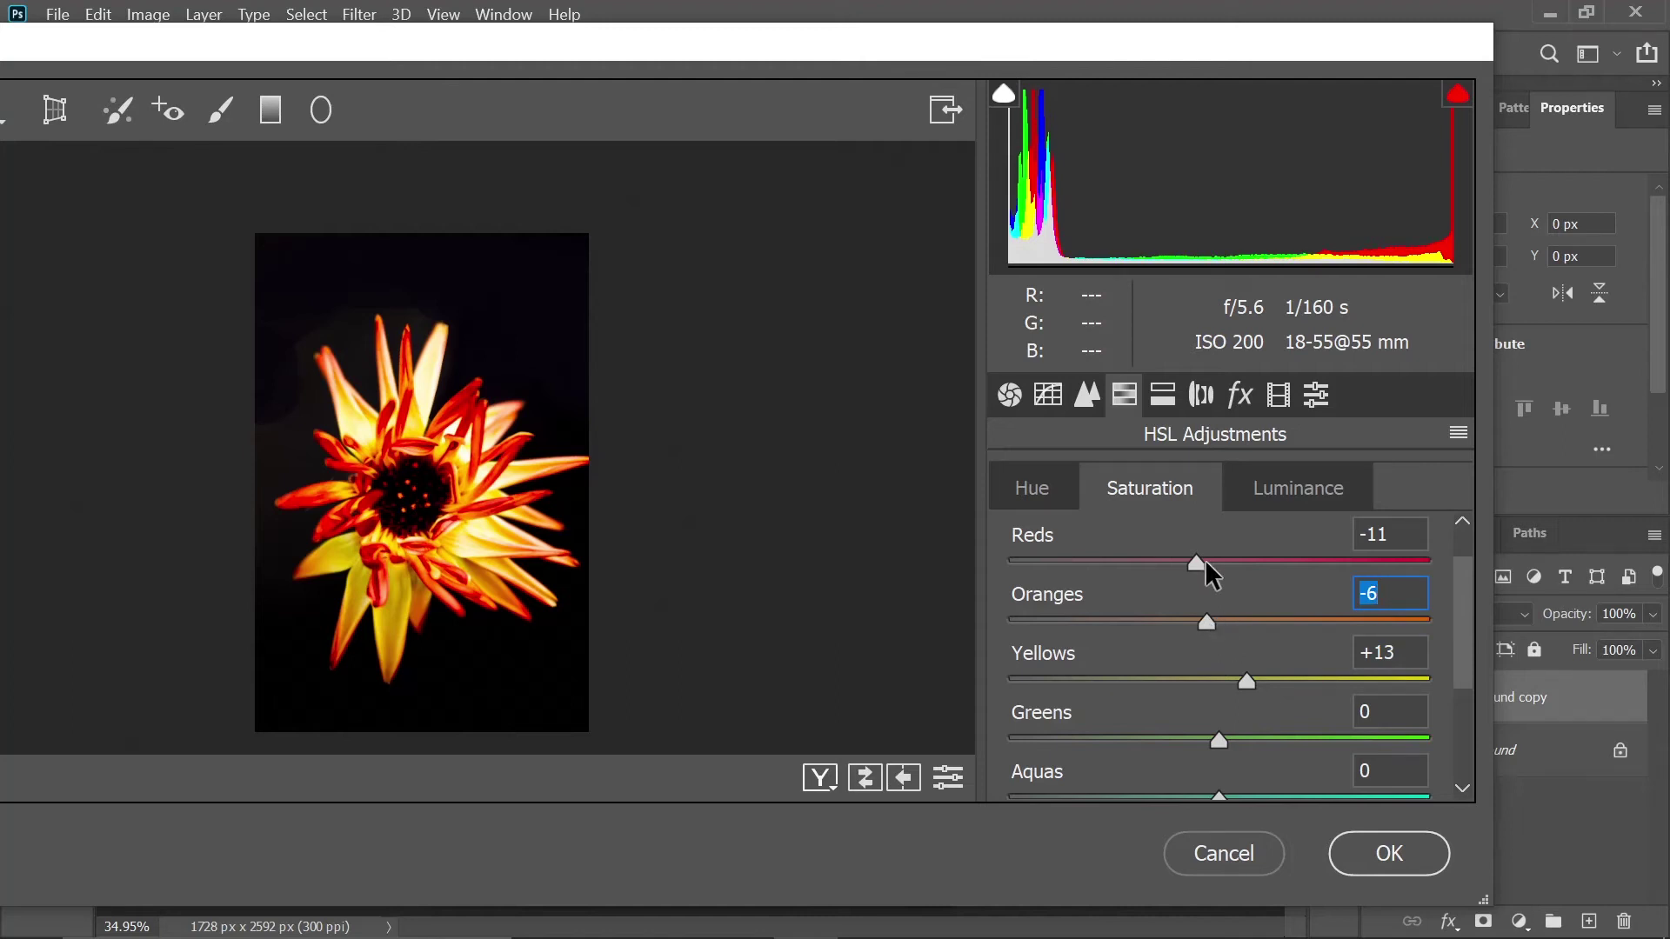
pyautogui.moveTo(1202, 563); pyautogui.dragTo(1207, 569)
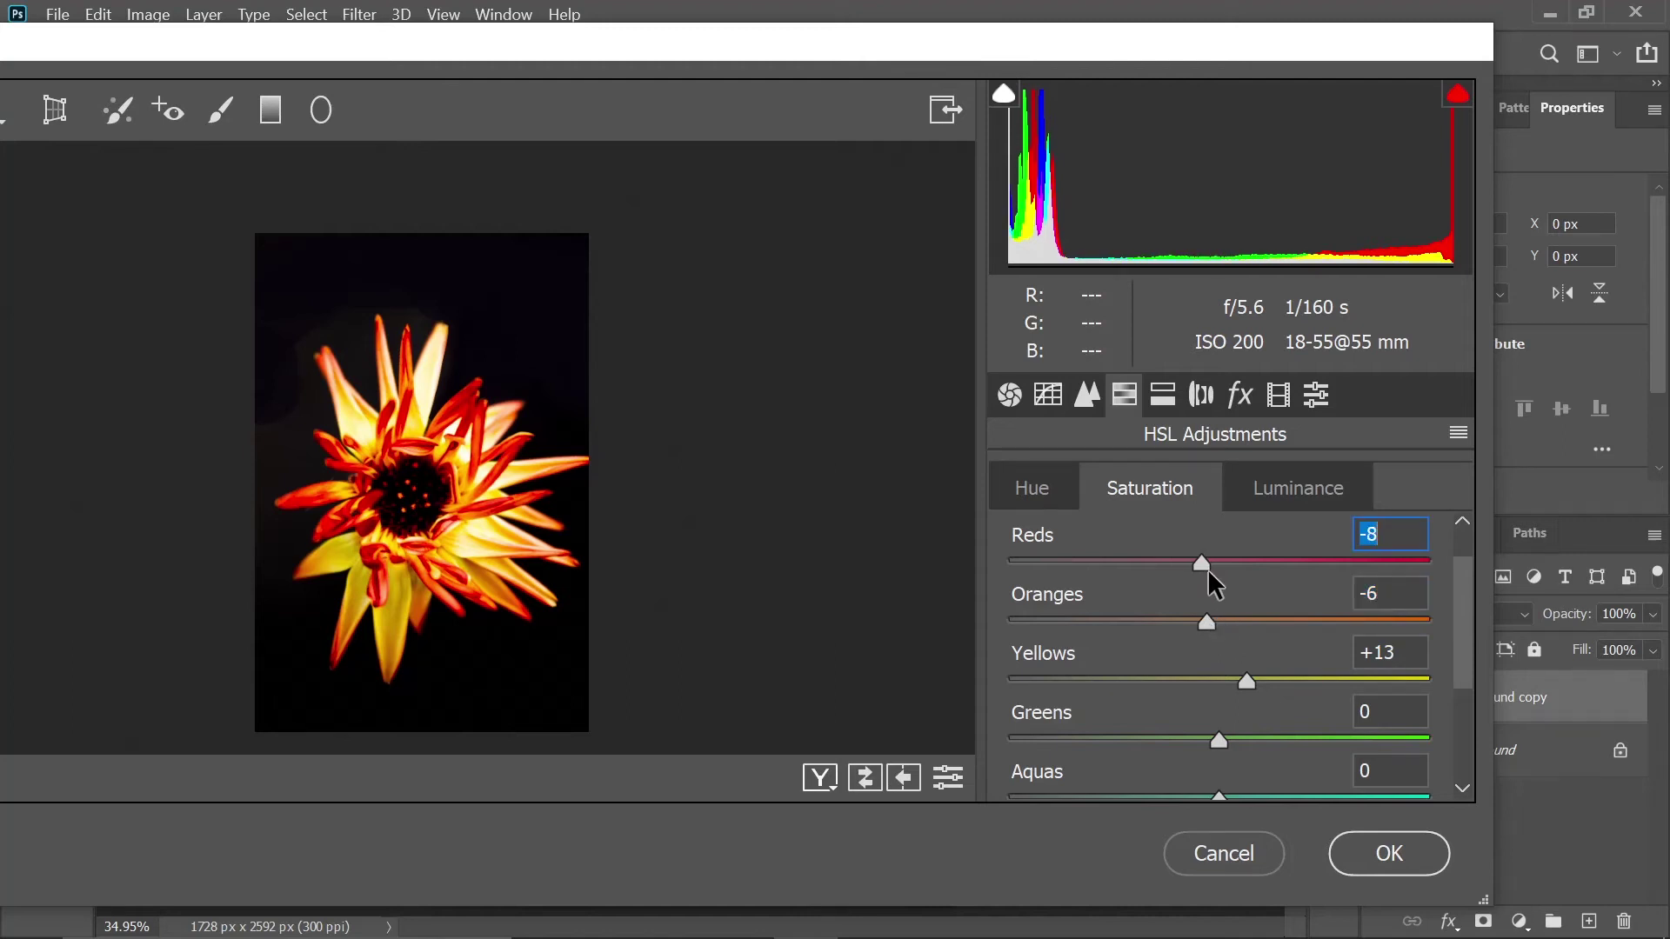
# - Shift the HSL hue of Reds to +8 and Greens to -3
pyautogui.click(1048, 500)
pyautogui.moveTo(1219, 617); pyautogui.dragTo(1235, 614)
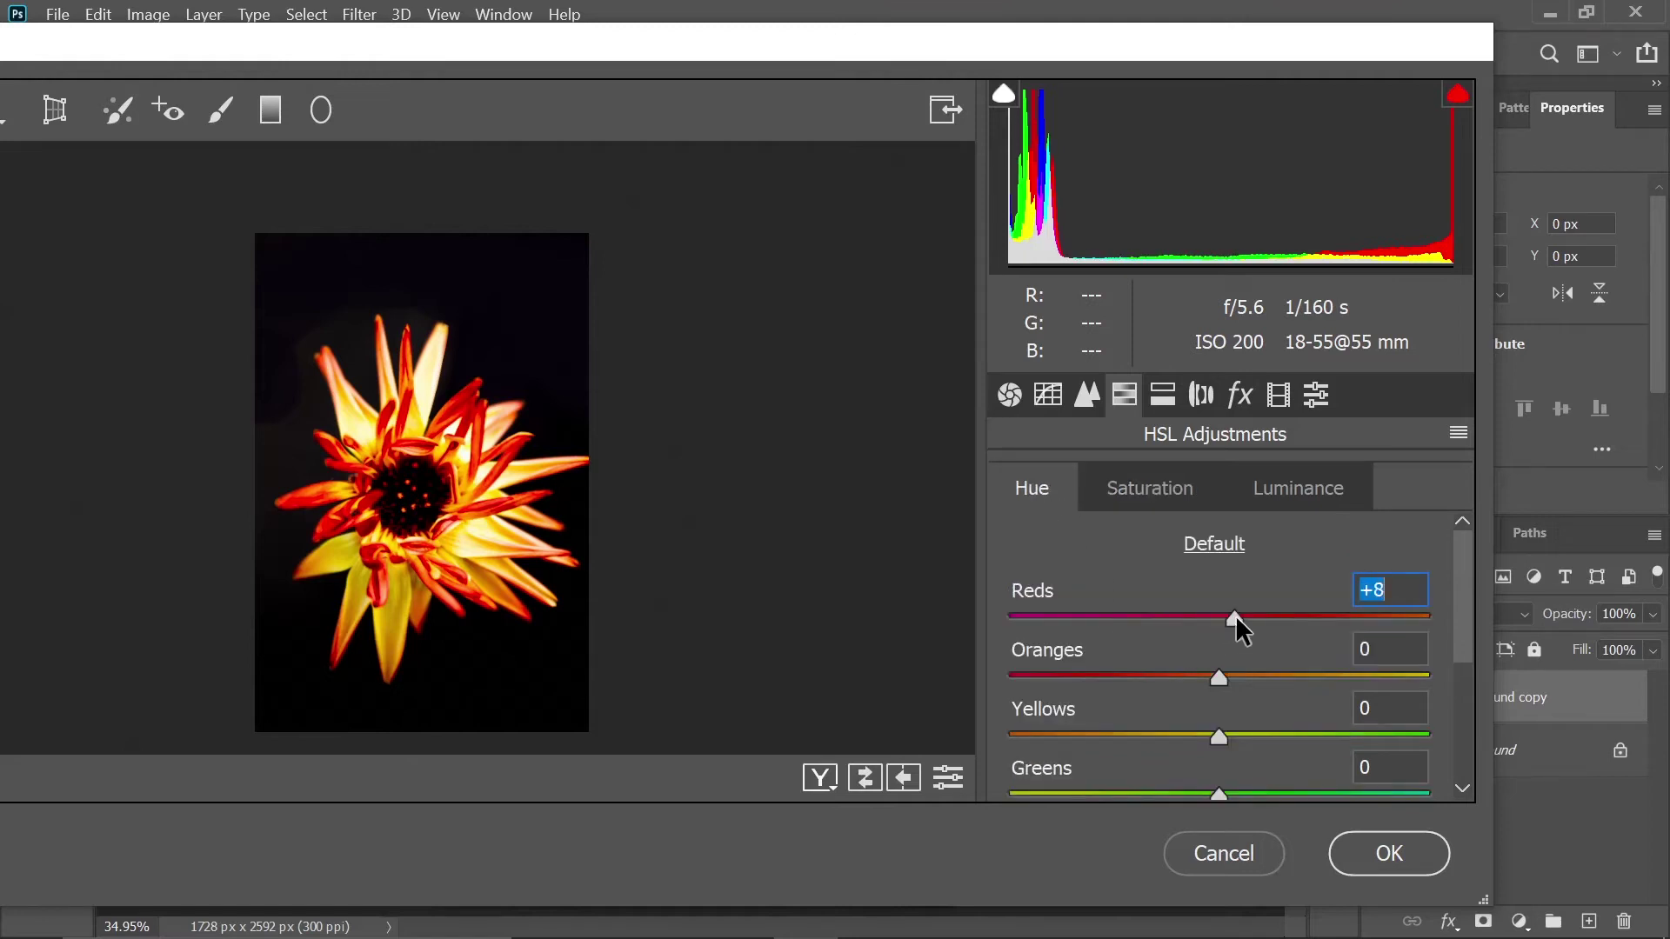
pyautogui.moveTo(1465, 609); pyautogui.dragTo(1467, 678)
pyautogui.moveTo(1218, 624)
pyautogui.mouseDown()
pyautogui.moveTo(1009, 630)
pyautogui.moveTo(1491, 650)
pyautogui.moveTo(1211, 652)
pyautogui.moveTo(1221, 631)
pyautogui.mouseUp()
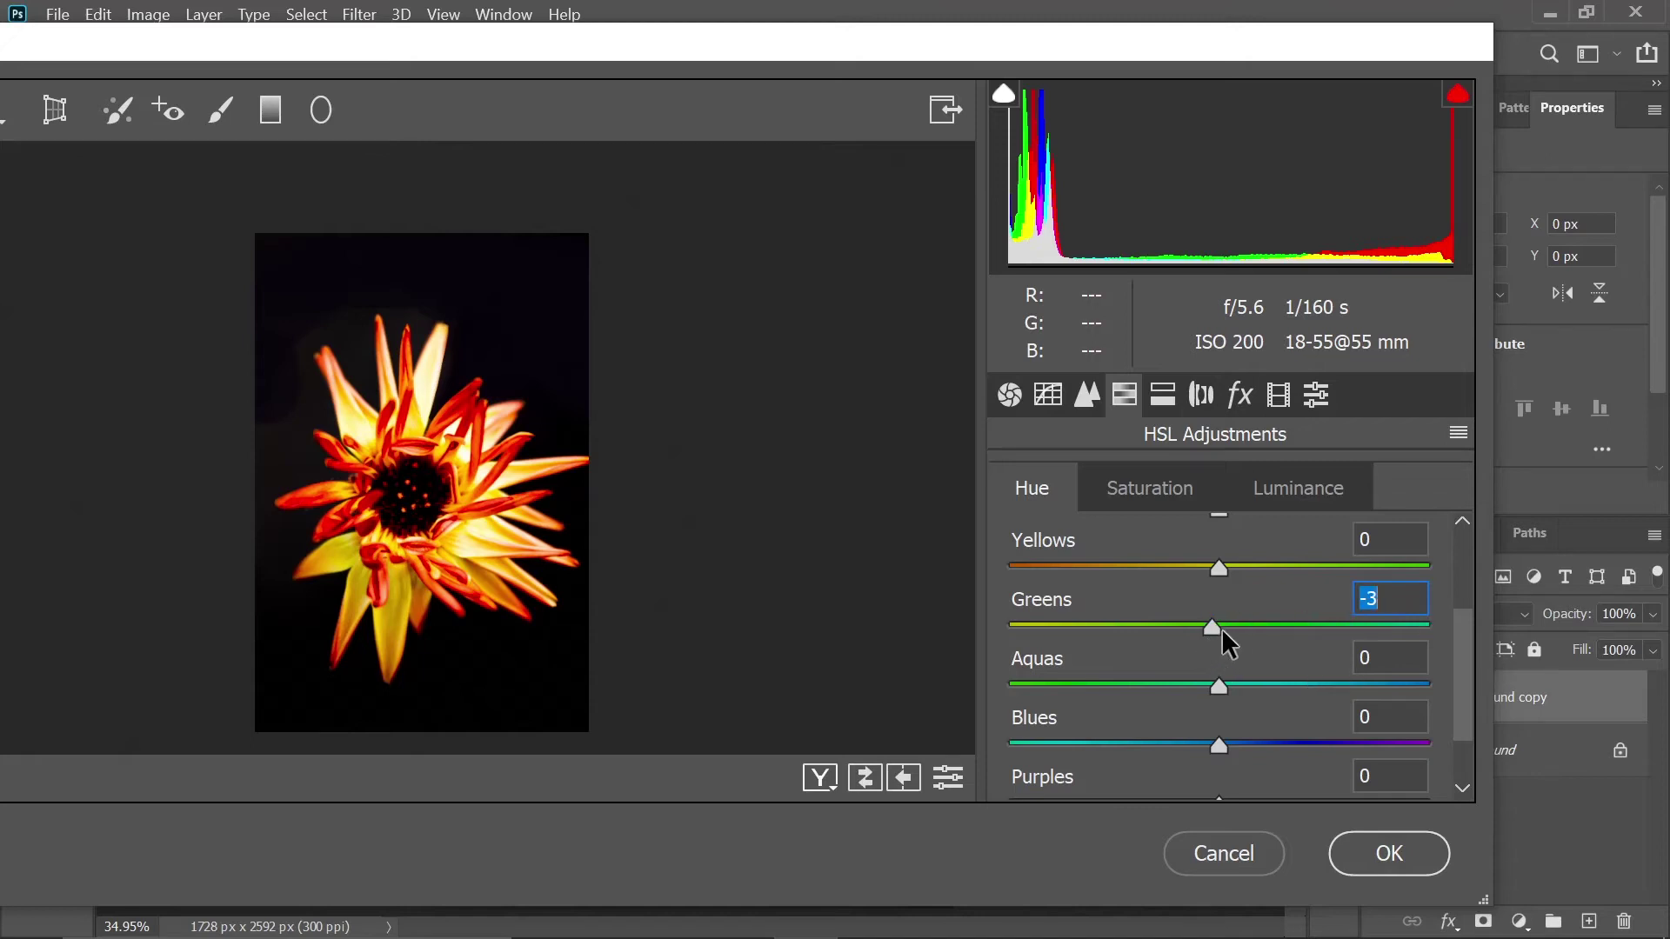
# - Try lower and higher Greens saturation, return it to 0 and apply the Camera Raw filter
pyautogui.click(1188, 499)
pyautogui.scroll(-2, 1452, 645)
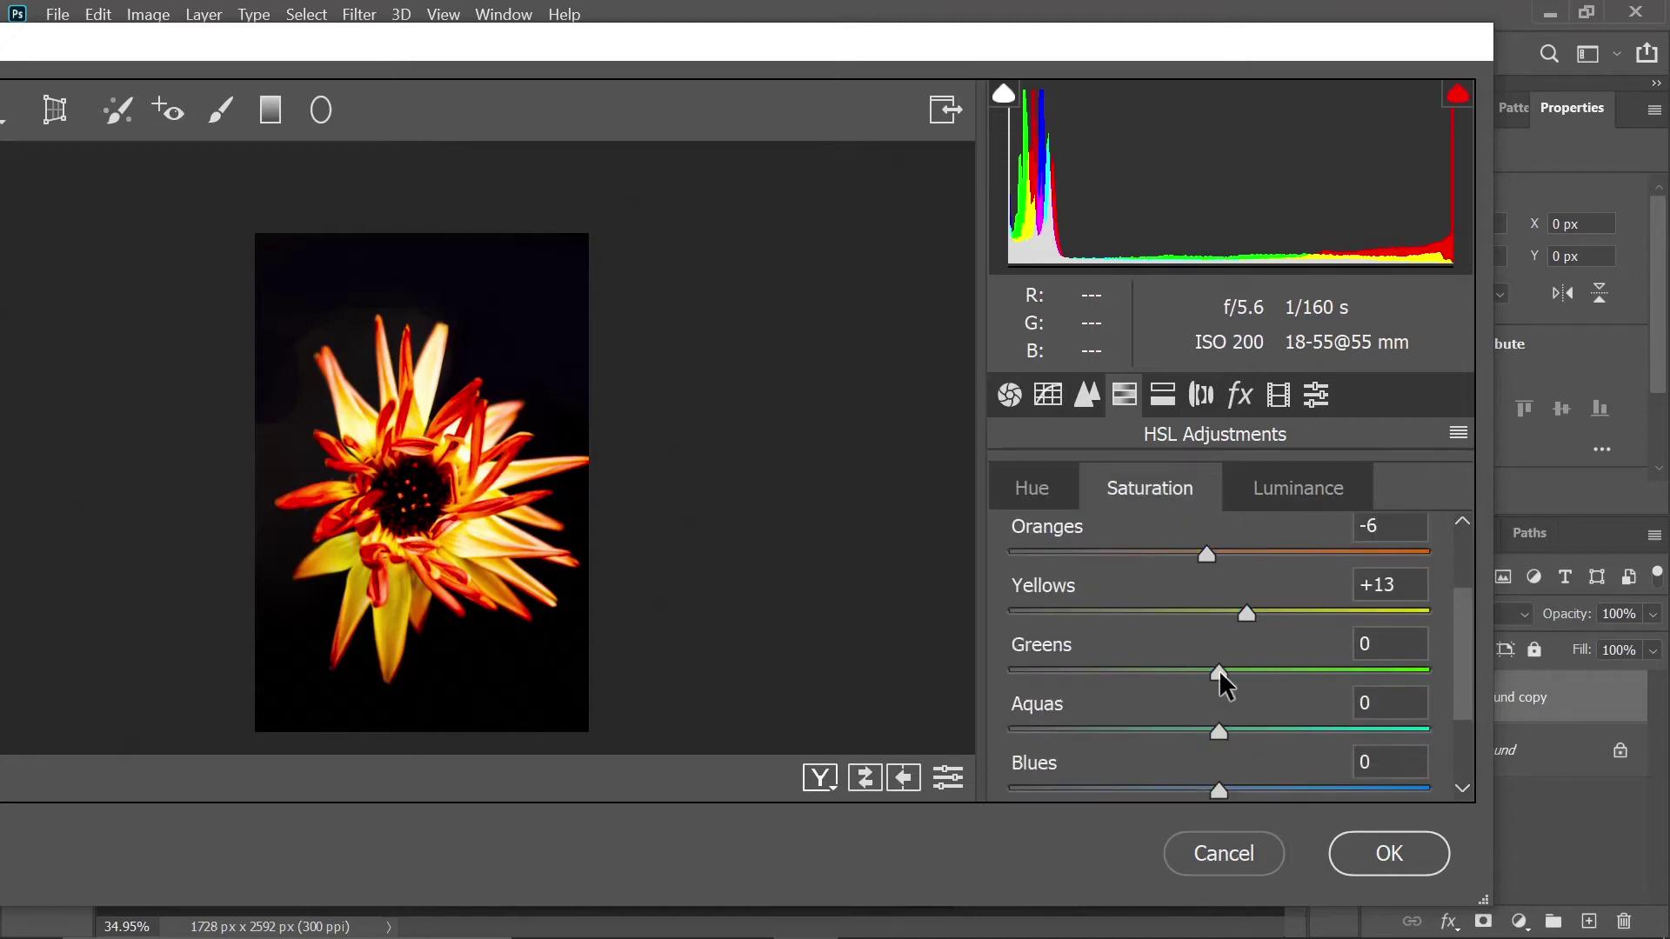
pyautogui.moveTo(1215, 671); pyautogui.dragTo(1044, 672)
pyautogui.moveTo(1403, 677); pyautogui.dragTo(1225, 670)
pyautogui.scroll(2, 1461, 609)
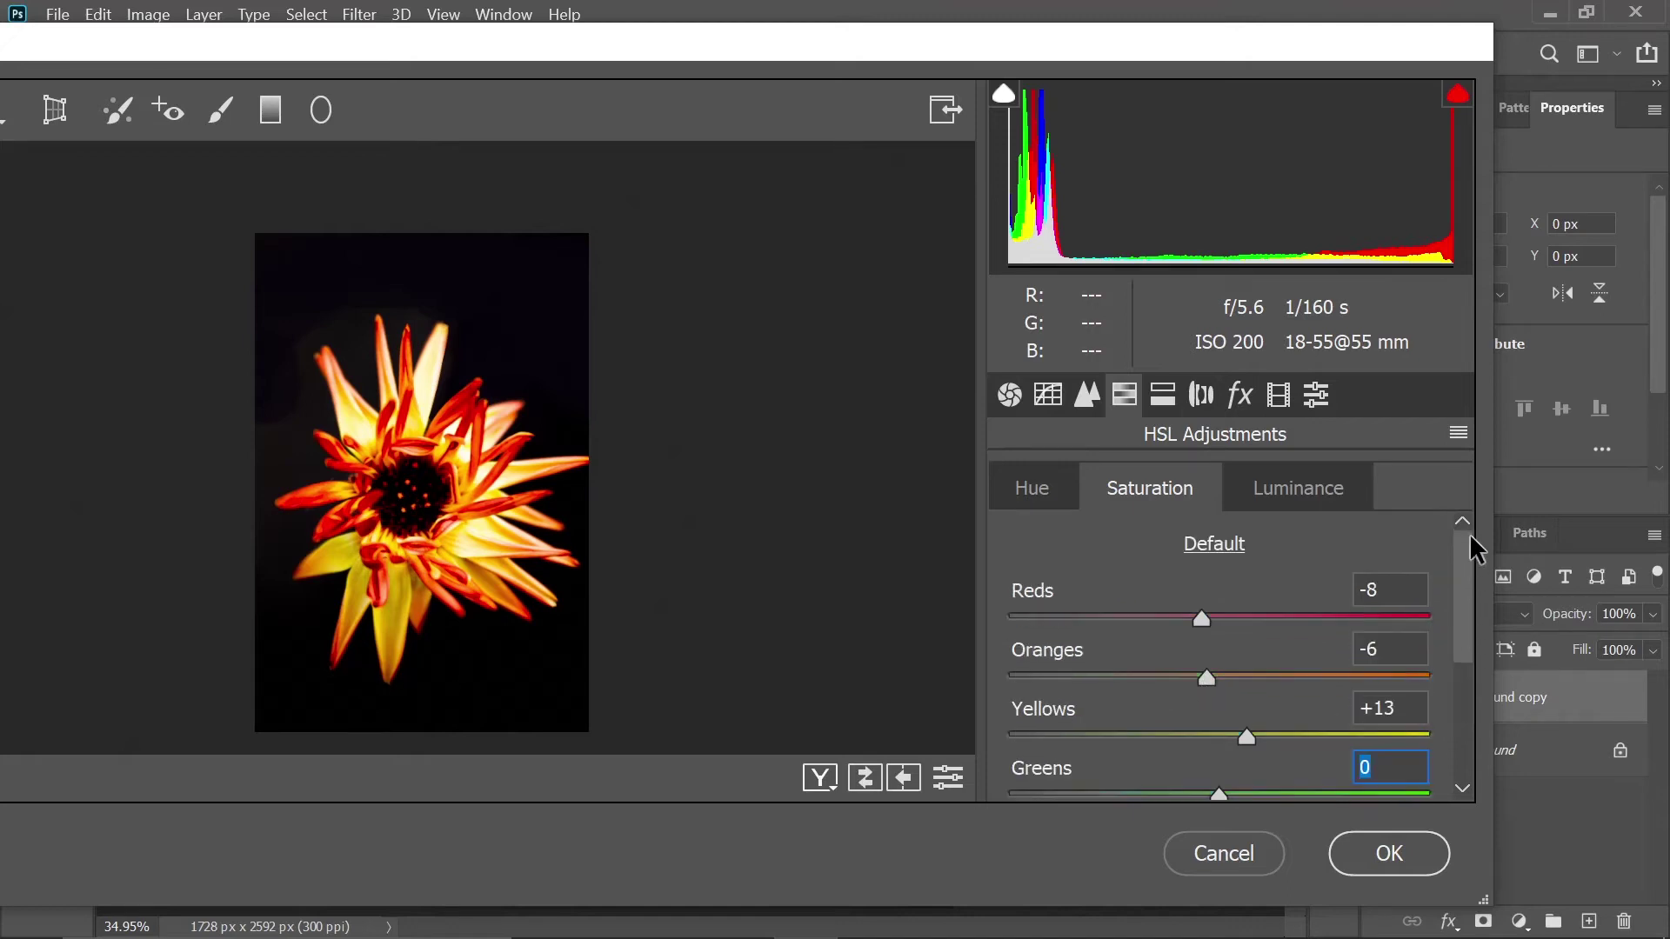
pyautogui.click(1373, 849)
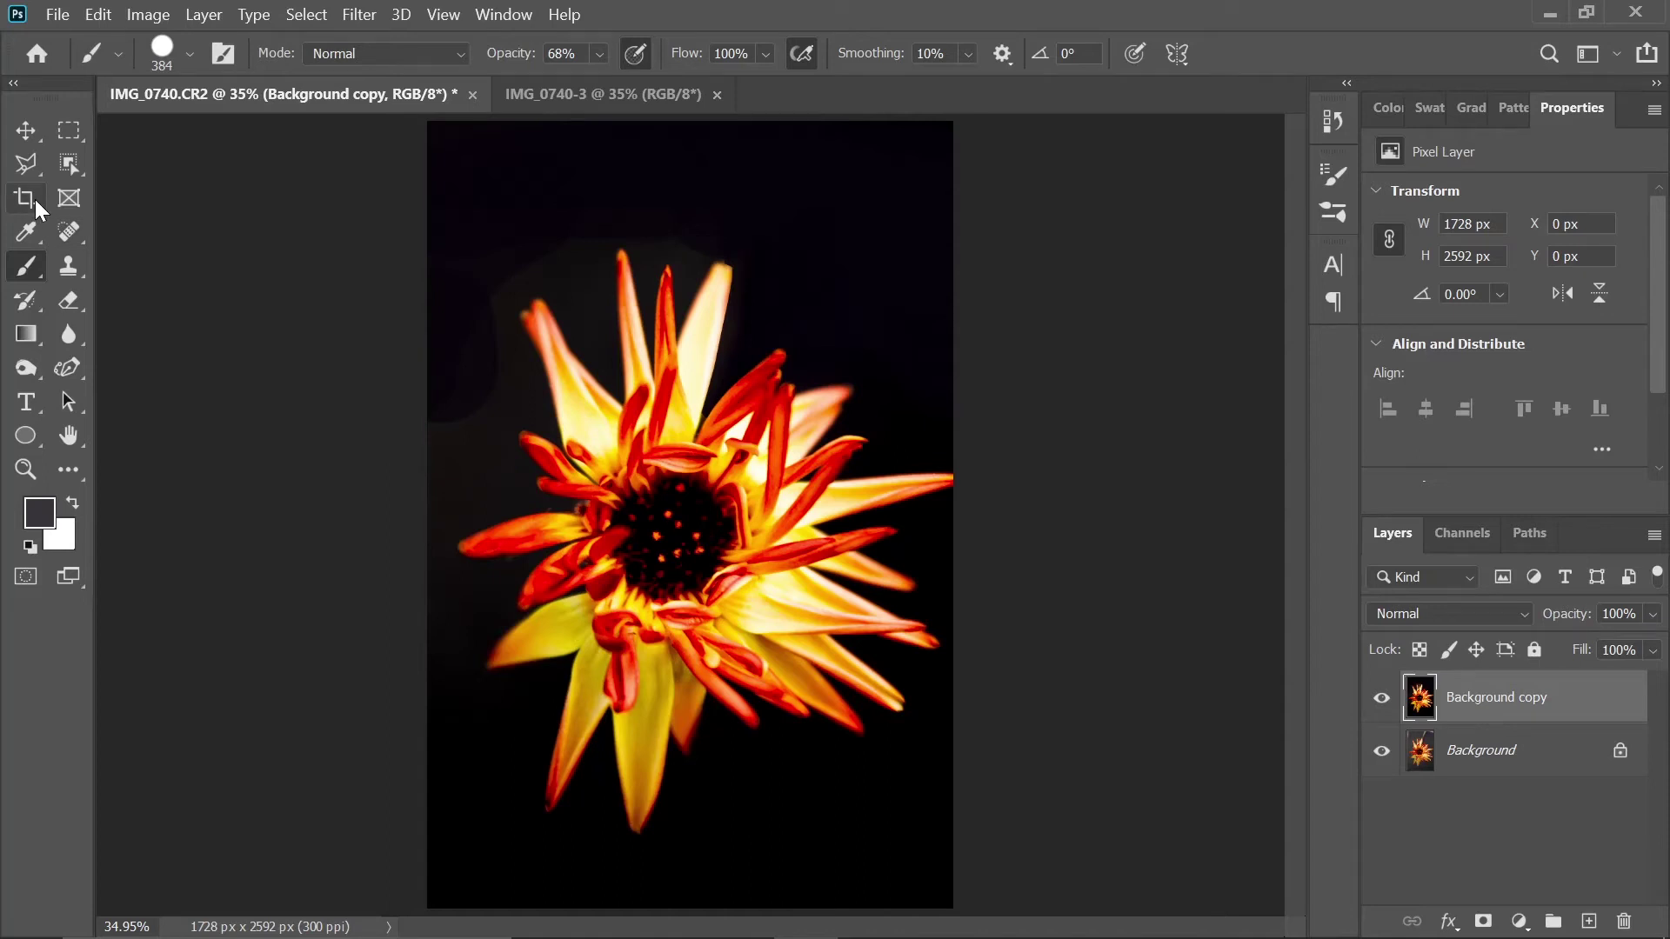
# - Select the whole flower with the Object Selection tool and invert the selection onto the dark background
pyautogui.click(68, 163)
pyautogui.moveTo(444, 217); pyautogui.dragTo(1021, 859)
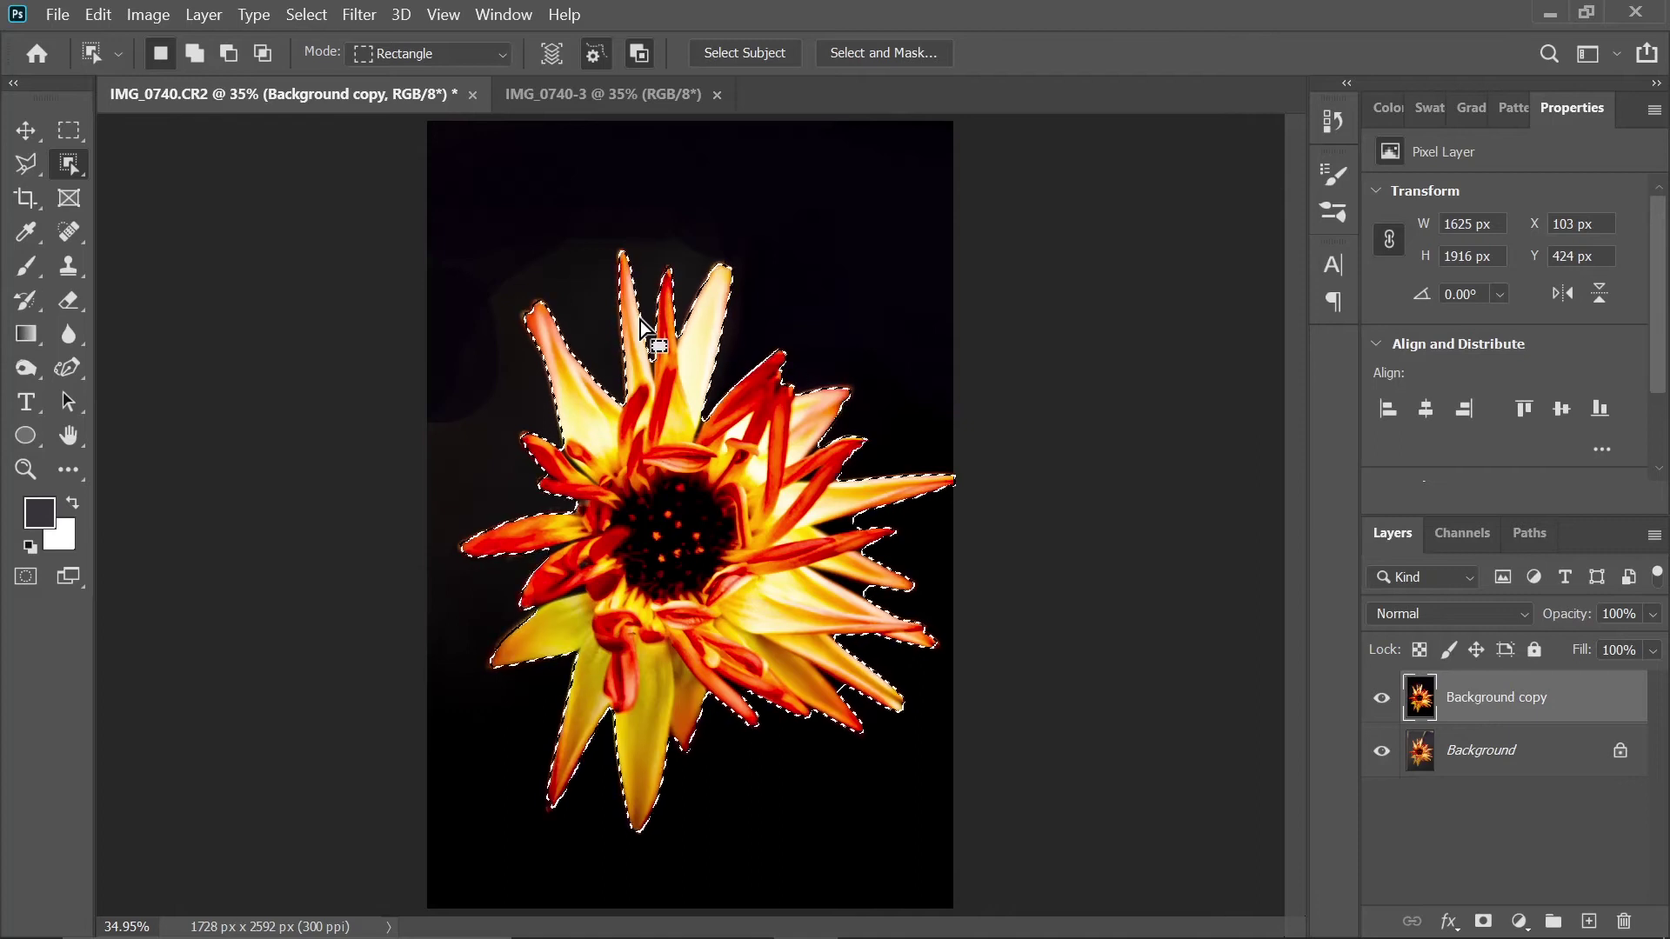
pyautogui.click(300, 16)
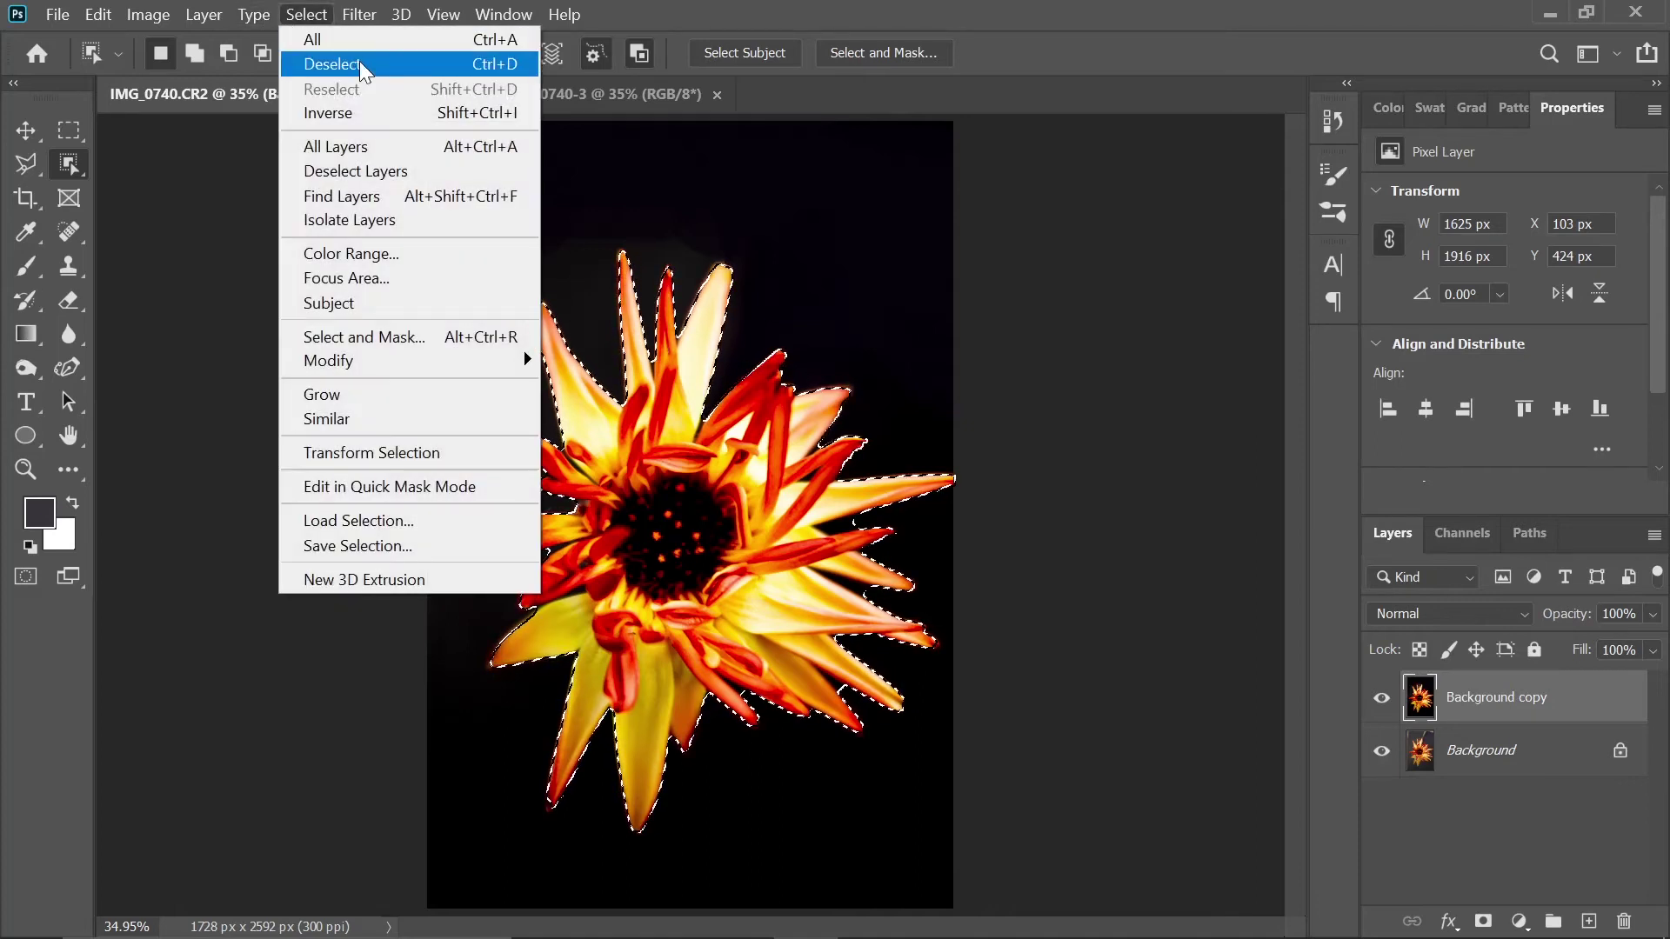
pyautogui.click(327, 112)
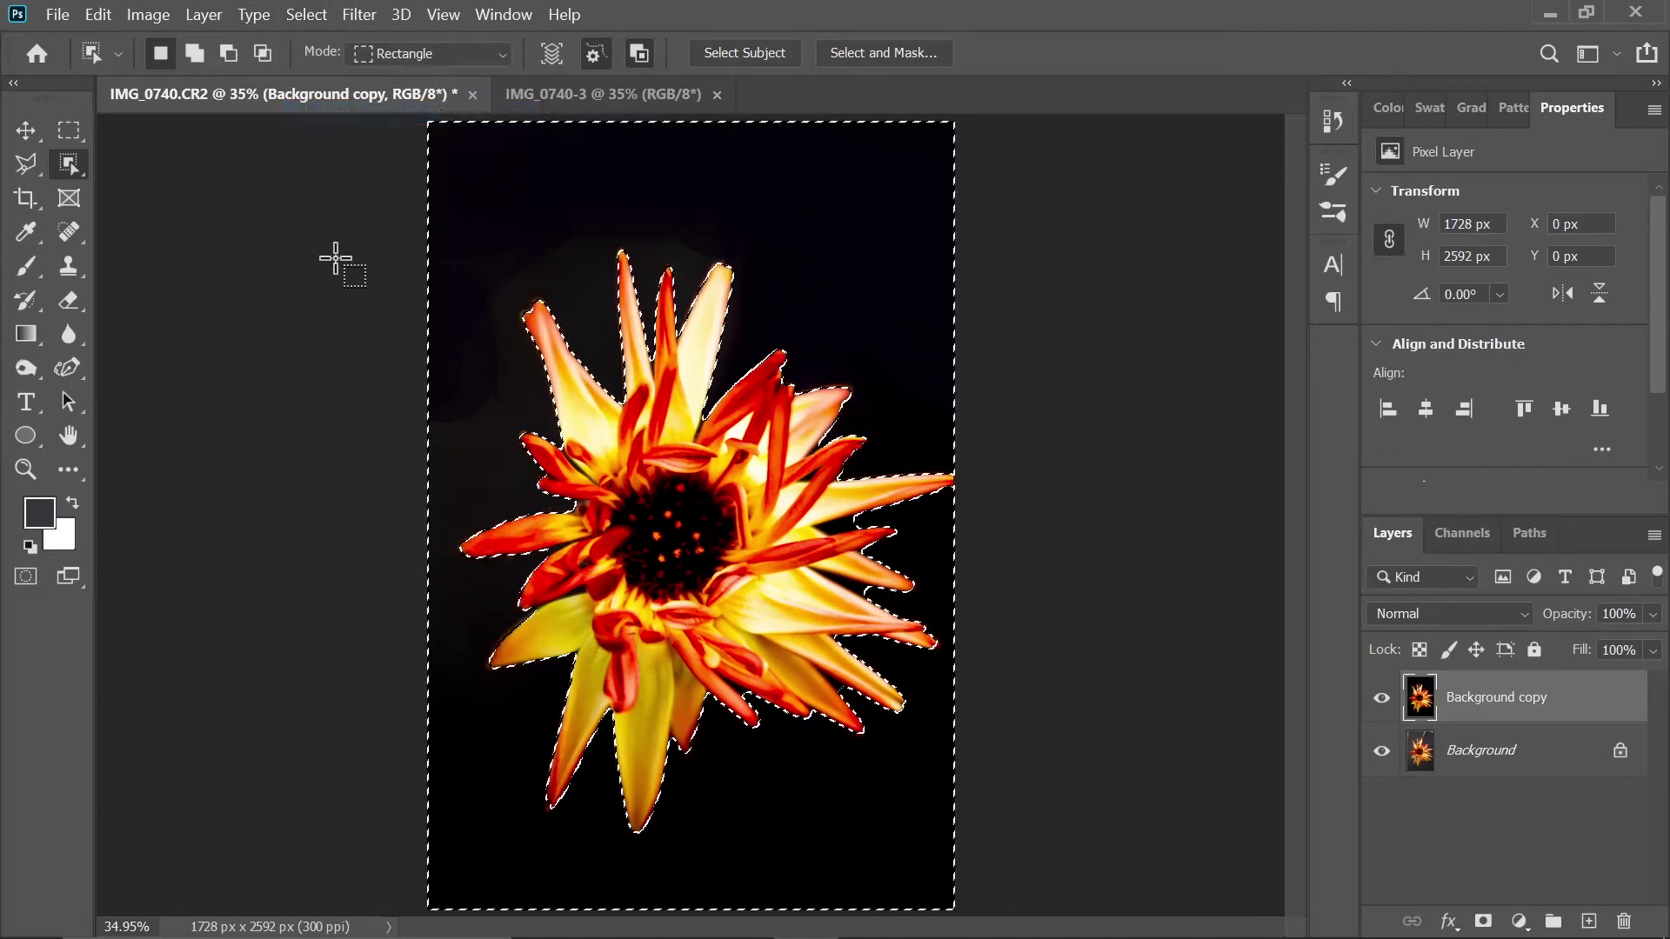
# - Sample the near-black colour above the flower, paint over the selected background with the brush enlarged to 915 px at 68% opacity, and deselect
pyautogui.click(26, 266)
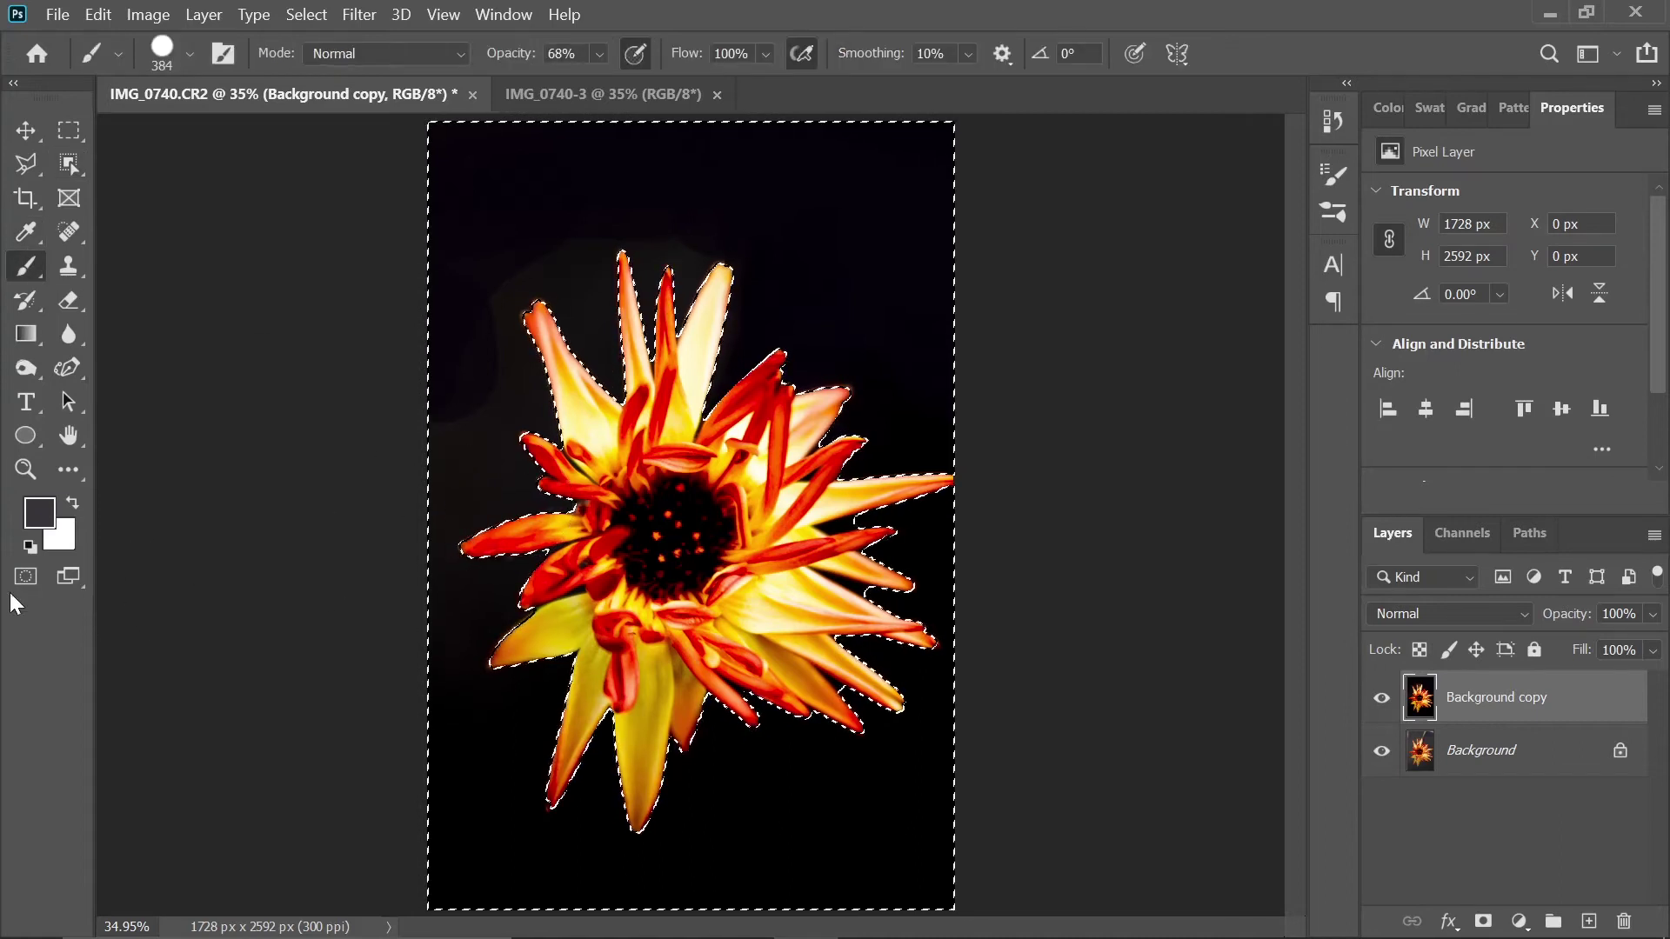
pyautogui.click(26, 232)
pyautogui.click(540, 171)
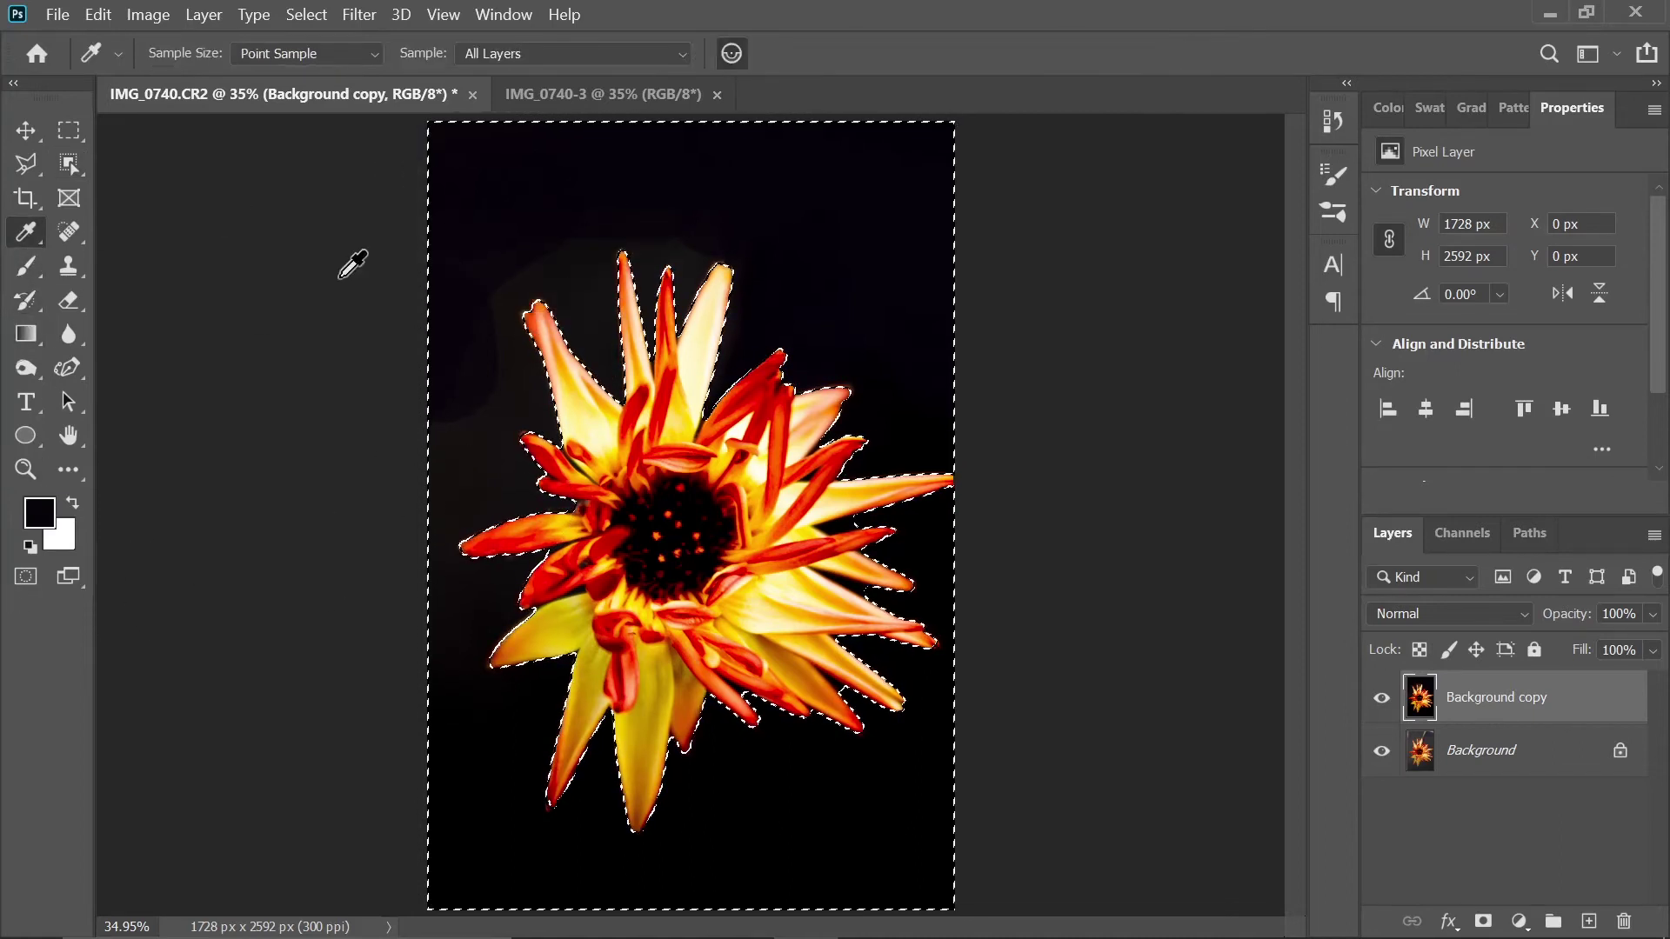
pyautogui.click(26, 266)
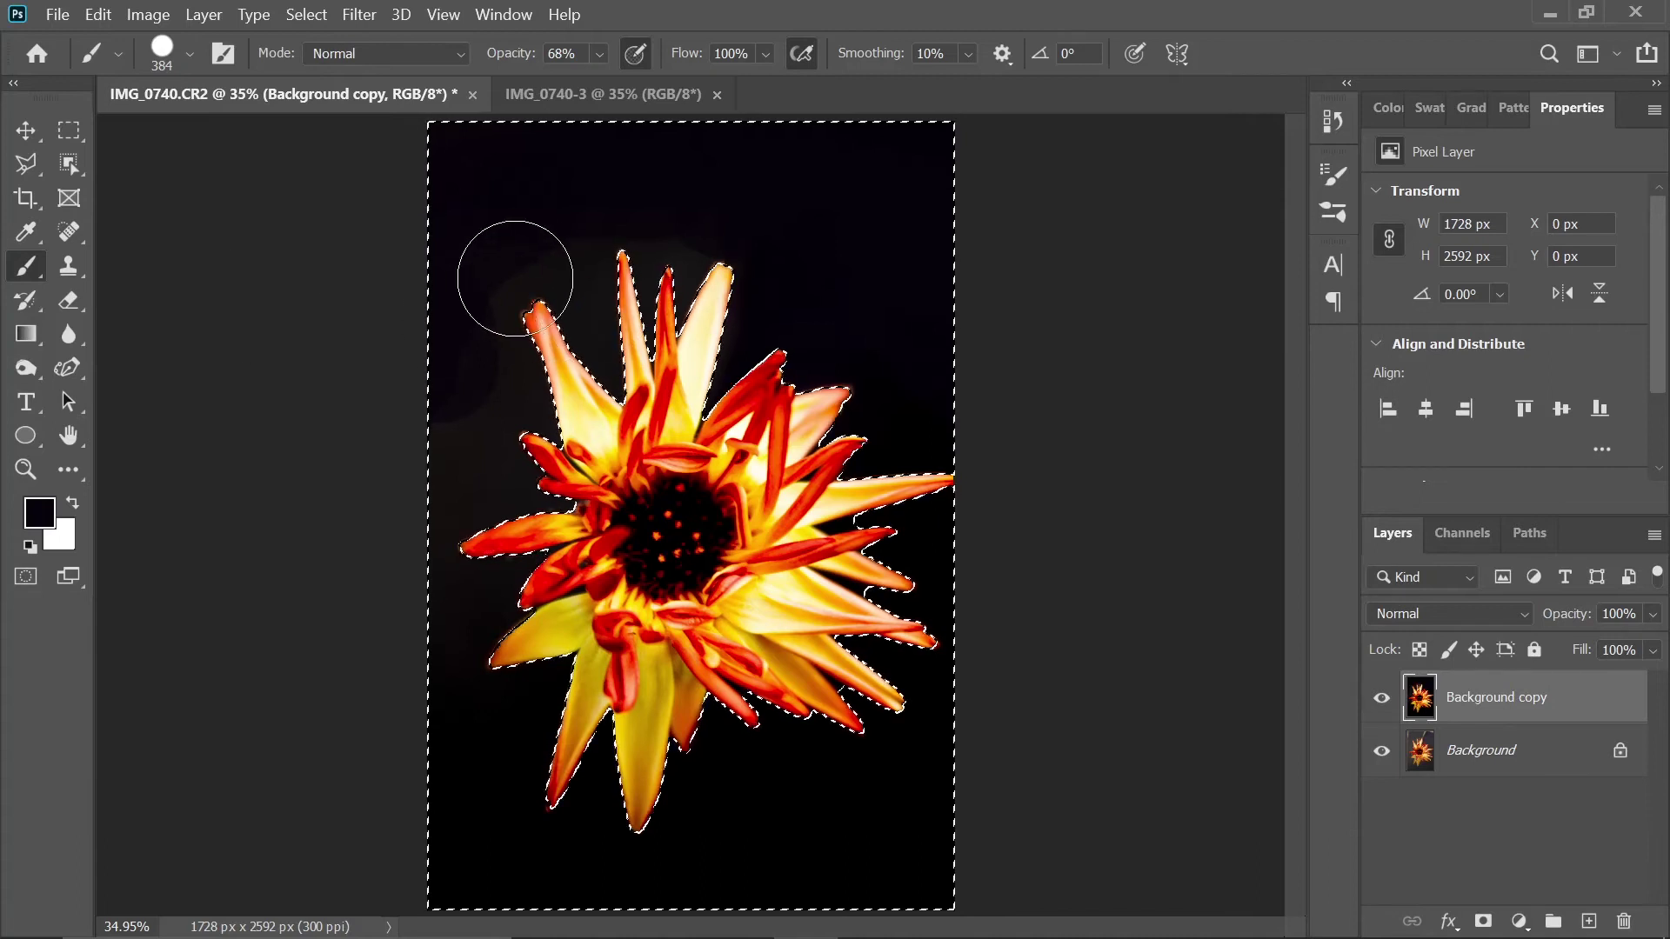
pyautogui.moveTo(503, 243); pyautogui.dragTo(883, 279)
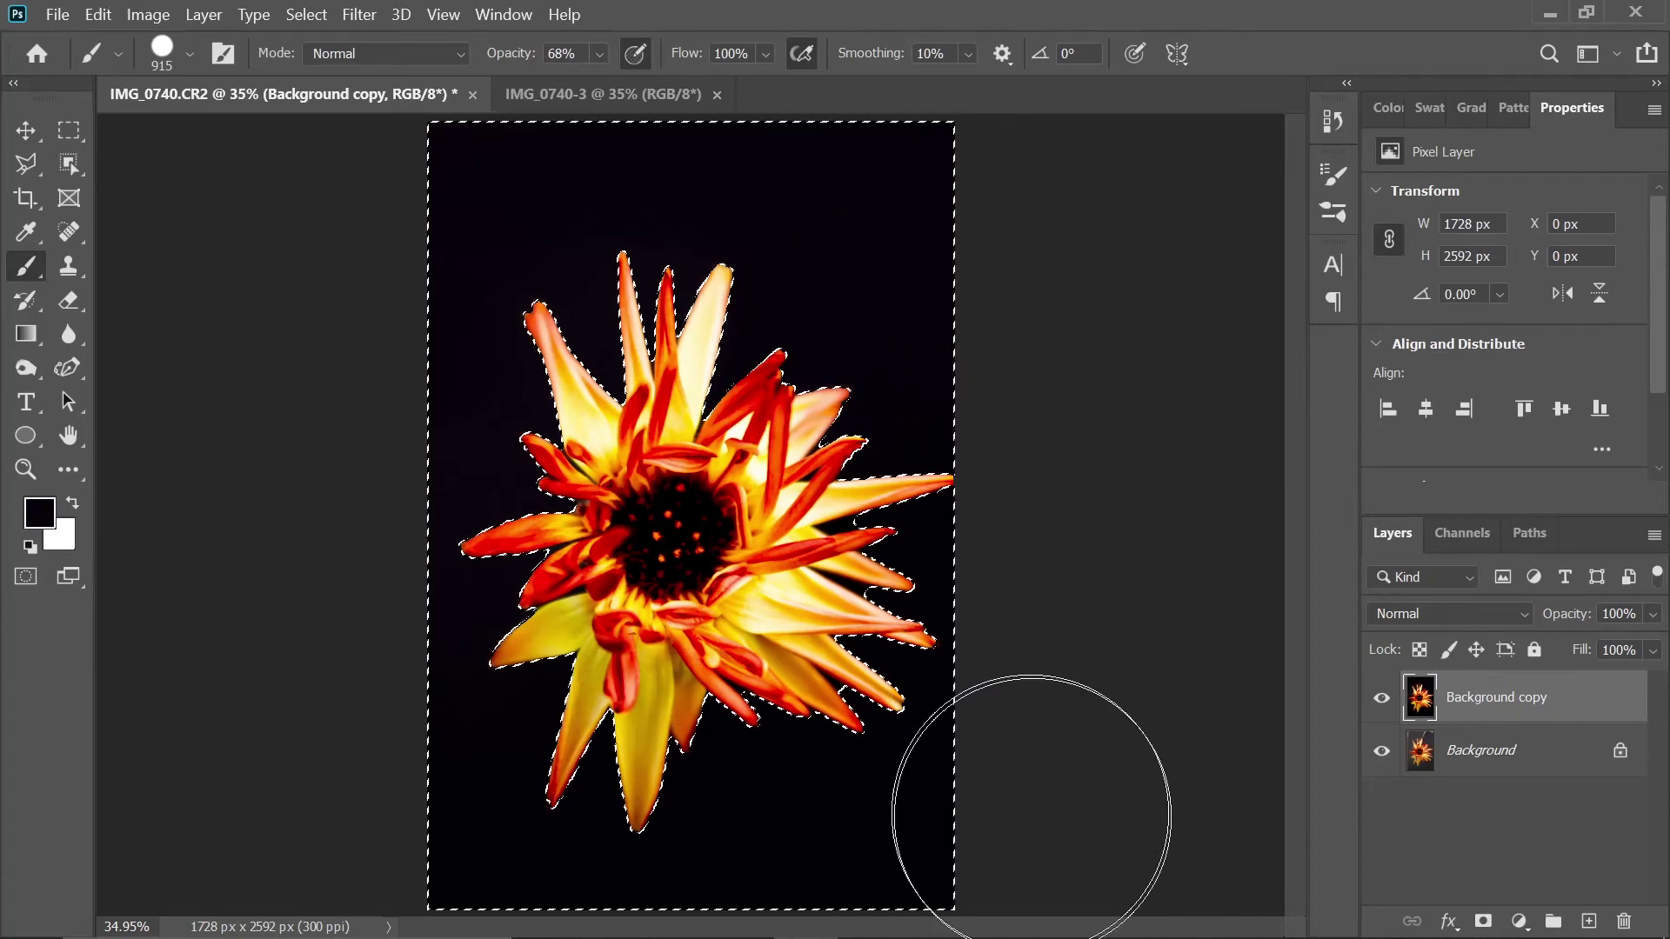
pyautogui.hotkey('ctrl', 'd')
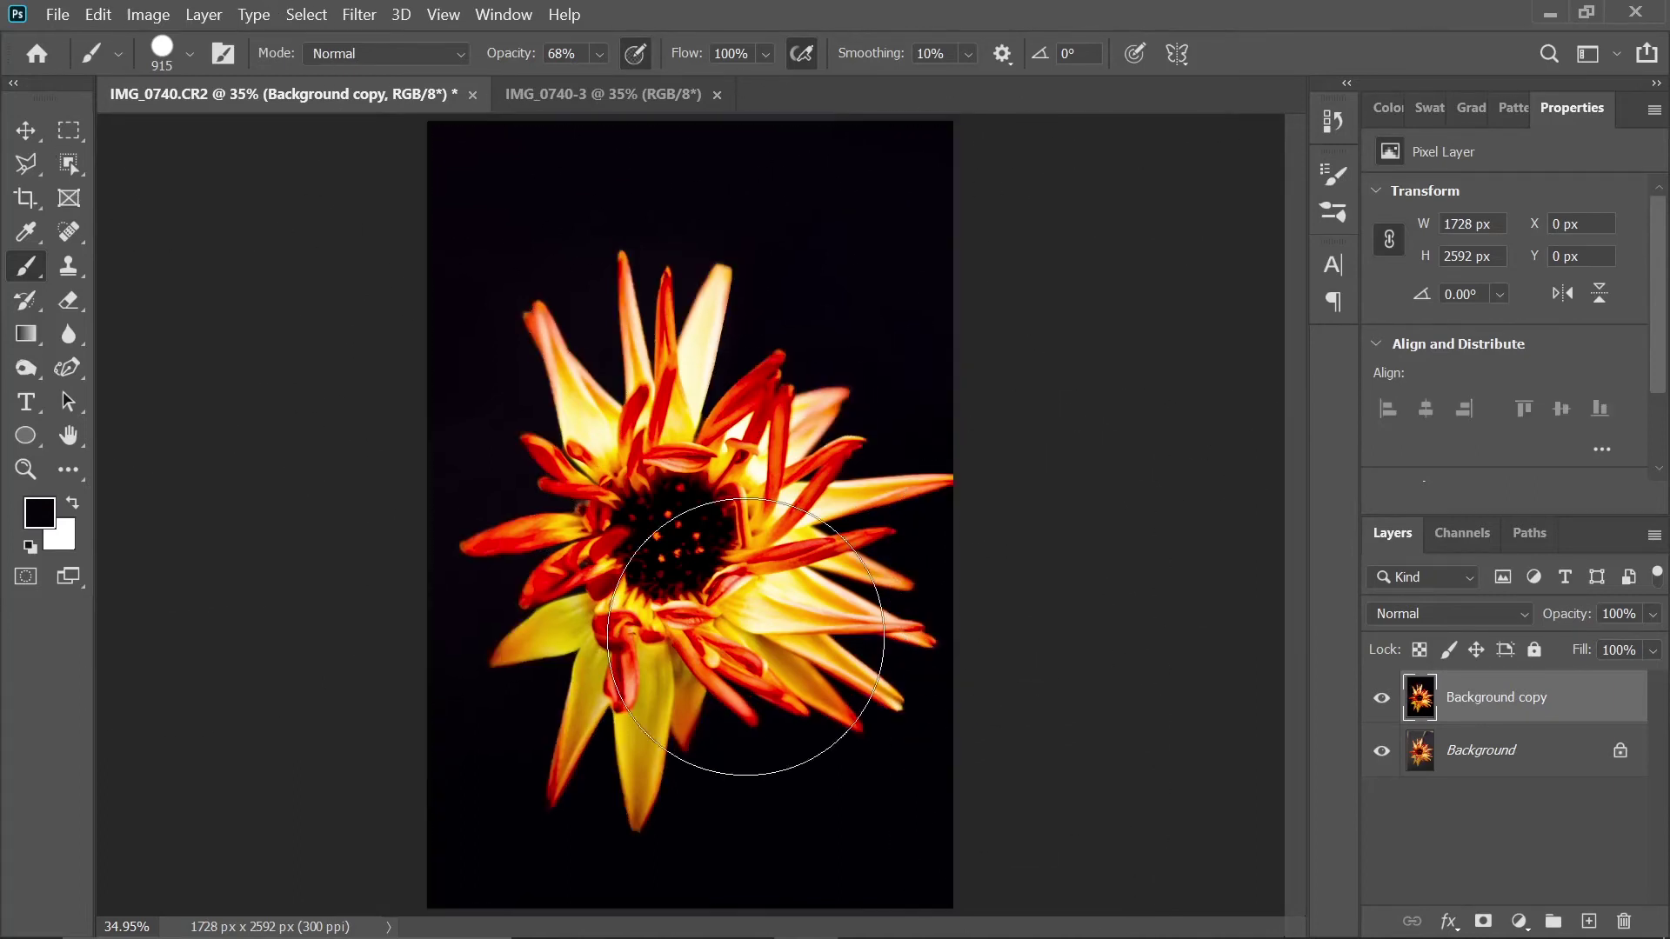
# - Dodge the shadows in the flower's dark centre at 100% exposure with a 293 px brush
pyautogui.press('z')
pyautogui.moveTo(600, 521); pyautogui.dragTo(705, 524)
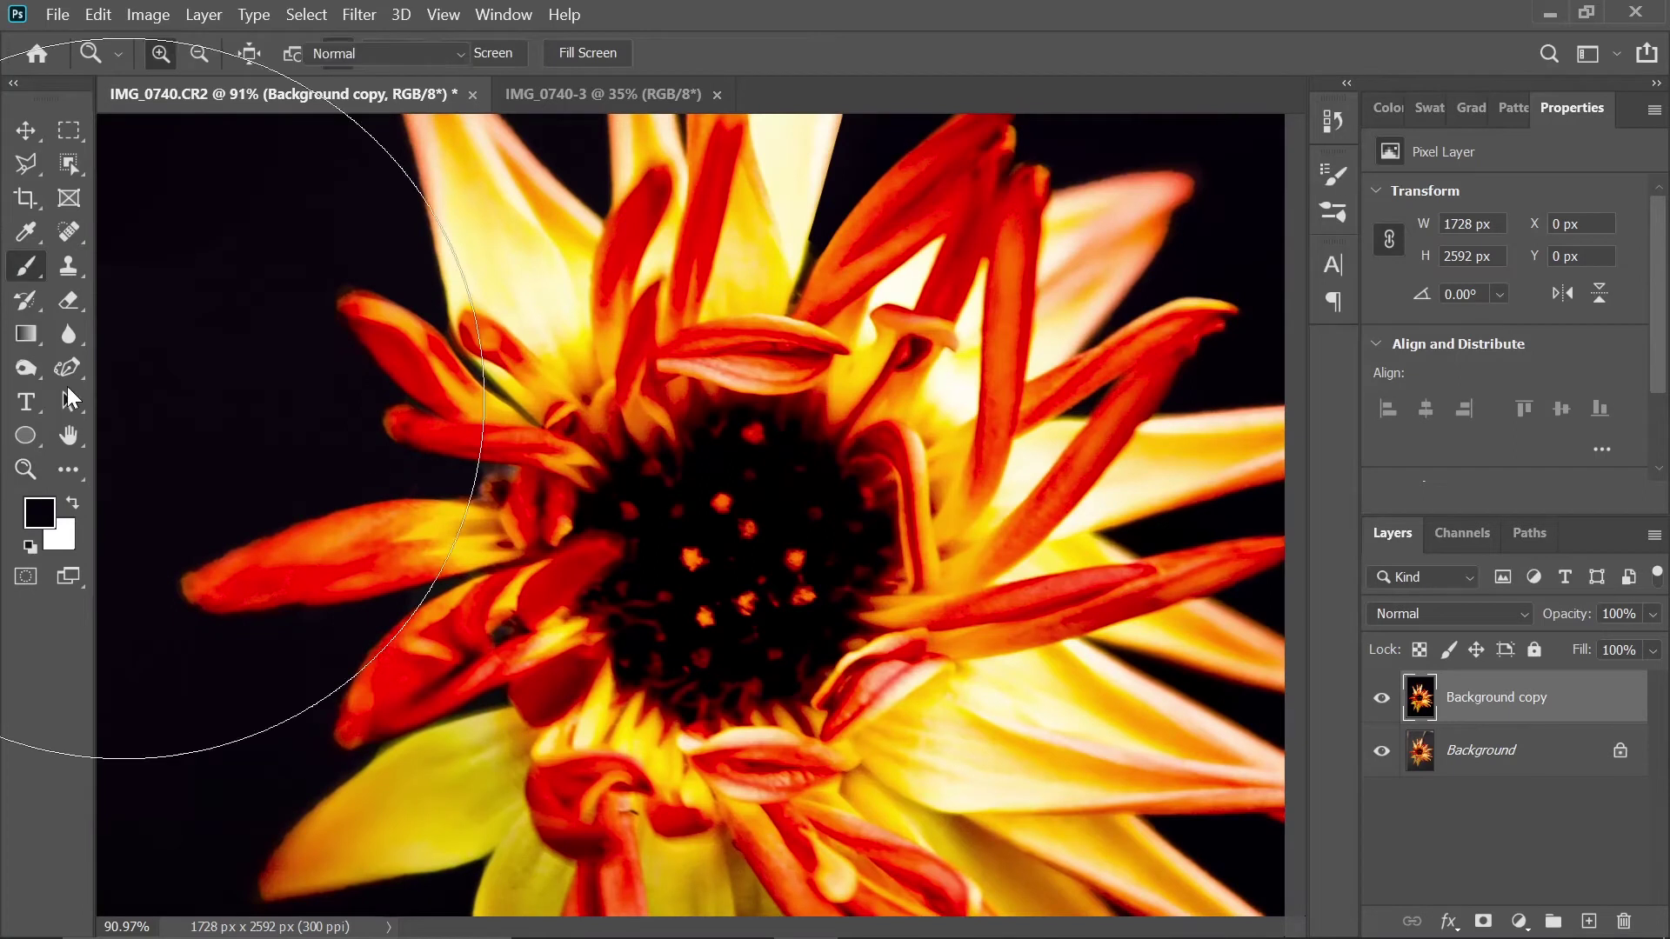
pyautogui.moveTo(23, 363); pyautogui.dragTo(123, 368)
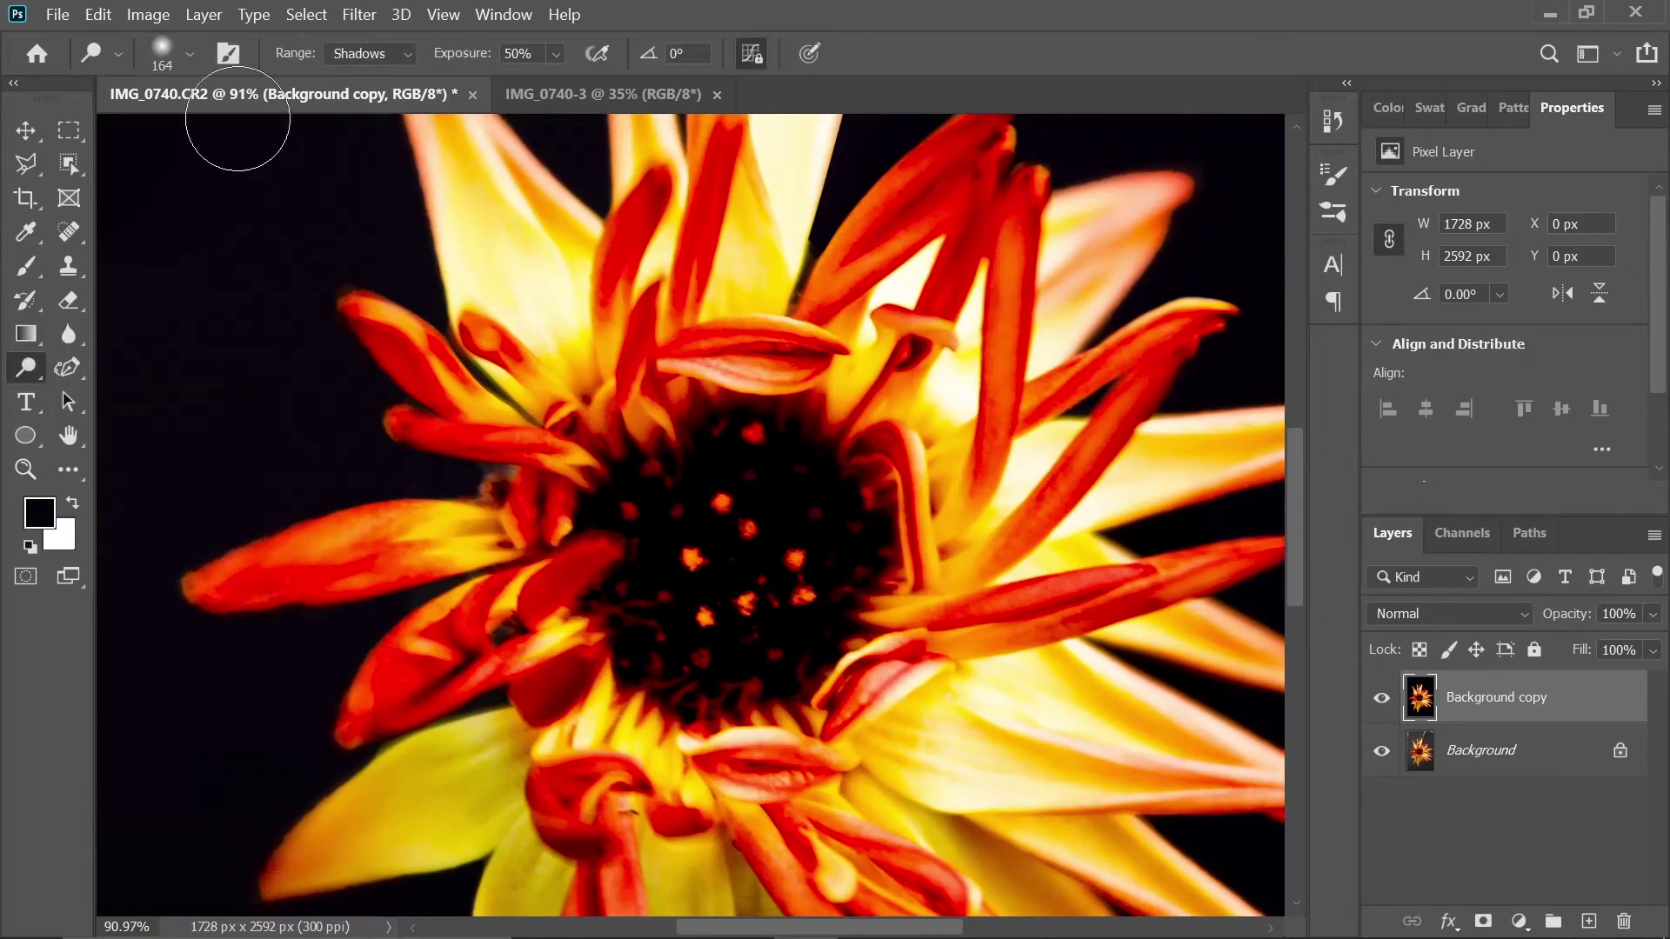
pyautogui.click(557, 54)
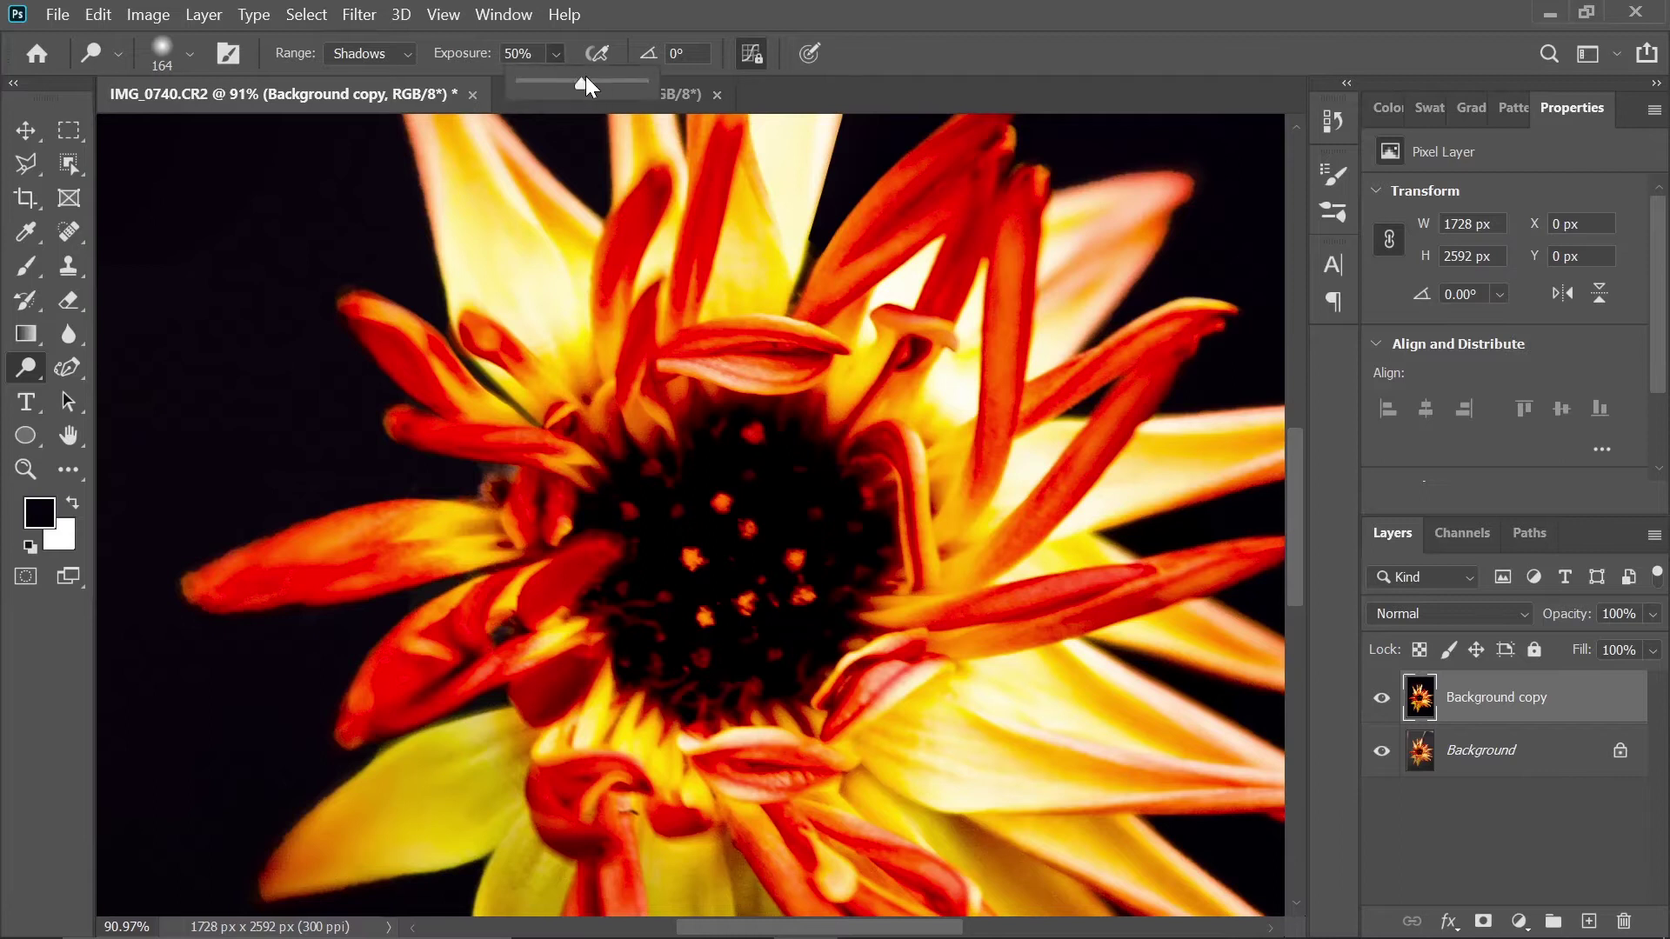
pyautogui.moveTo(720, 484); pyautogui.dragTo(802, 484)
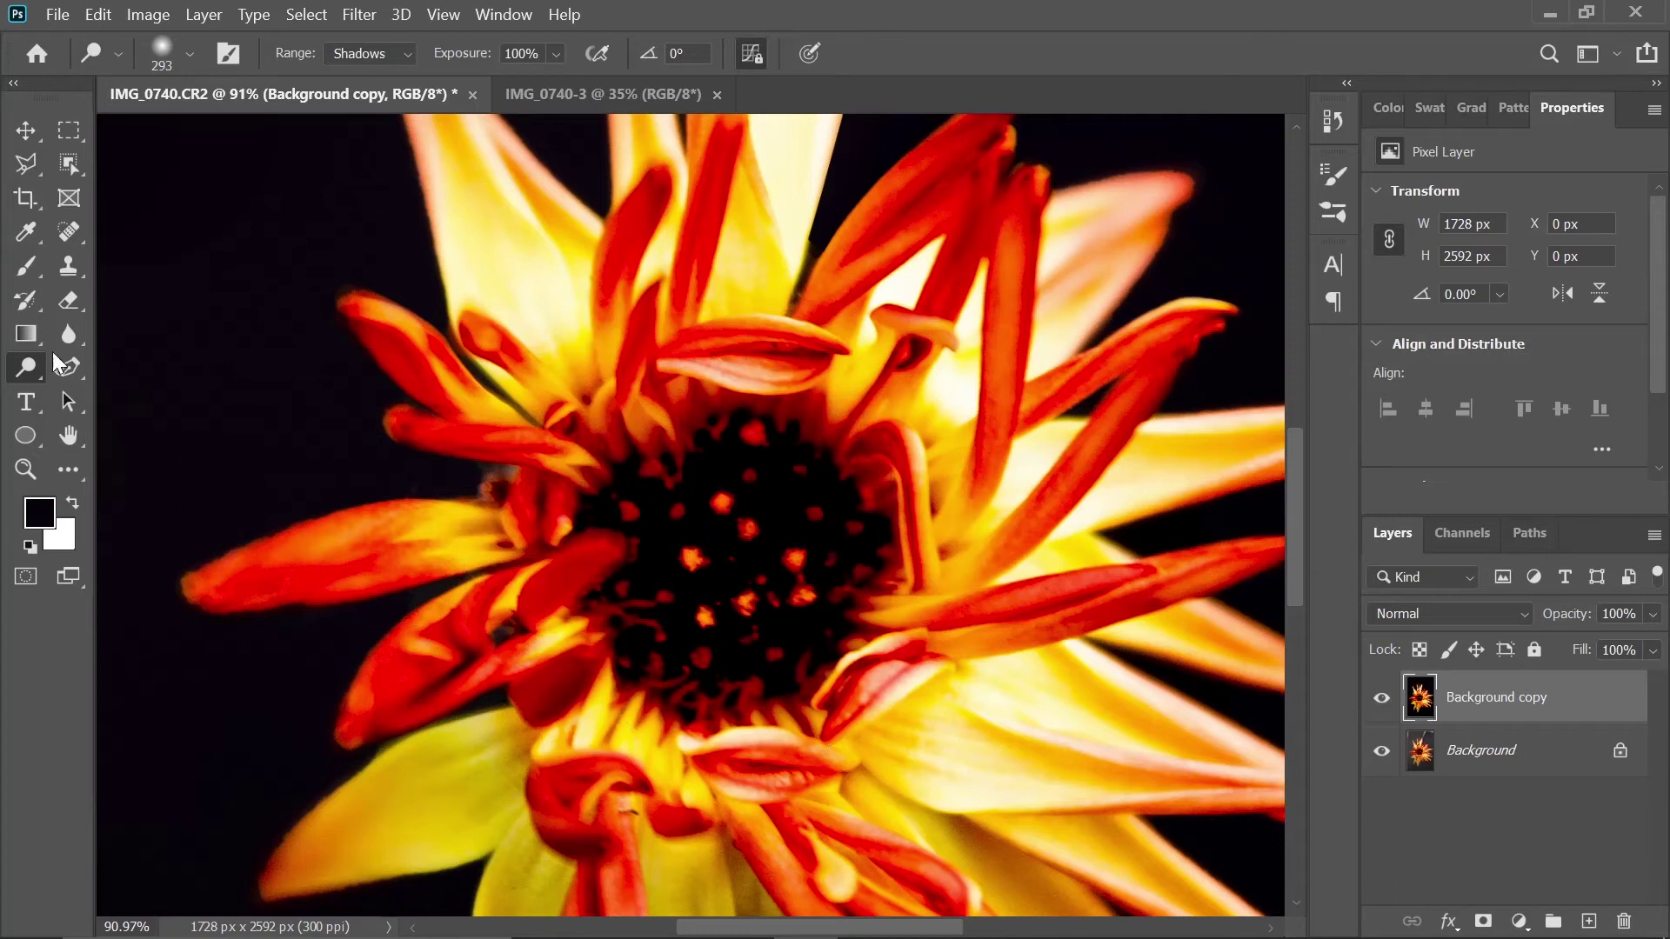
pyautogui.hotkey('ctrl', '0')
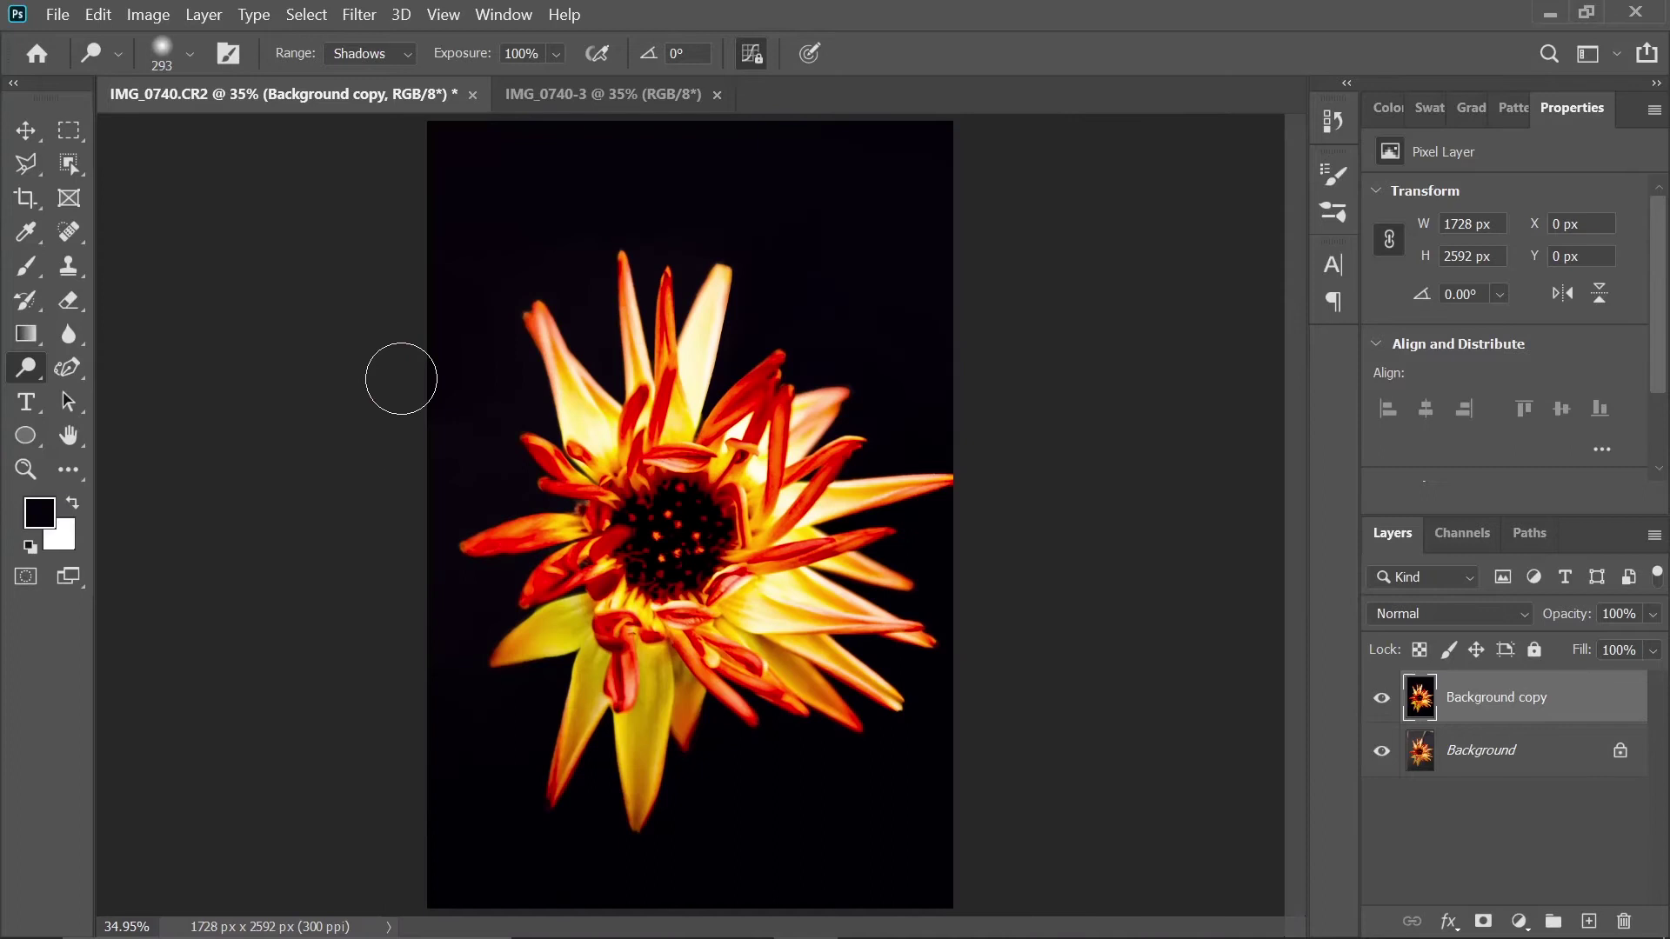
# - Sharpen the flower with the Sharpen tool at 37% strength, using a 1068 px brush and a 500 px brush
pyautogui.rightClick(75, 339)
pyautogui.click(149, 351)
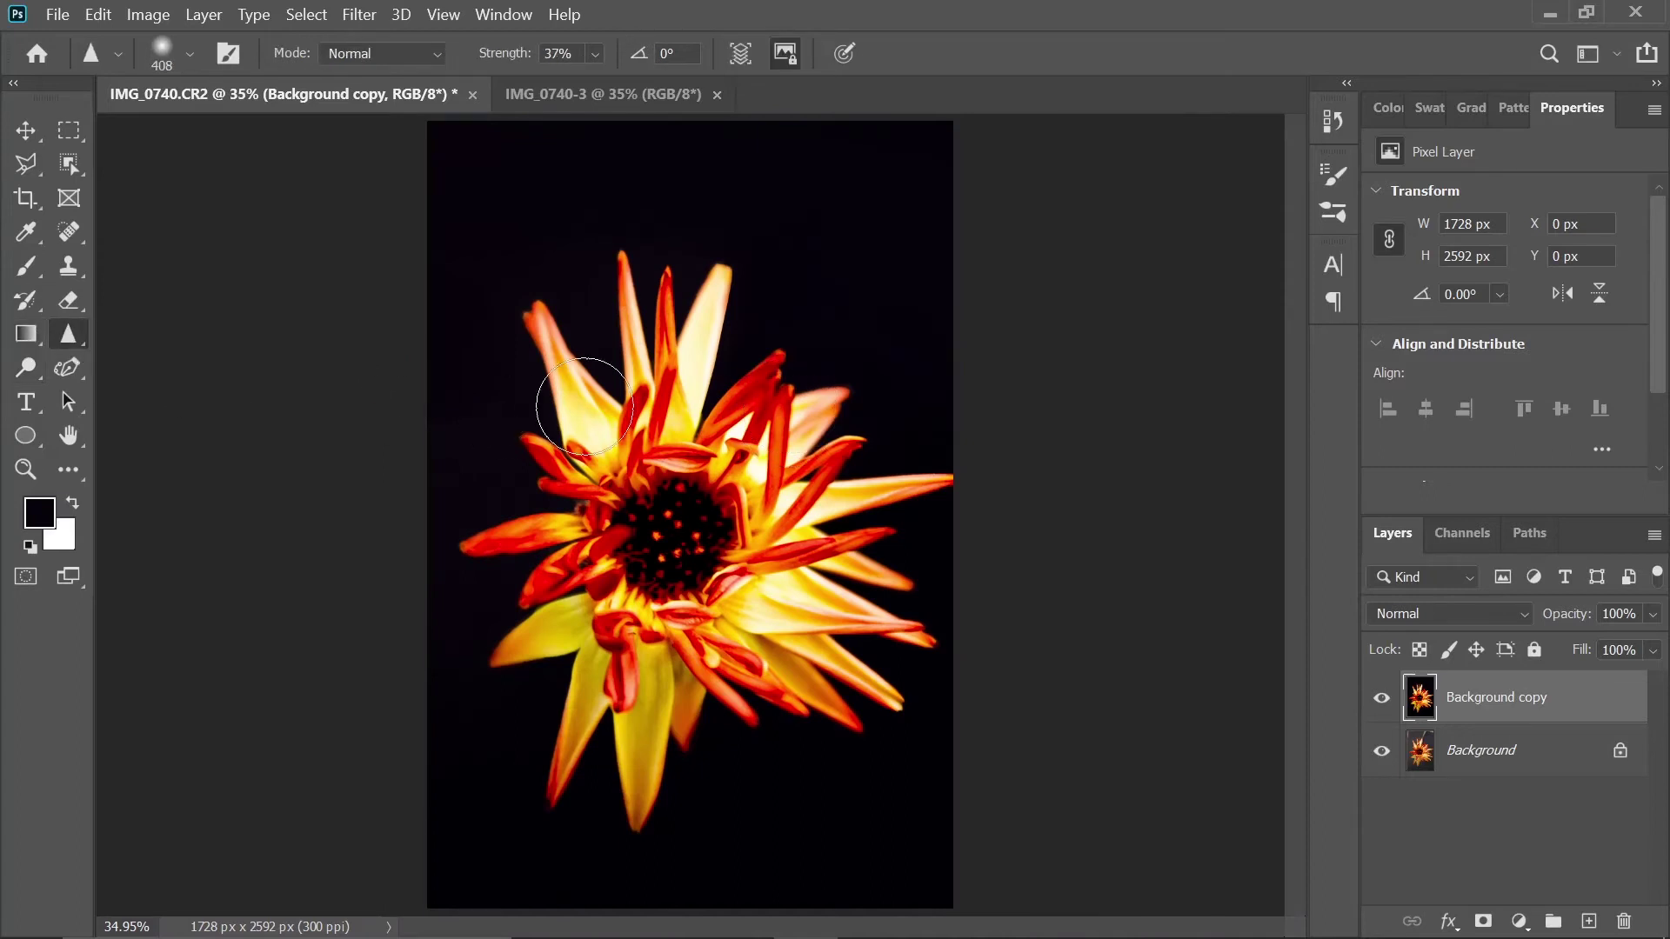
pyautogui.moveTo(558, 419); pyautogui.dragTo(623, 410)
pyautogui.moveTo(639, 478); pyautogui.dragTo(733, 493)
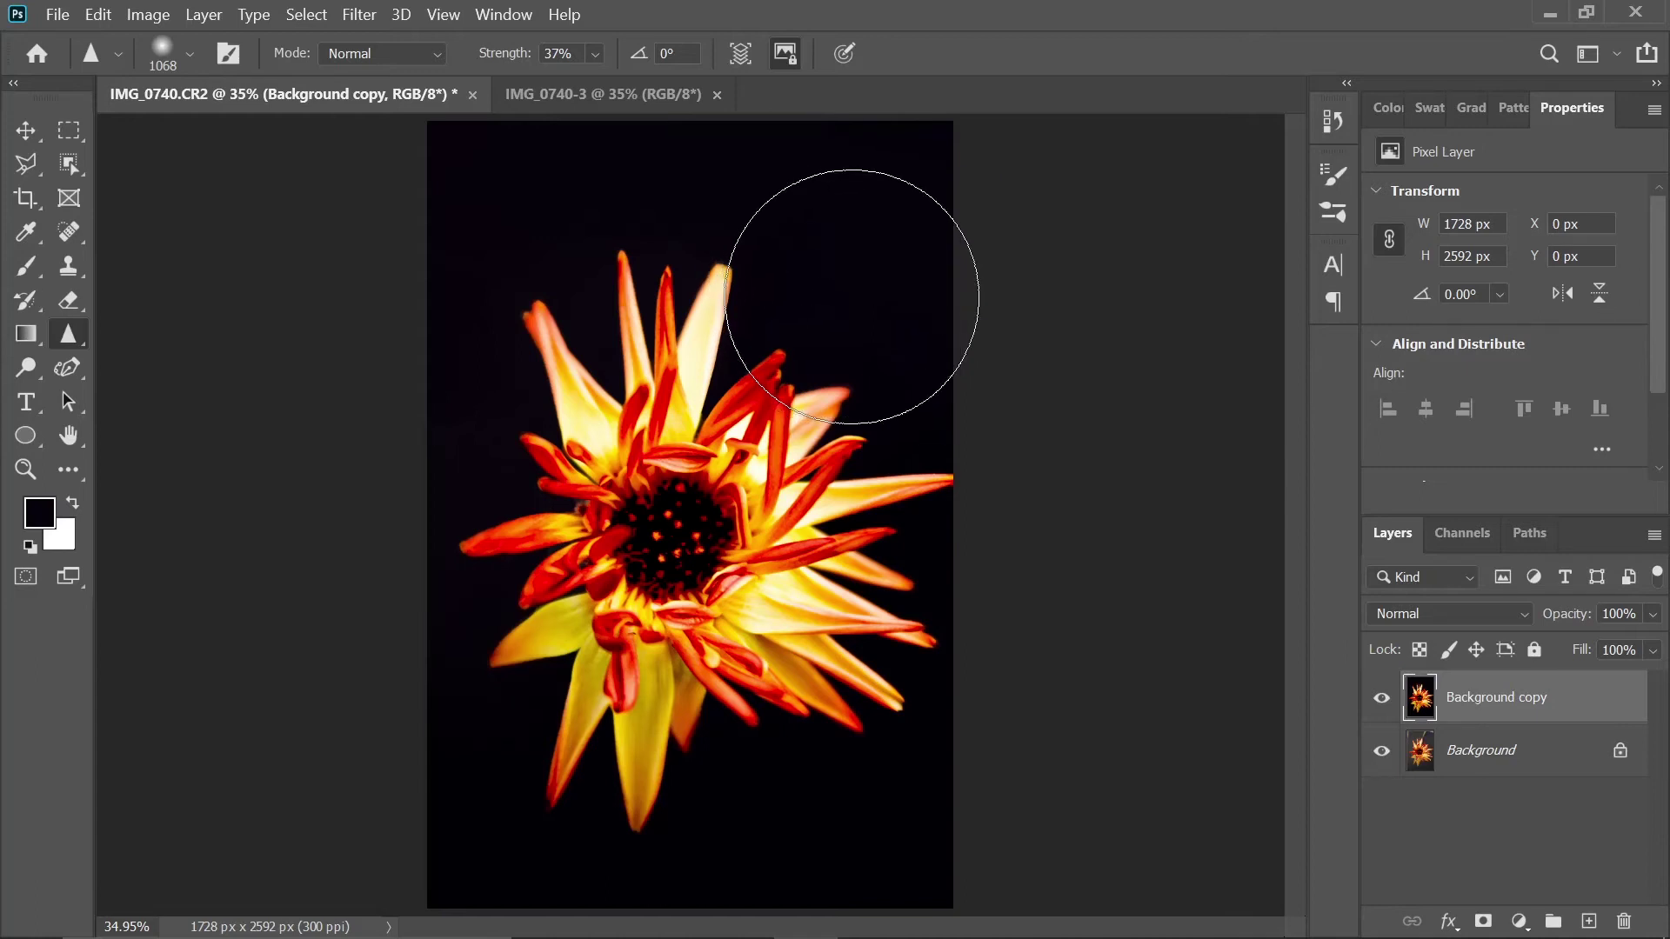
pyautogui.moveTo(789, 260); pyautogui.dragTo(775, 298)
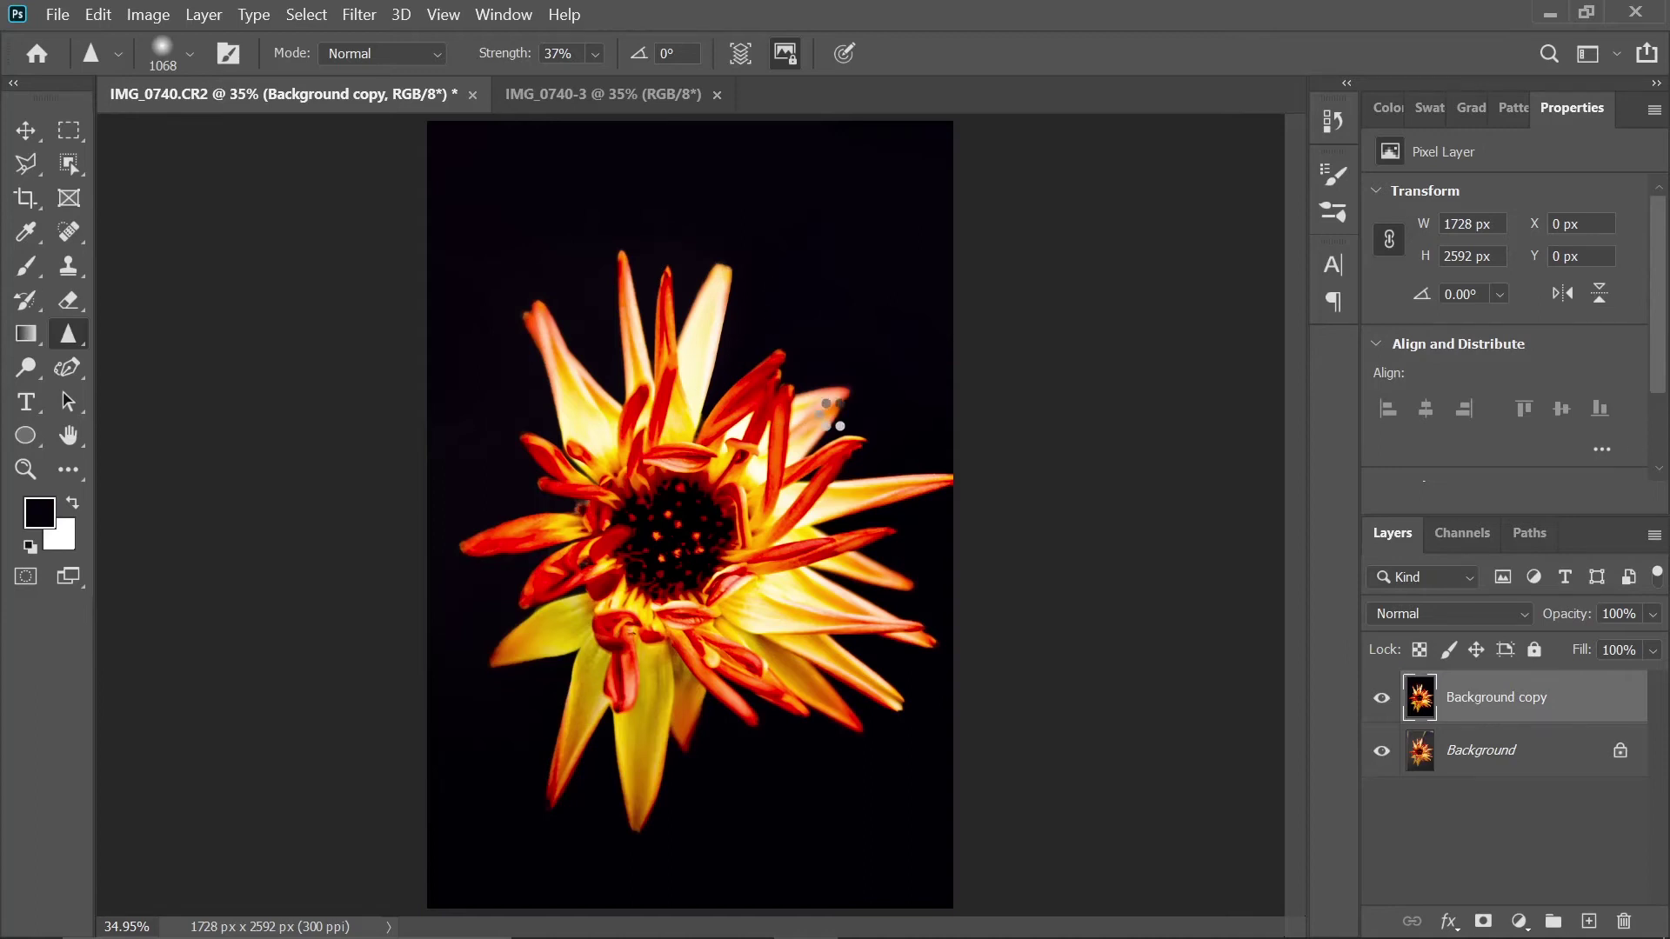
pyautogui.rightClick(837, 294)
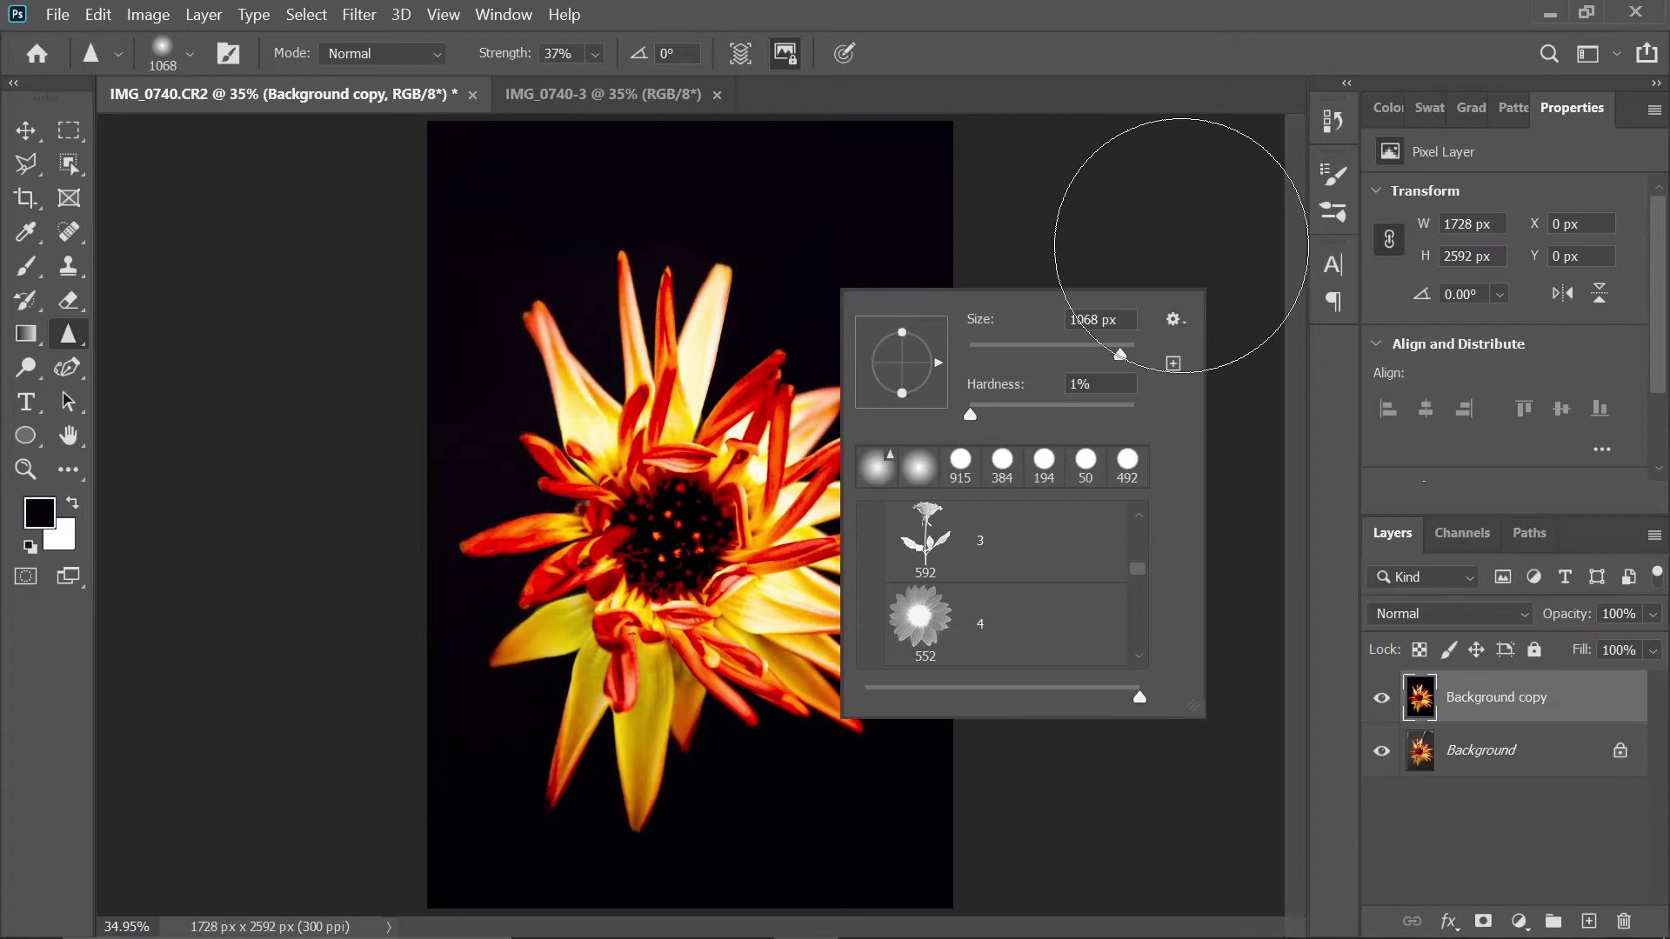
pyautogui.click(1192, 242)
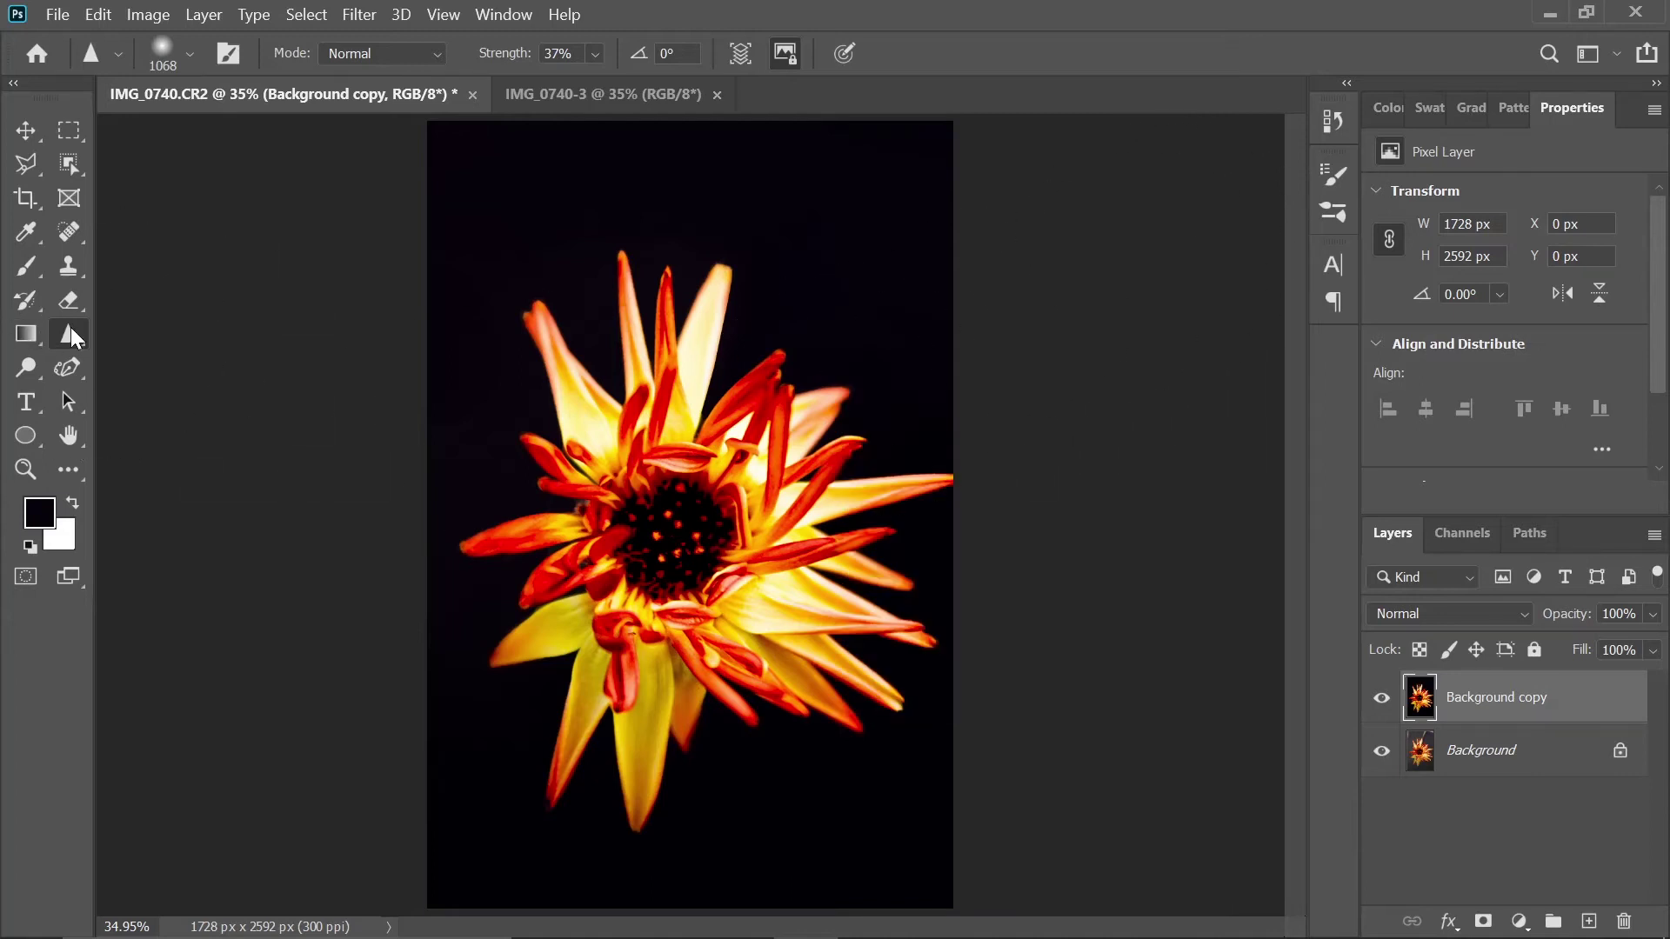
pyautogui.moveTo(880, 239)
pyautogui.mouseDown()
pyautogui.moveTo(731, 250)
pyautogui.moveTo(755, 252)
pyautogui.mouseUp()
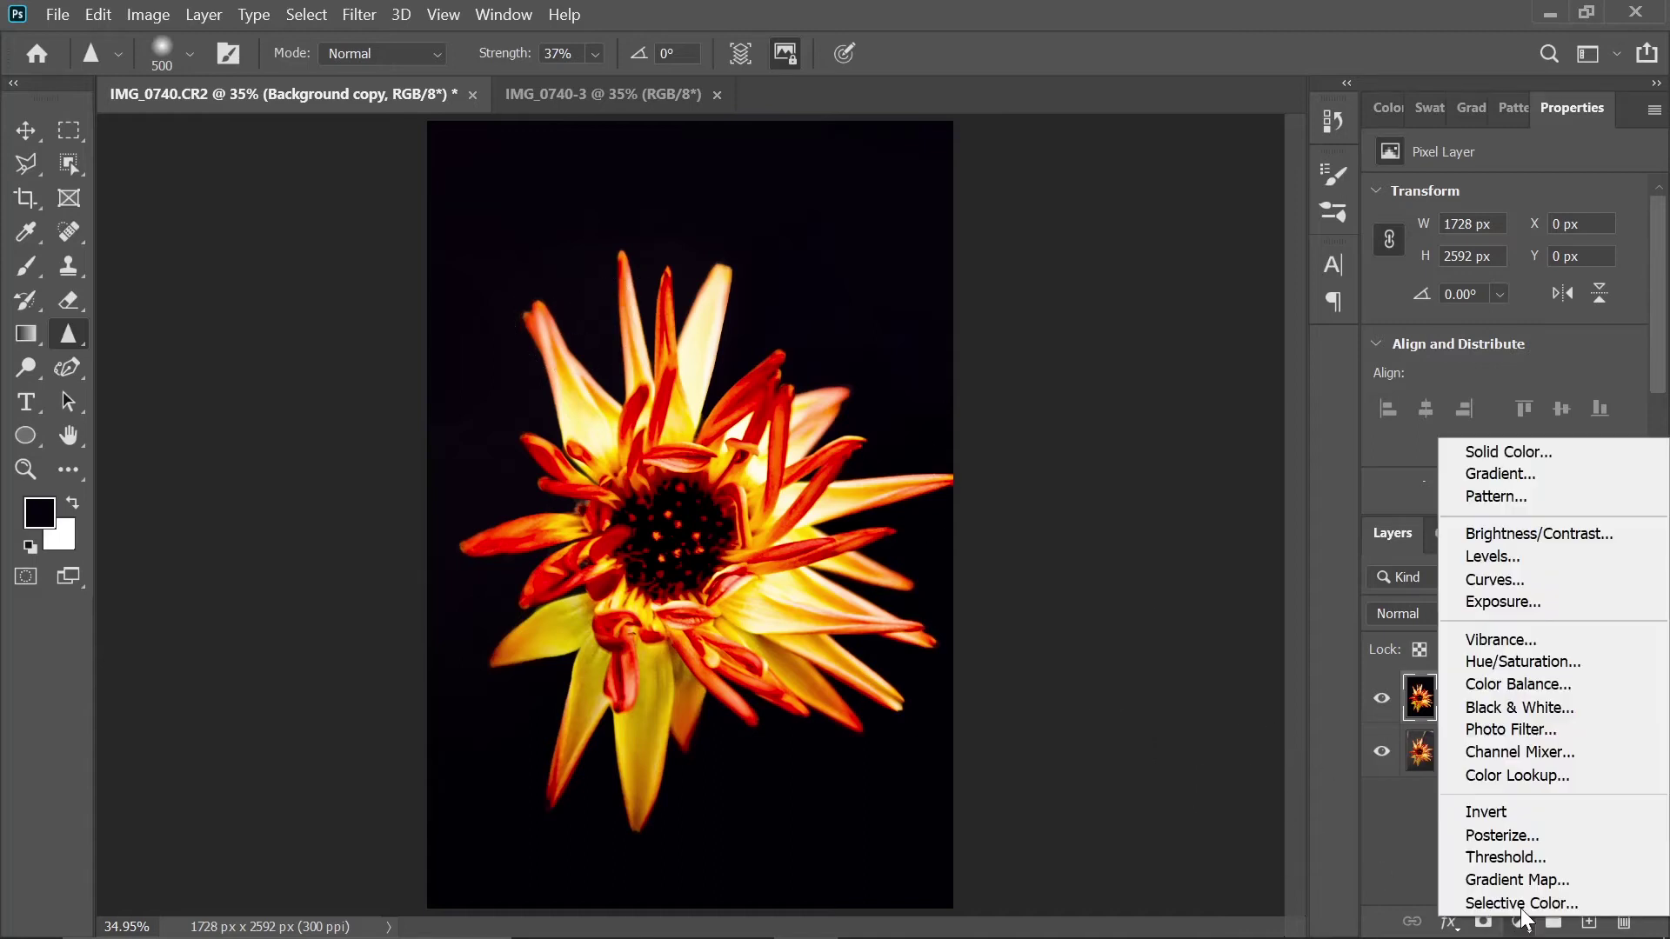
# - Add a Curves adjustment layer above the flower copy and shape a gentle S-curve with raised highlights, lowered shadows and a midtone point
pyautogui.click(1520, 558)
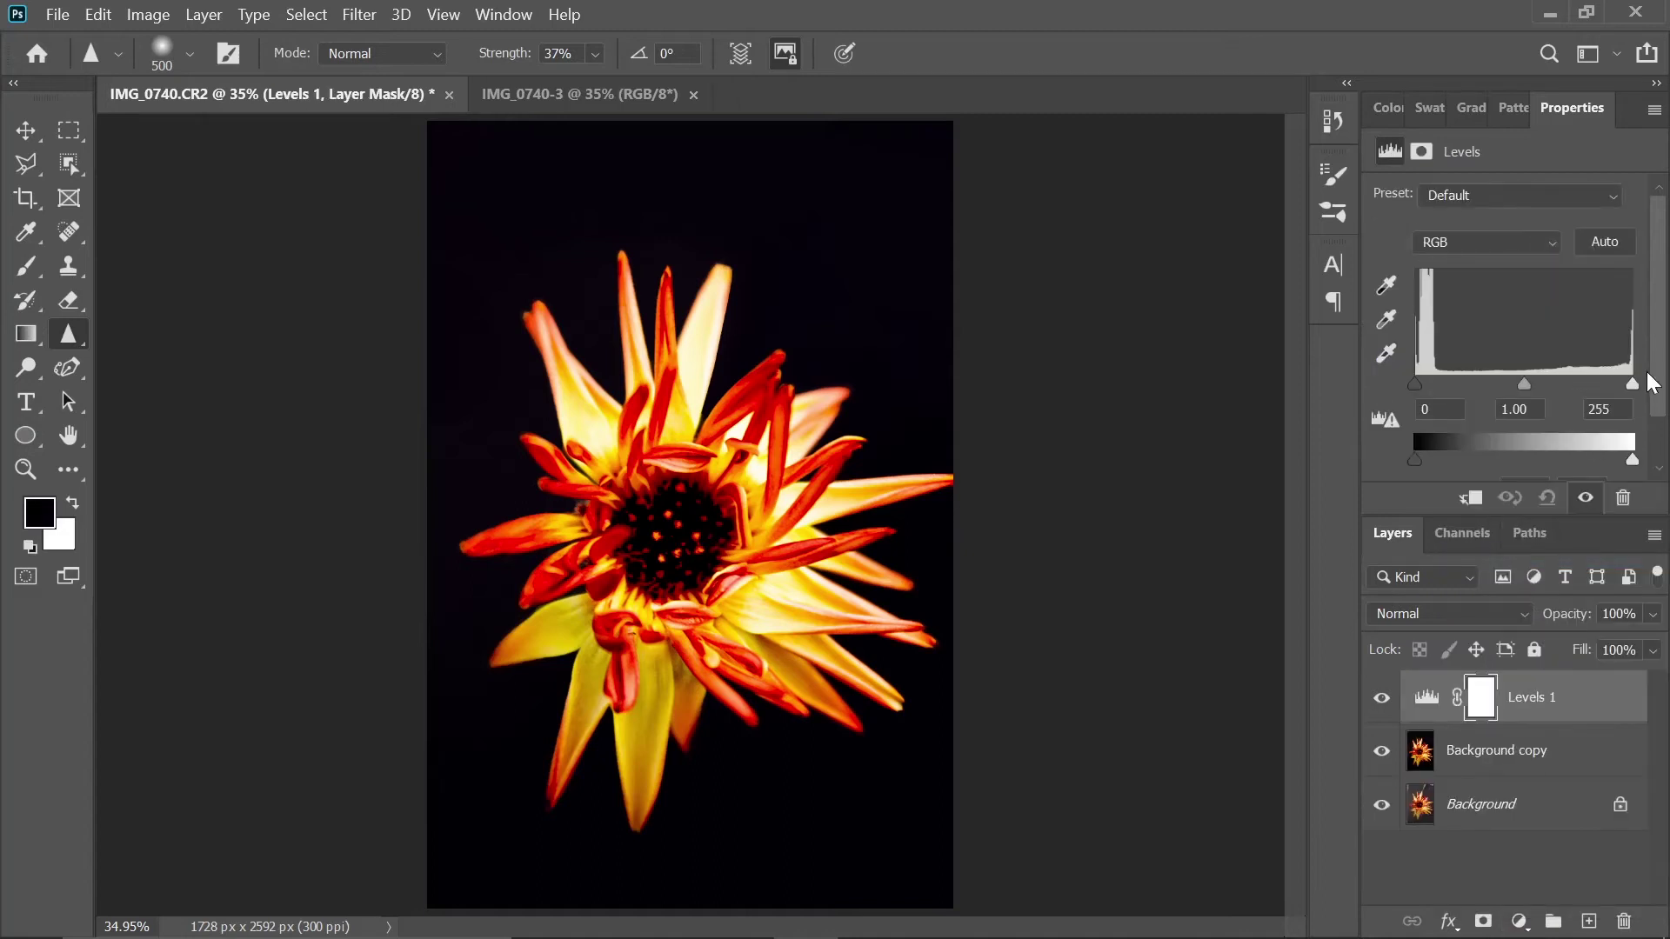
pyautogui.moveTo(1535, 700); pyautogui.dragTo(1623, 921)
pyautogui.click(1517, 921)
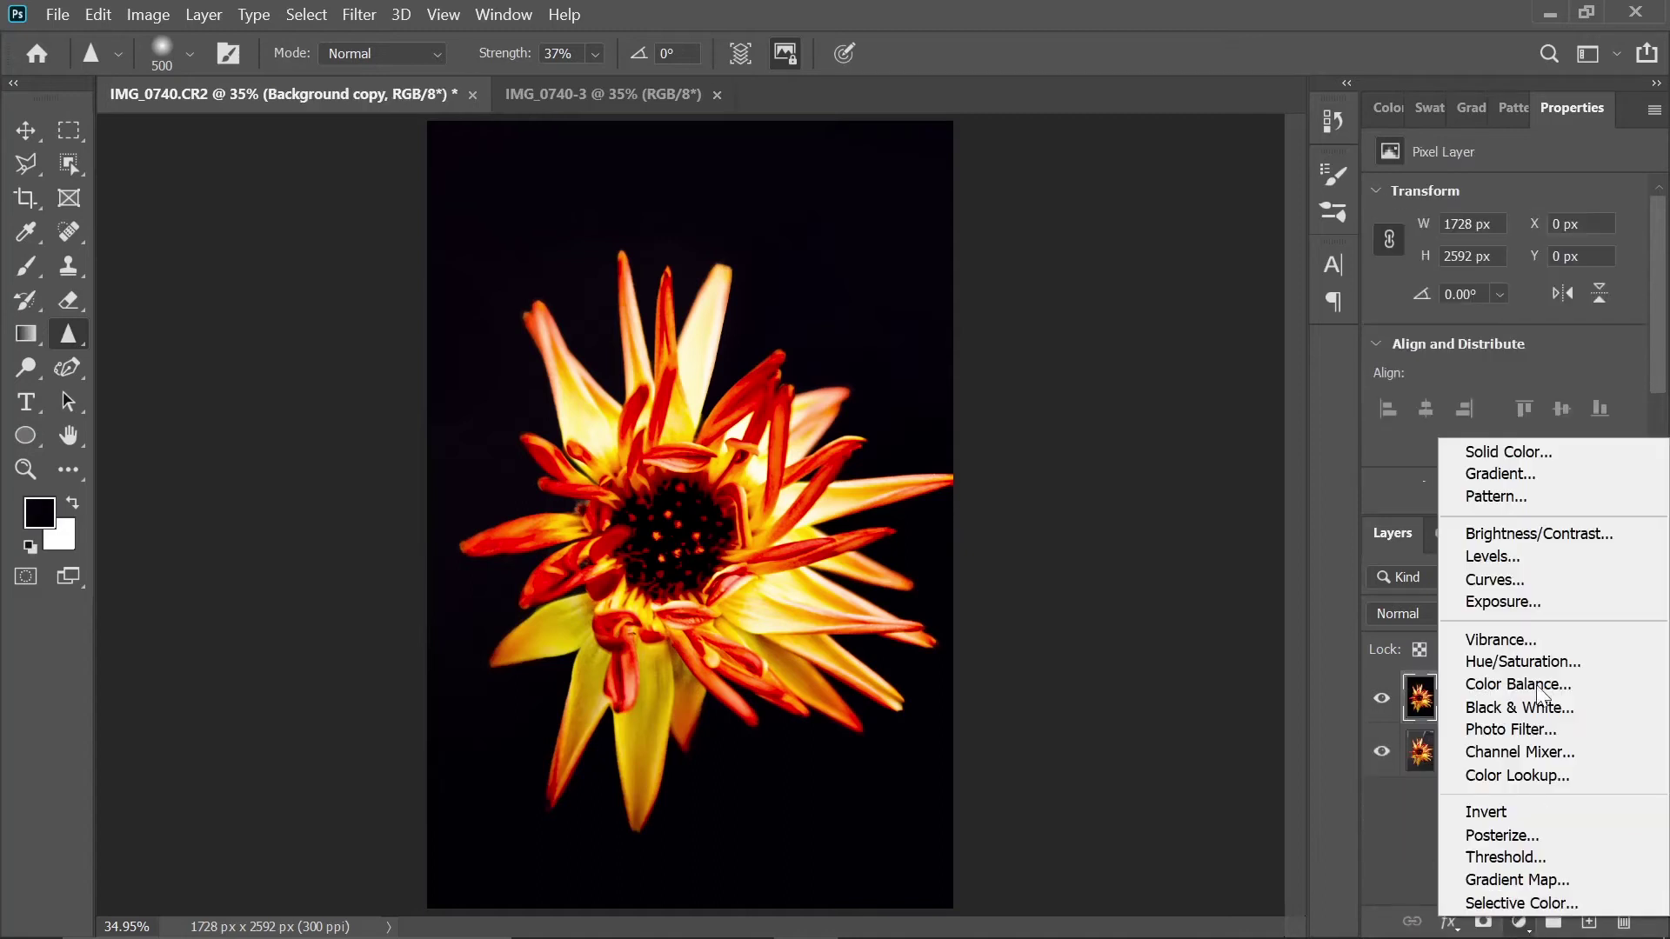
pyautogui.click(1515, 576)
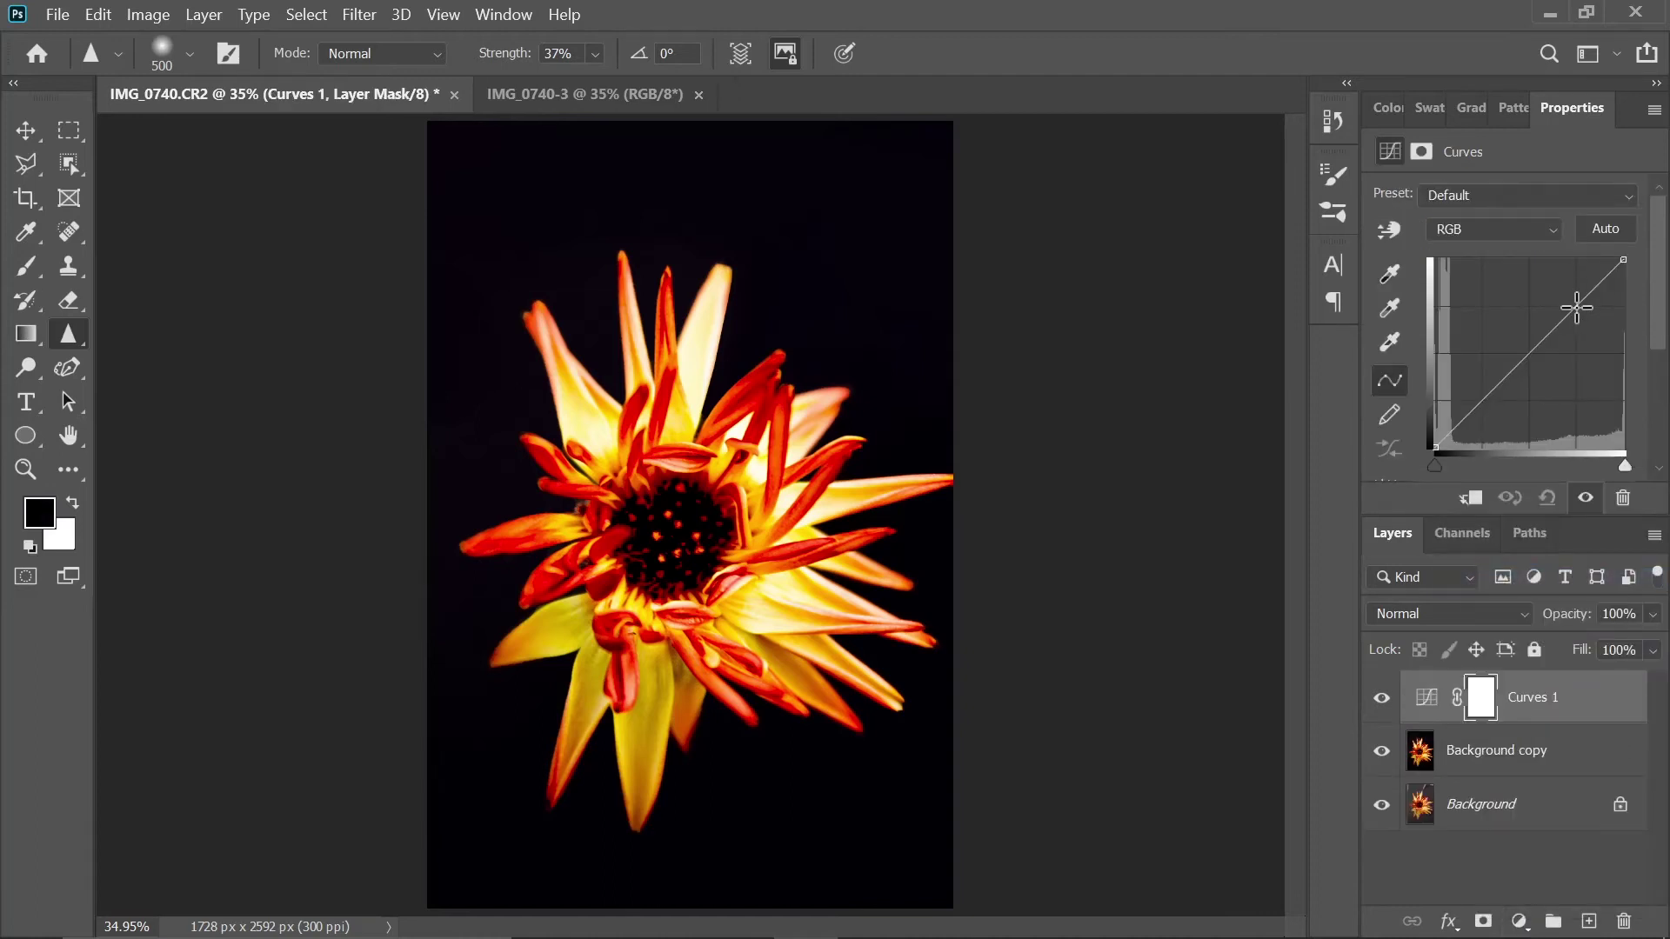
pyautogui.moveTo(1576, 307); pyautogui.dragTo(1571, 301)
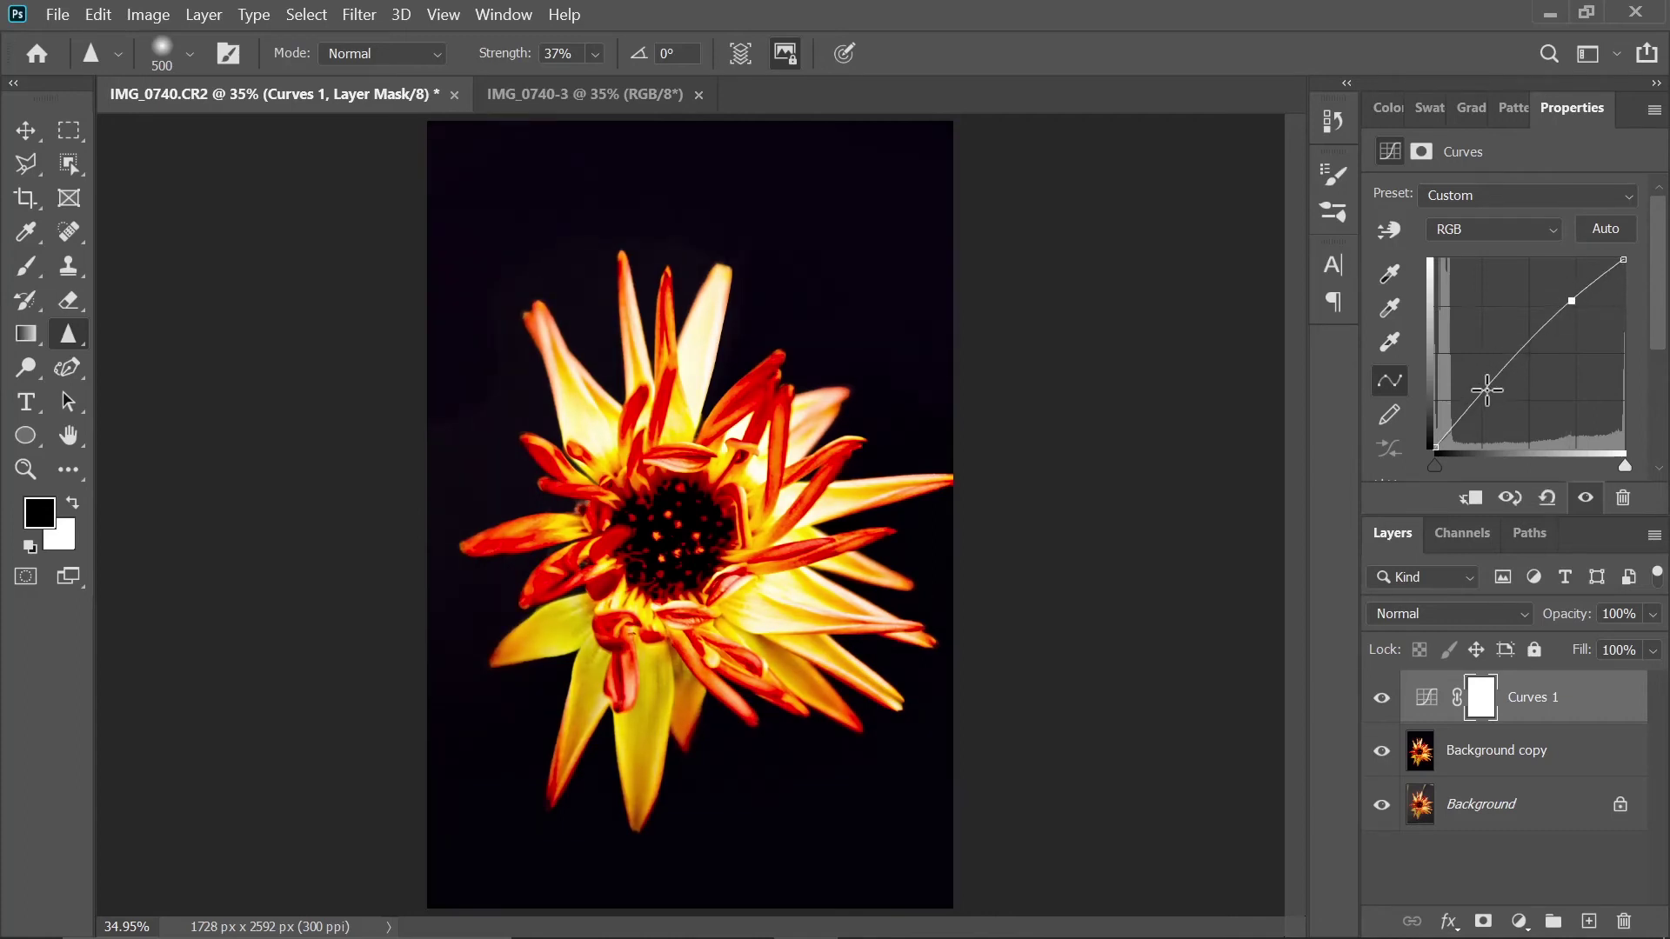
pyautogui.moveTo(1476, 399); pyautogui.dragTo(1484, 408)
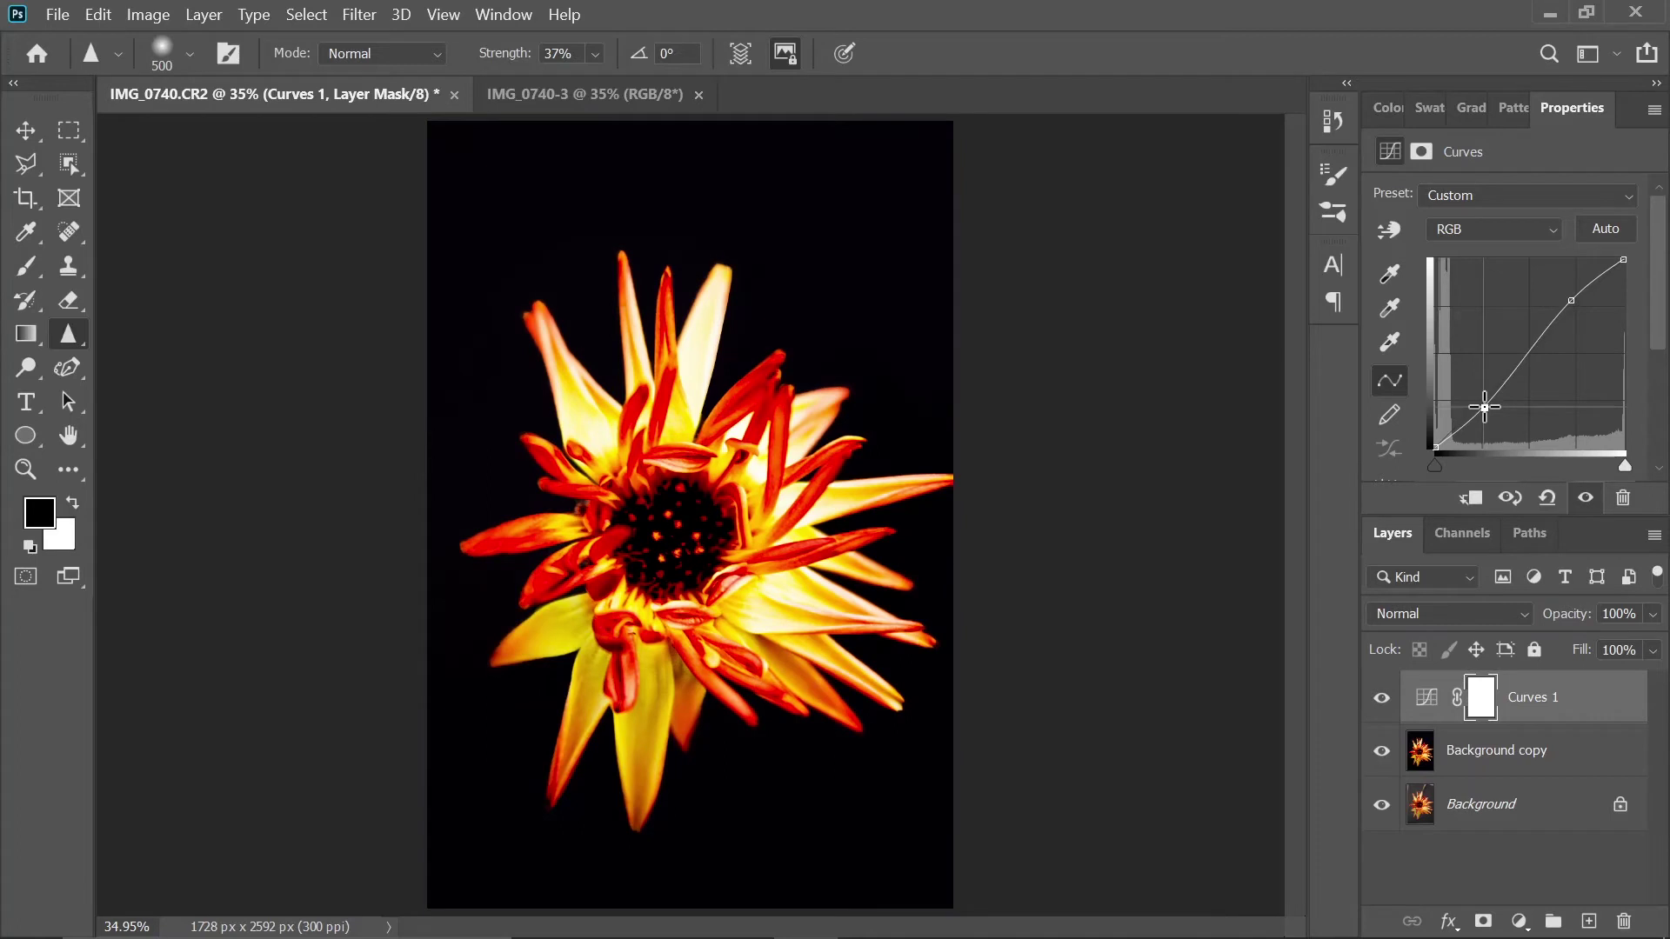
pyautogui.moveTo(1528, 354)
pyautogui.mouseDown()
pyautogui.moveTo(1512, 343)
pyautogui.moveTo(1524, 354)
pyautogui.mouseUp()
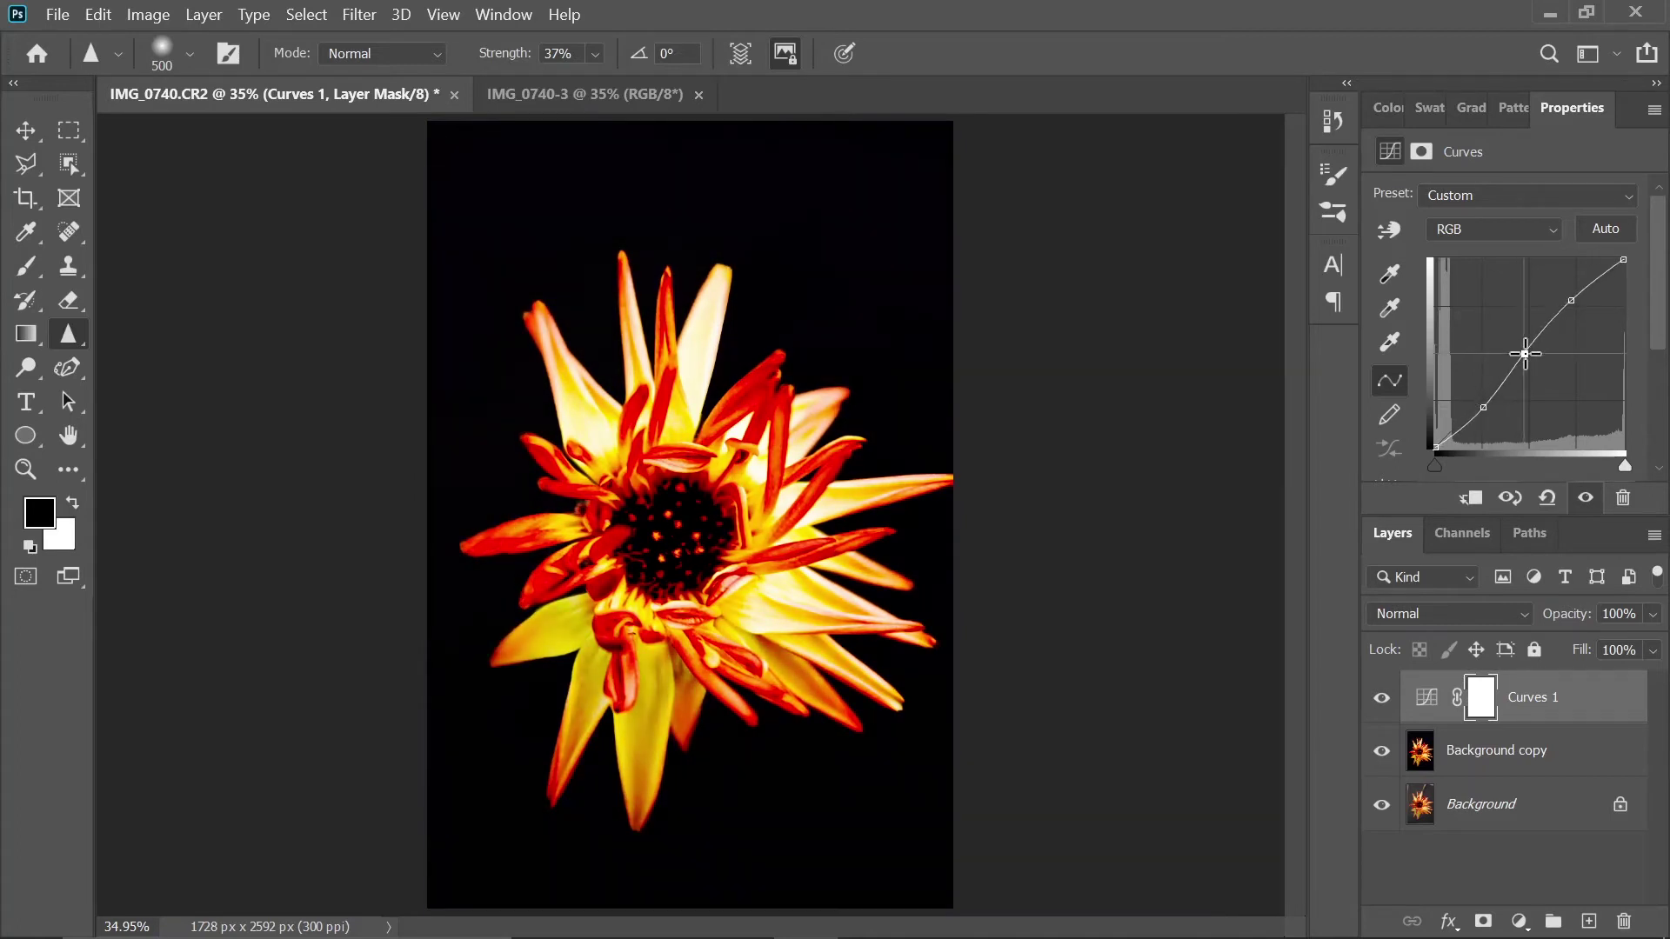
# - Compare the flower with and without the Curves adjustment
pyautogui.click(1382, 699)
pyautogui.click(1382, 698)
pyautogui.click(1382, 700)
pyautogui.click(1382, 700)
pyautogui.click(1382, 700)
pyautogui.click(1381, 700)
pyautogui.click(1519, 921)
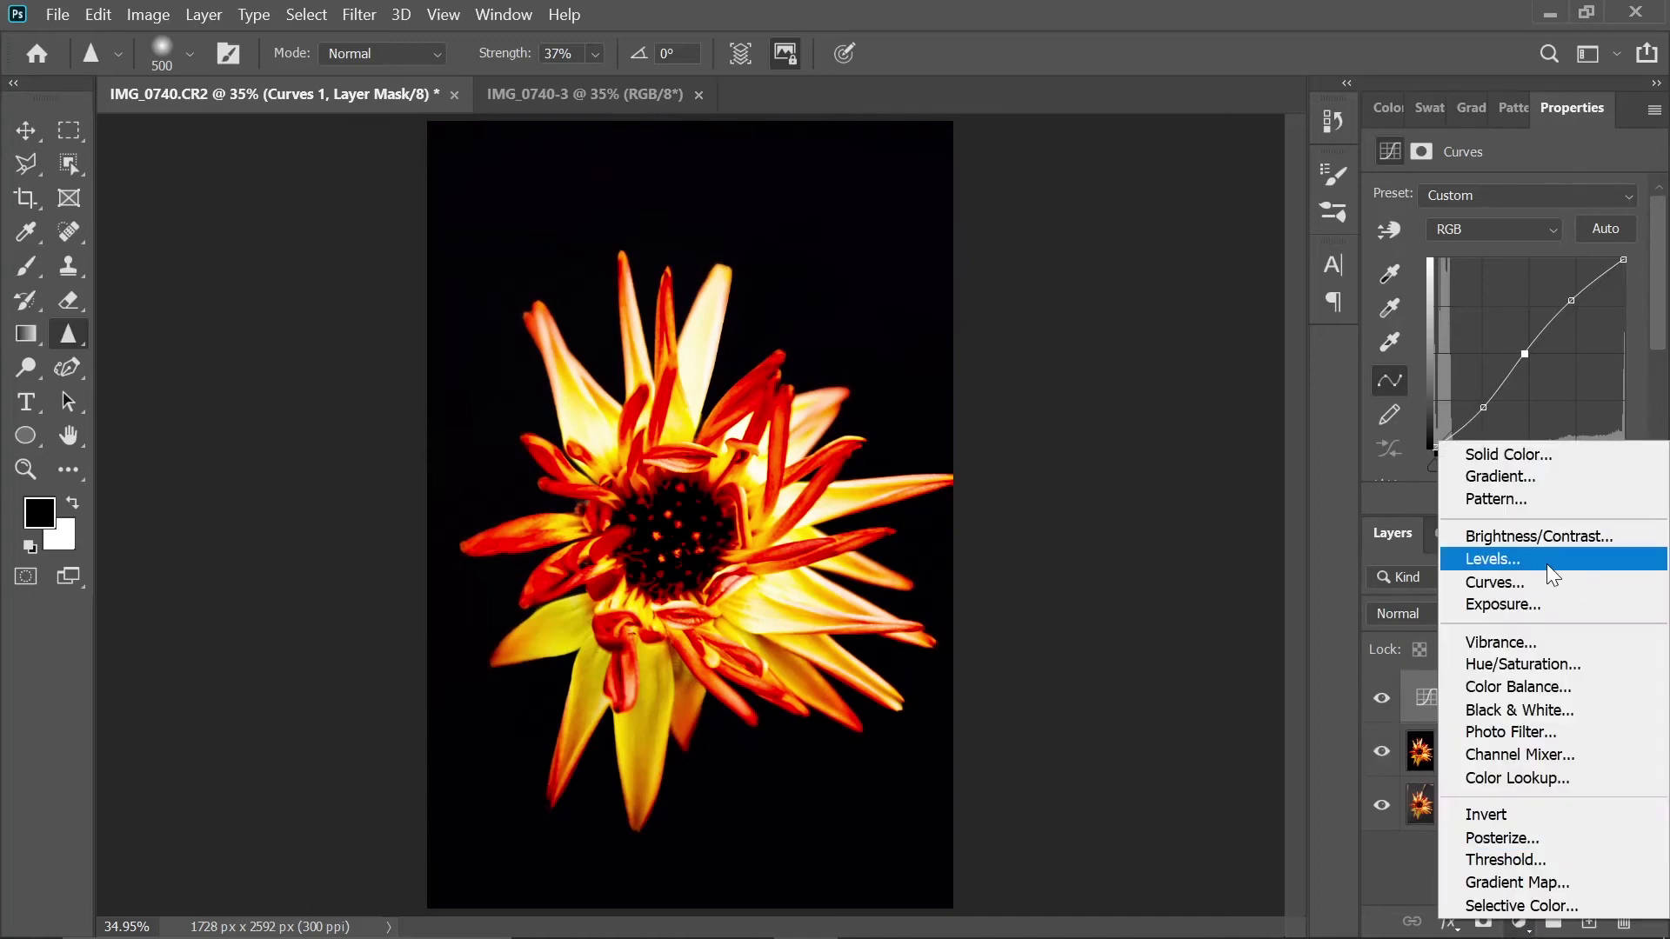
pyautogui.click(1537, 606)
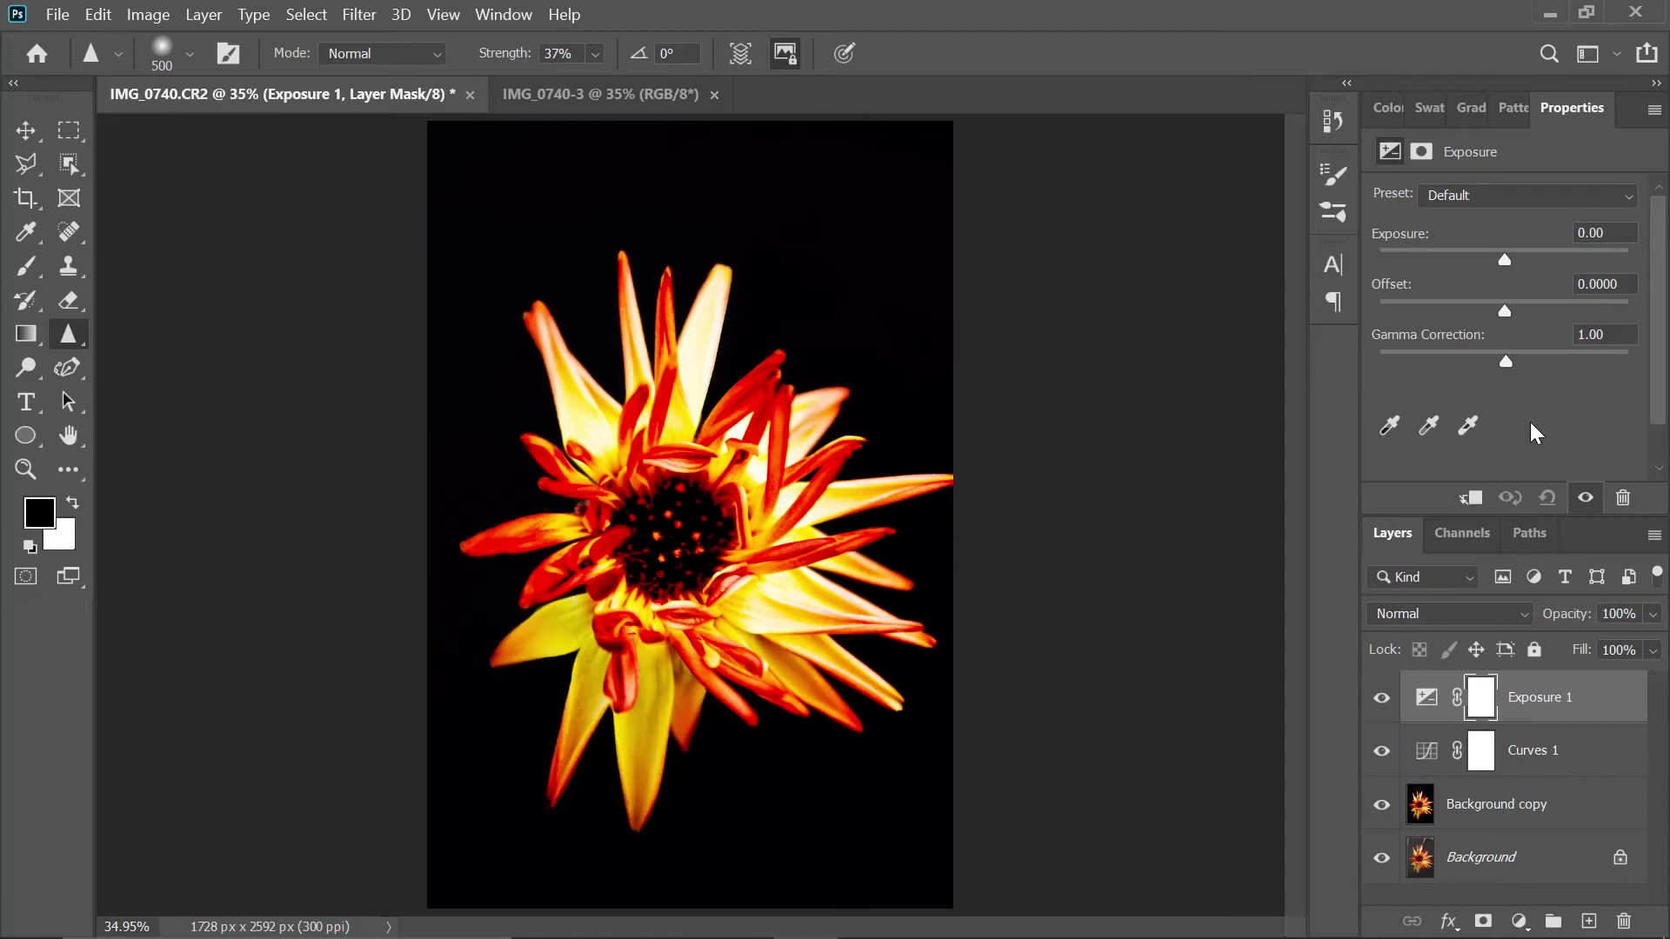
pyautogui.moveTo(1529, 700); pyautogui.dragTo(1623, 921)
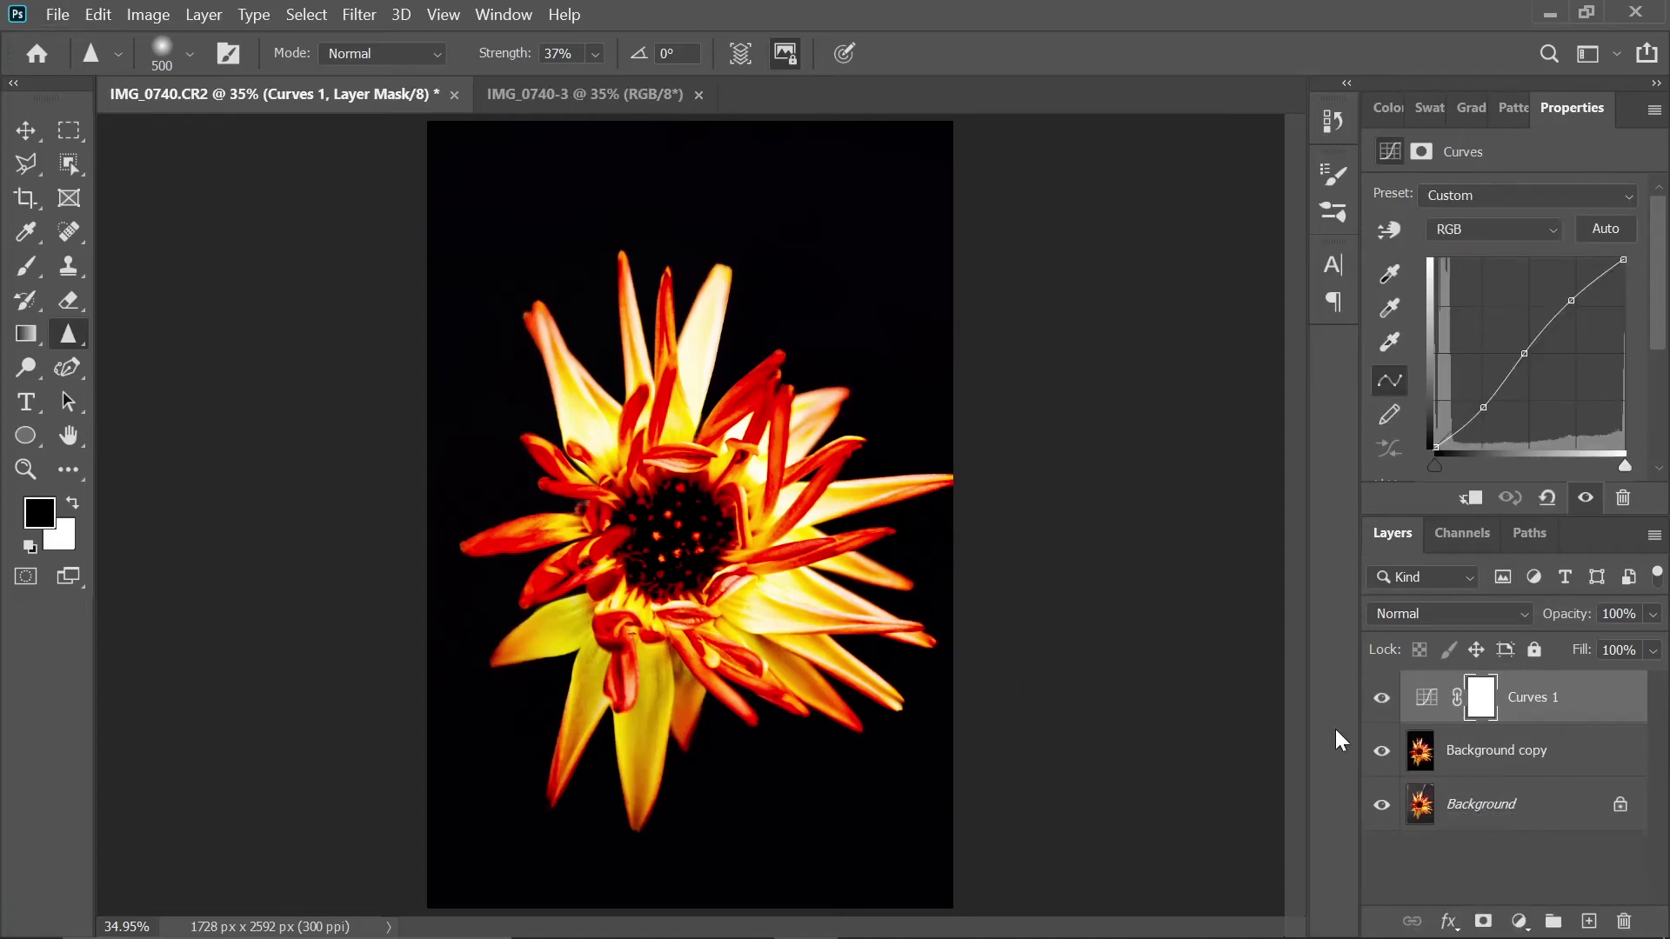
# - Apply Shadows/Highlights to the Background copy layer with Shadows at 0% and Highlights at 100%
pyautogui.click(1489, 760)
pyautogui.click(149, 15)
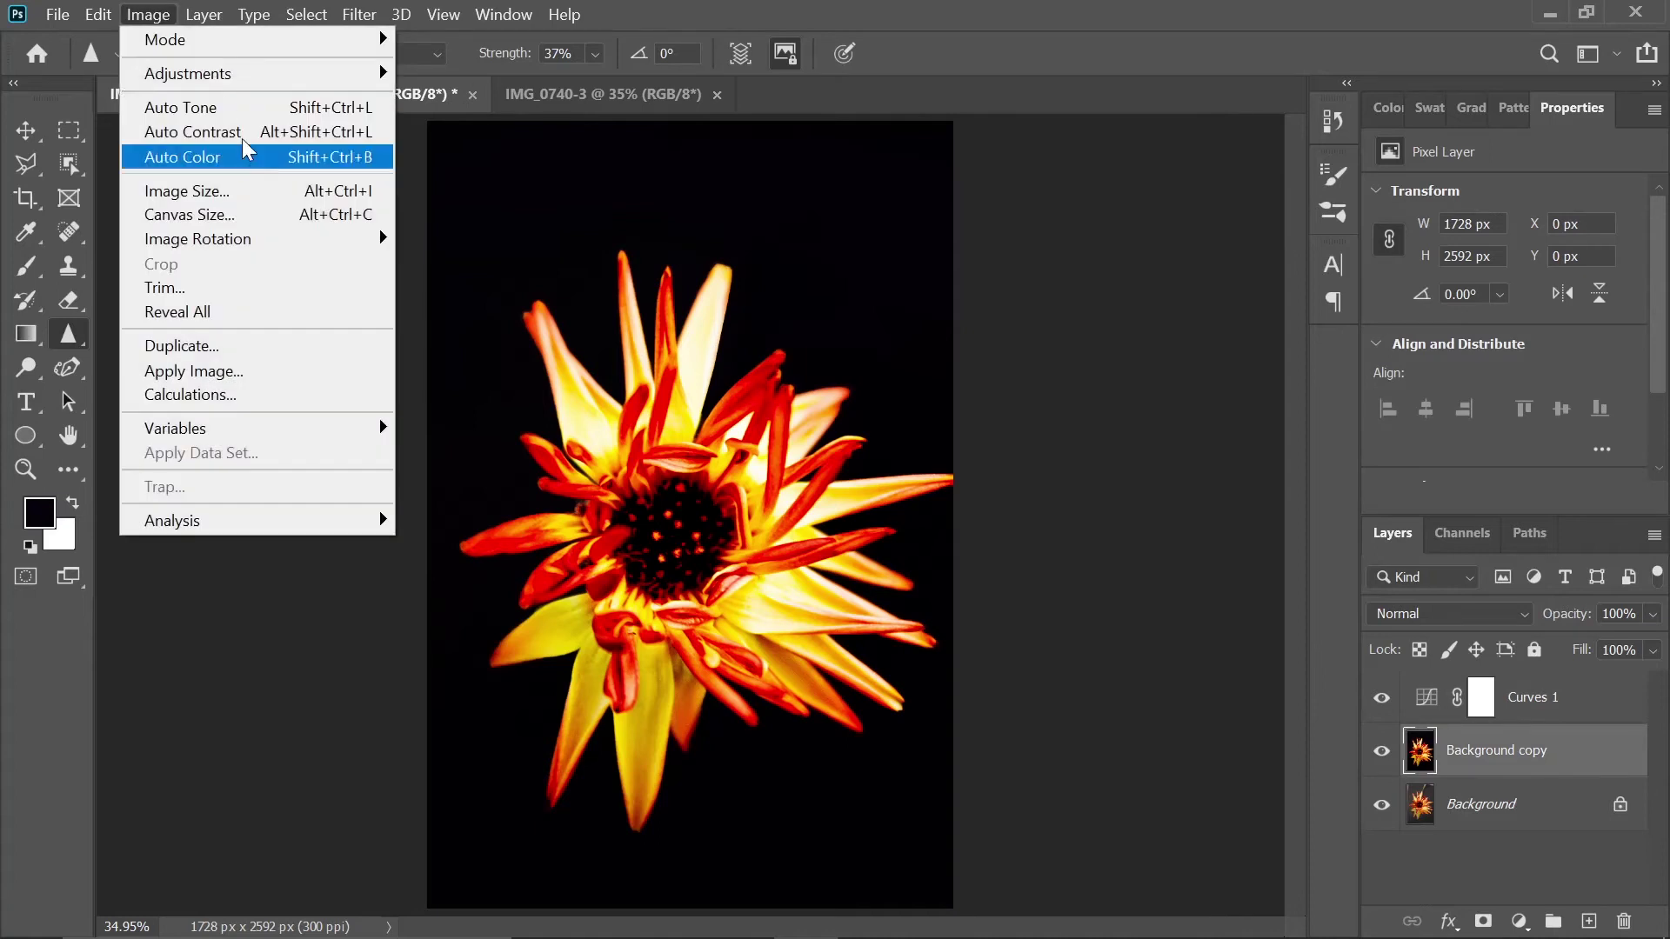
pyautogui.moveTo(270, 75)
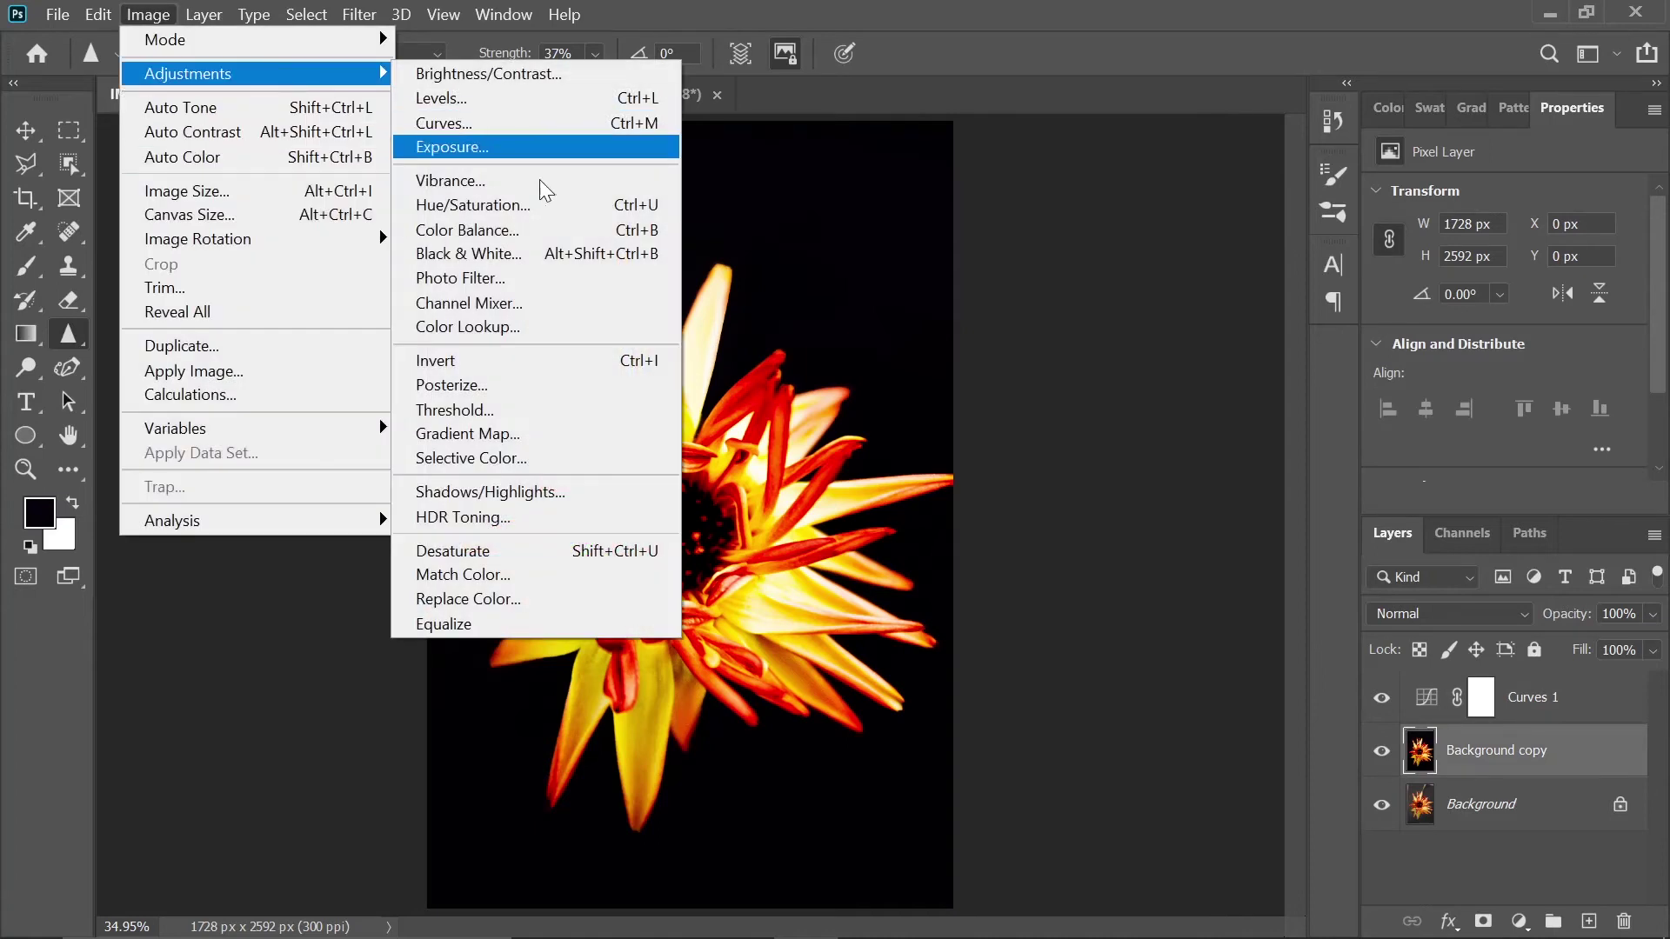
pyautogui.click(508, 492)
pyautogui.moveTo(1161, 243); pyautogui.dragTo(1040, 252)
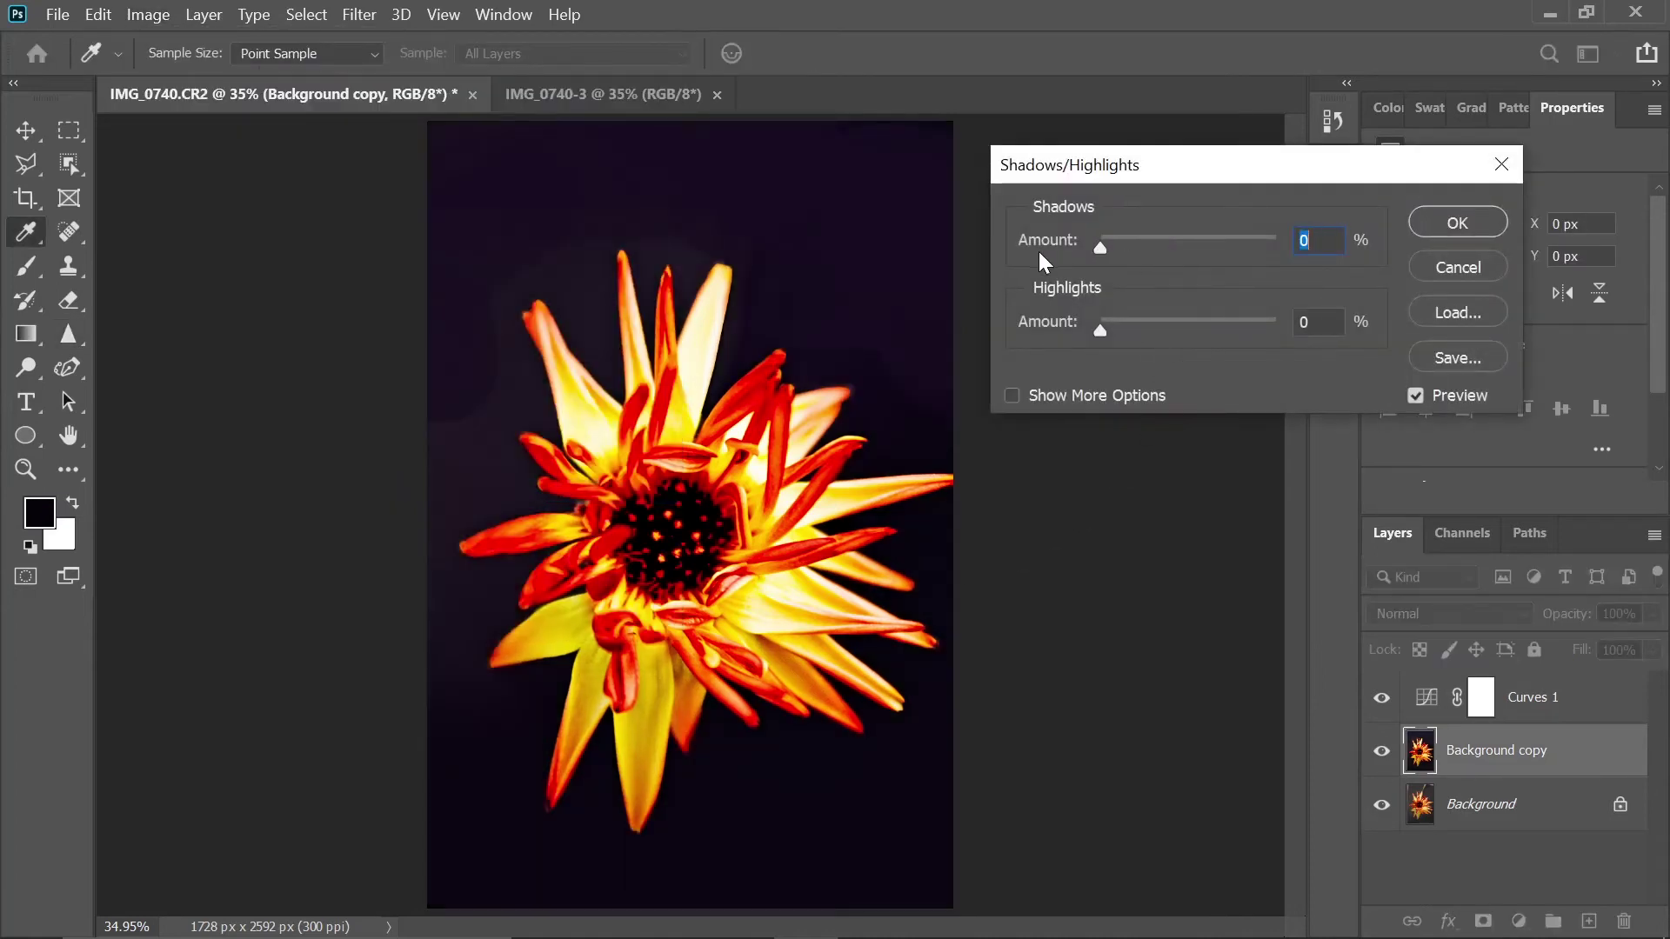
pyautogui.moveTo(1103, 330); pyautogui.dragTo(1254, 325)
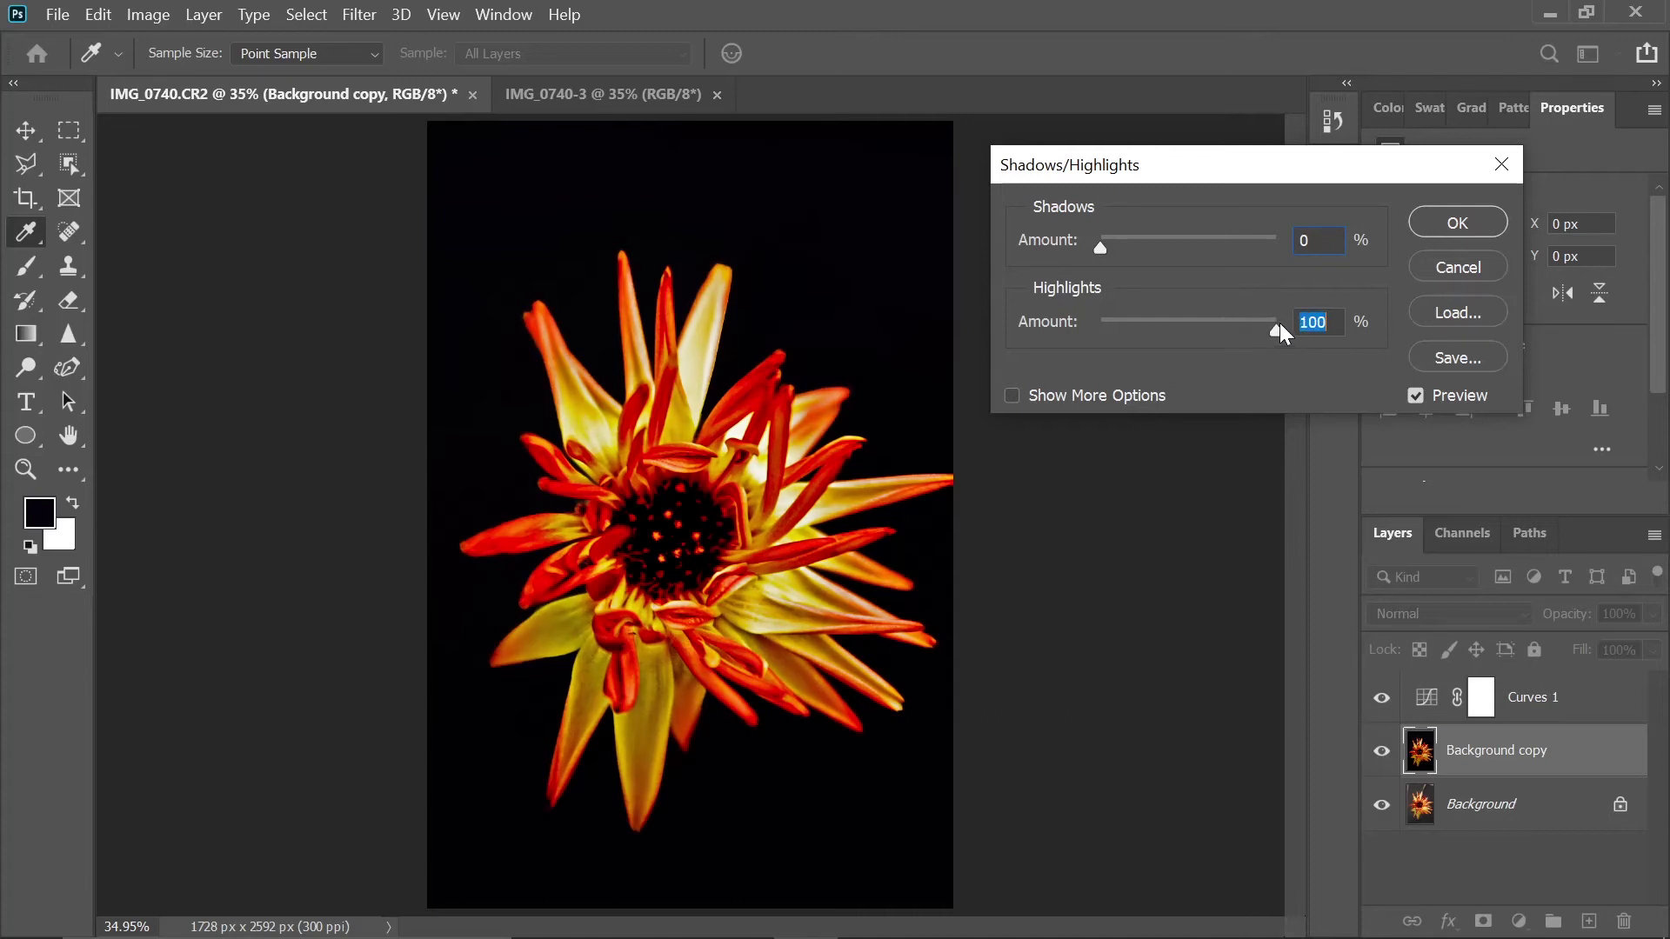
pyautogui.click(1448, 224)
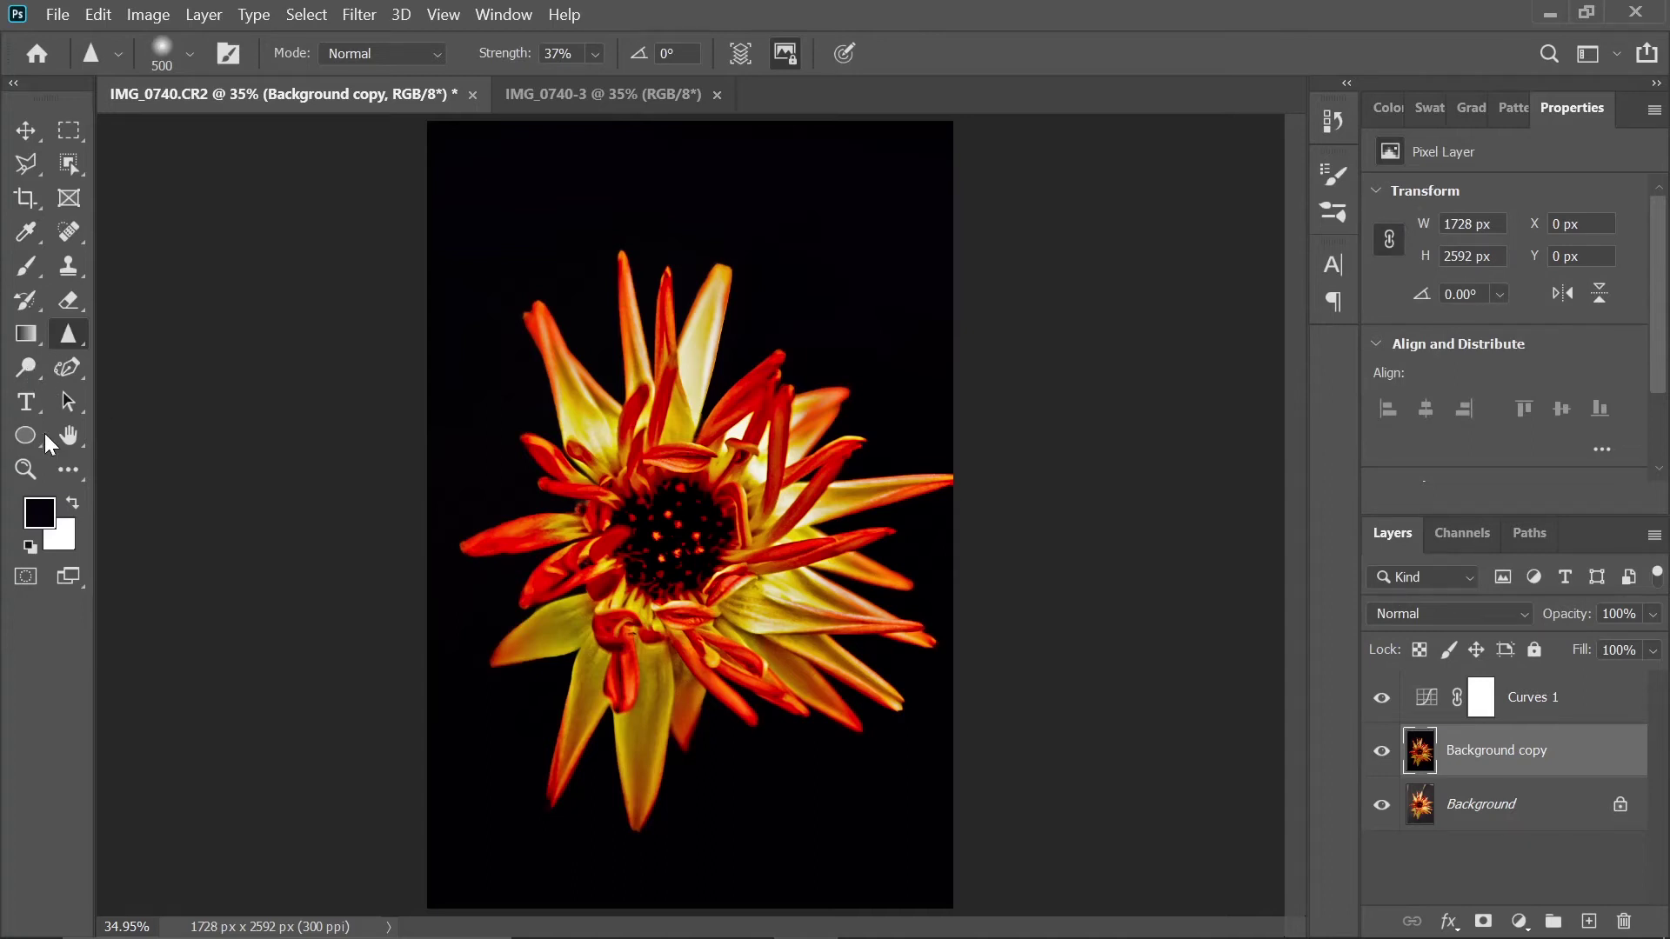
# - Set the Dodge tool to Midtones at 46% exposure and try it over the flower's centre with a 560 px brush
pyautogui.press('o')
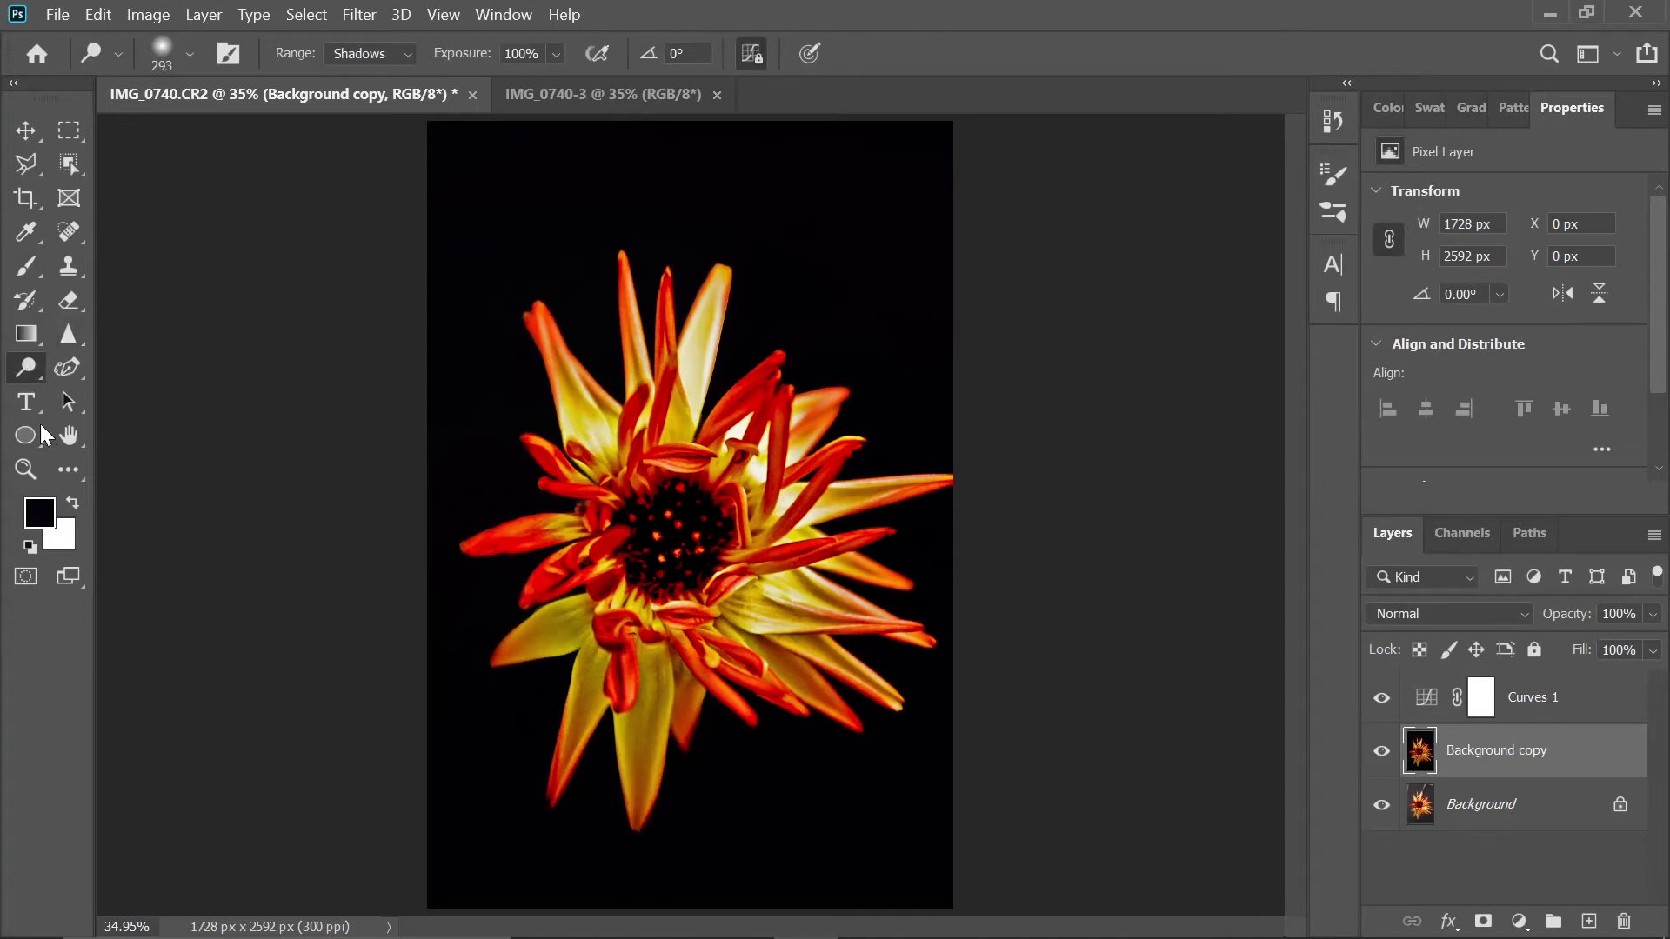
pyautogui.rightClick(29, 376)
pyautogui.click(122, 364)
pyautogui.click(373, 54)
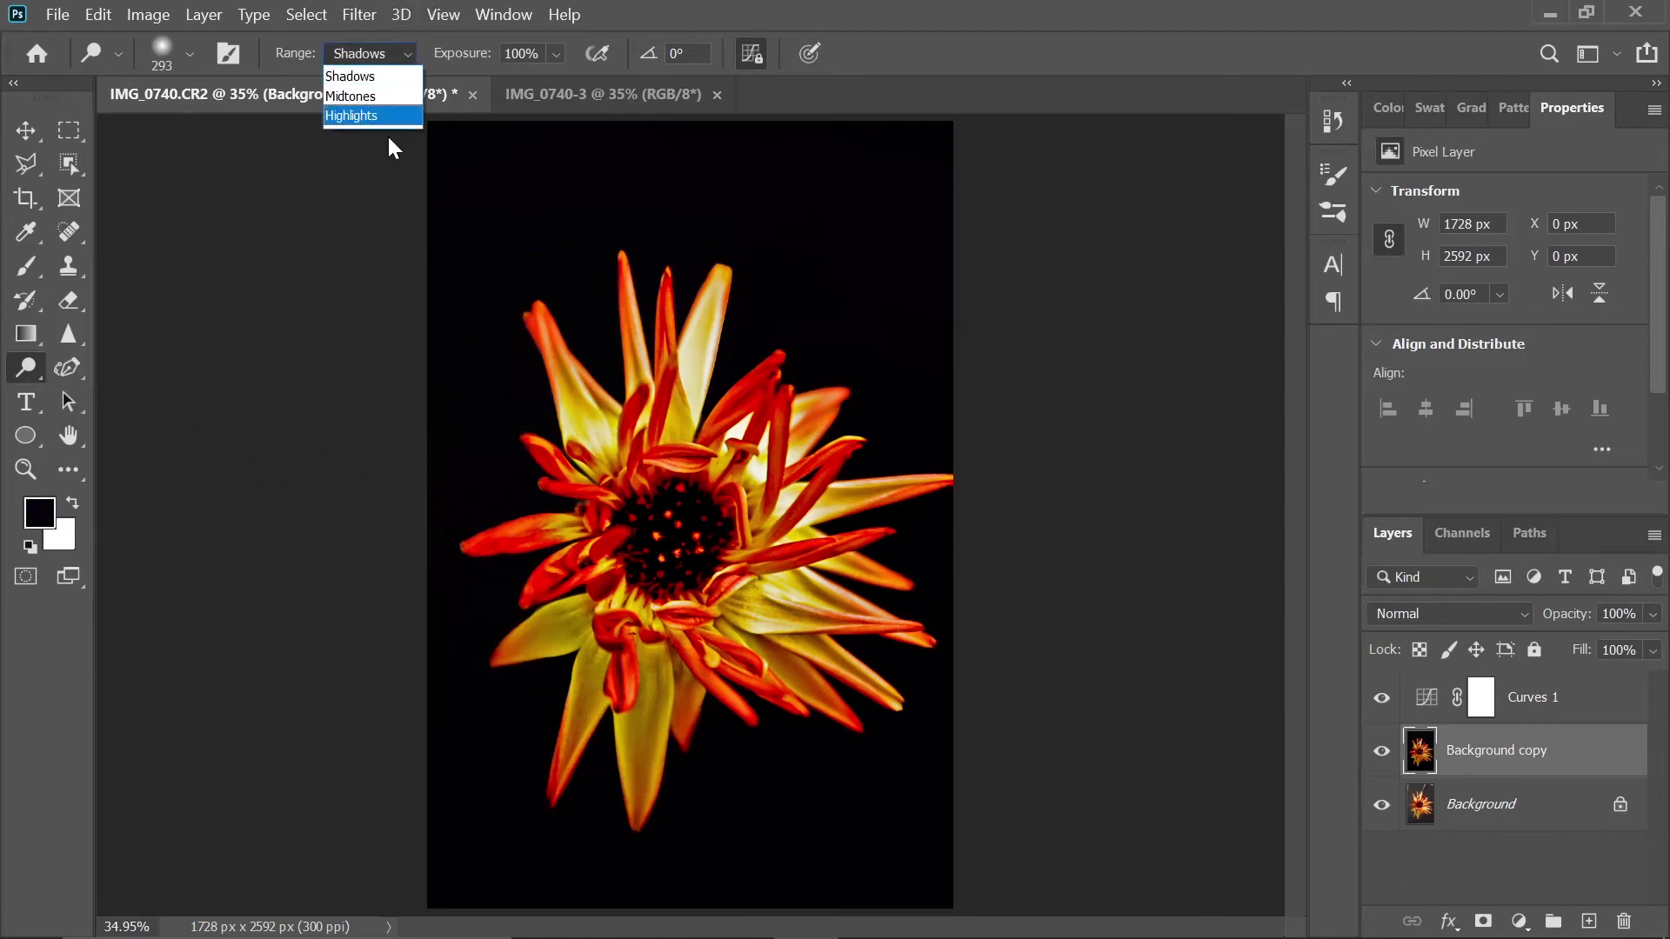
pyautogui.click(414, 93)
pyautogui.click(556, 54)
pyautogui.moveTo(609, 84); pyautogui.dragTo(536, 83)
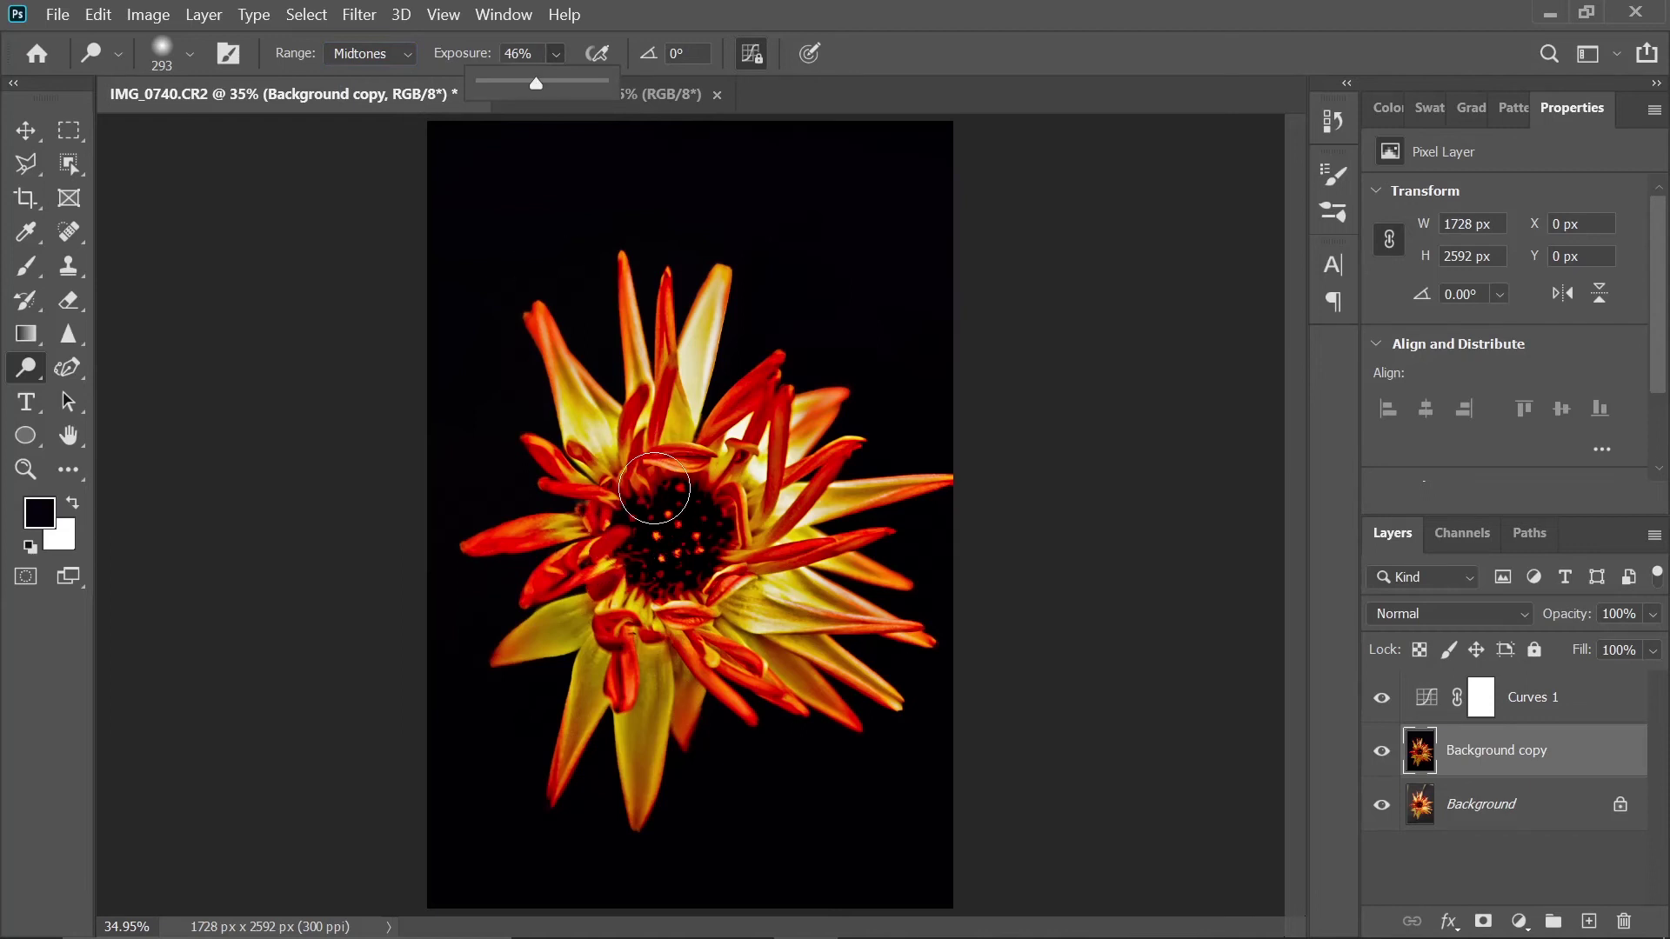
pyautogui.keyDown('alt'); pyautogui.rightClick(651, 488); pyautogui.keyUp('alt')
pyautogui.moveTo(688, 492); pyautogui.dragTo(716, 490)
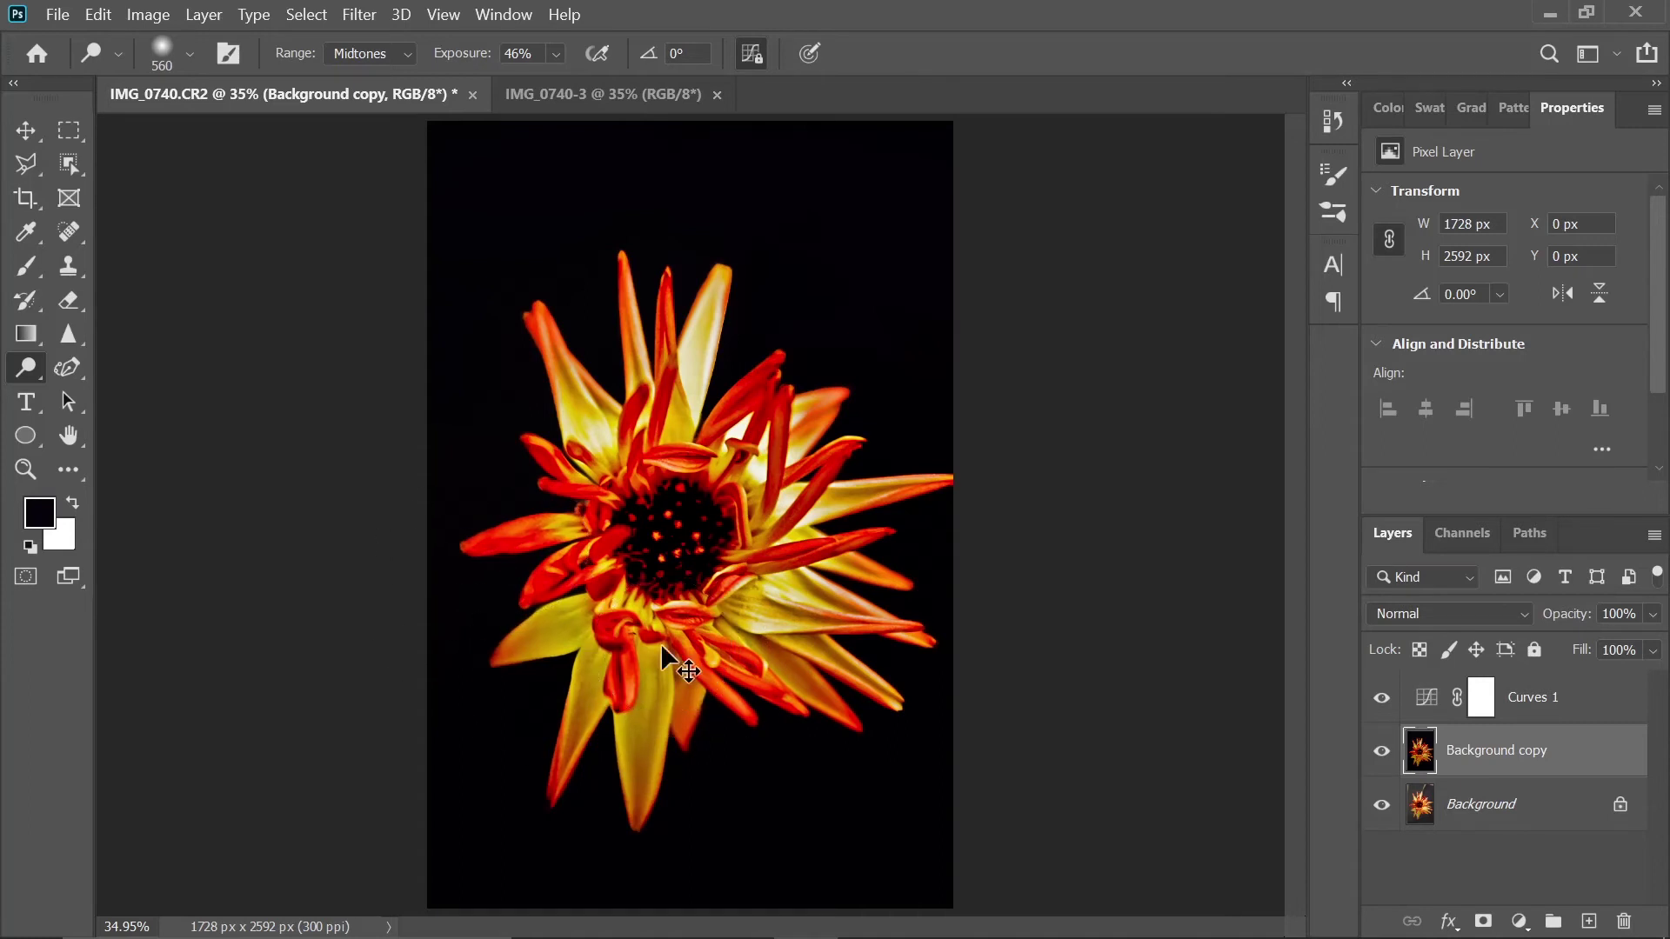
# - Lower the Dodge exposure to 15% and brush over the flower's midtones with a 1022 px brush
pyautogui.click(551, 54)
pyautogui.click(541, 80)
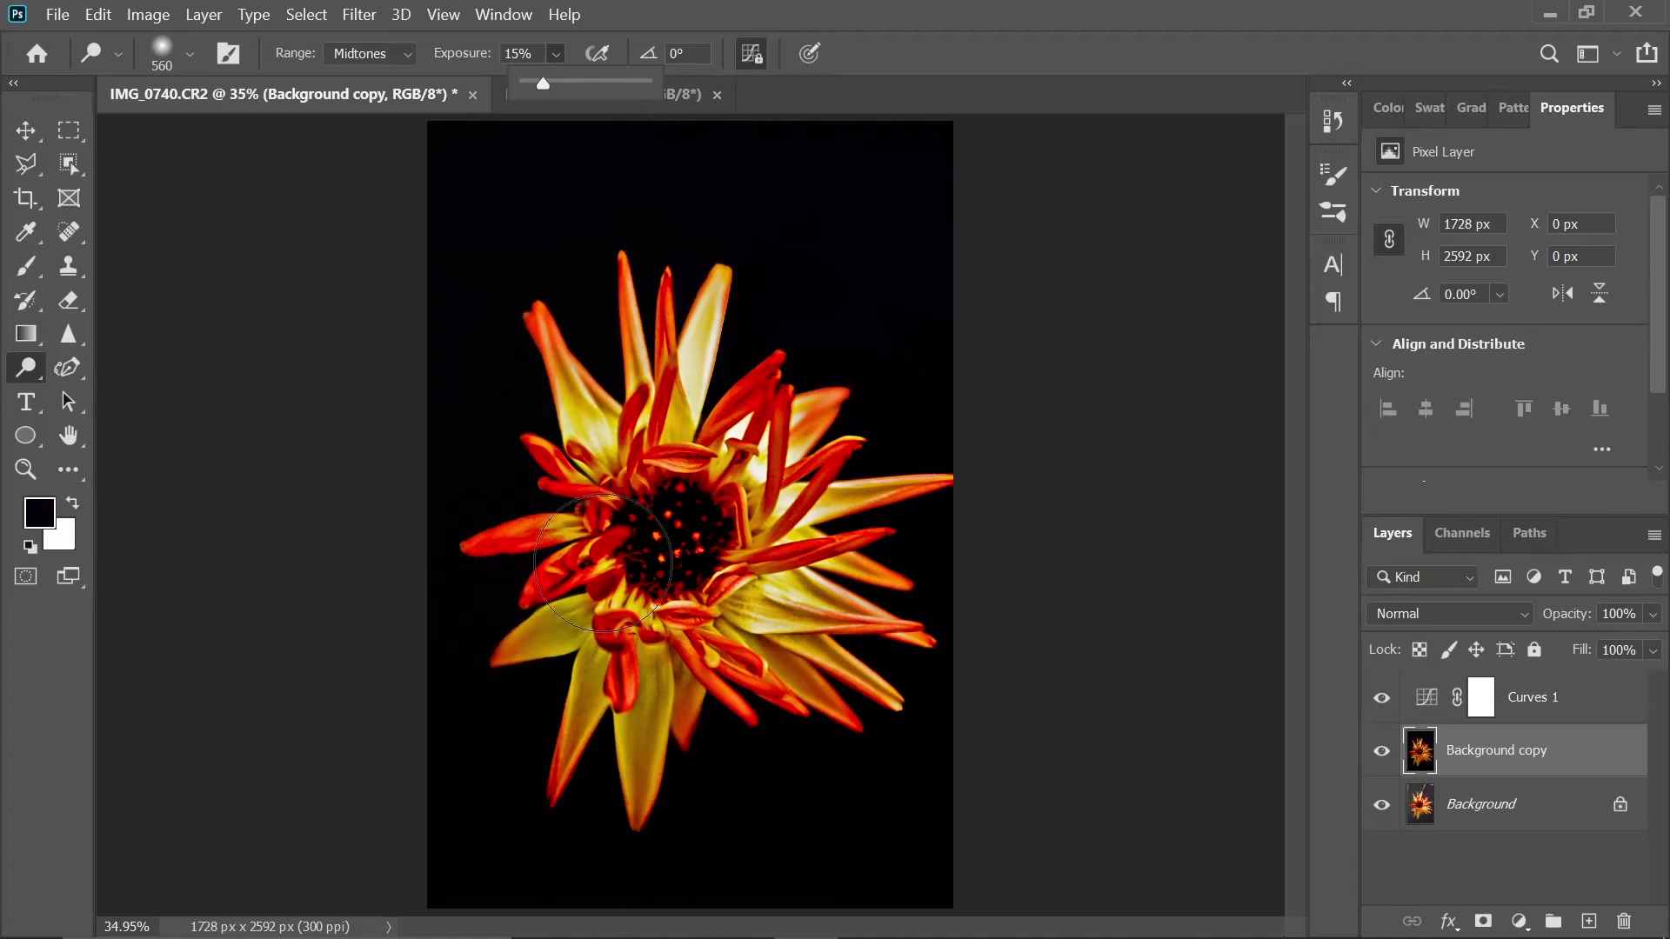
pyautogui.moveTo(808, 500)
pyautogui.mouseDown()
pyautogui.moveTo(694, 483)
pyautogui.moveTo(609, 520)
pyautogui.moveTo(788, 666)
pyautogui.moveTo(774, 435)
pyautogui.moveTo(566, 368)
pyautogui.moveTo(570, 812)
pyautogui.moveTo(827, 430)
pyautogui.moveTo(734, 257)
pyautogui.moveTo(890, 596)
pyautogui.moveTo(693, 764)
pyautogui.moveTo(666, 706)
pyautogui.mouseUp()
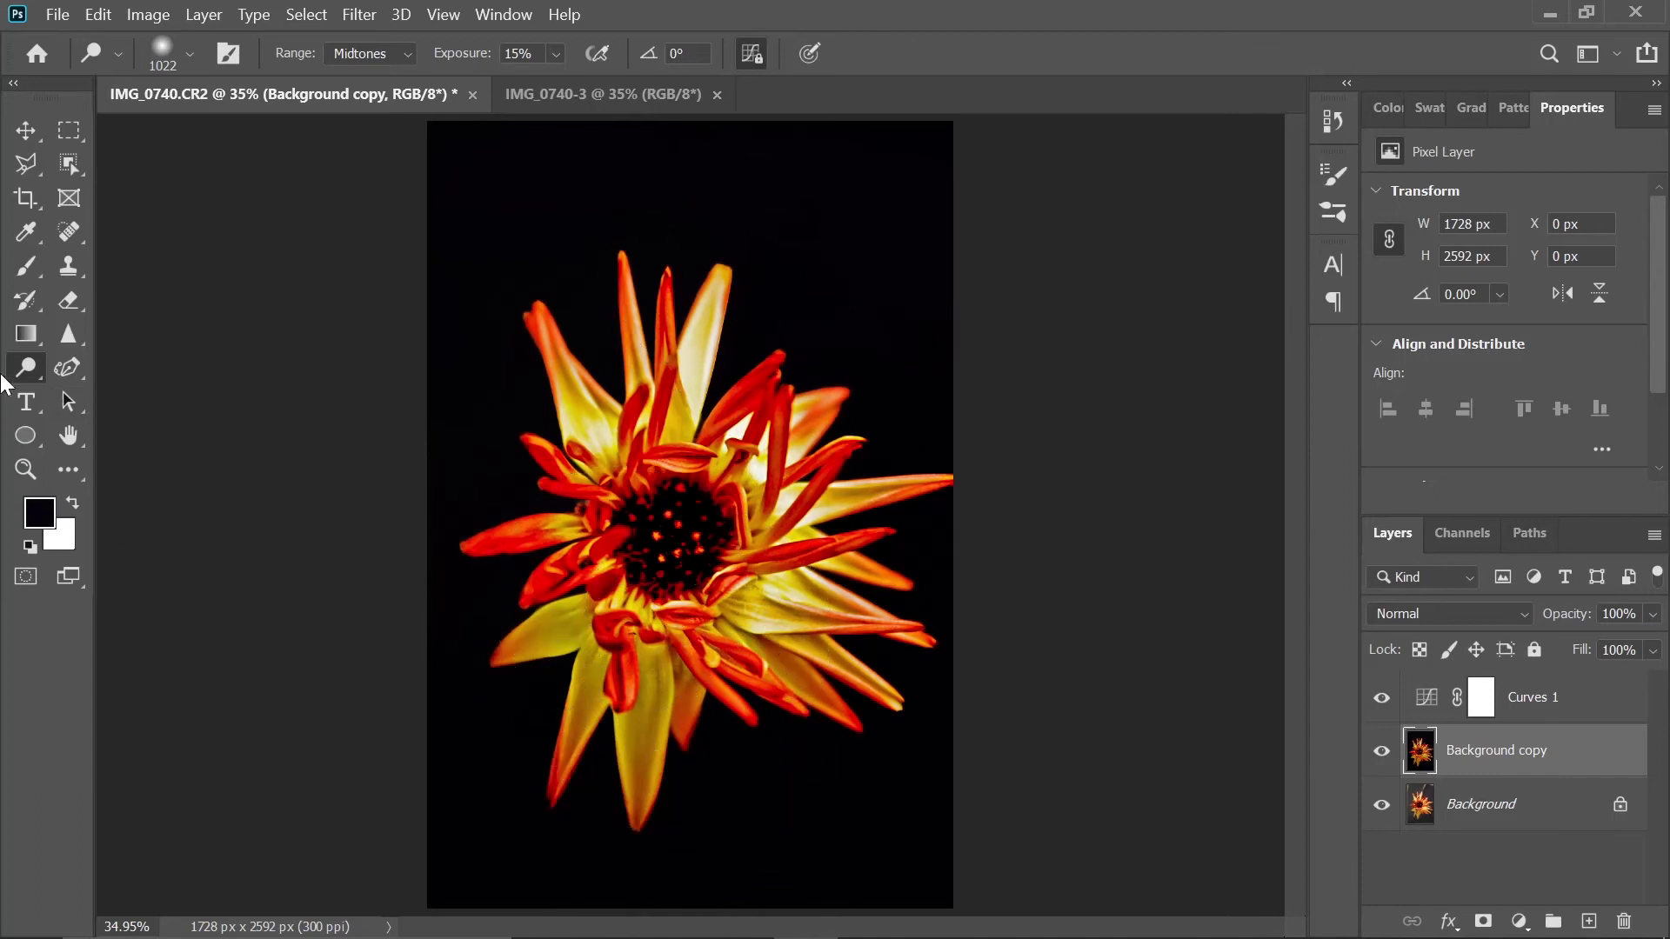
# - Burn the flower's midtones at 49% exposure with a 984 px brush
pyautogui.click(24, 335)
pyautogui.click(24, 367)
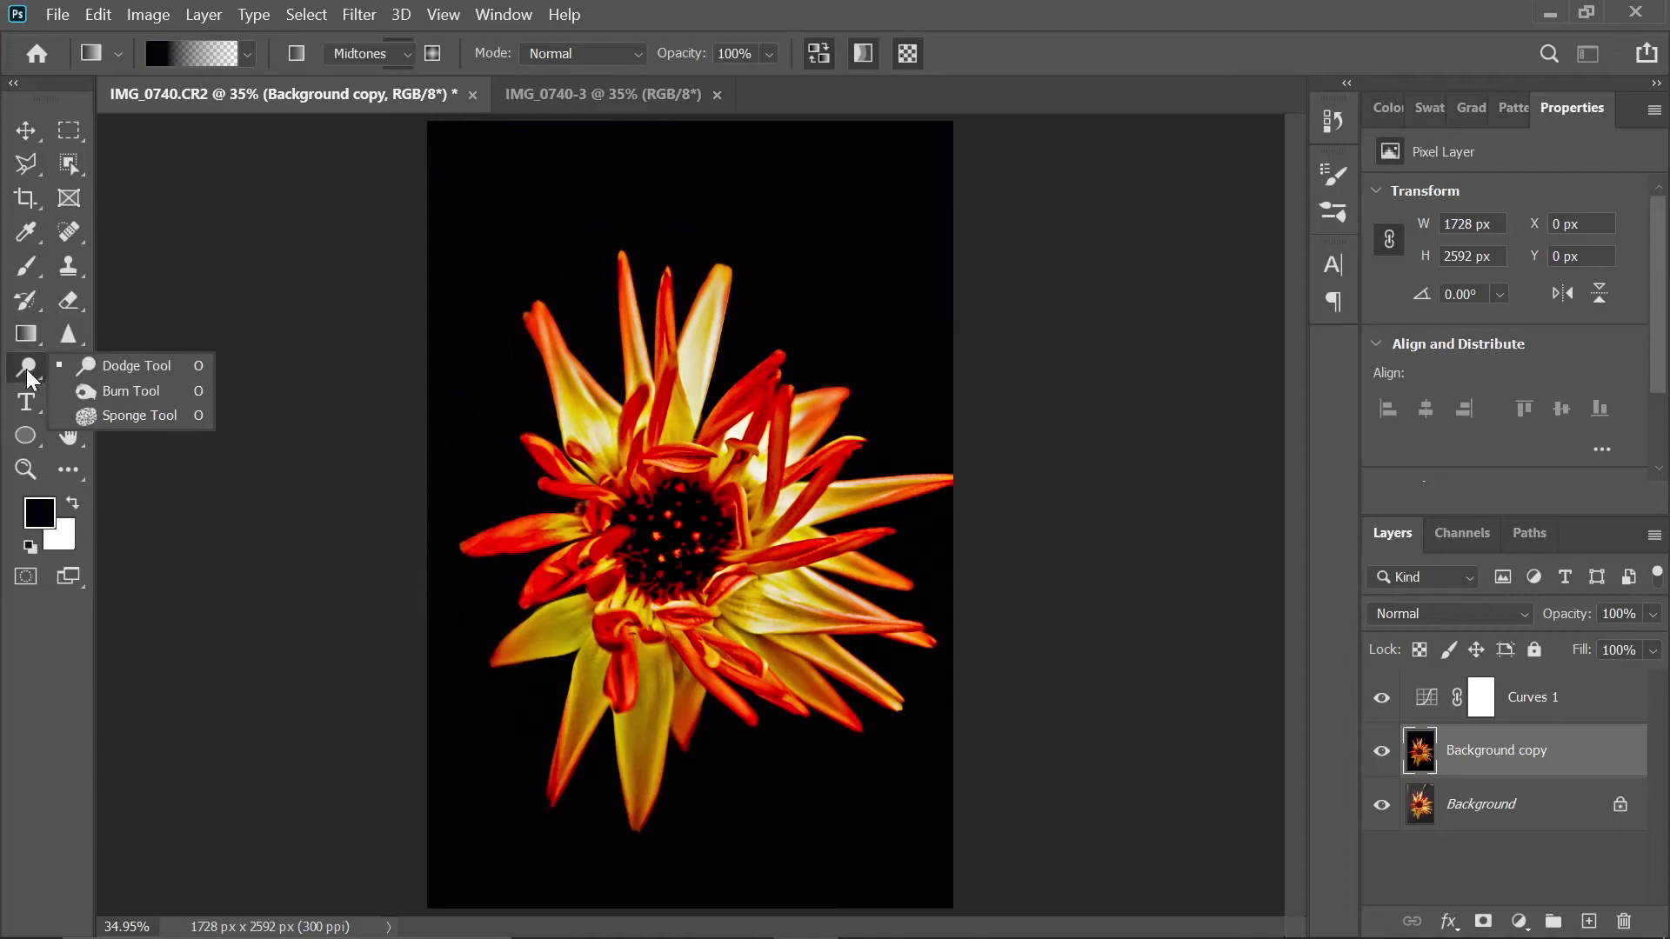
pyautogui.click(105, 393)
pyautogui.click(565, 53)
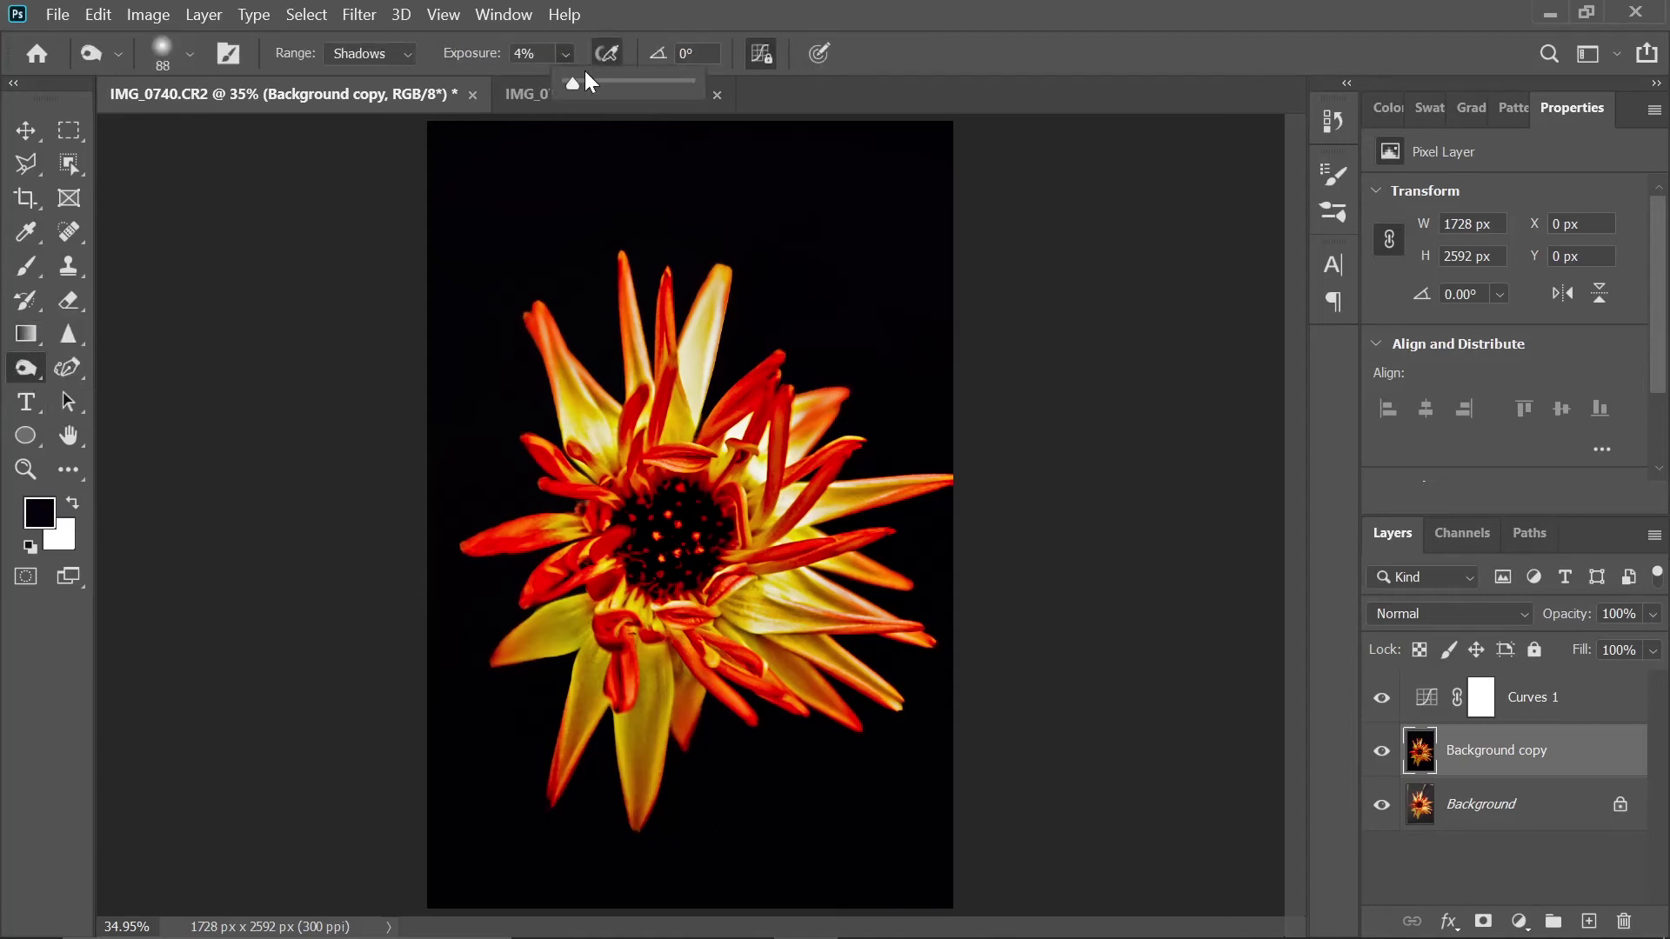
pyautogui.click(626, 81)
pyautogui.click(372, 53)
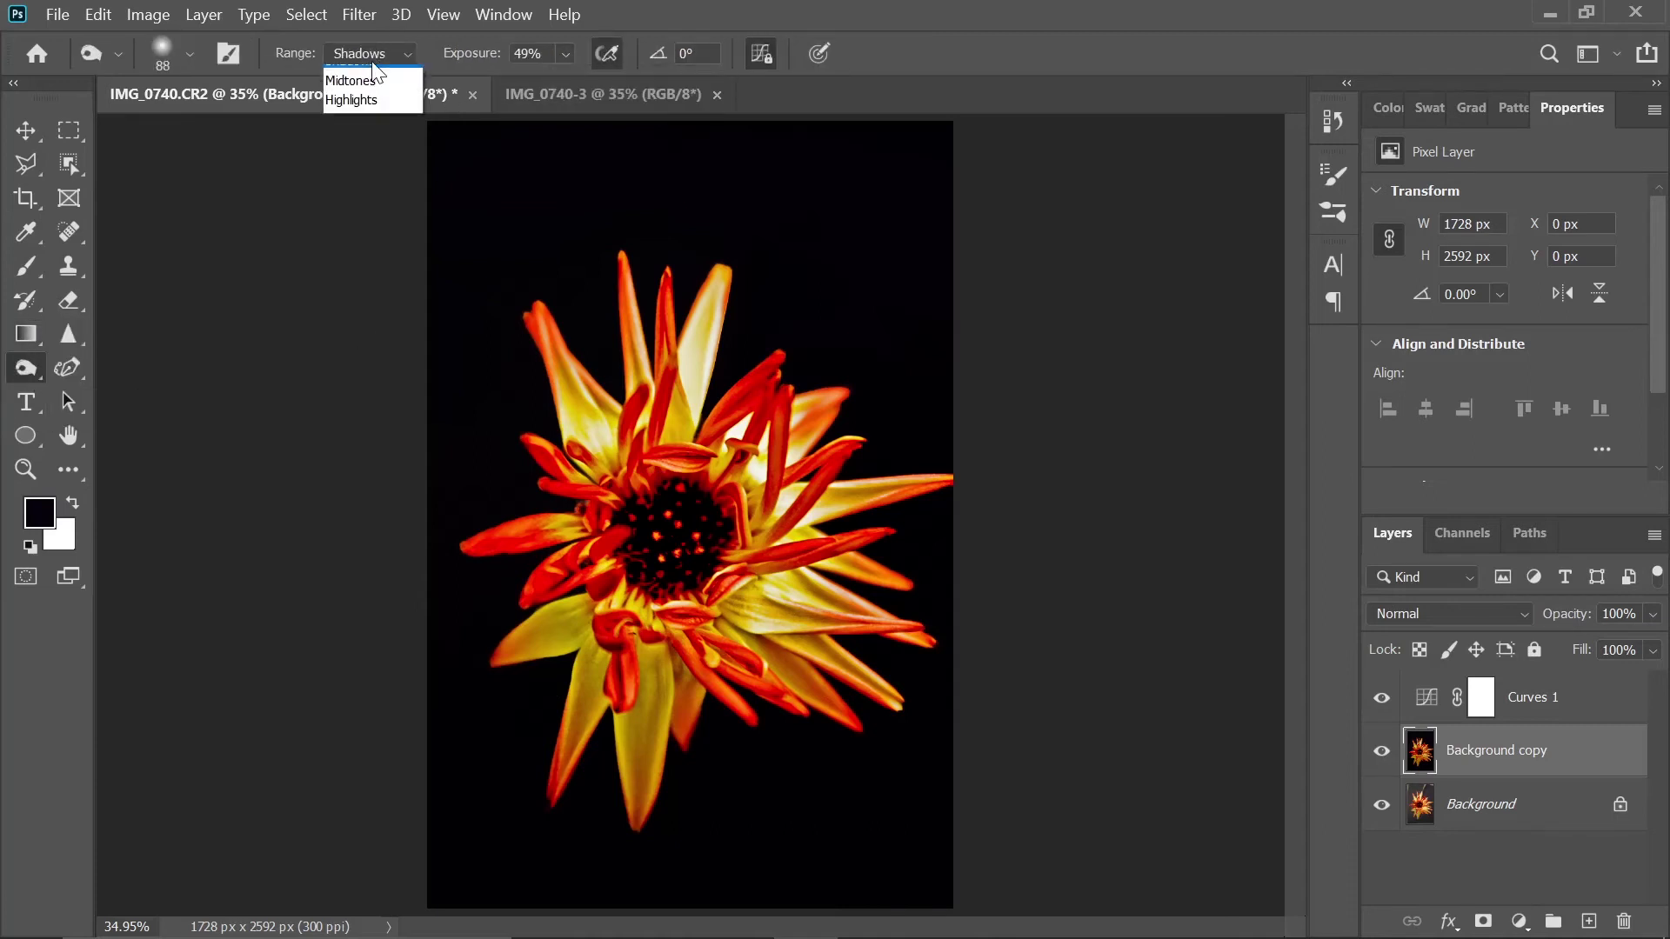
pyautogui.click(375, 92)
pyautogui.moveTo(602, 543); pyautogui.dragTo(813, 513)
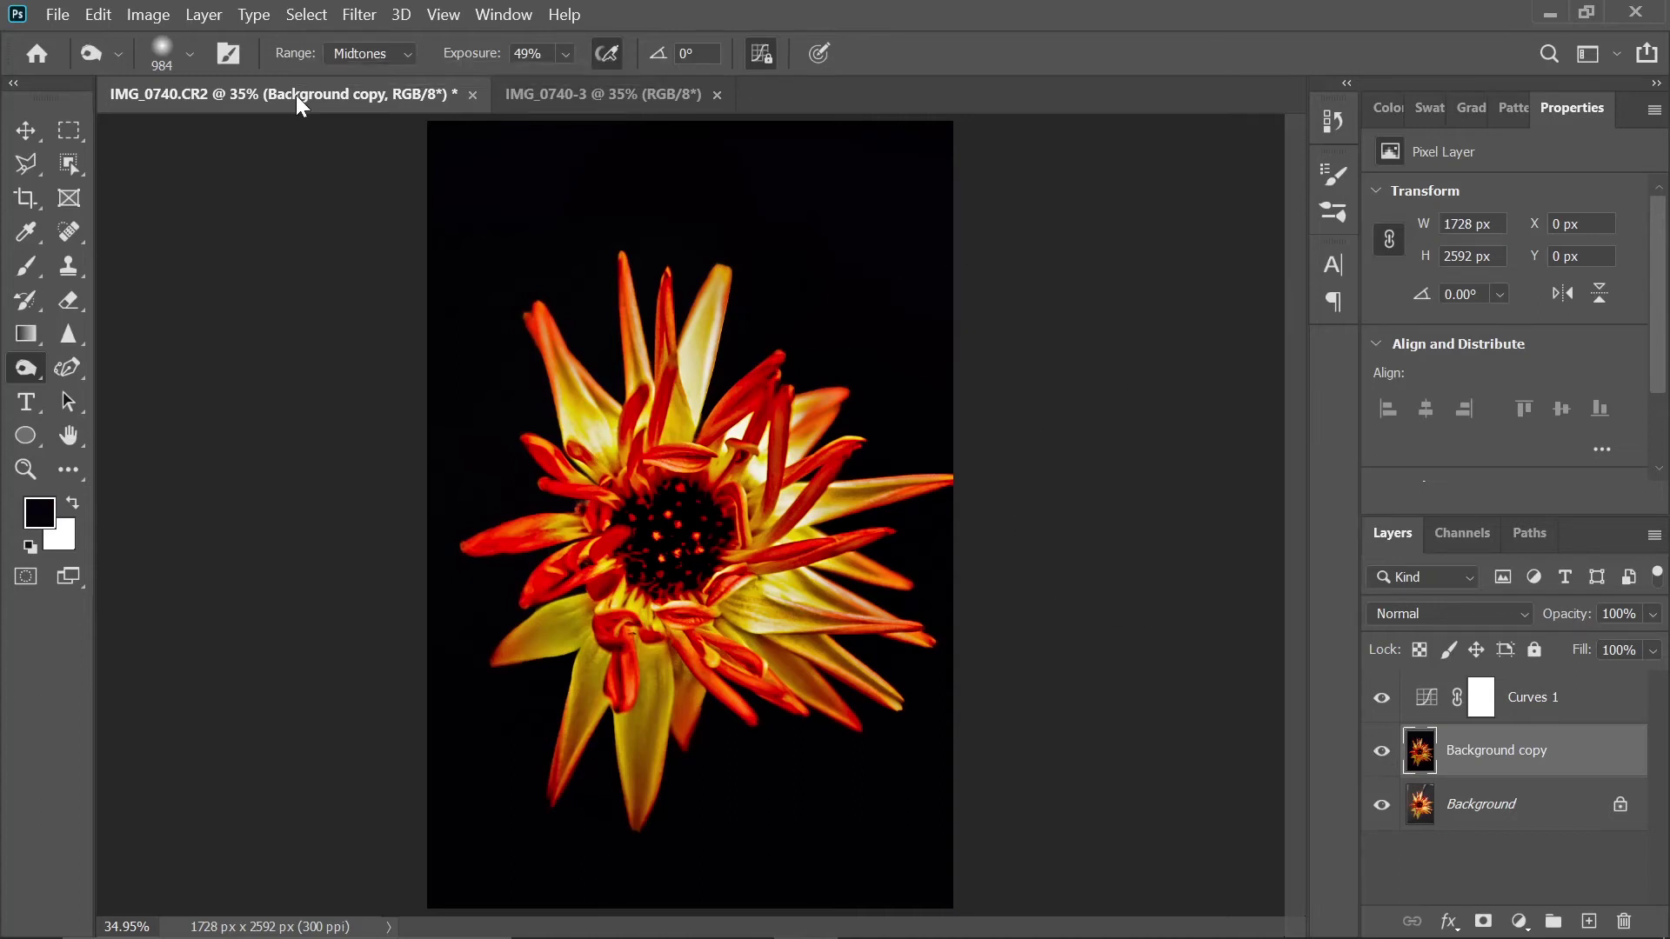
# - Compare the edited flower on black with the unedited photo in the IMG_0740-3 document
pyautogui.click(572, 92)
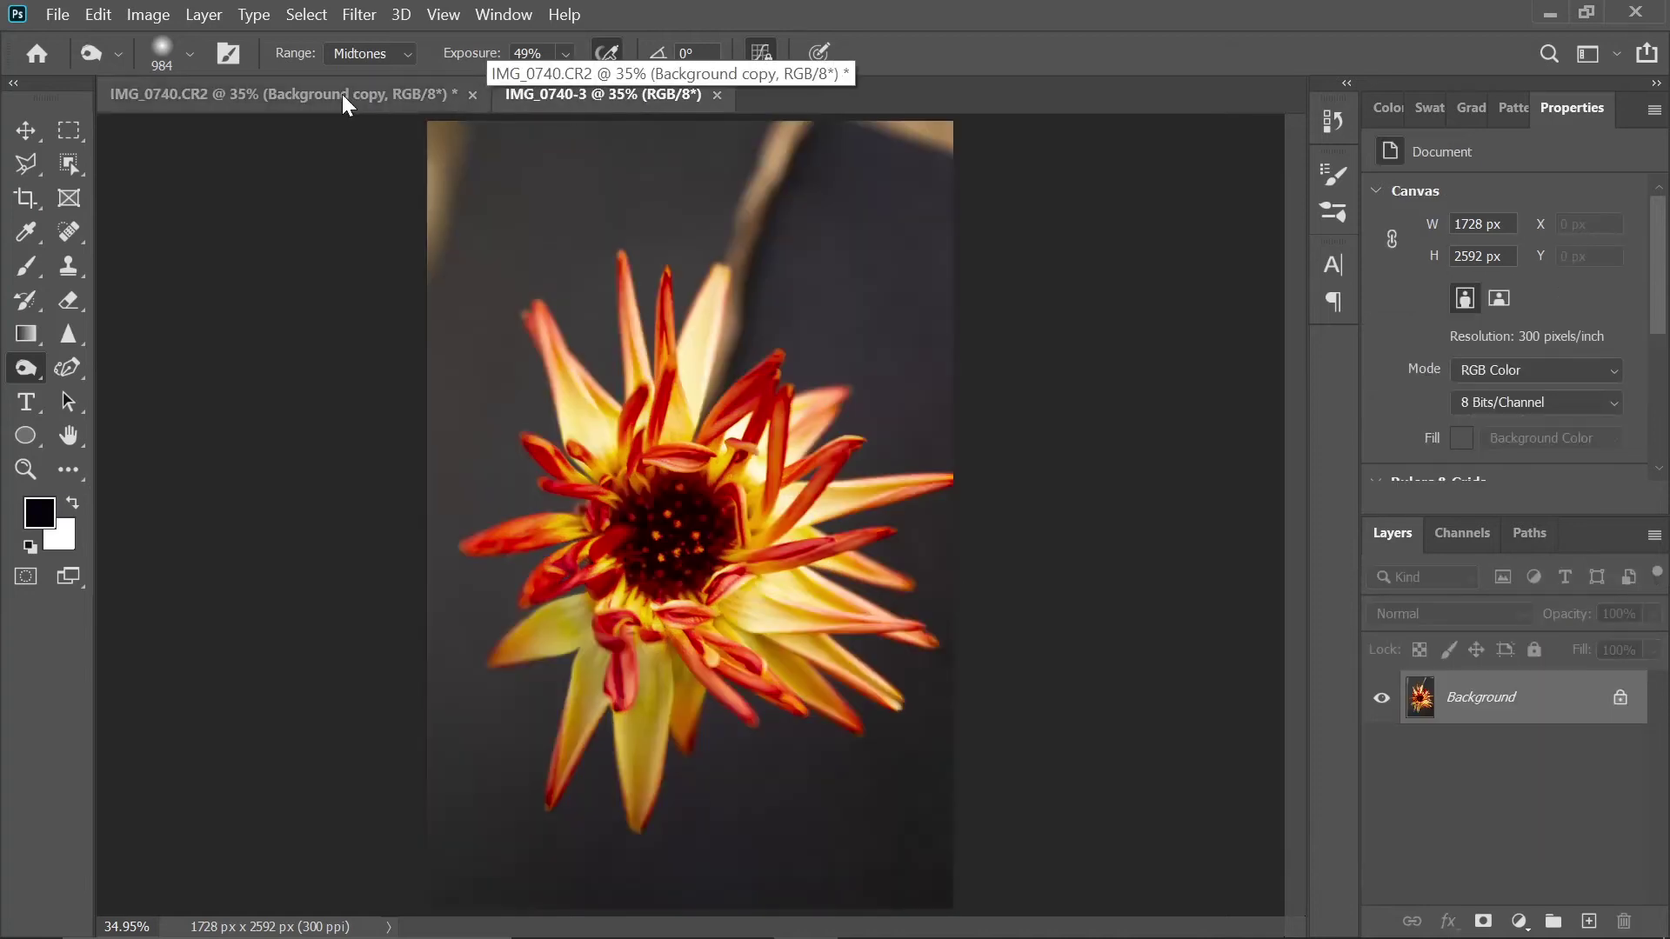
pyautogui.click(342, 94)
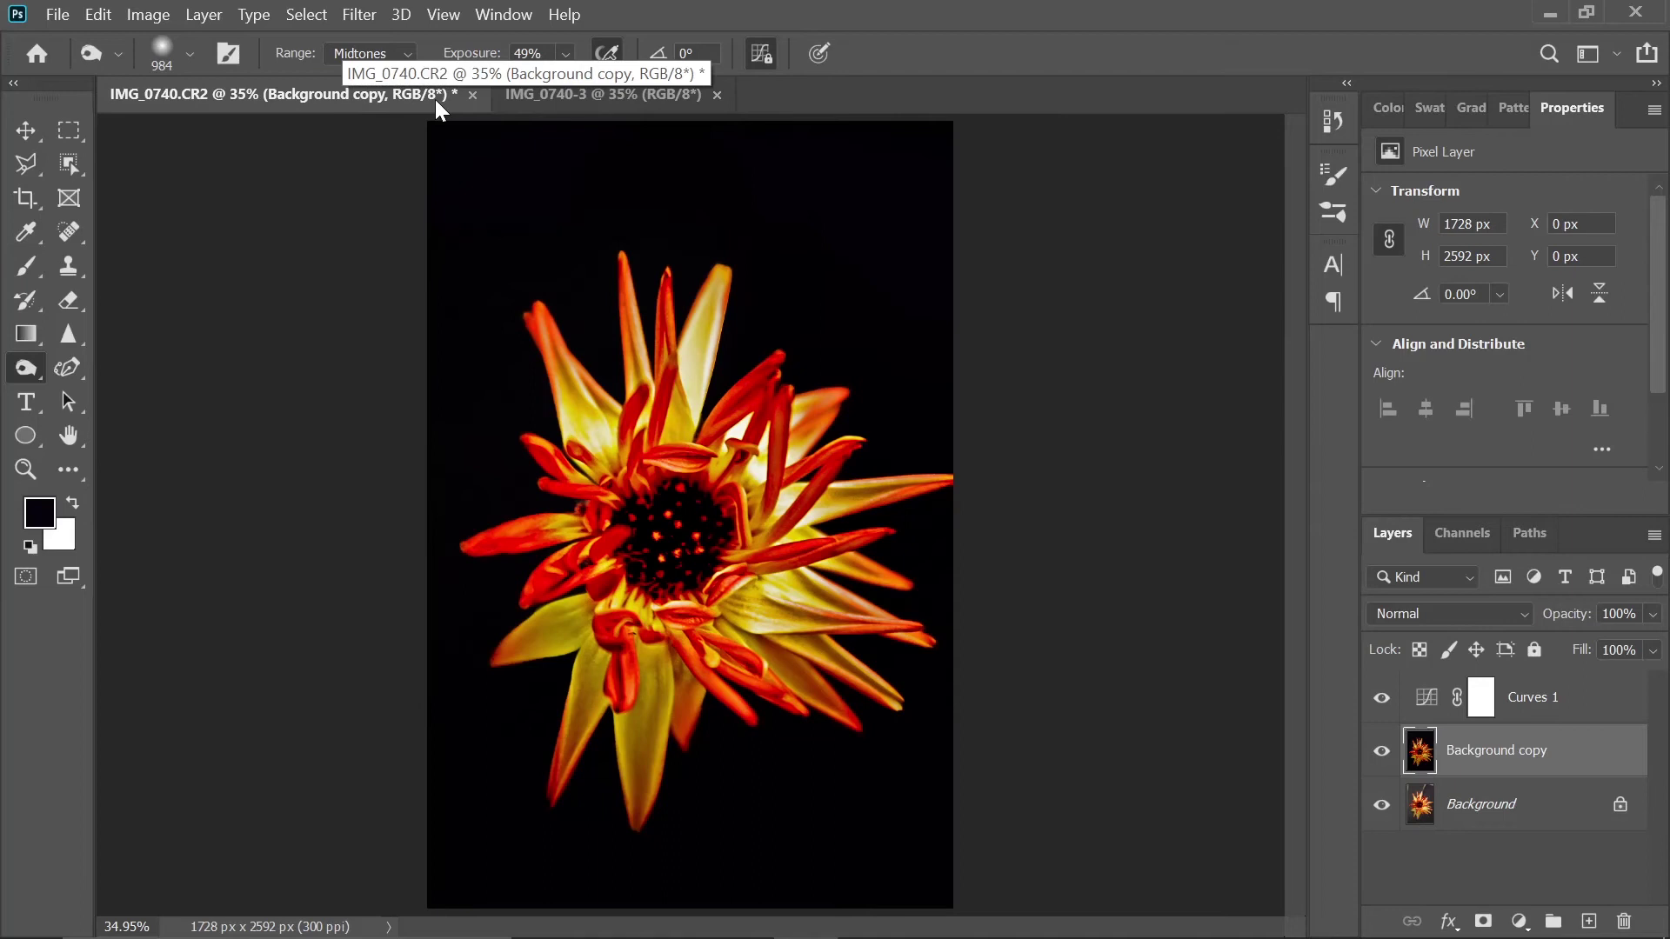
pyautogui.click(613, 93)
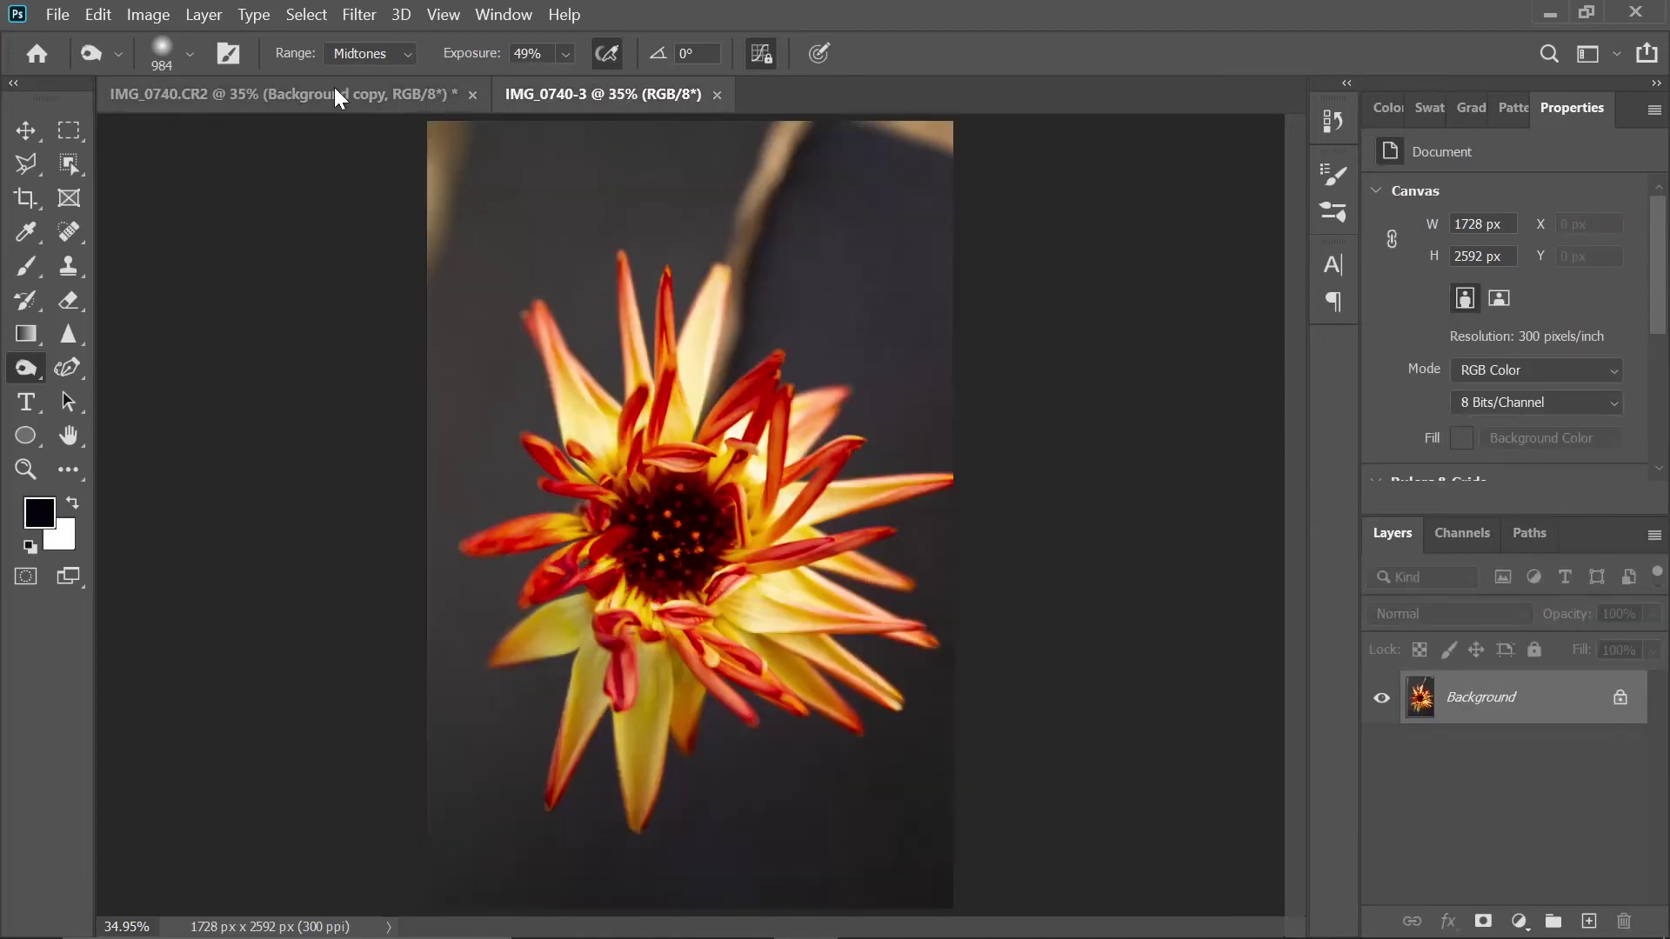
pyautogui.click(334, 93)
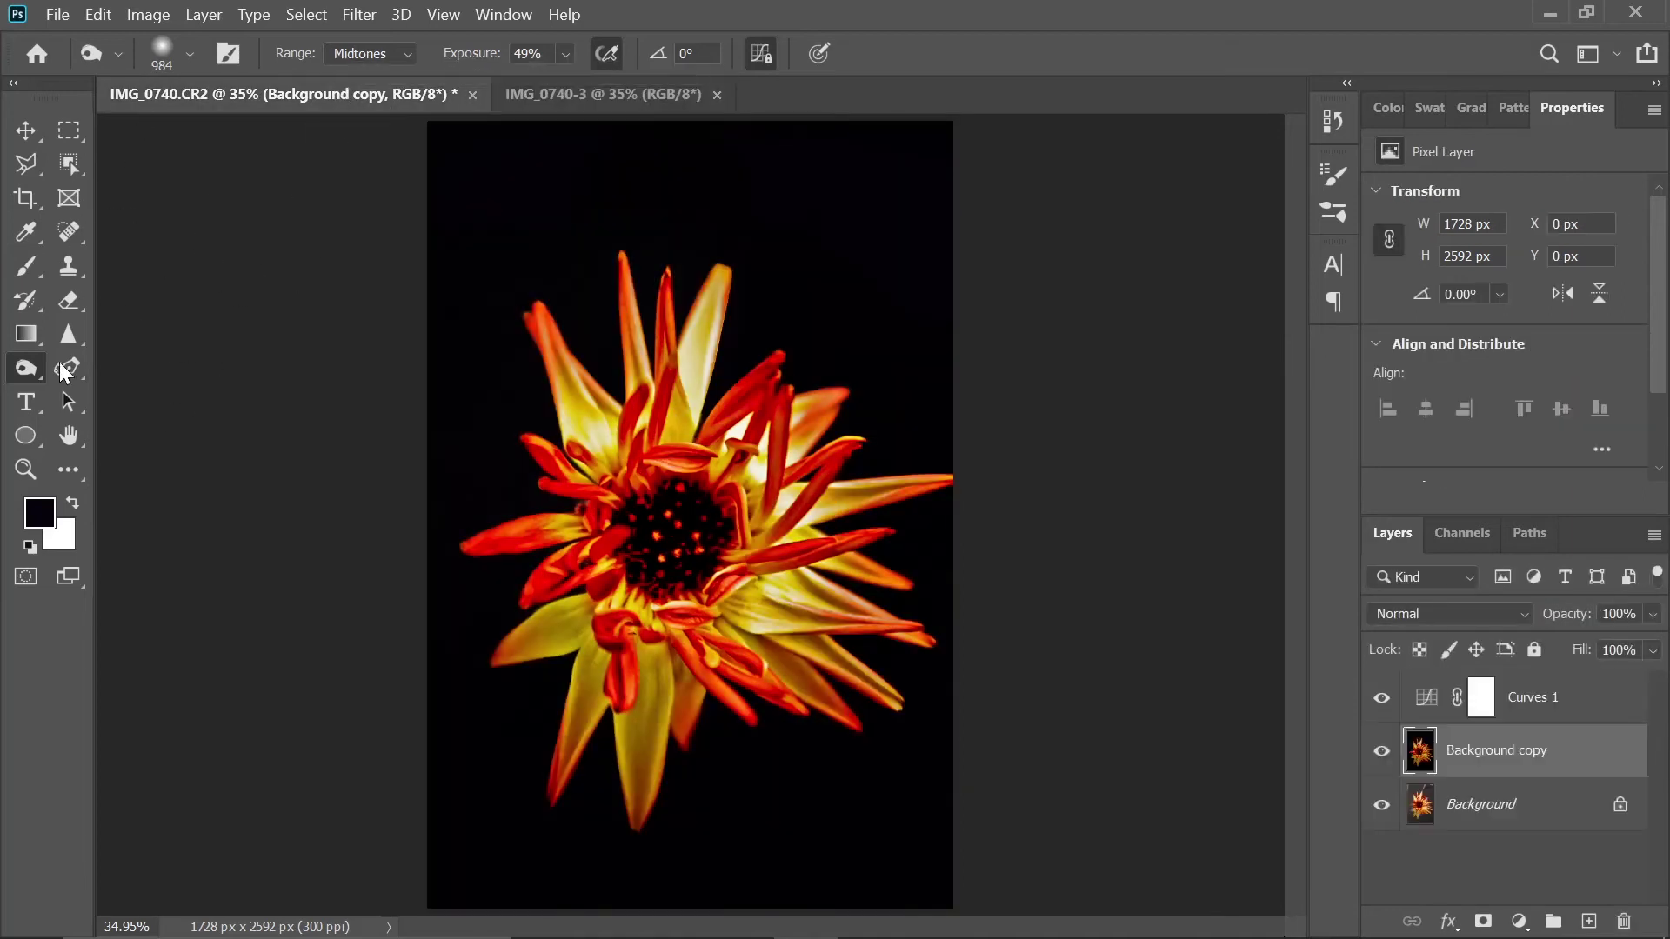
# - Dodge the midtones of the inner petals around the flower's dark centre at 15% exposure with a 197 px brush
pyautogui.rightClick(24, 364)
pyautogui.click(133, 369)
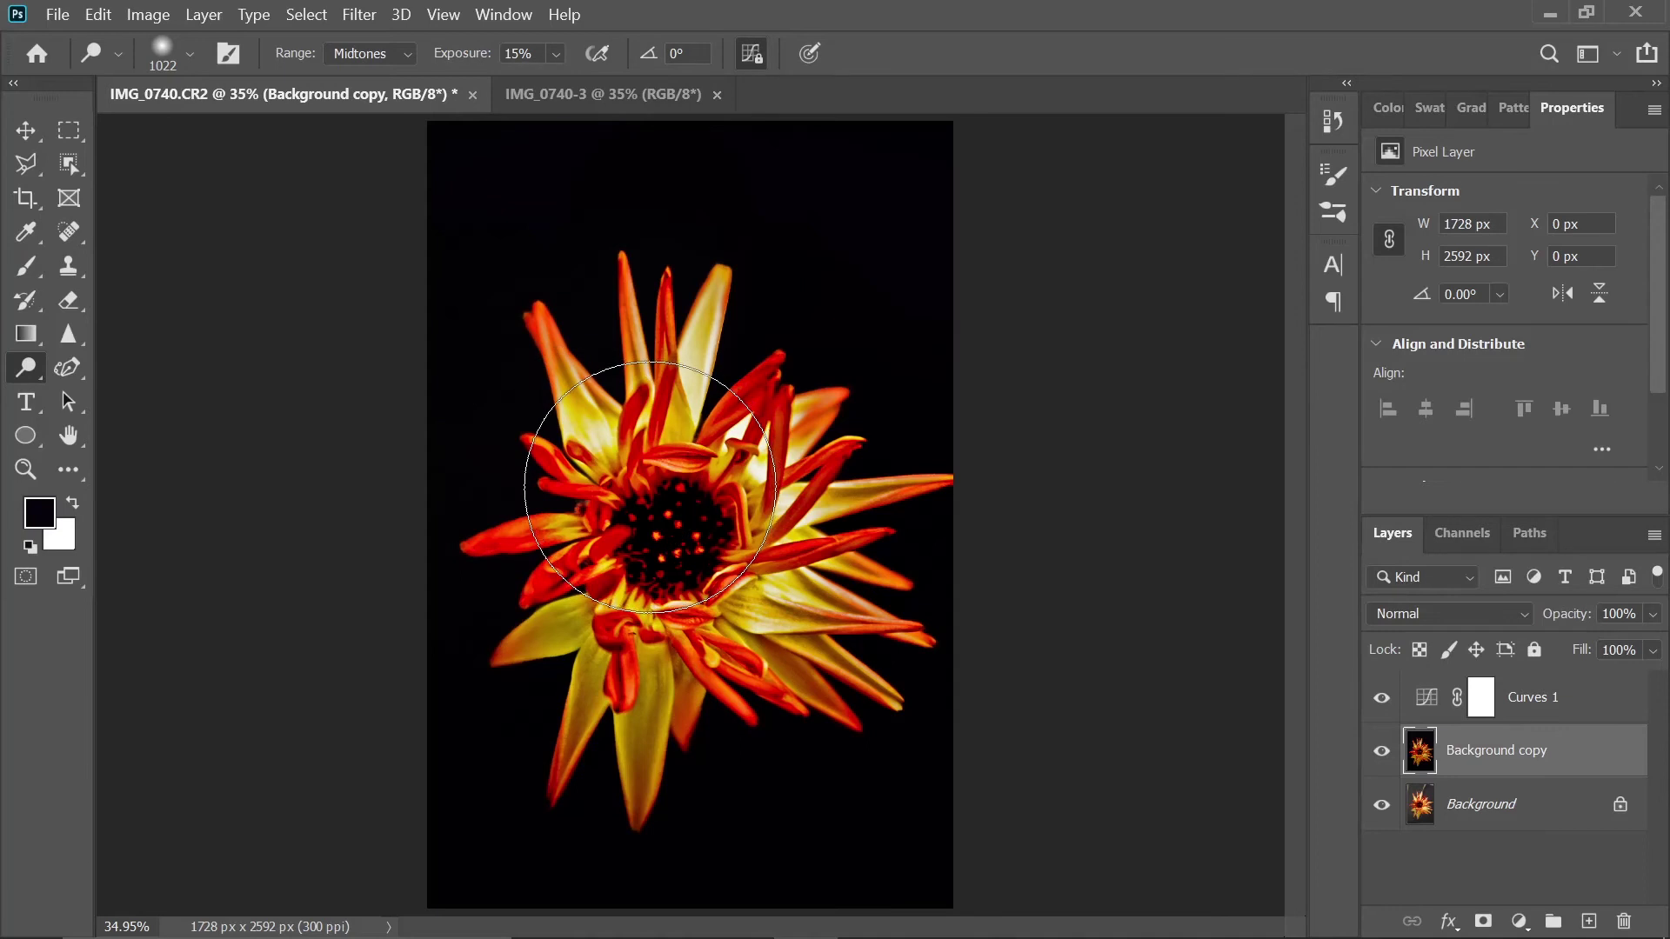
pyautogui.press('z')
pyautogui.rightClick(648, 485)
pyautogui.press('Escape')
pyautogui.moveTo(646, 494); pyautogui.dragTo(783, 499)
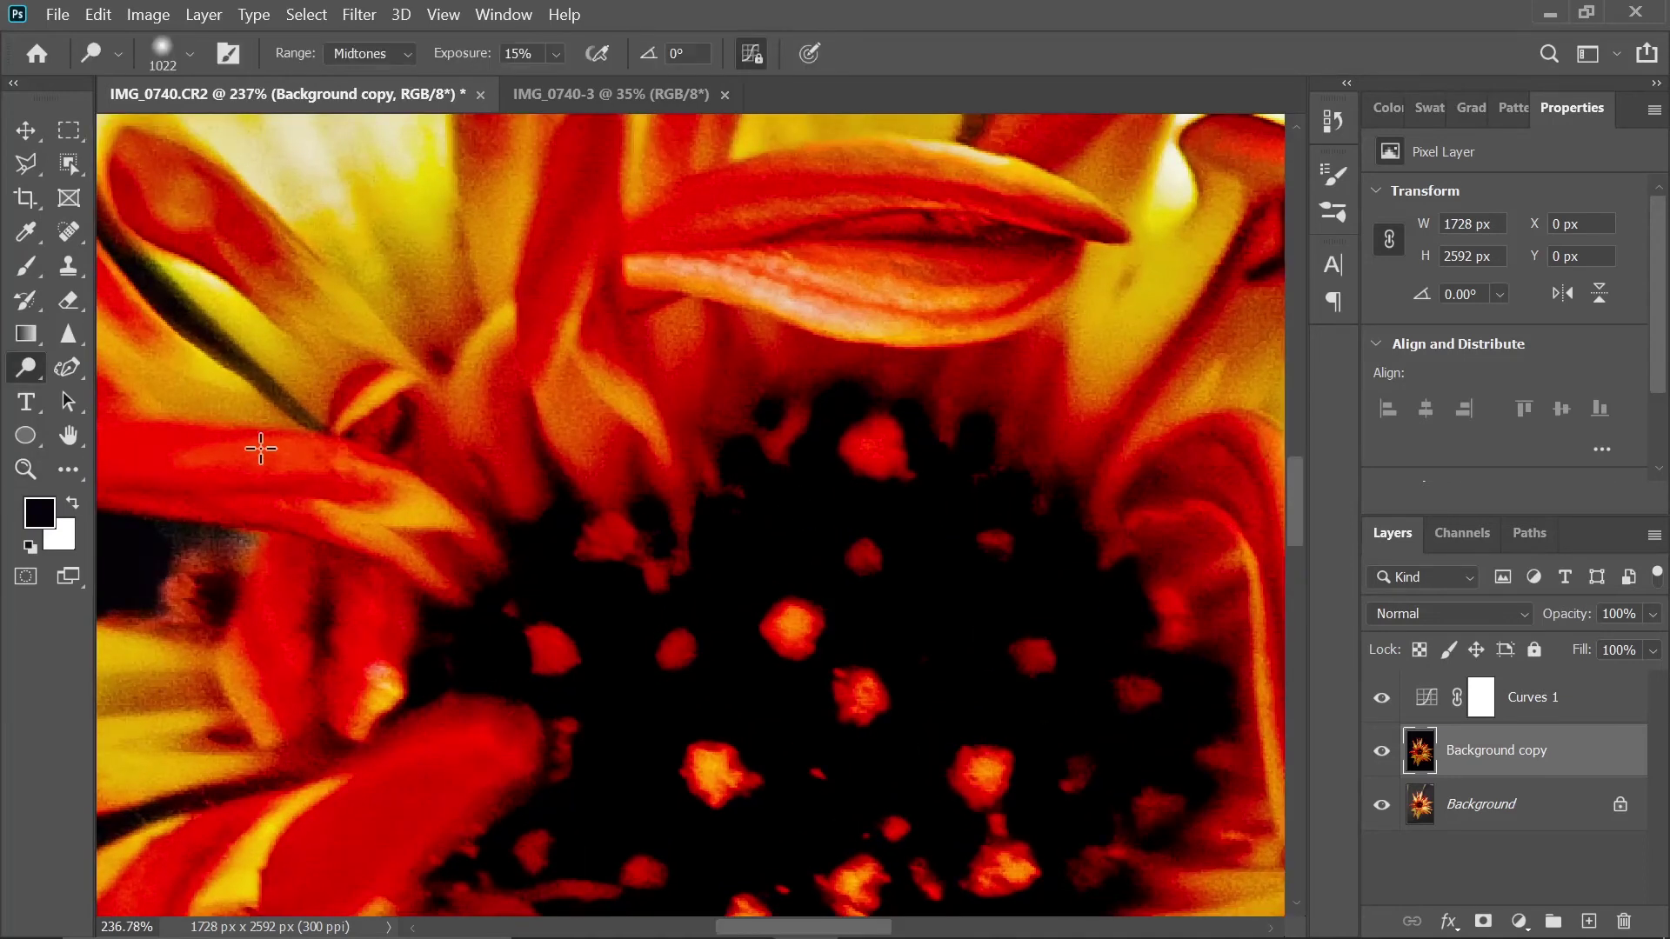
pyautogui.rightClick(30, 376)
pyautogui.click(112, 366)
pyautogui.moveTo(803, 492); pyautogui.dragTo(707, 525)
pyautogui.moveTo(988, 527); pyautogui.dragTo(494, 572)
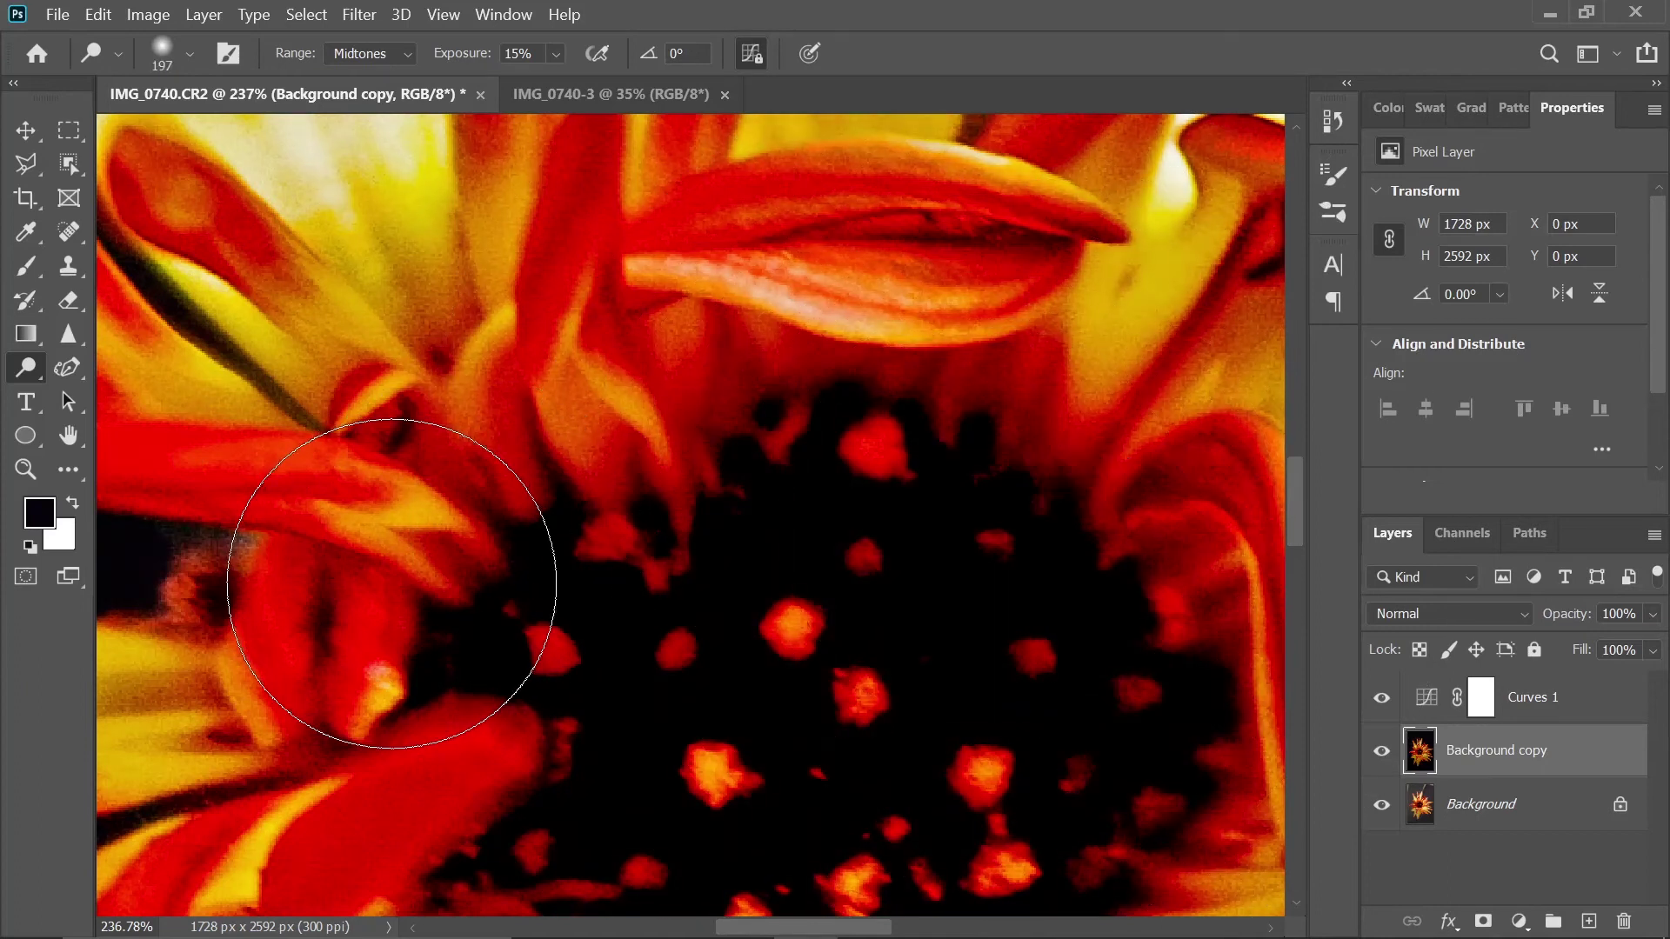
pyautogui.moveTo(570, 671)
pyautogui.mouseDown()
pyautogui.moveTo(410, 347)
pyautogui.moveTo(482, 244)
pyautogui.mouseUp()
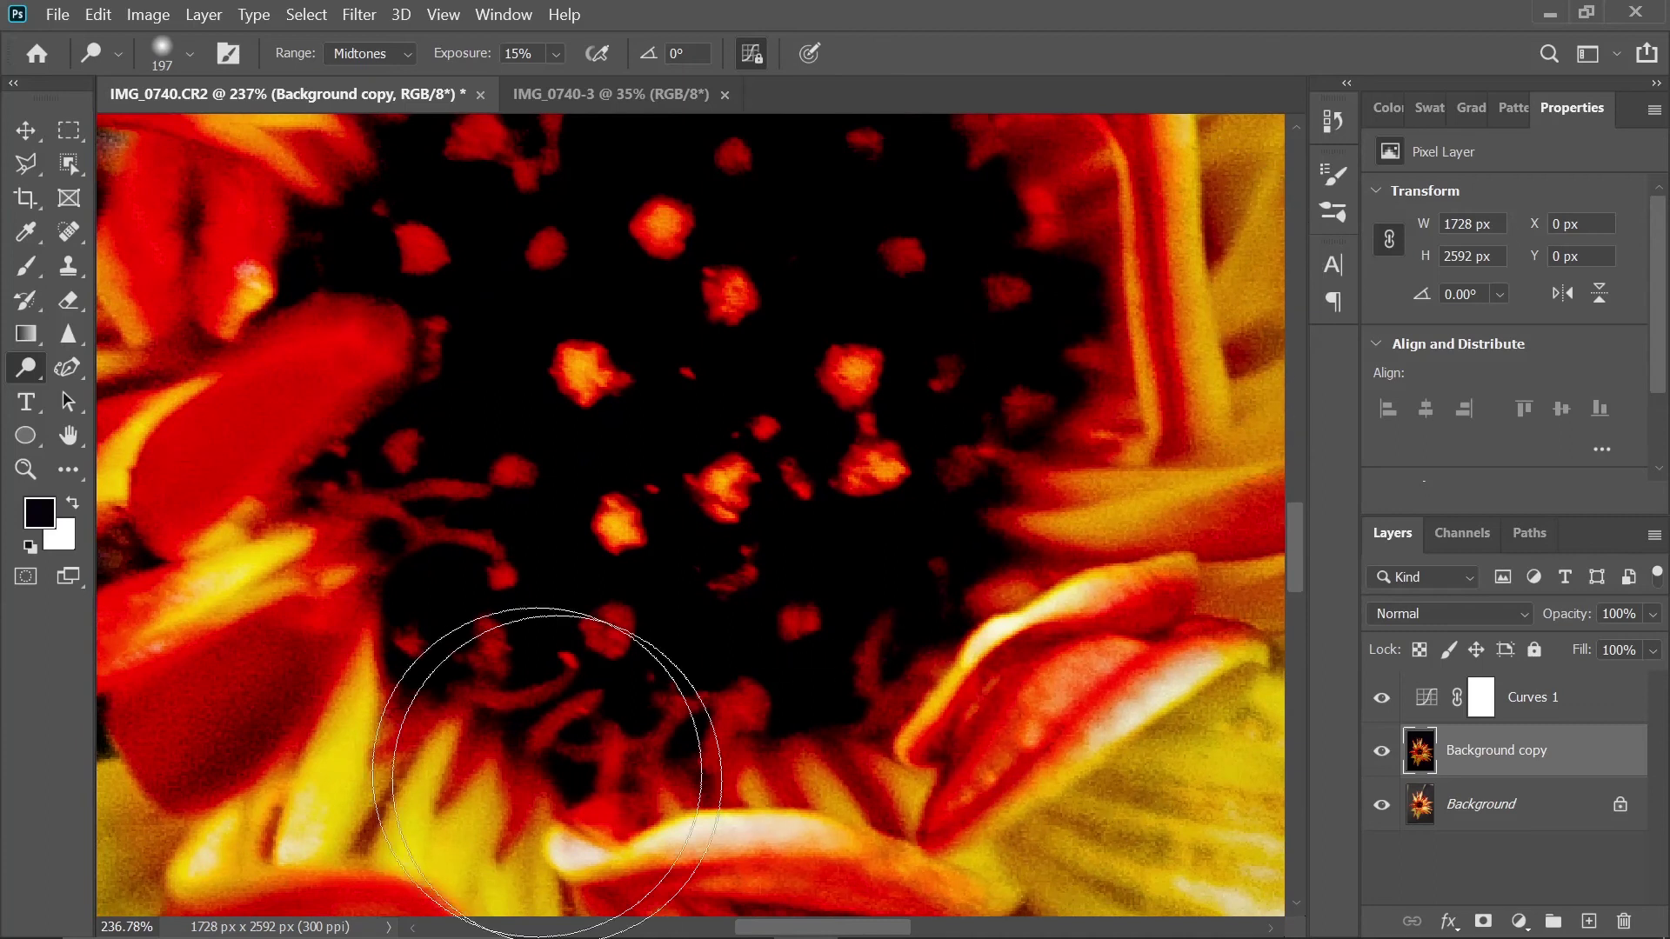
pyautogui.moveTo(400, 376); pyautogui.dragTo(63, 720)
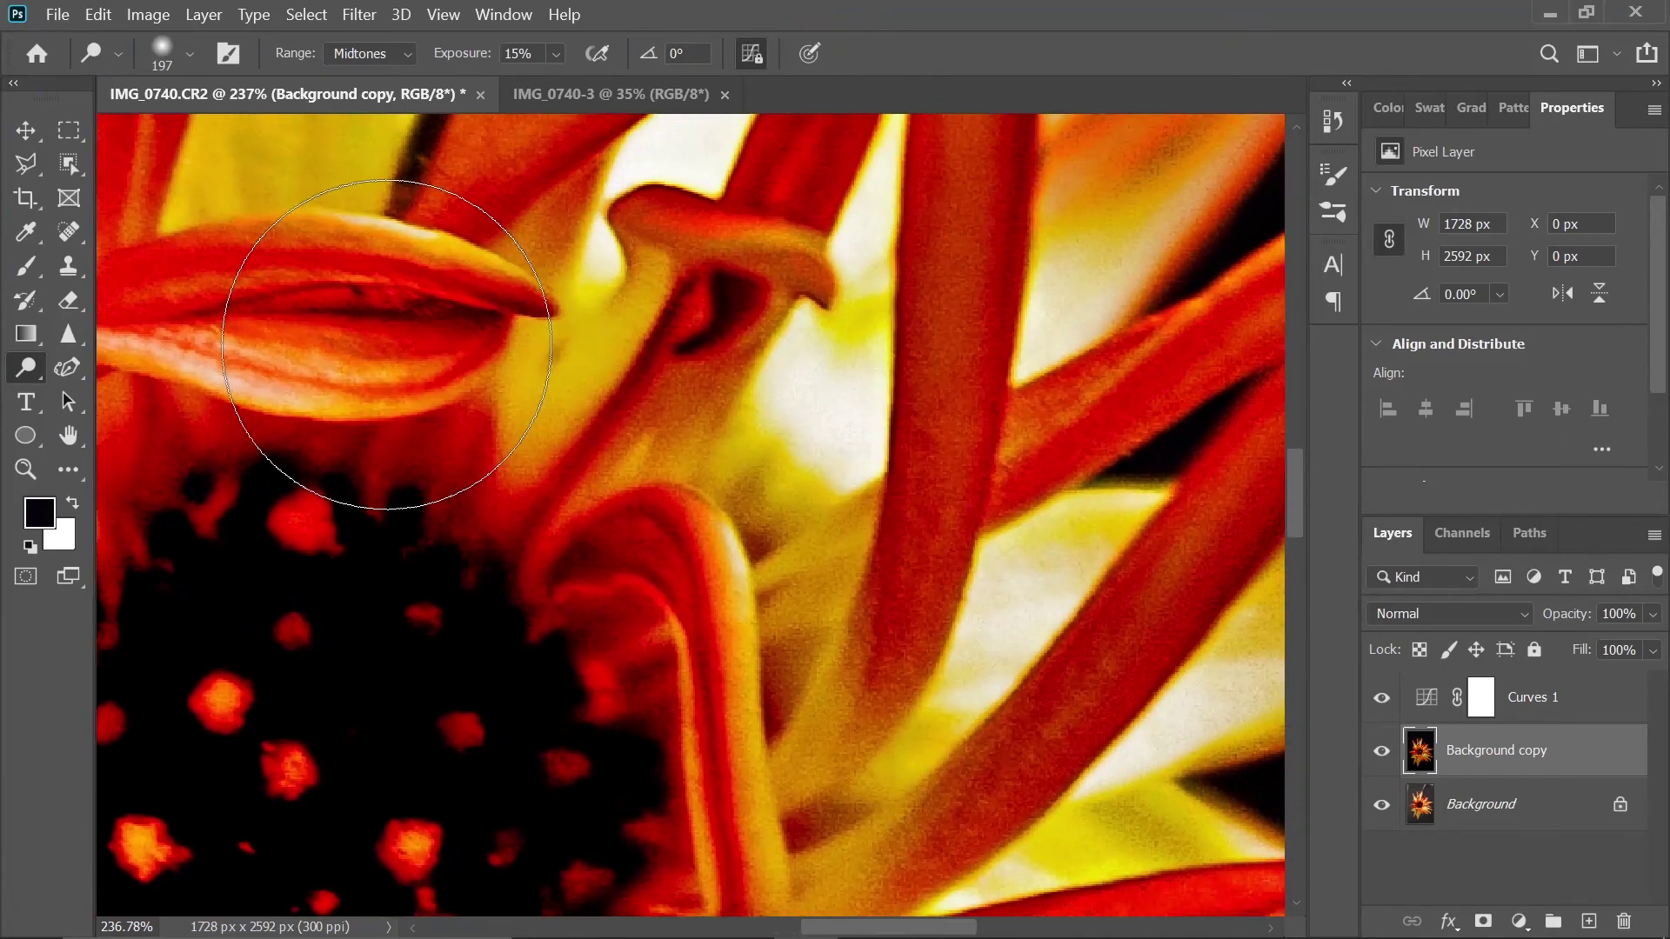
pyautogui.moveTo(807, 495)
pyautogui.mouseDown()
pyautogui.moveTo(1193, 313)
pyautogui.moveTo(884, 388)
pyautogui.mouseUp()
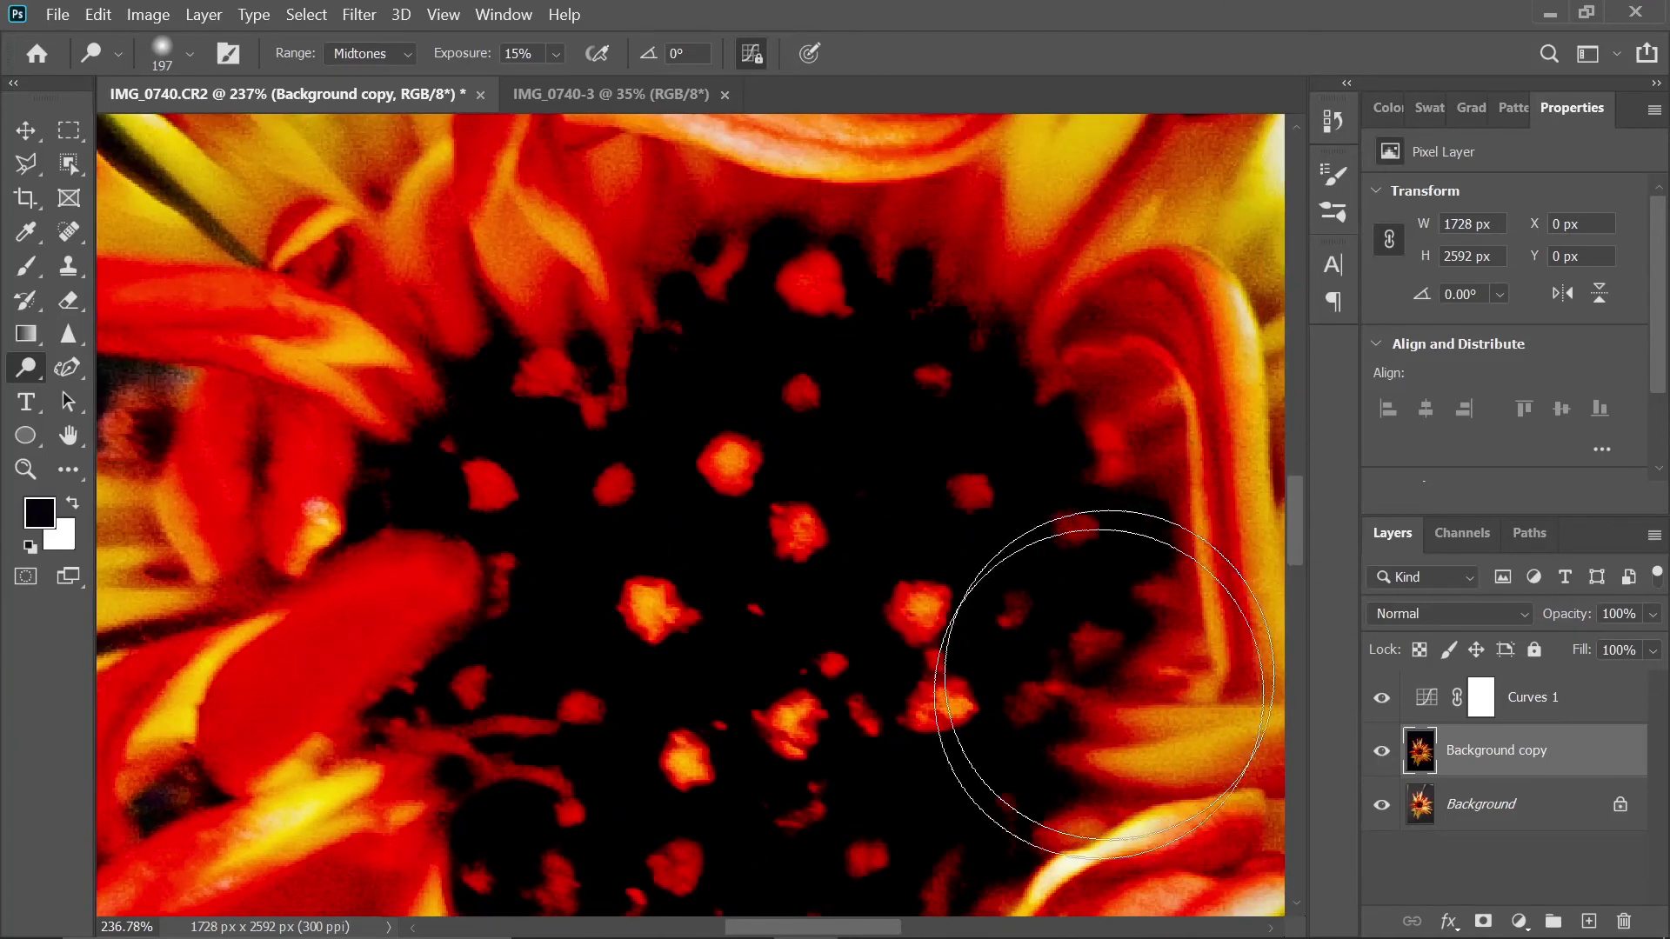
pyautogui.hotkey('ctrl', '0')
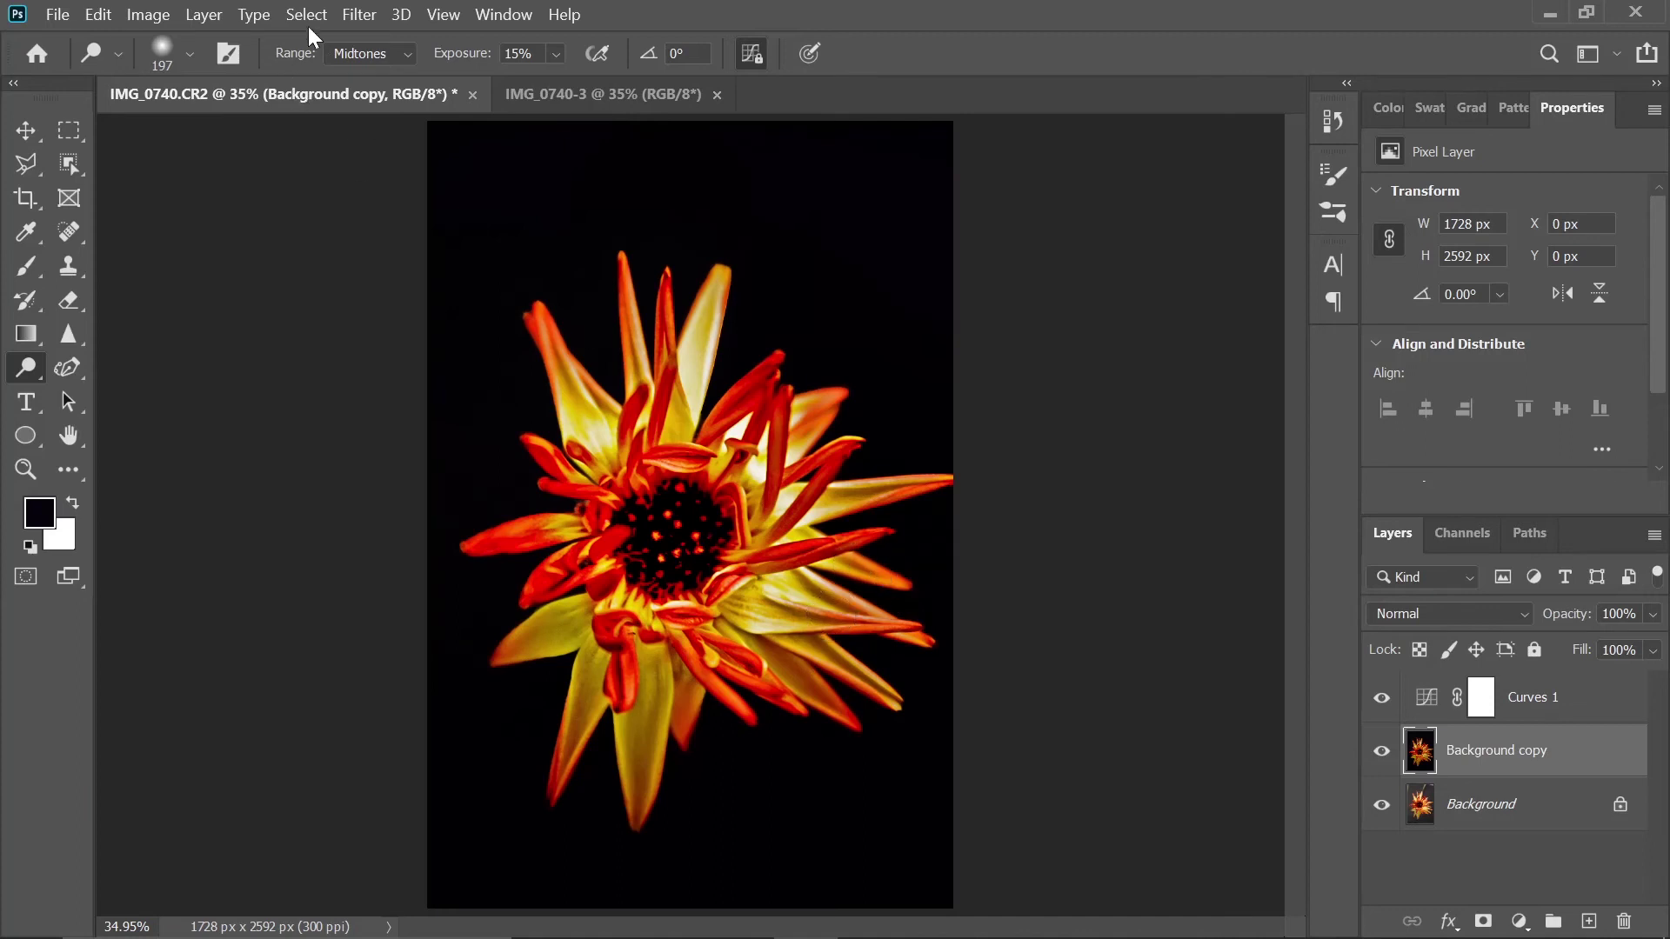
# - Sharpen the Background copy layer using Unsharp Mask with Amount 200%, Radius 0.3 pixels and Threshold 0, checking the petals in the preview
pyautogui.click(356, 15)
pyautogui.moveTo(421, 435)
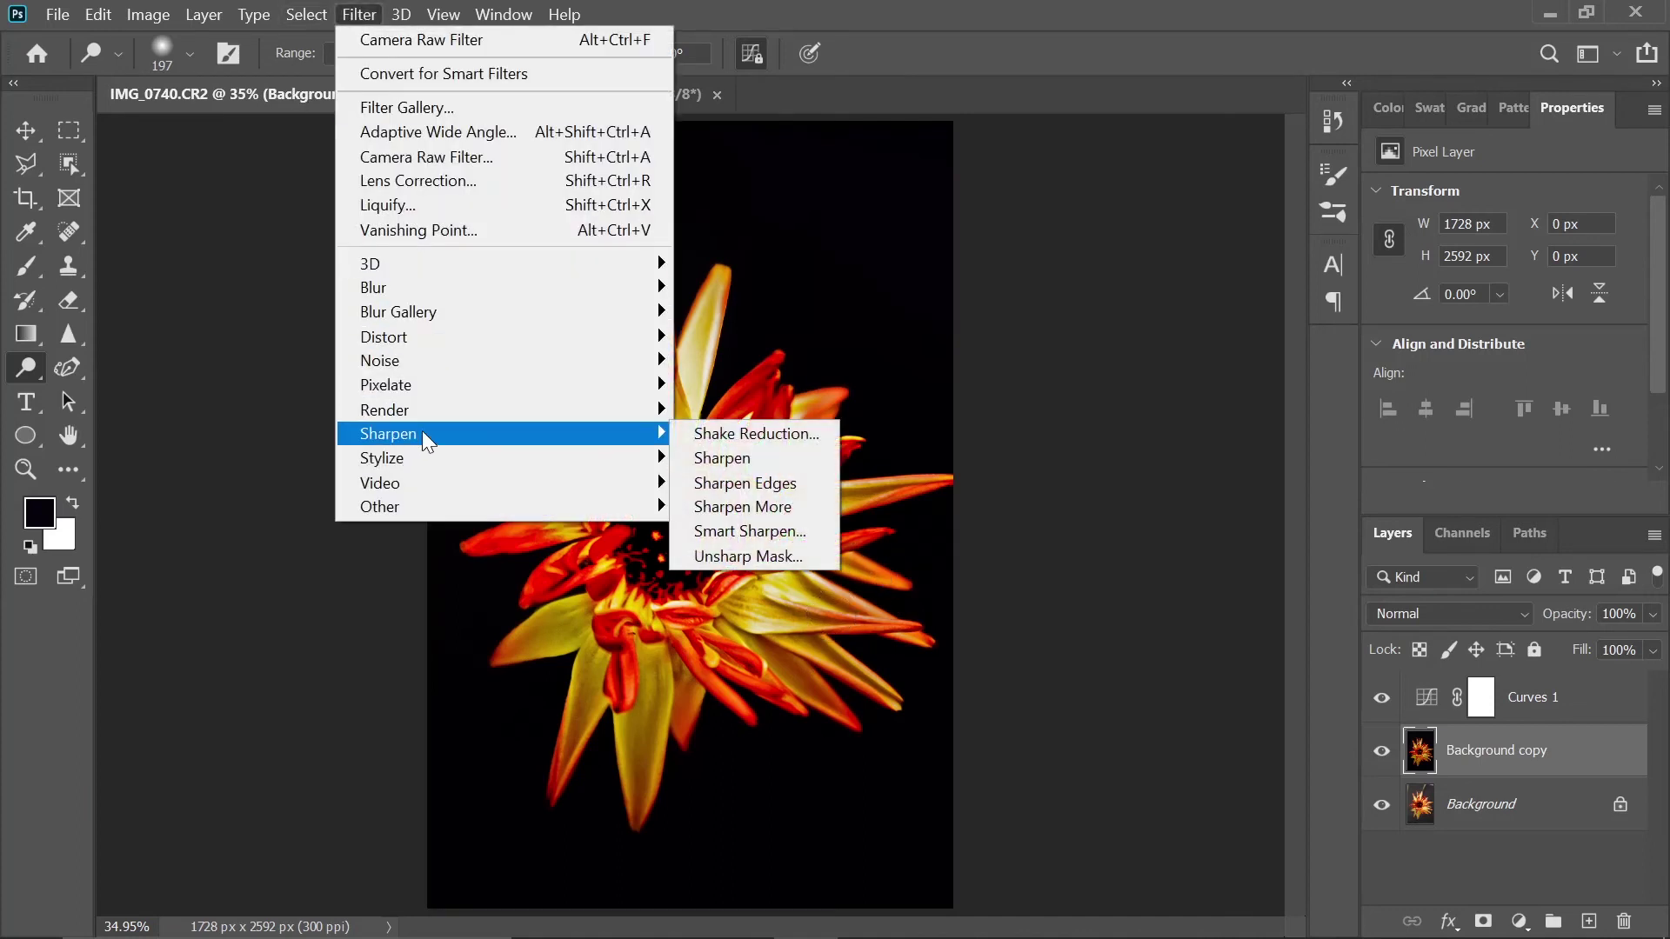
pyautogui.click(748, 557)
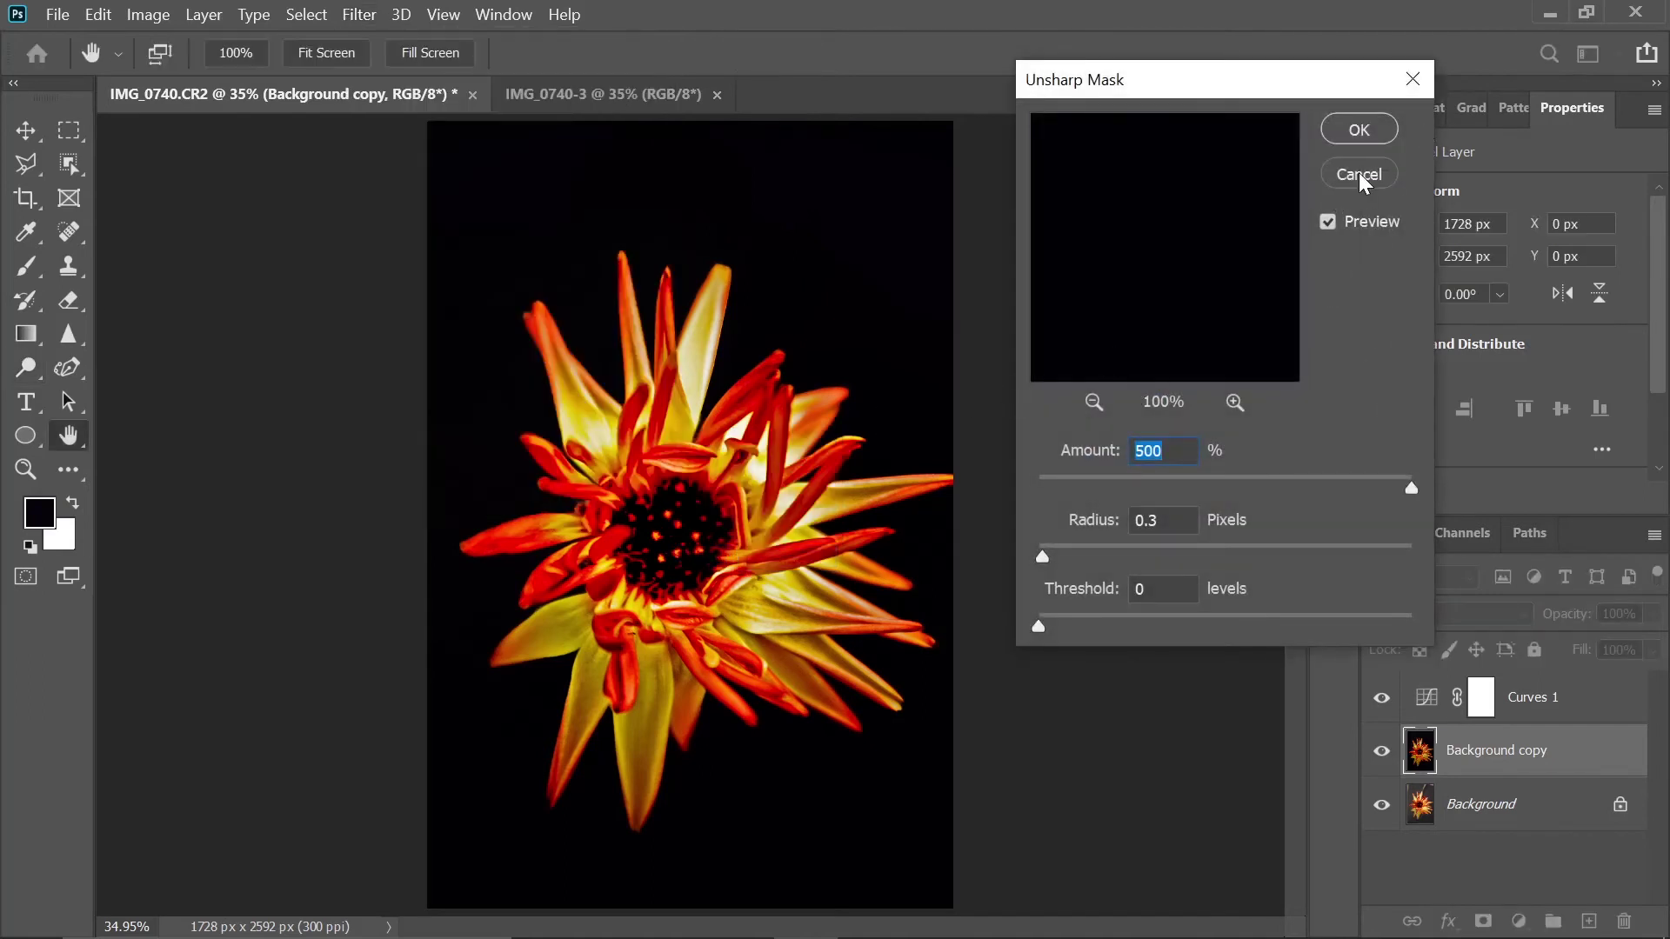
pyautogui.click(1093, 402)
pyautogui.click(1093, 402)
pyautogui.click(1093, 402)
pyautogui.click(1093, 402)
pyautogui.moveTo(1111, 167); pyautogui.dragTo(1188, 326)
pyautogui.click(1233, 402)
pyautogui.click(1234, 402)
pyautogui.moveTo(1166, 268); pyautogui.dragTo(1259, 308)
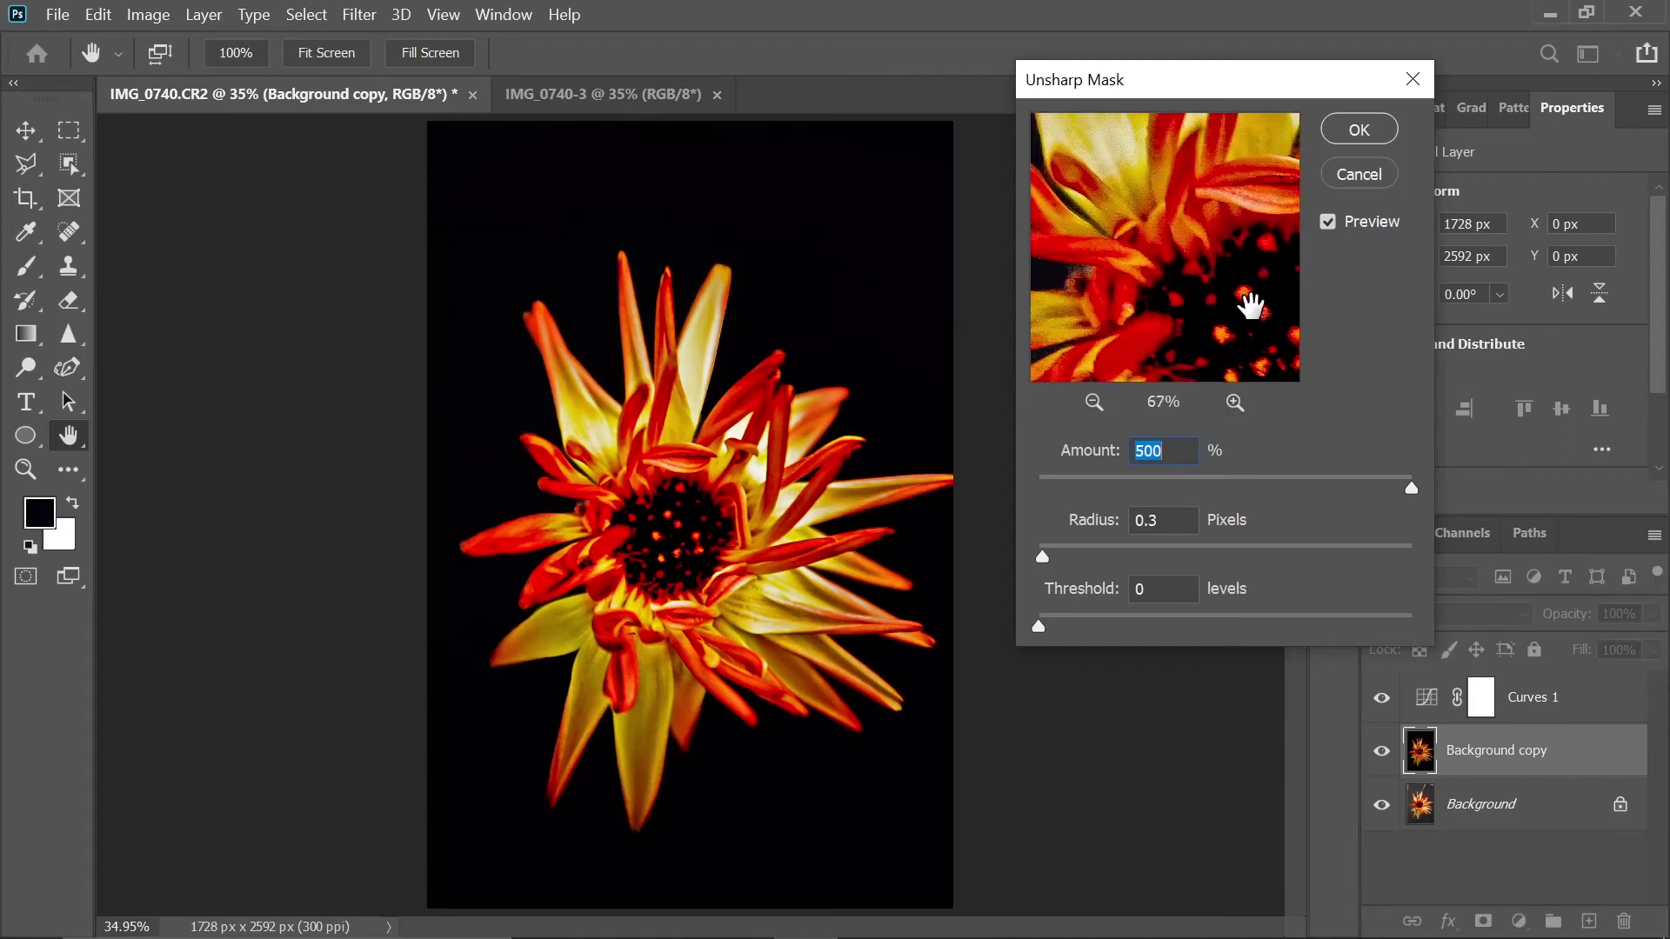
pyautogui.moveTo(1161, 260); pyautogui.dragTo(1178, 366)
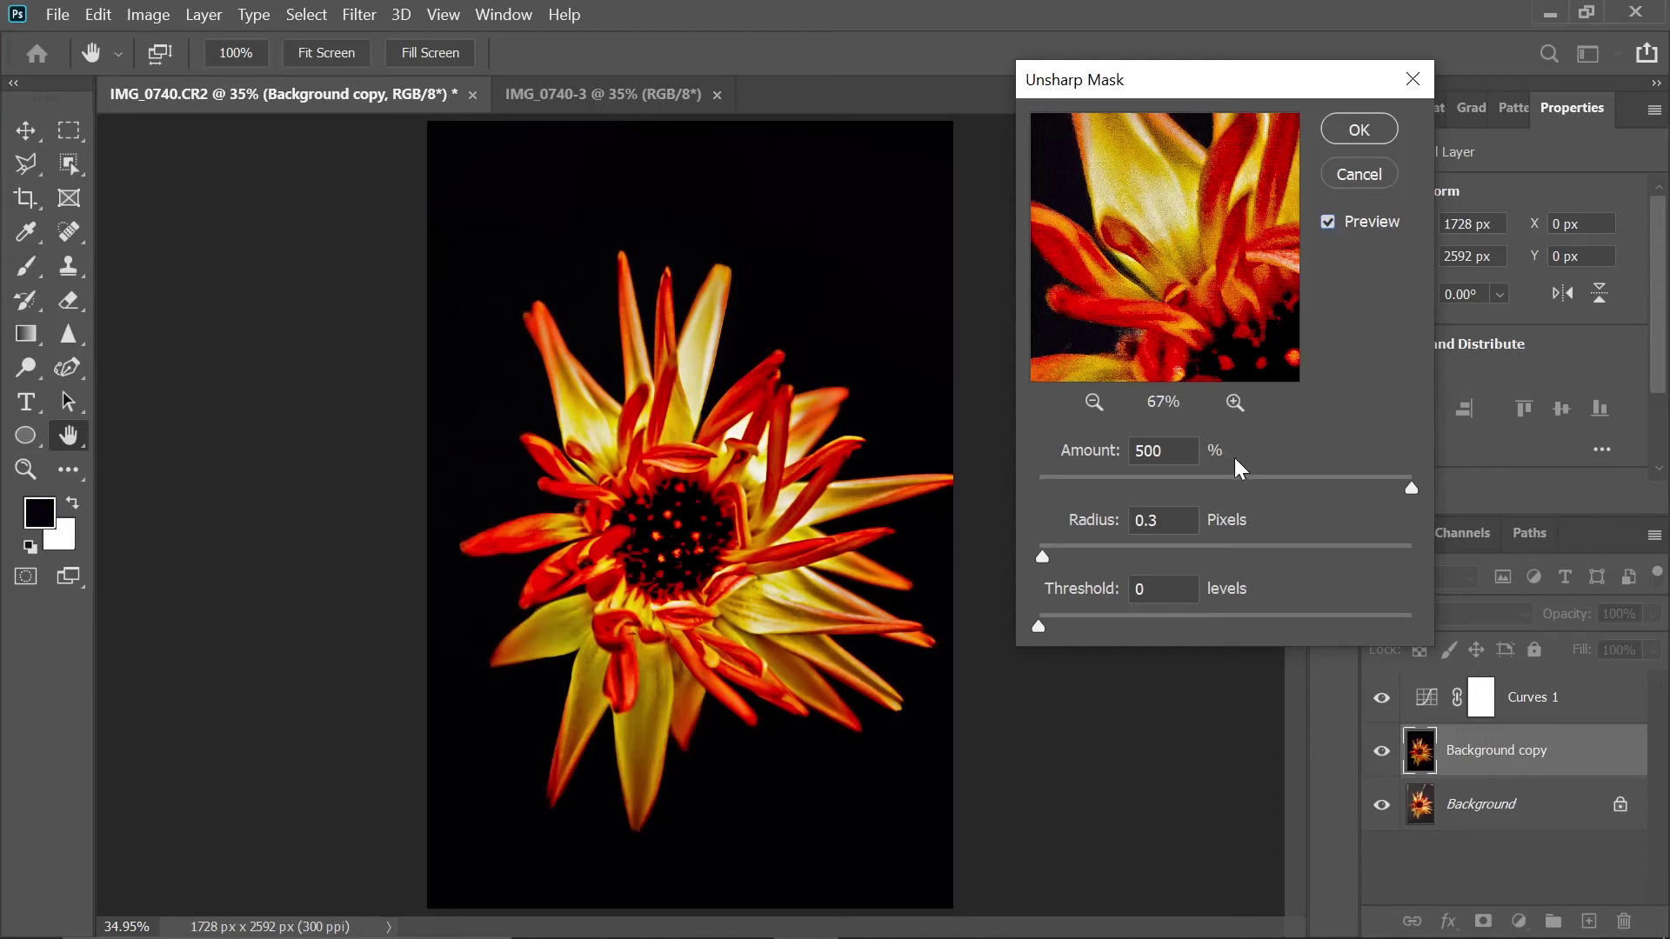
pyautogui.click(1240, 480)
pyautogui.click(1321, 478)
pyautogui.click(1340, 481)
pyautogui.press('o')
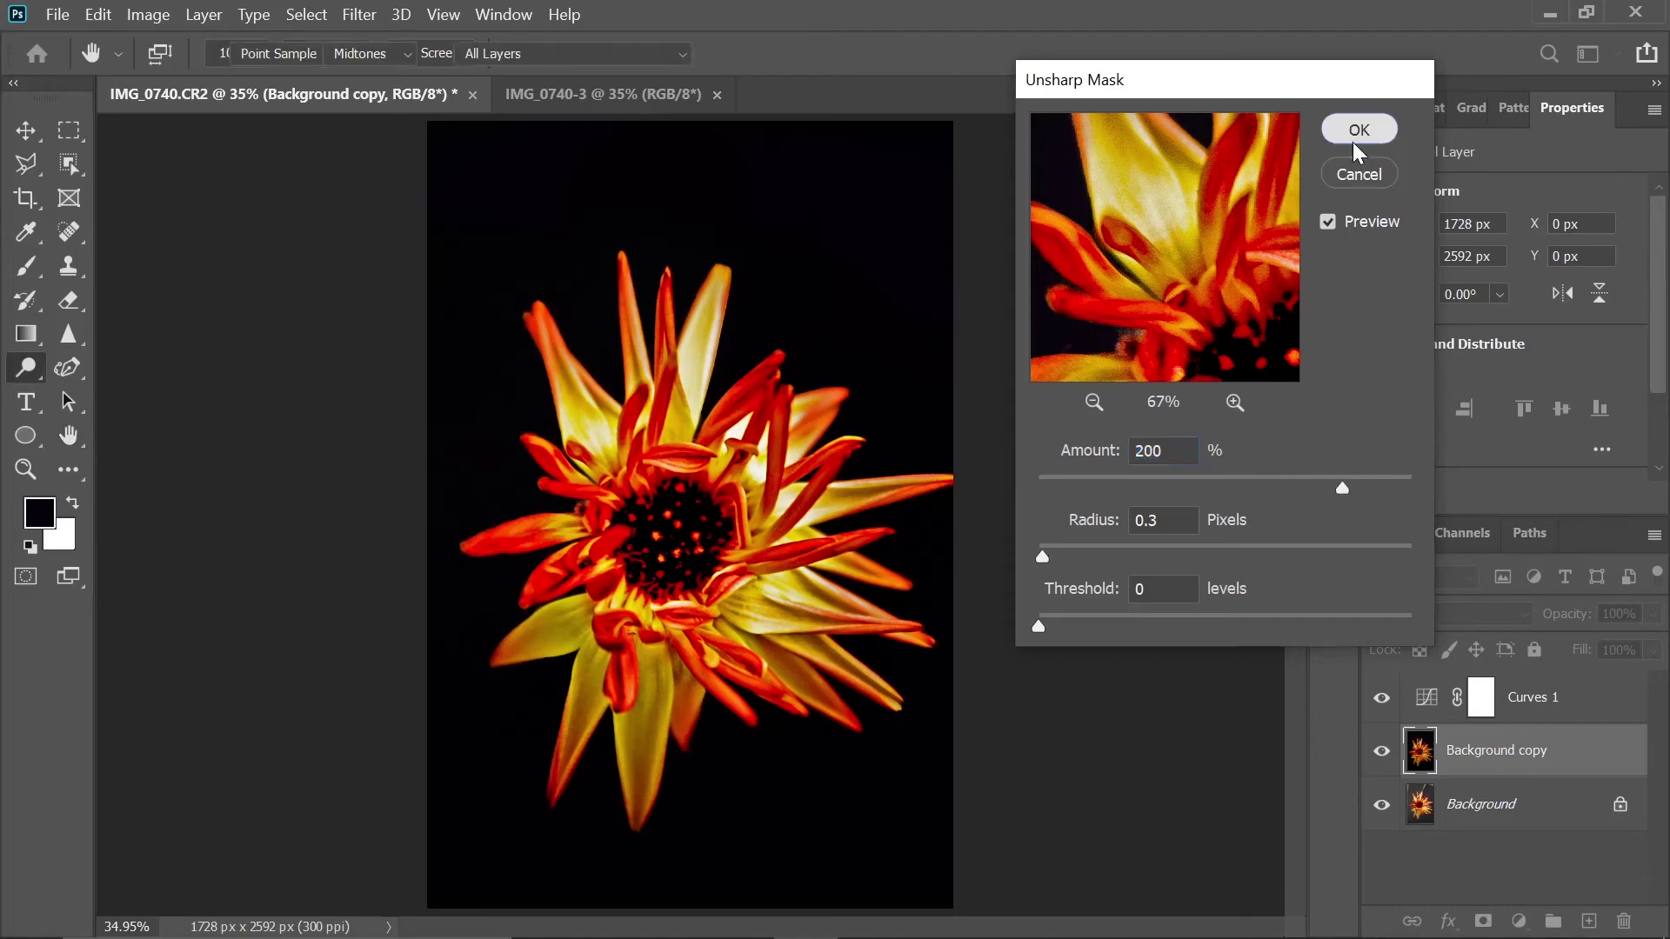
pyautogui.click(1357, 135)
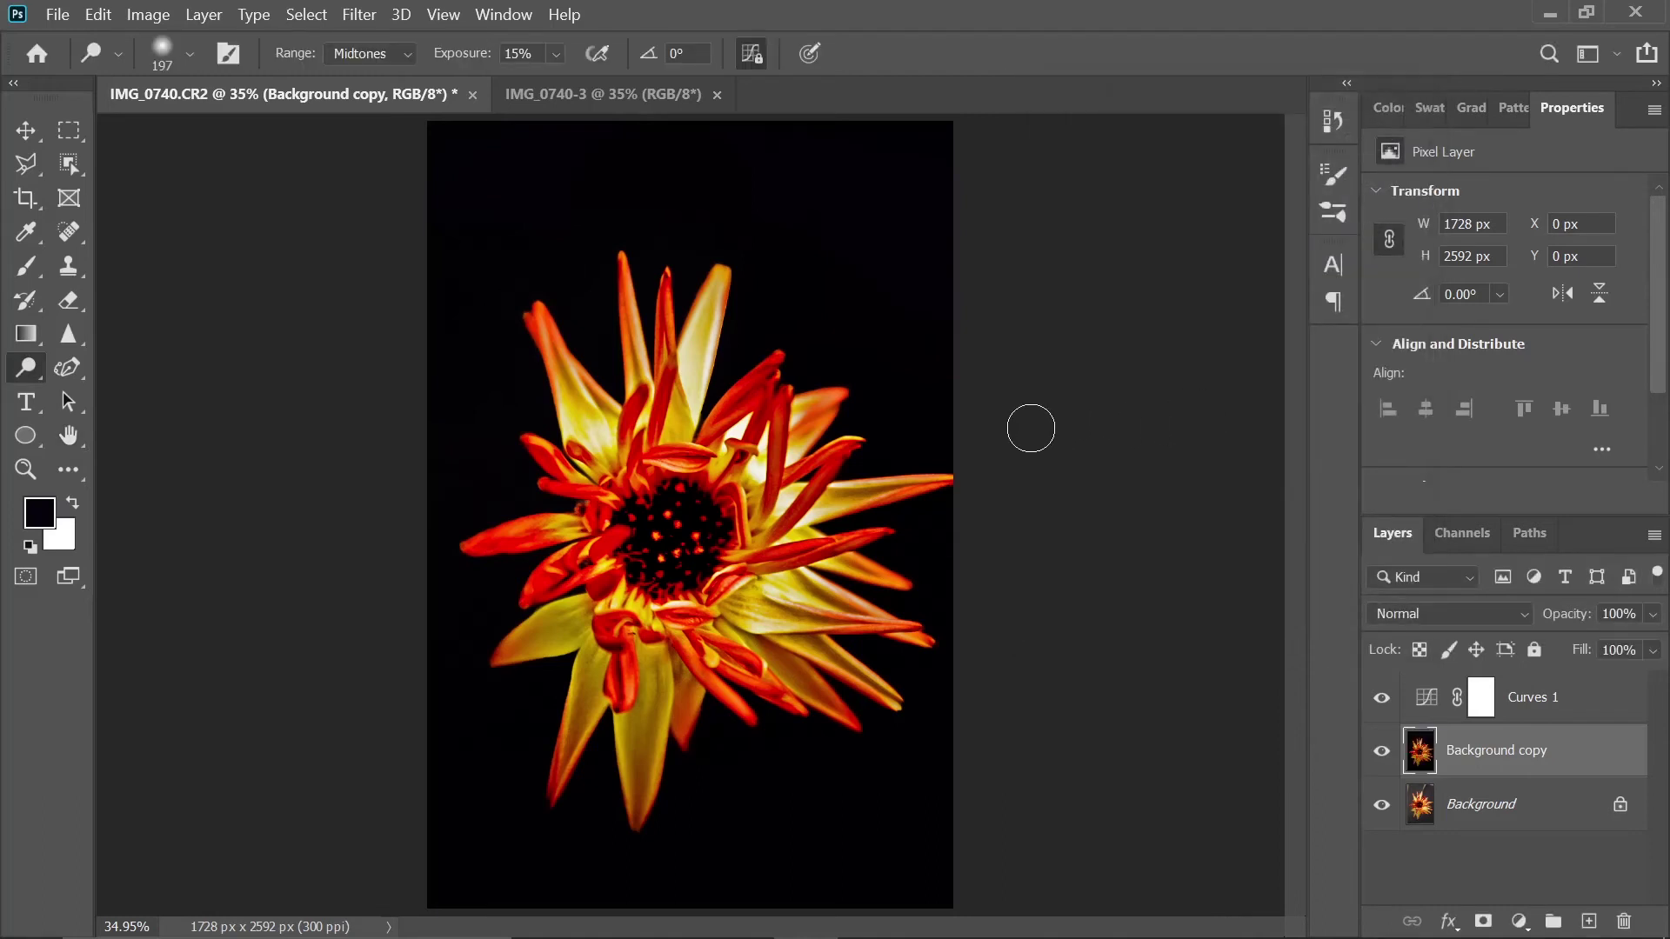
# - Add a Hue/Saturation adjustment layer above Background copy and set the Greens saturation to +1
pyautogui.click(1517, 924)
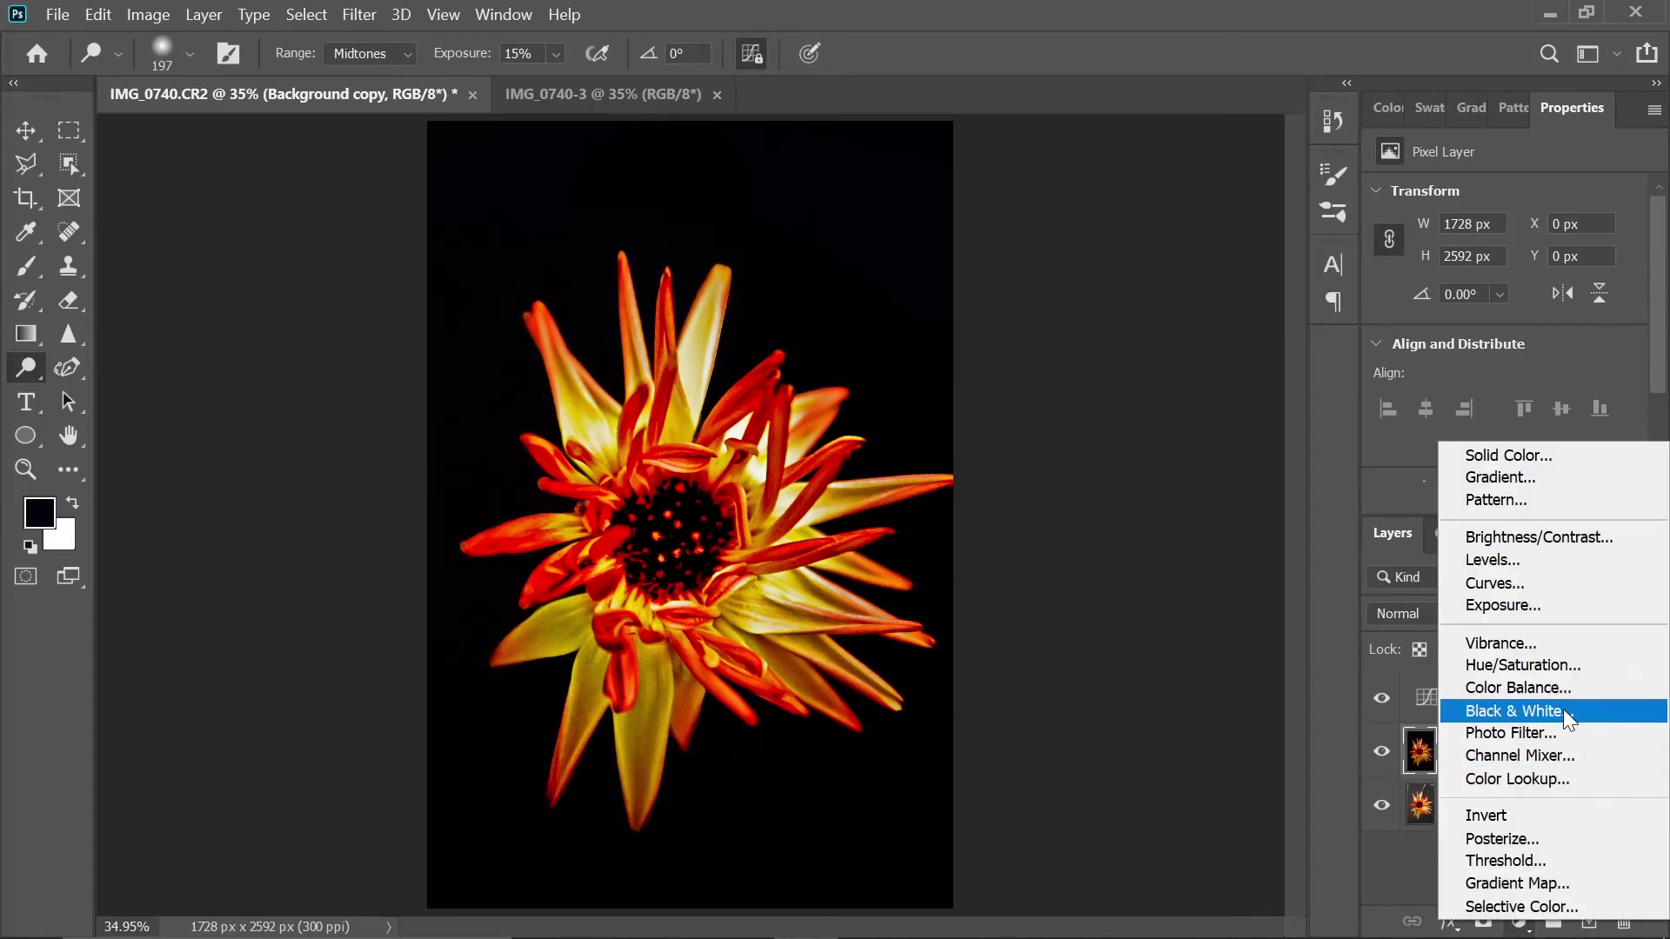
pyautogui.click(1556, 667)
pyautogui.click(1498, 229)
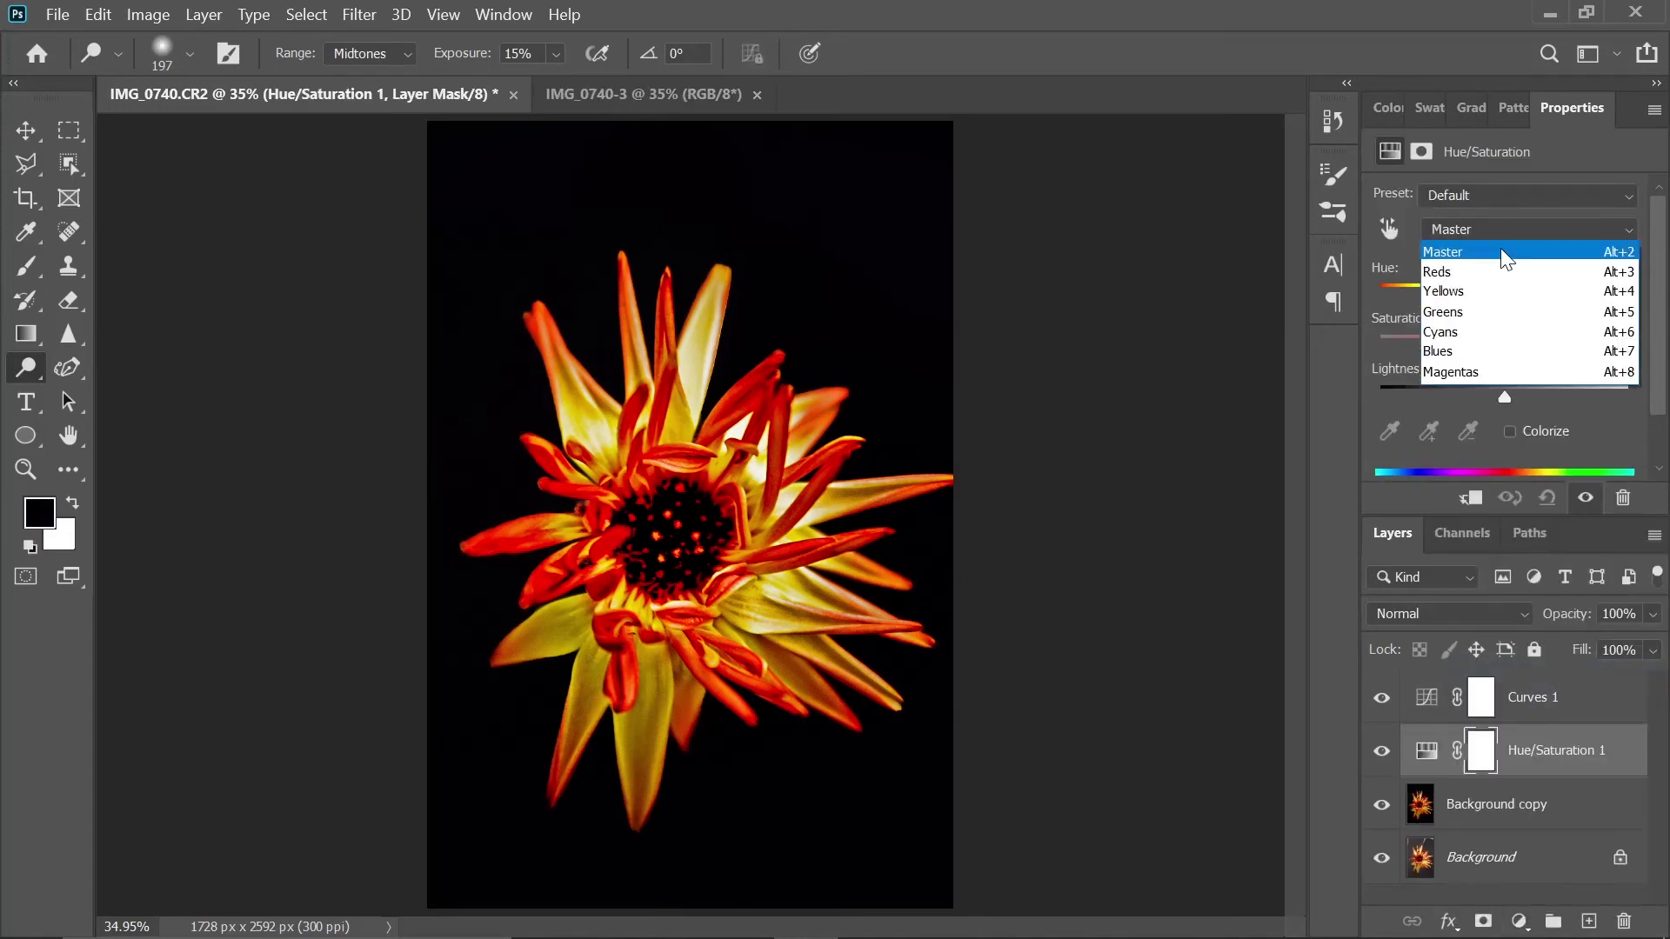
pyautogui.click(1501, 310)
pyautogui.moveTo(1503, 343)
pyautogui.mouseDown()
pyautogui.moveTo(1369, 358)
pyautogui.moveTo(1506, 356)
pyautogui.mouseUp()
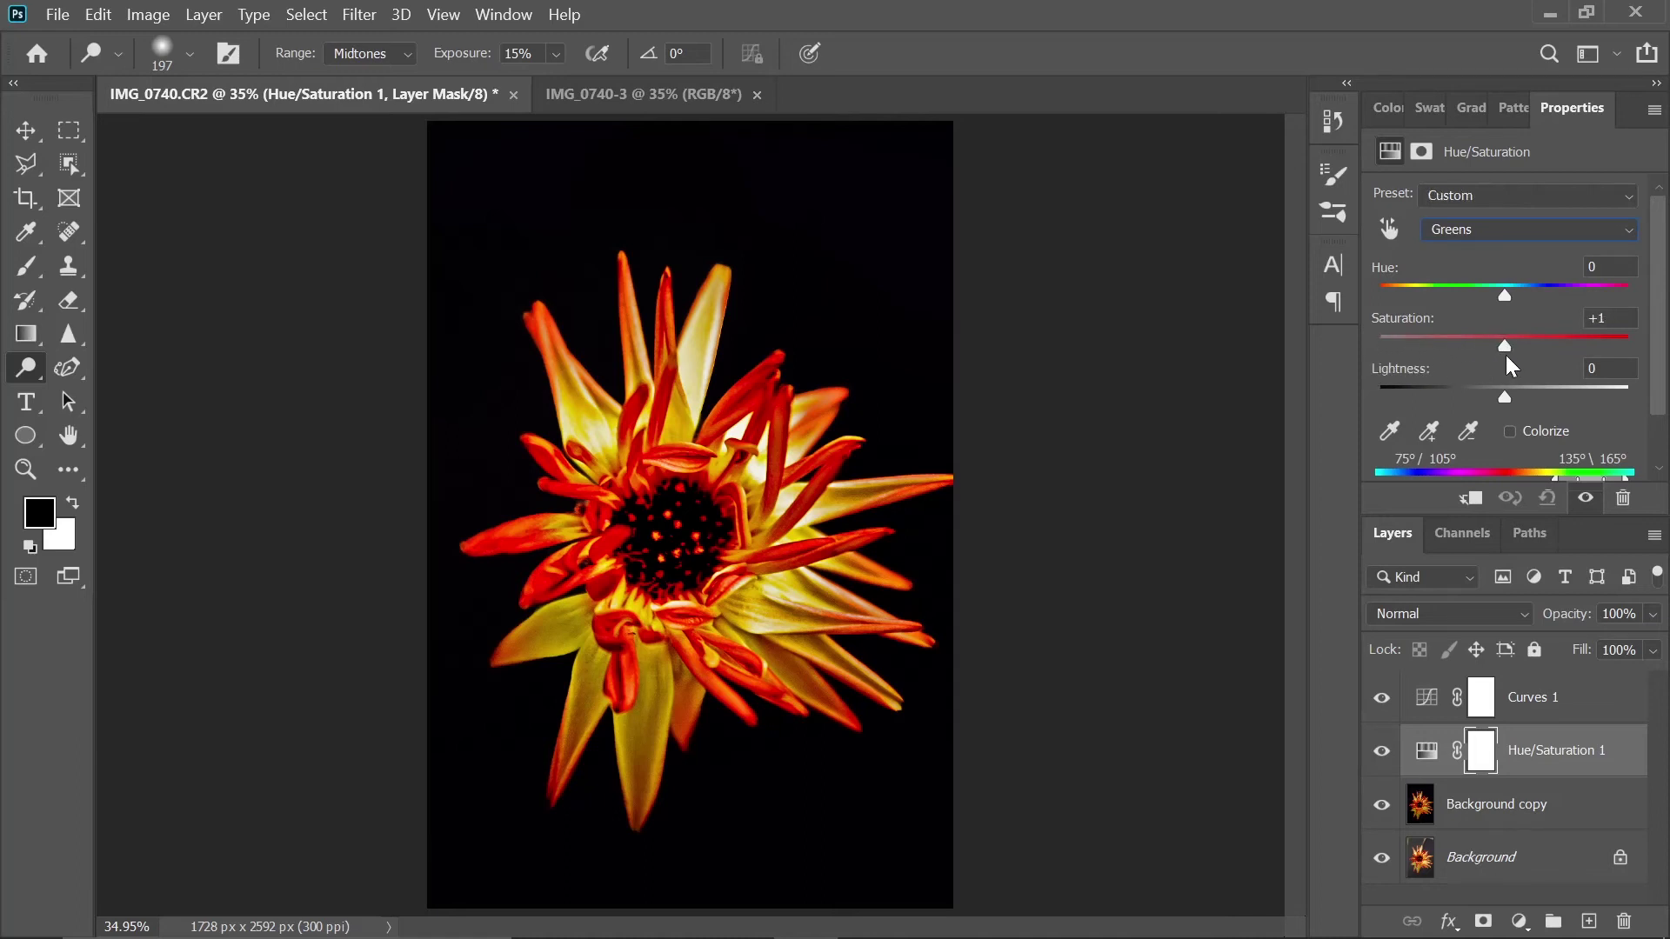
# - Raise the lightness of the Yellows slightly in the Hue/Saturation adjustment to brighten the yellow petals
pyautogui.click(1495, 231)
pyautogui.click(1489, 292)
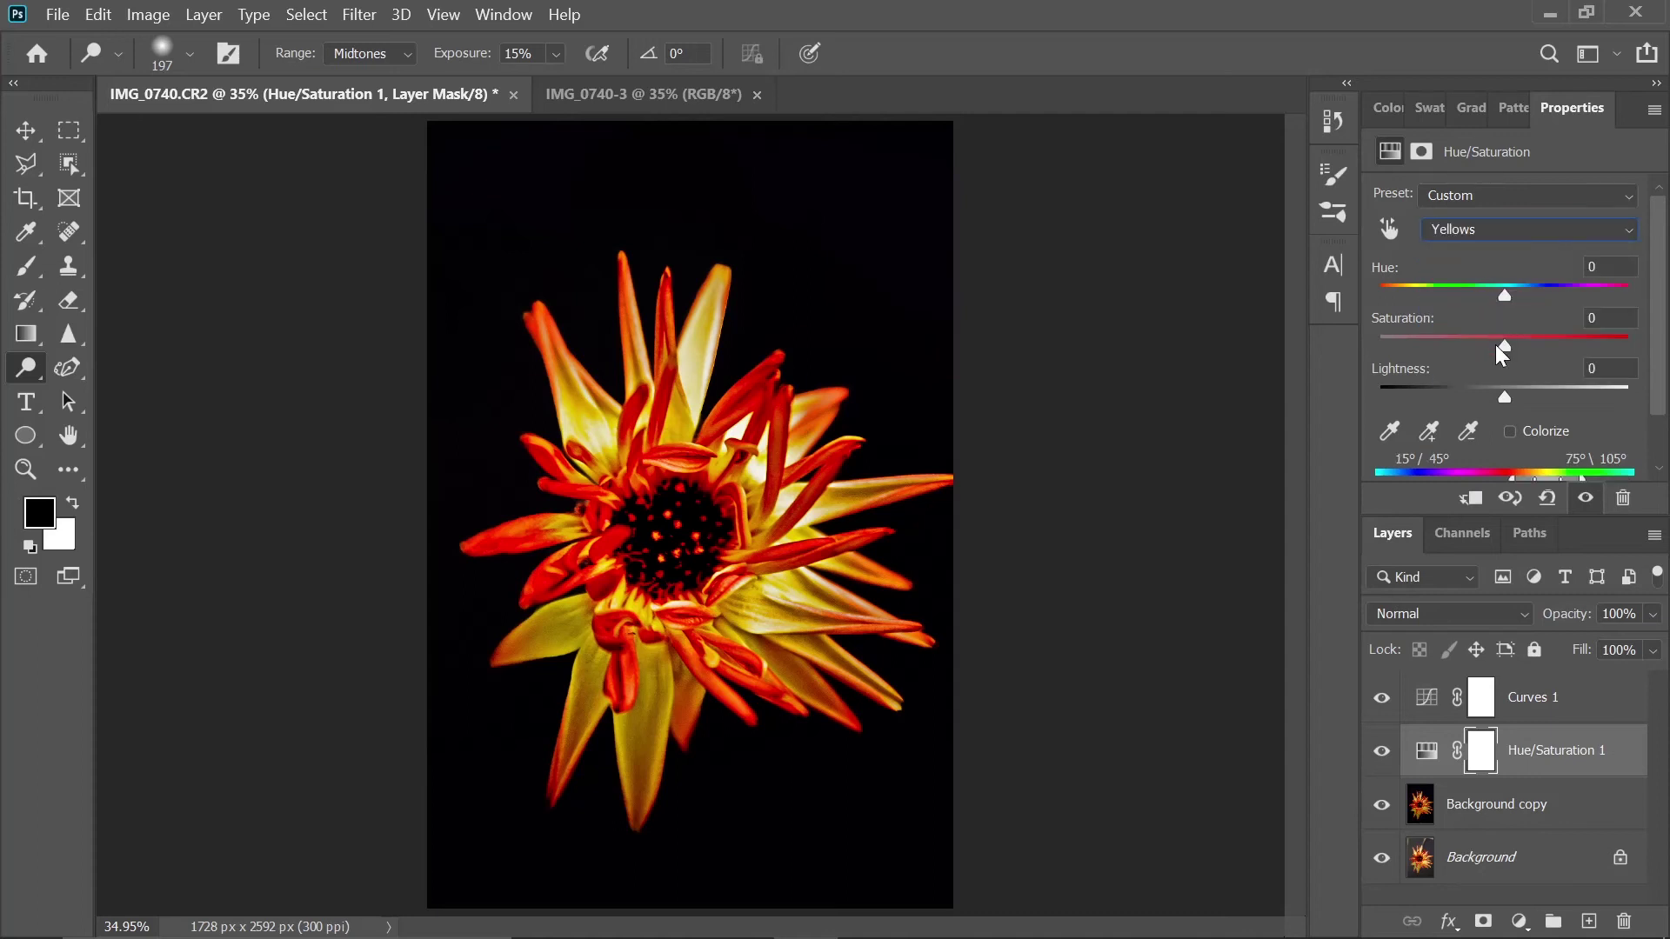
pyautogui.moveTo(1506, 345); pyautogui.dragTo(1525, 394)
# - Set the Reds to Saturation -4 and Lightness +12 in the Hue/Saturation adjustment
pyautogui.click(1484, 235)
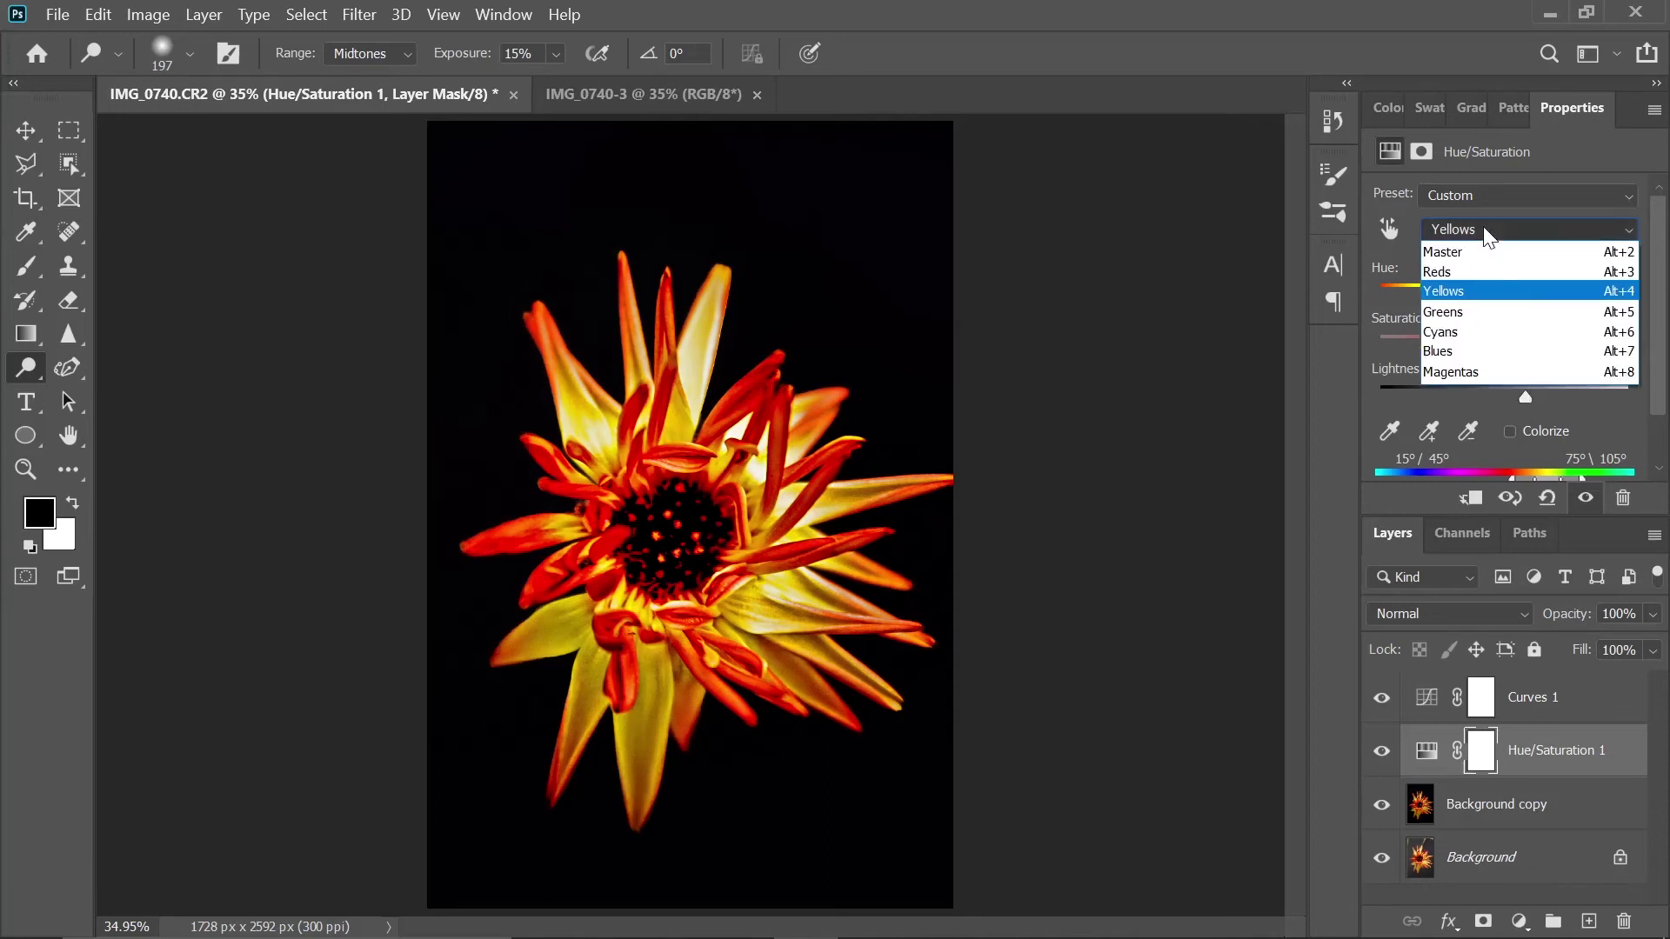
pyautogui.click(1484, 273)
pyautogui.moveTo(1505, 395)
pyautogui.mouseDown()
pyautogui.moveTo(1543, 399)
pyautogui.moveTo(1529, 400)
pyautogui.mouseUp()
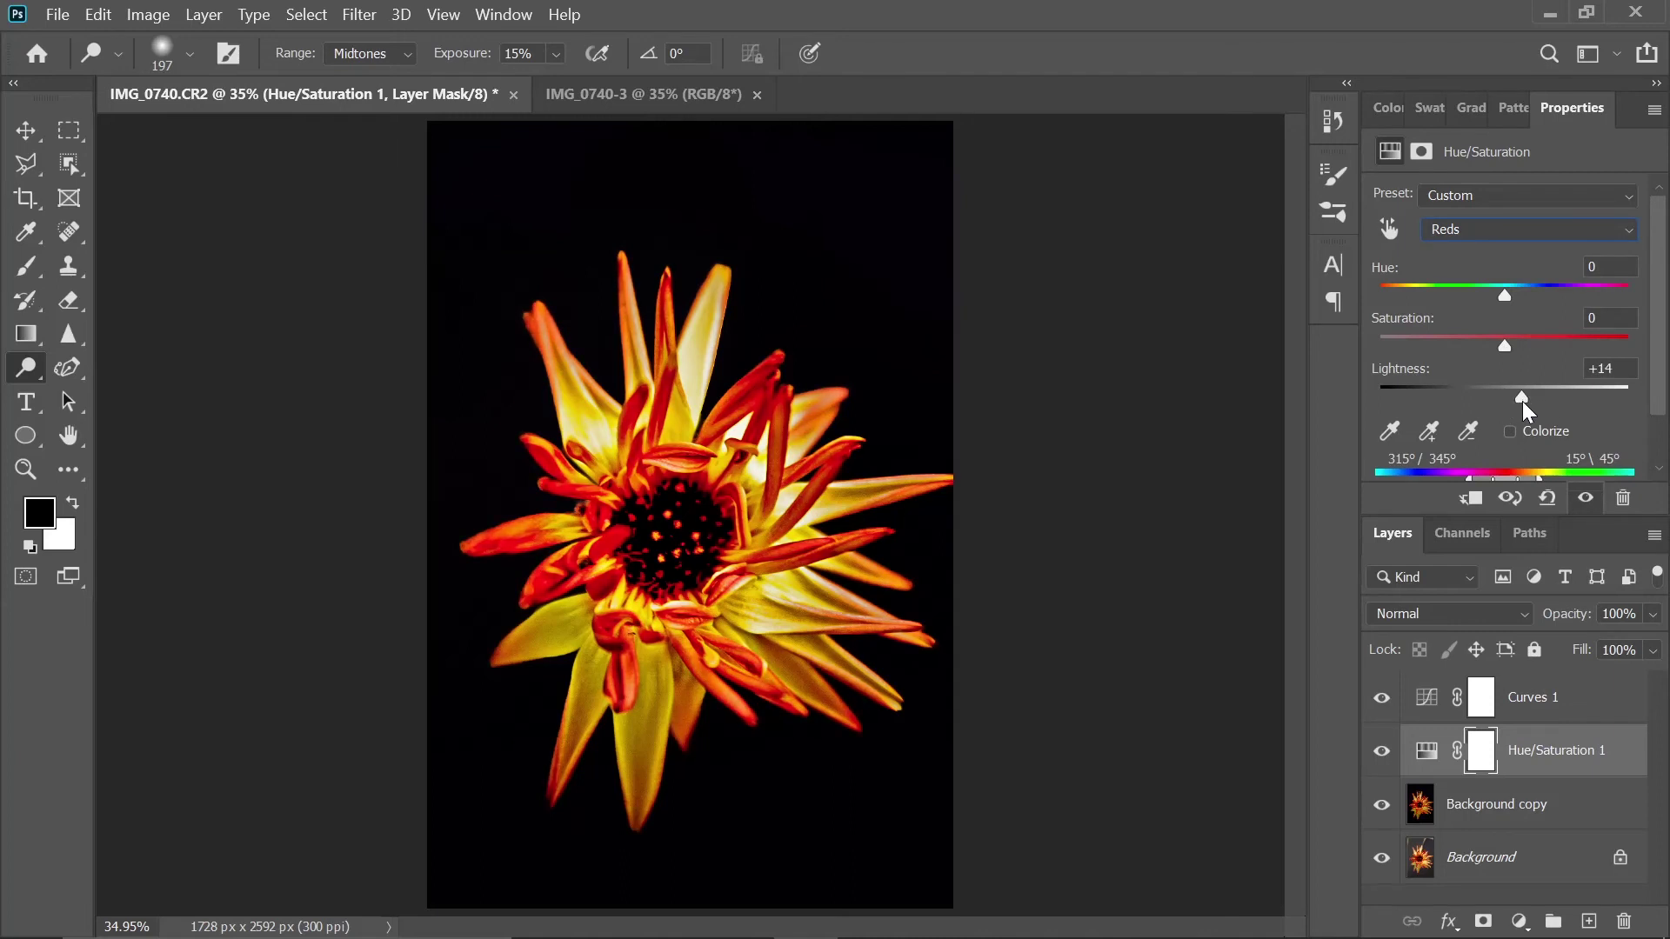
pyautogui.moveTo(1505, 347); pyautogui.dragTo(1499, 355)
# - Try a Reds hue of -180 and inspect the recoloured petals around the flower's centre up close
pyautogui.moveTo(1504, 294); pyautogui.dragTo(1376, 309)
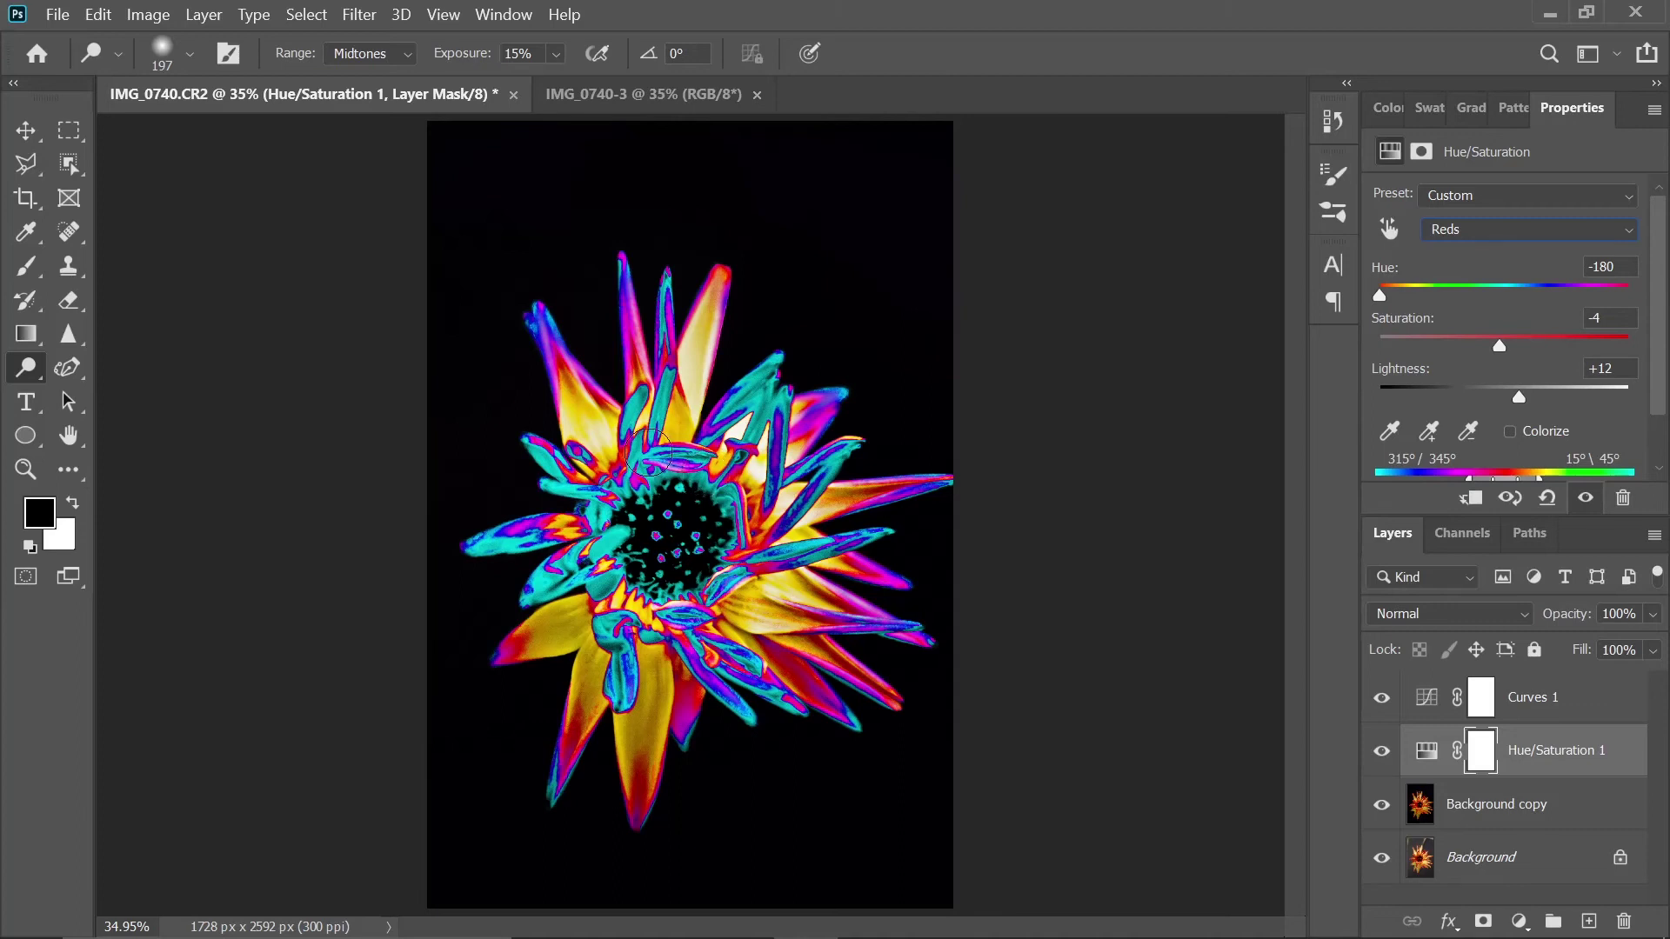
pyautogui.press('z')
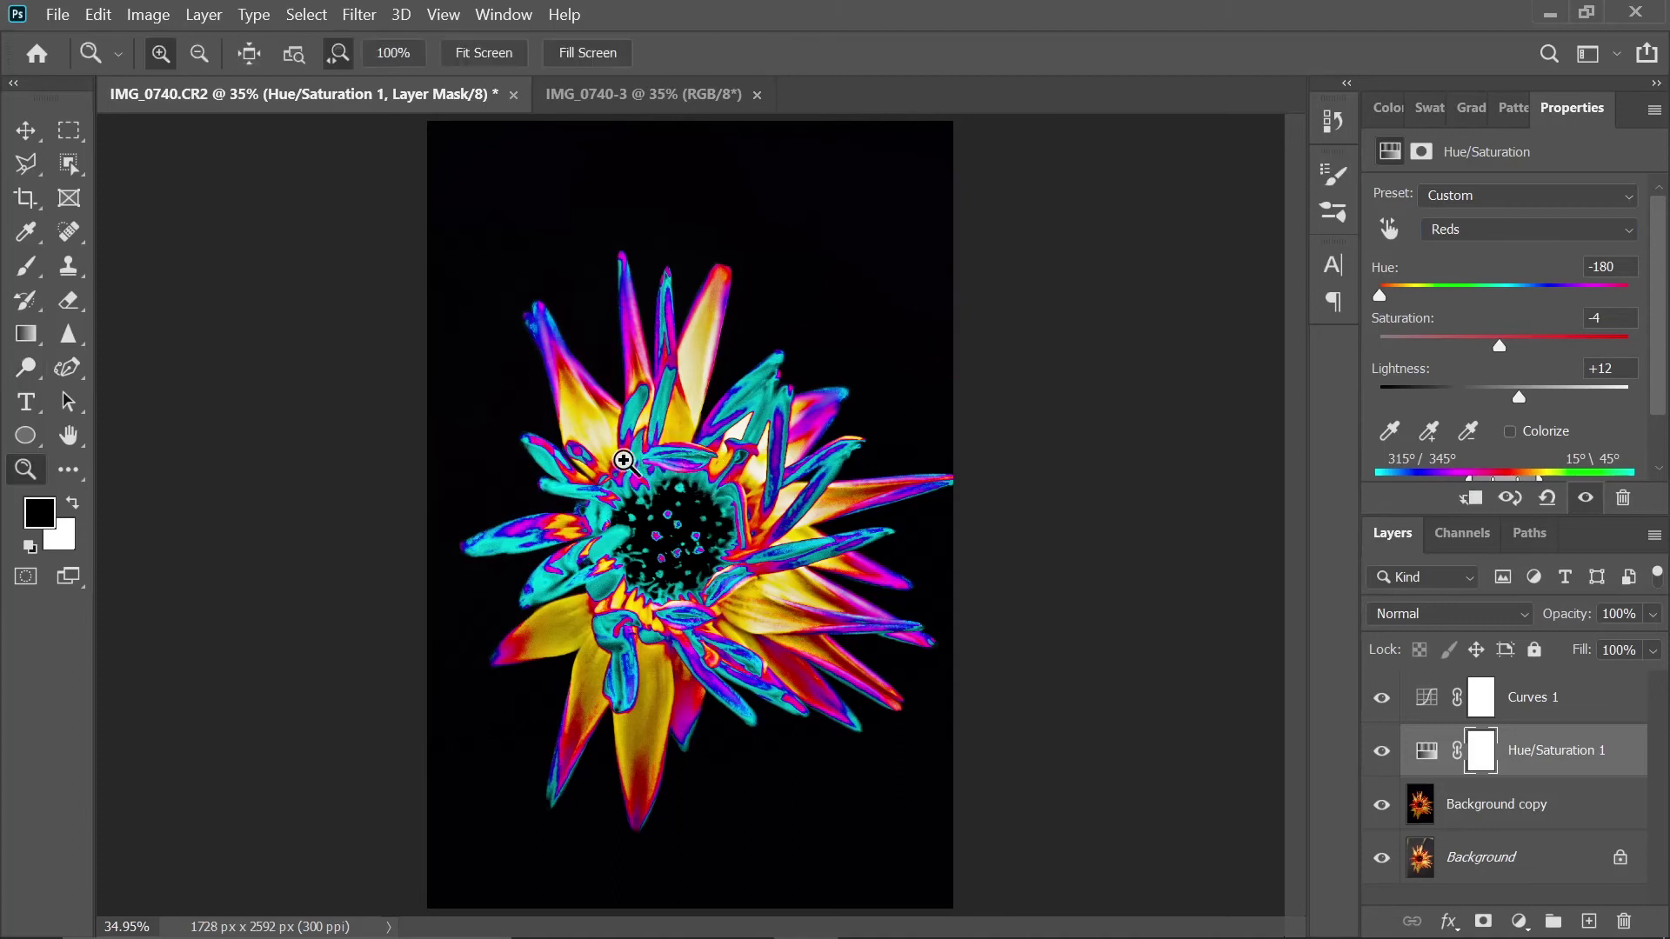
pyautogui.moveTo(618, 454)
pyautogui.mouseDown()
pyautogui.moveTo(719, 473)
pyautogui.moveTo(690, 473)
pyautogui.mouseUp()
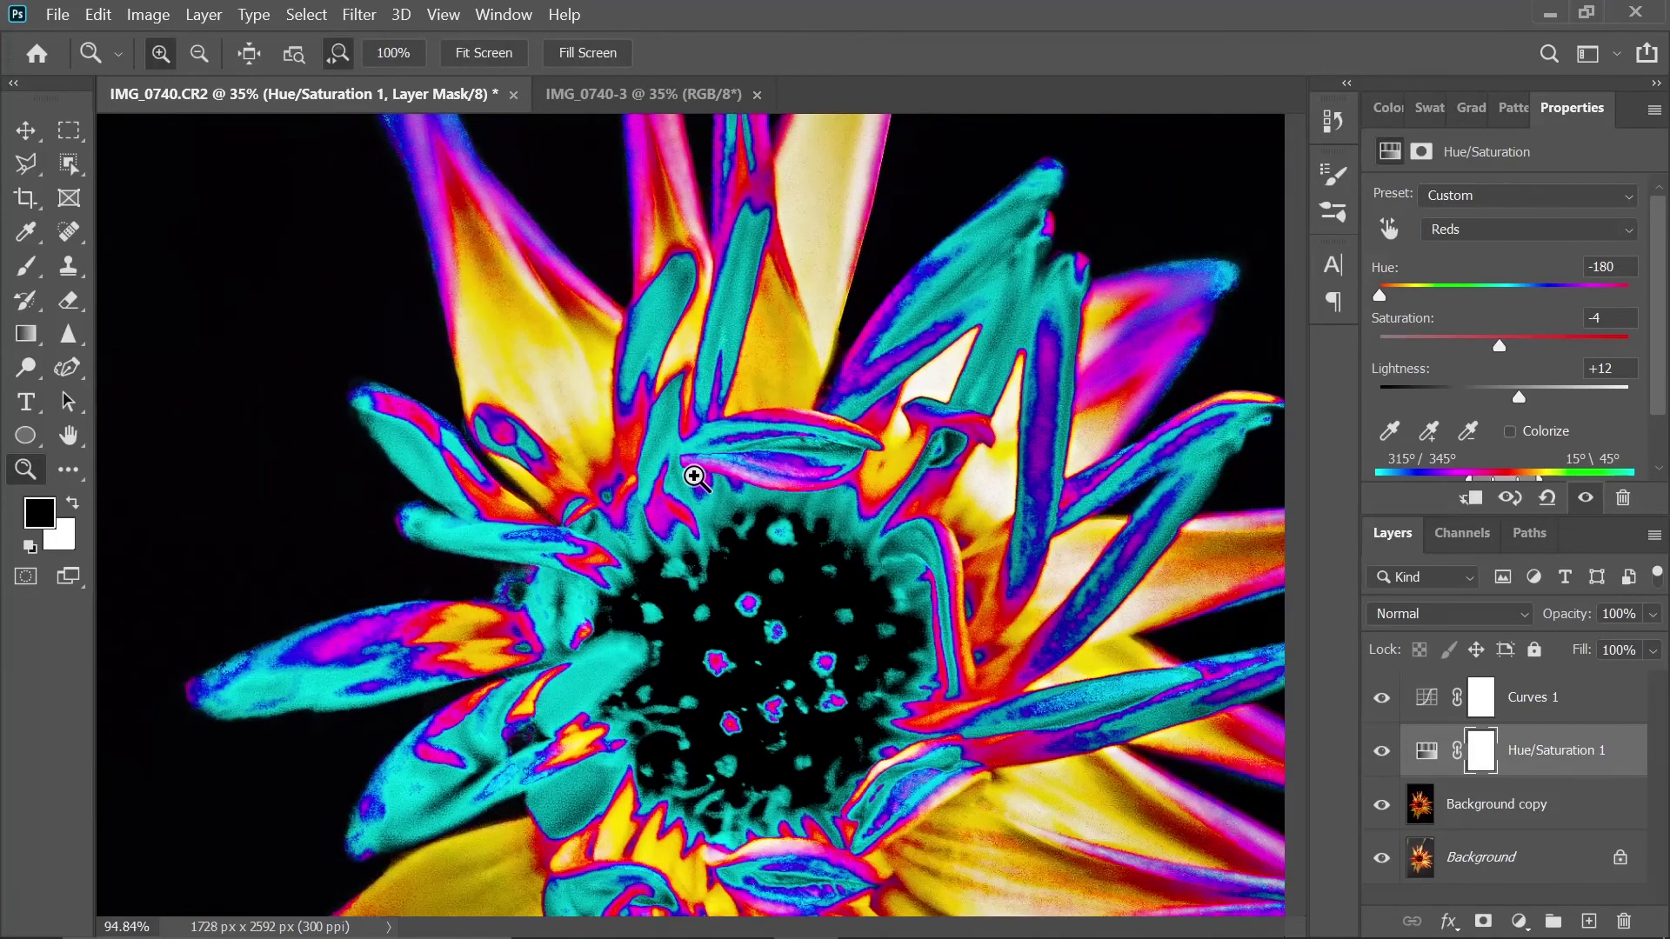
pyautogui.moveTo(809, 545); pyautogui.dragTo(691, 430)
pyautogui.moveTo(805, 462); pyautogui.dragTo(760, 466)
# - Set the Reds hue to -3 and fit the whole image in view
pyautogui.moveTo(1382, 295); pyautogui.dragTo(1500, 294)
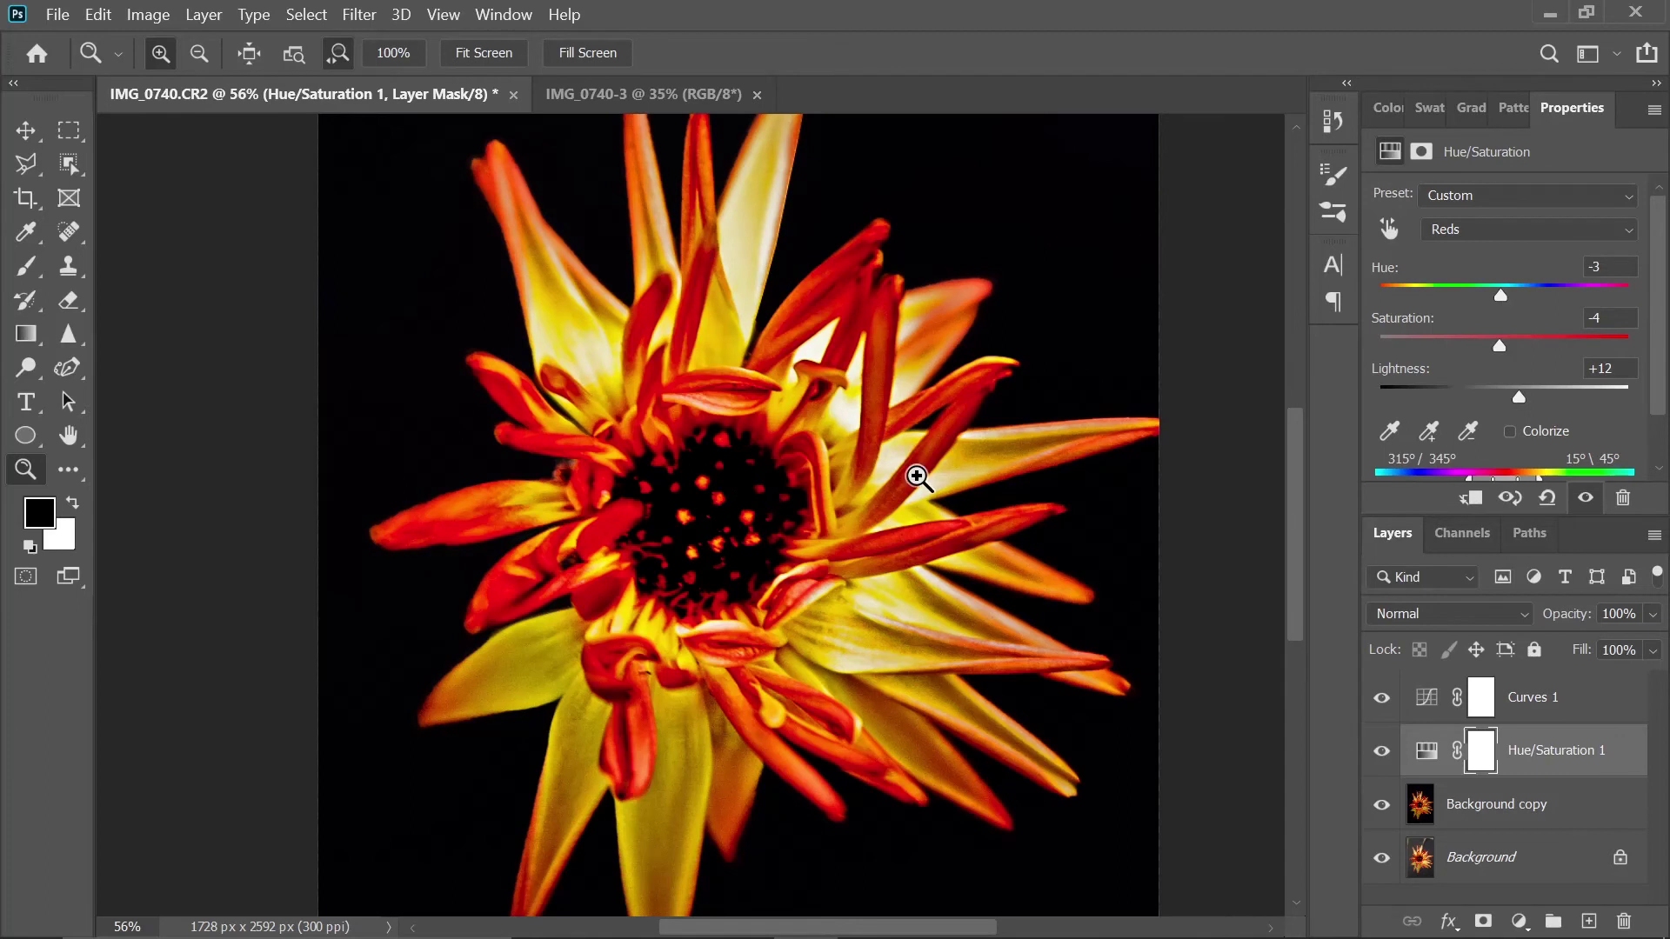
pyautogui.hotkey('ctrl', '0')
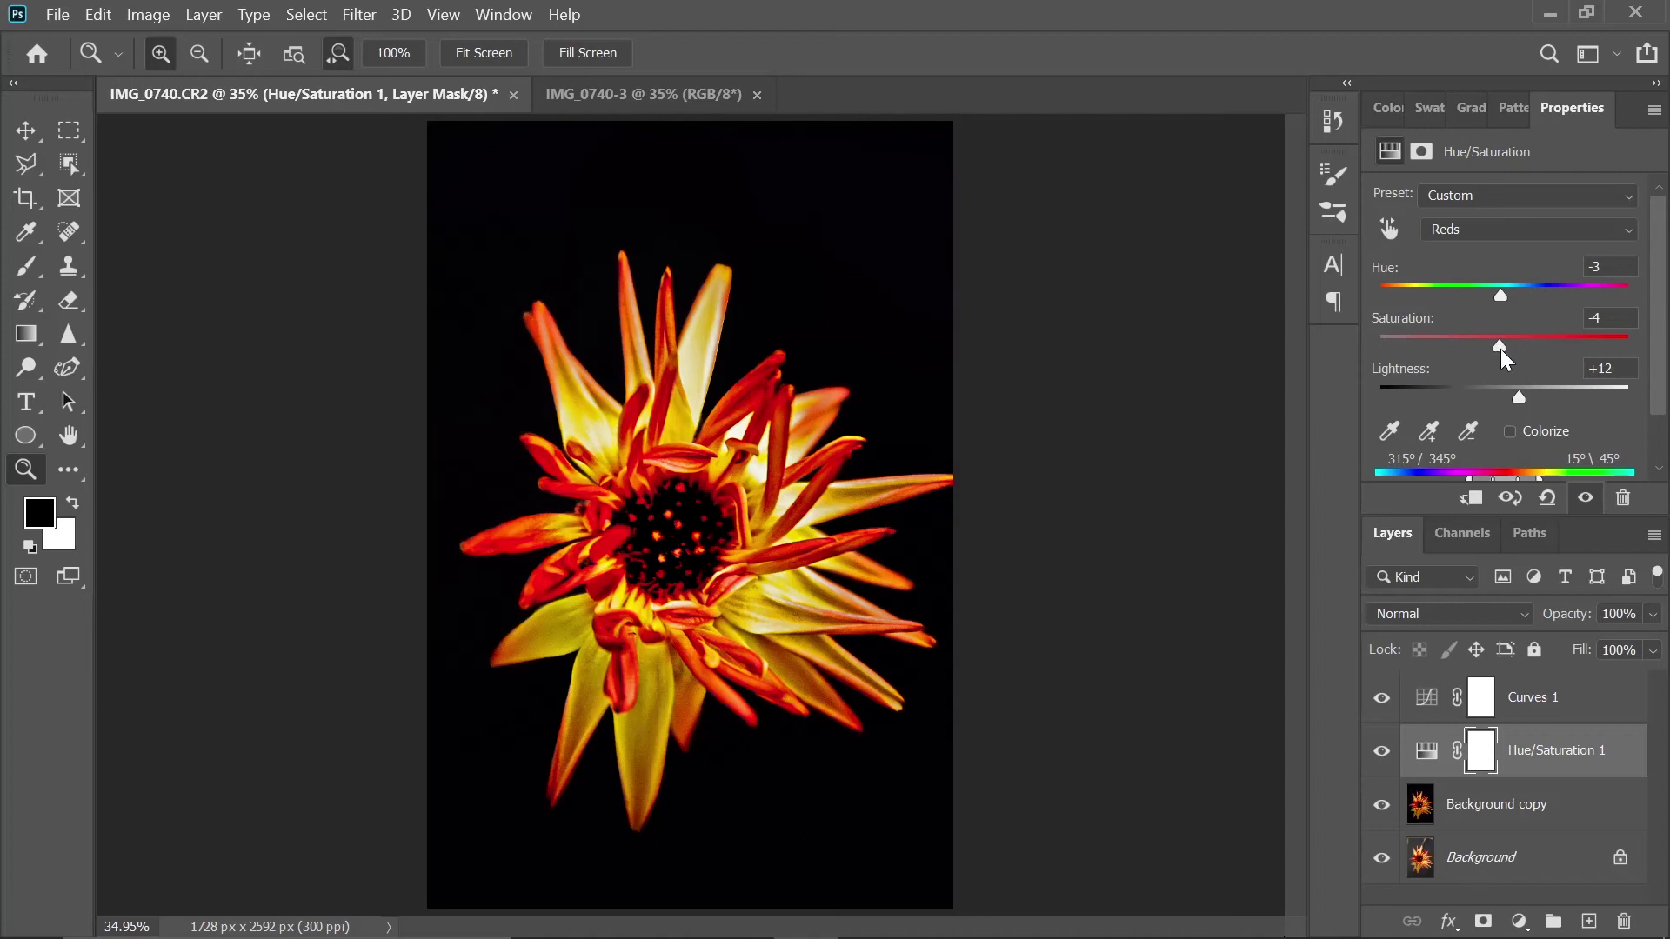
pyautogui.click(1504, 228)
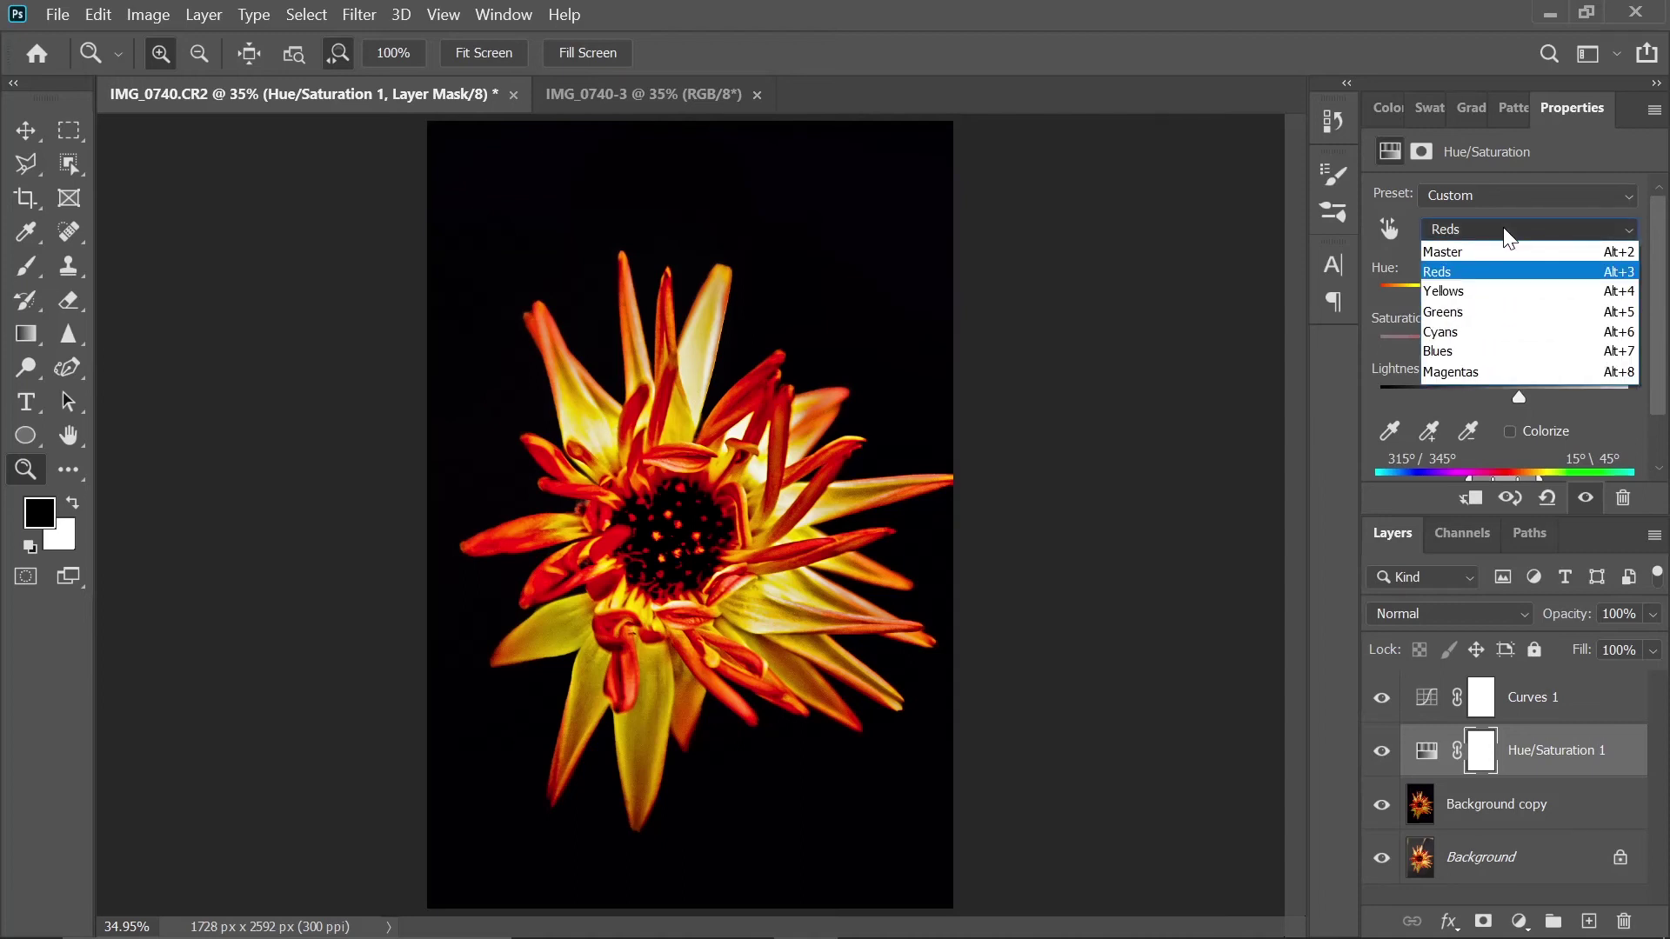
pyautogui.click(1503, 227)
# - Set the Master saturation of the Hue/Saturation adjustment to +2
pyautogui.click(1487, 228)
pyautogui.click(1484, 251)
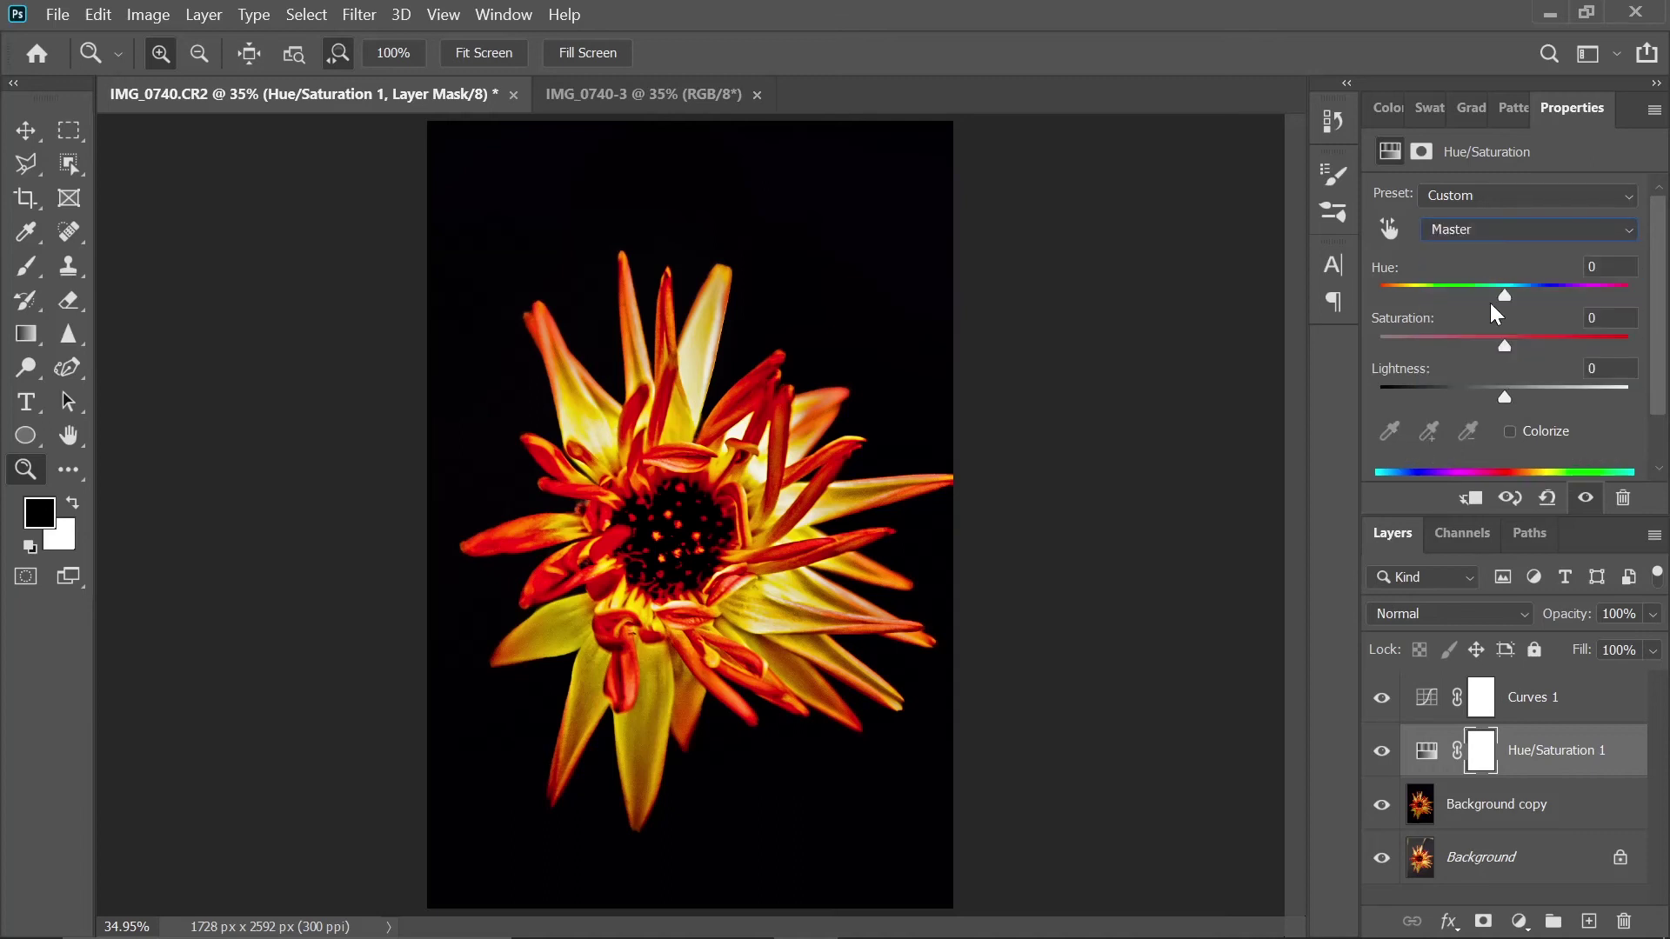
pyautogui.moveTo(1501, 348); pyautogui.dragTo(1494, 360)
pyautogui.moveTo(1484, 351); pyautogui.dragTo(1508, 356)
# - Add a Color Lookup adjustment layer above Hue/Saturation 1 and load the 3Strip.look LUT
pyautogui.click(1520, 922)
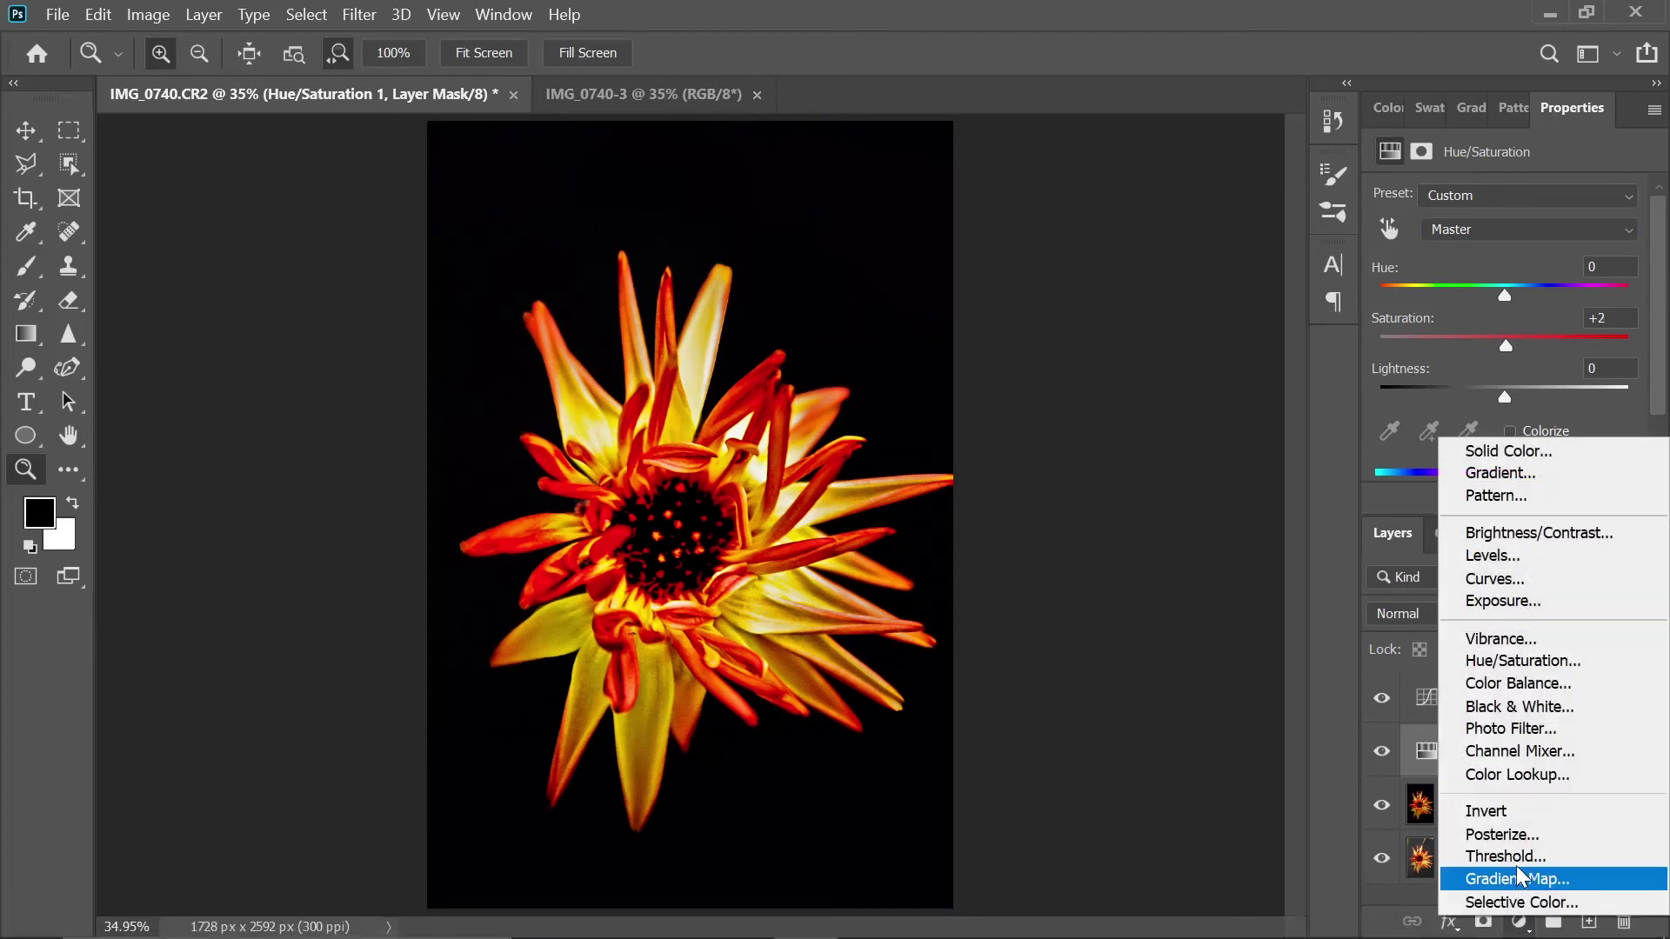
pyautogui.click(1521, 774)
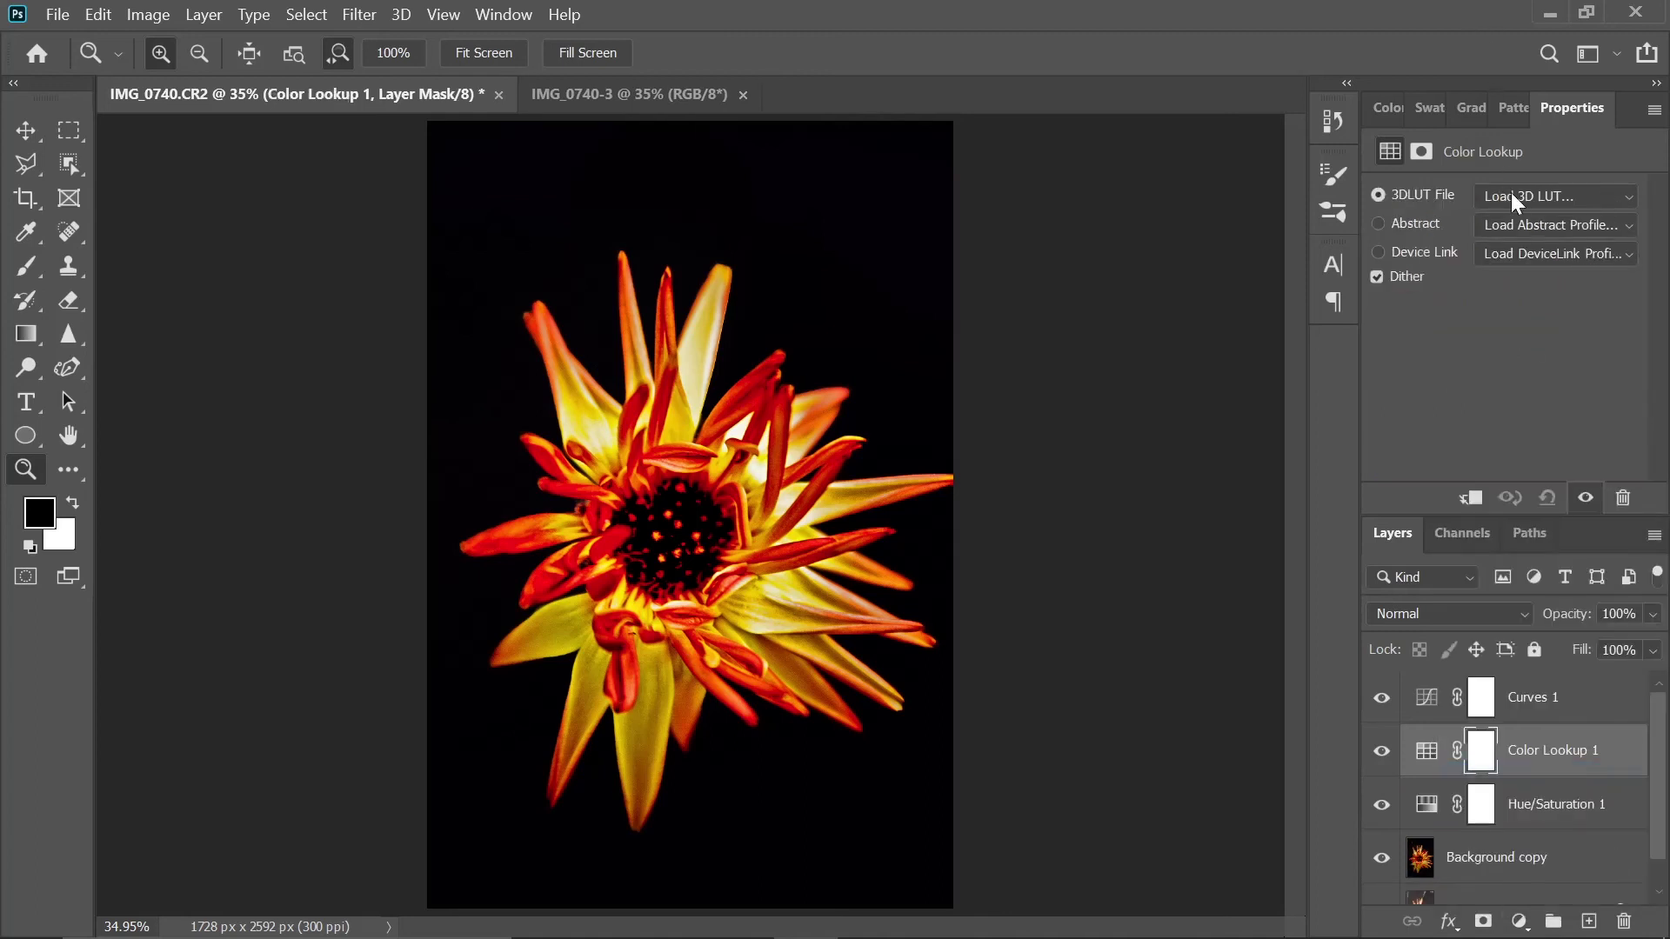
pyautogui.click(1511, 194)
pyautogui.click(1509, 114)
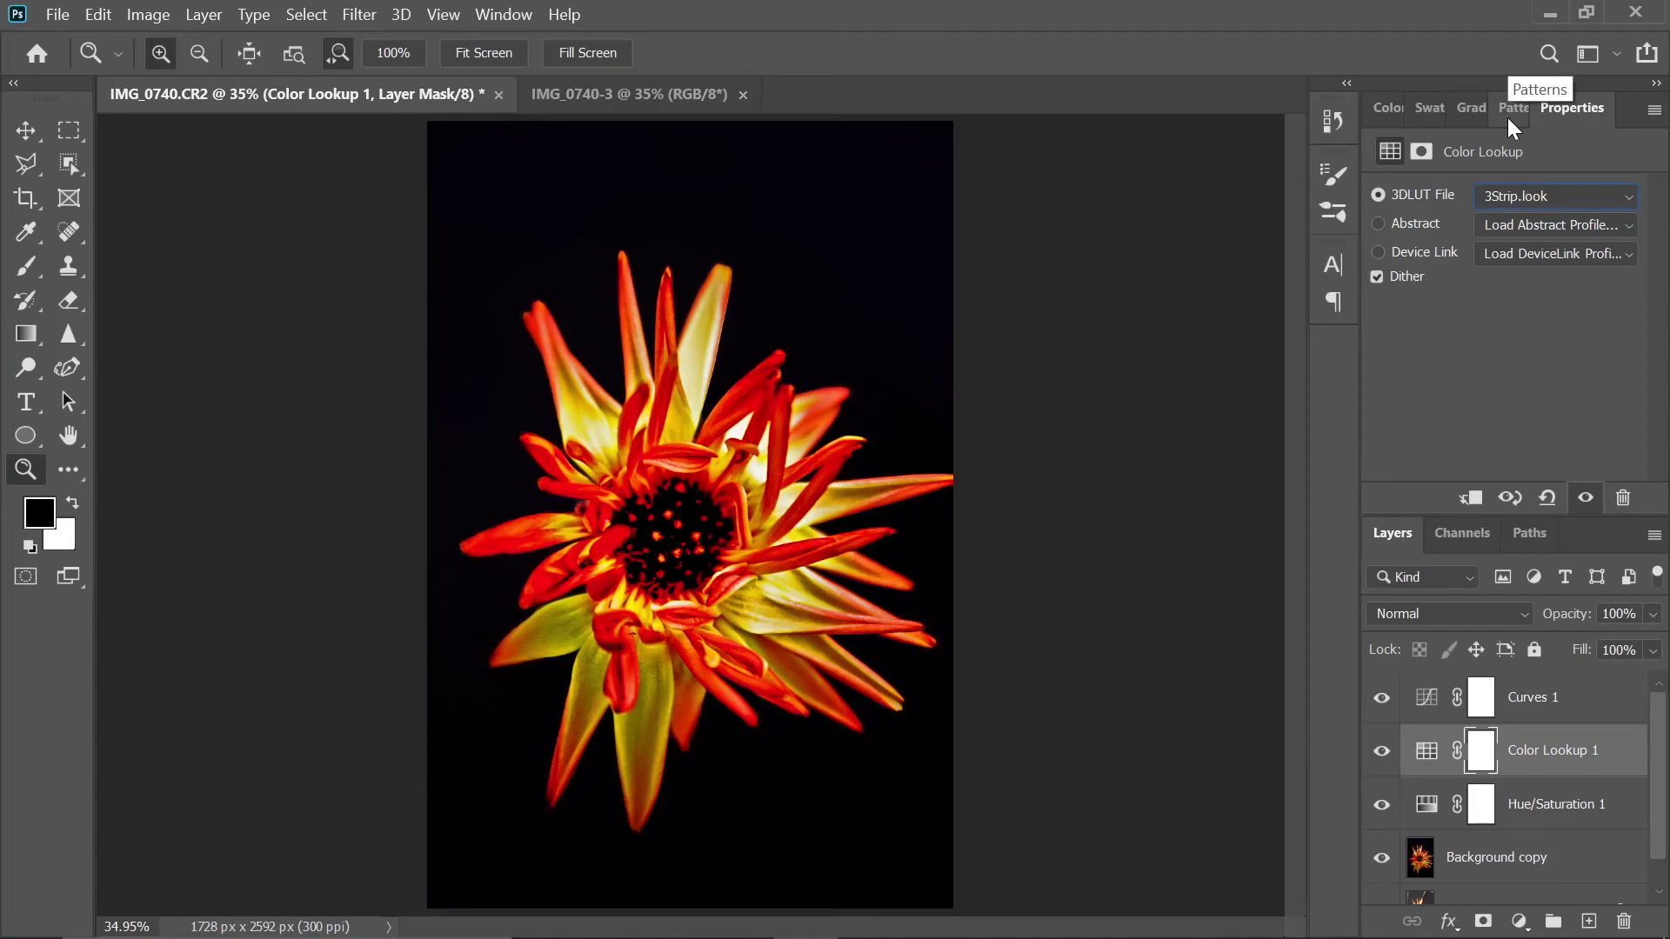
# - Preview the successive 3D LUTs on the Color Lookup adjustment and settle on FoggyNight.3DL
pyautogui.press('Down')
pyautogui.press('Down')
pyautogui.press('Up')
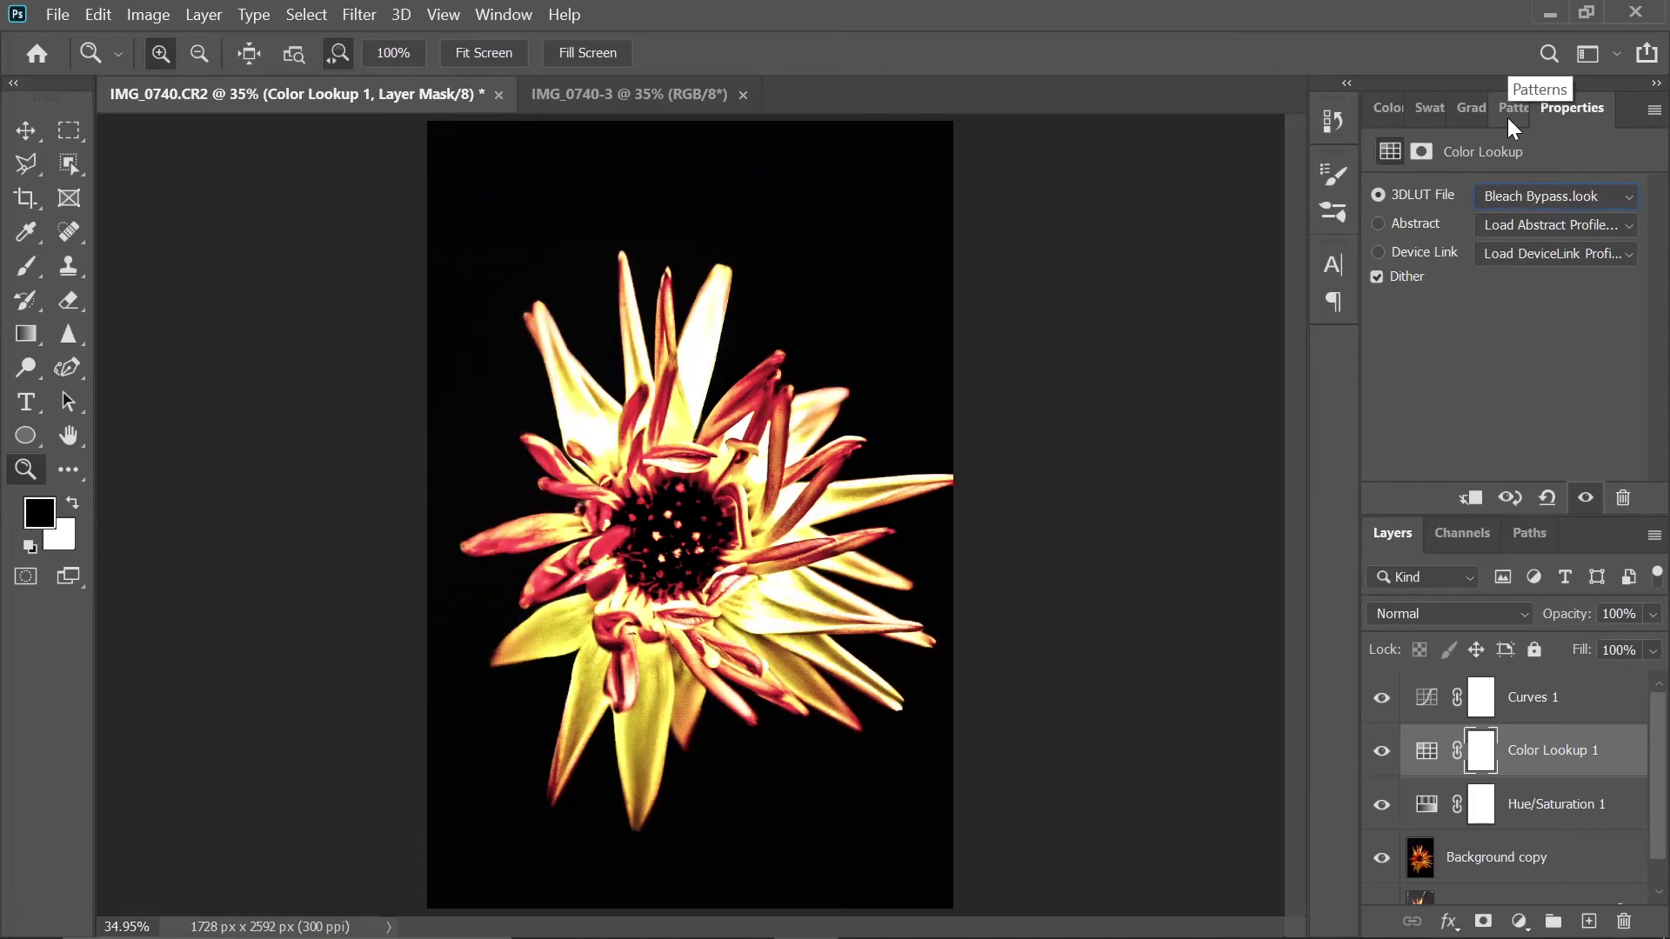
pyautogui.press('Down')
pyautogui.press('Down')
pyautogui.press('Down')
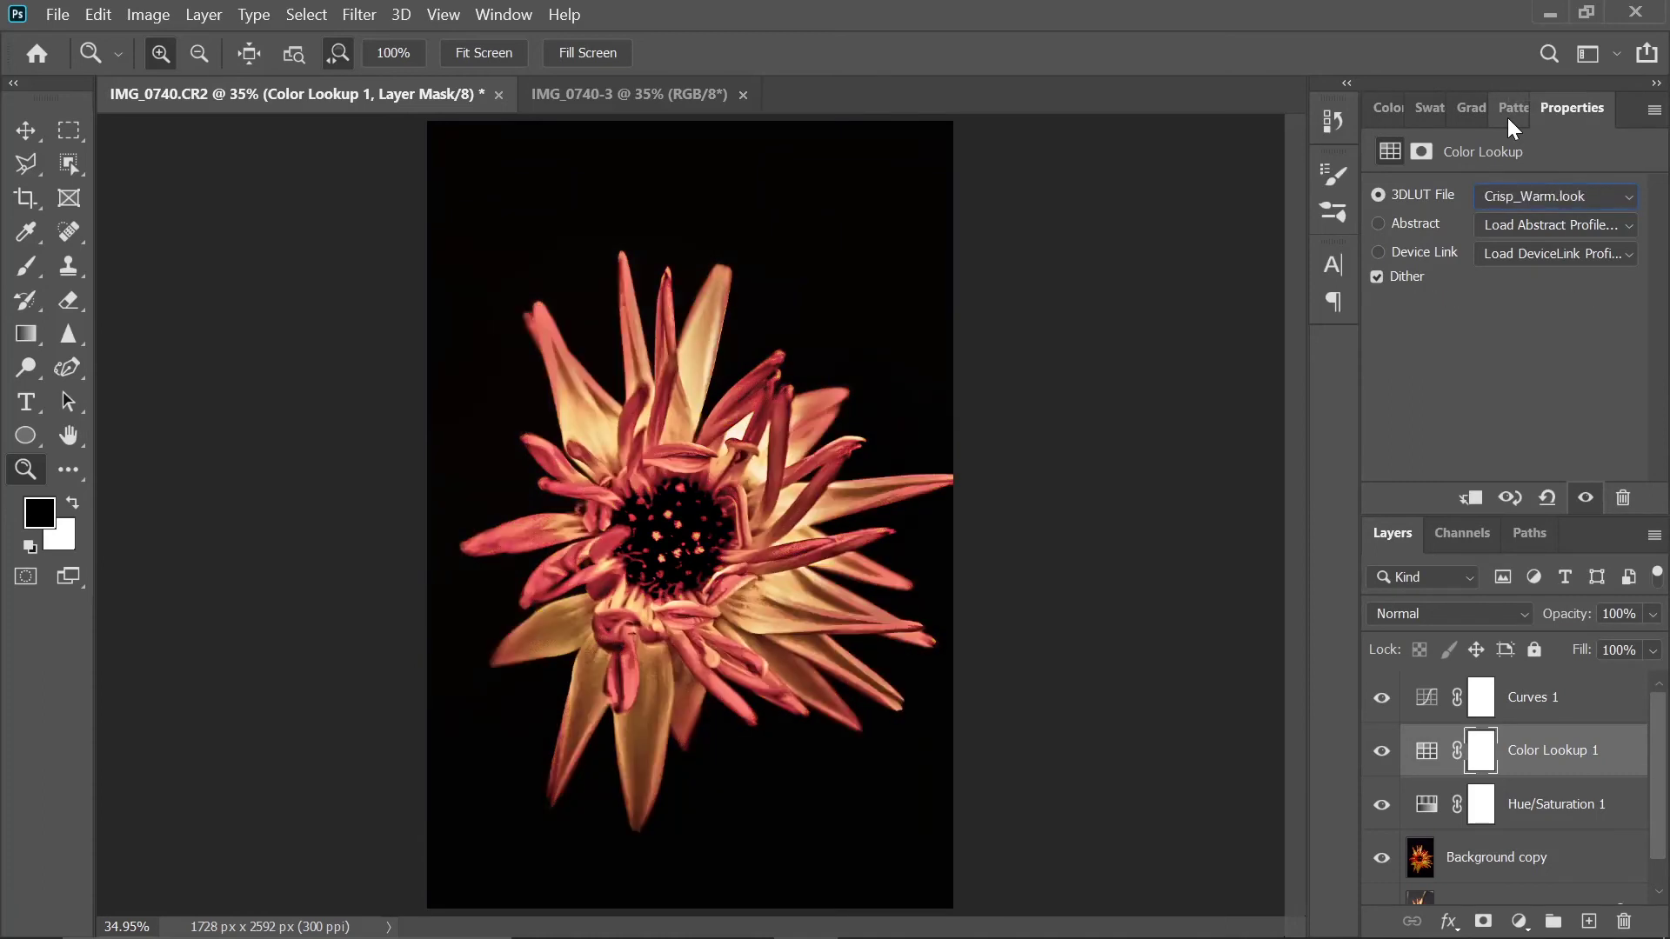
pyautogui.press('Down')
pyautogui.press('Down')
pyautogui.press('Down')
pyautogui.press('Down')
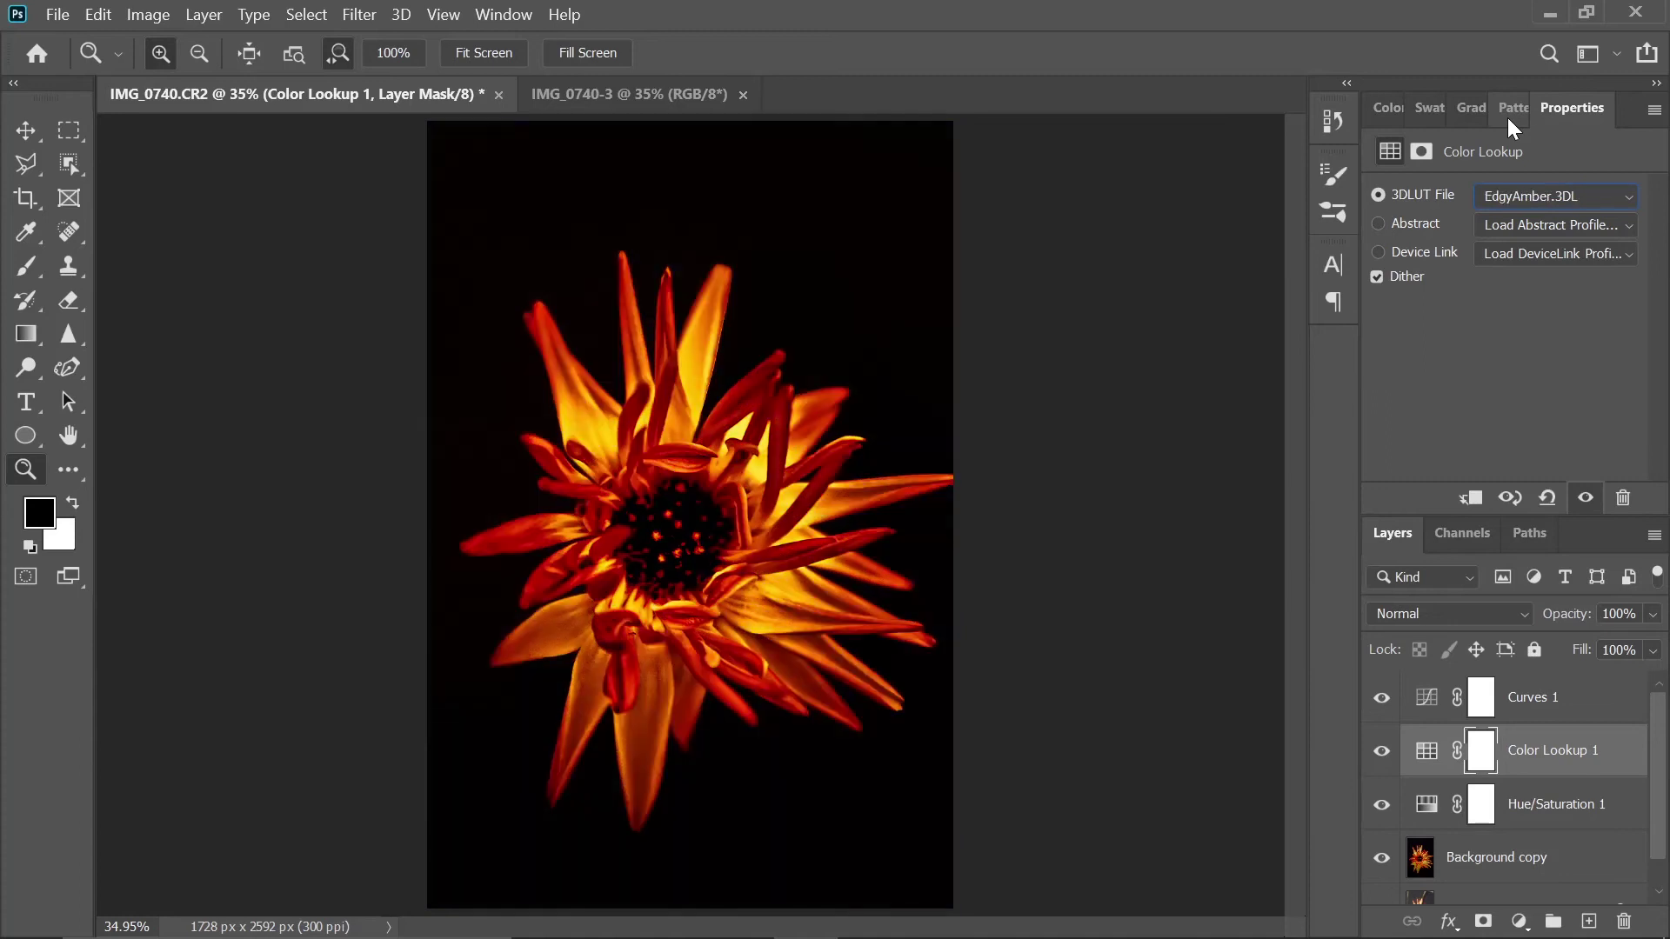
pyautogui.press('Down')
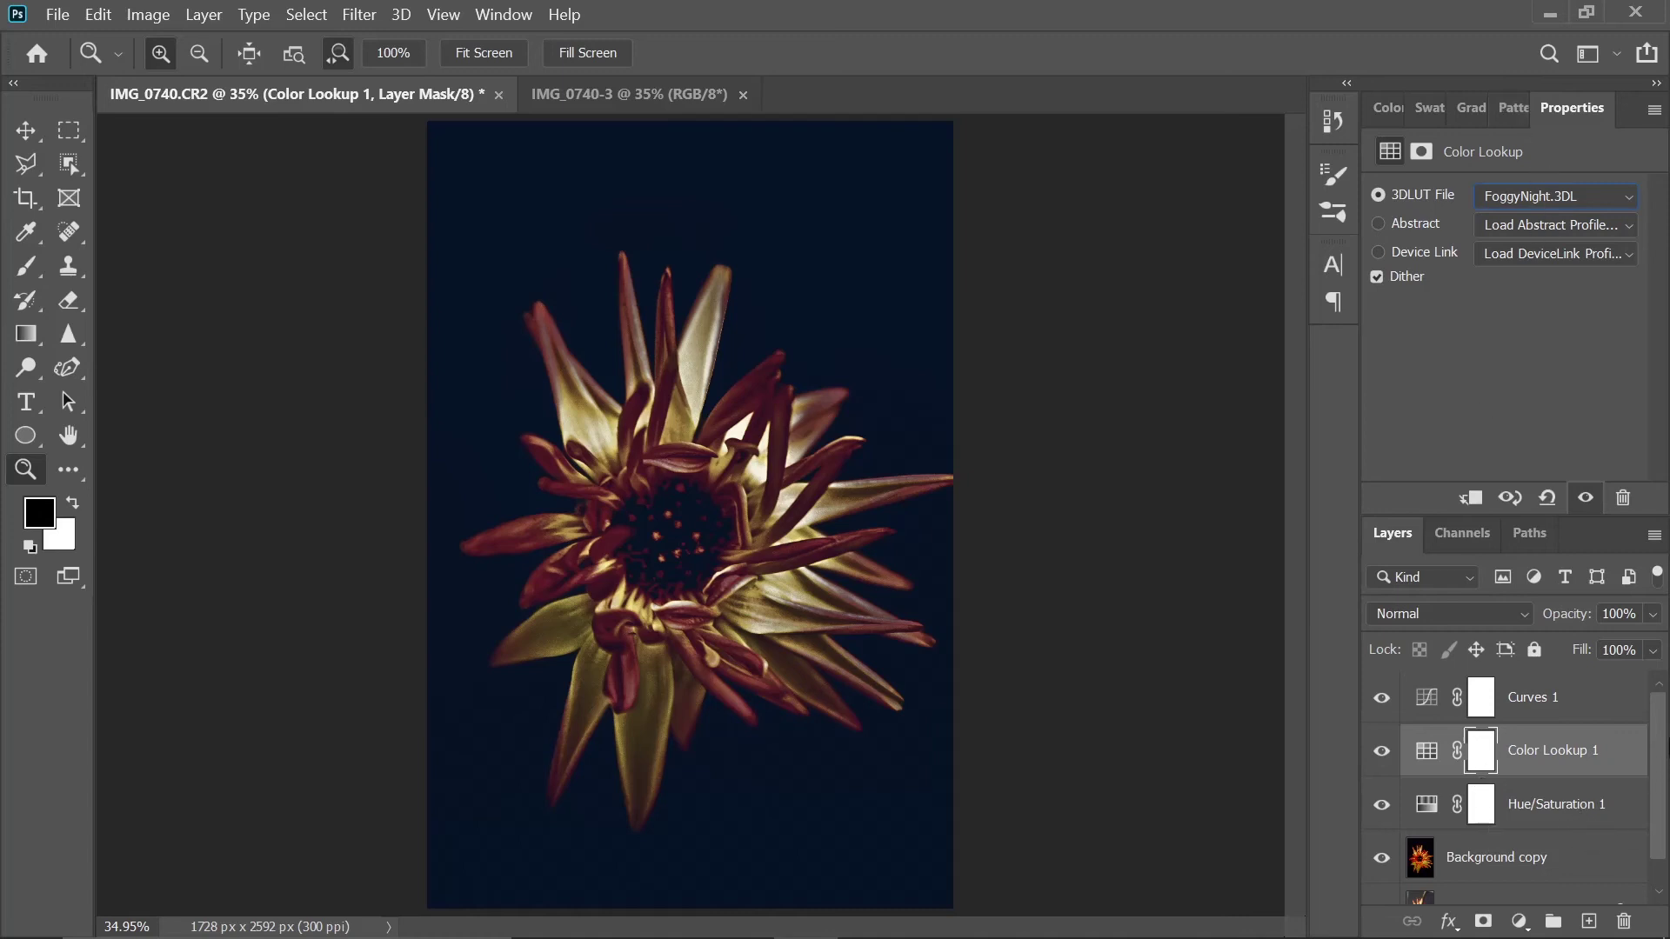
# - Duplicate the Background copy layer, move the duplicate above Curves 1, and place Color Lookup 1 at the top of the stack
pyautogui.moveTo(1528, 864); pyautogui.dragTo(1589, 922)
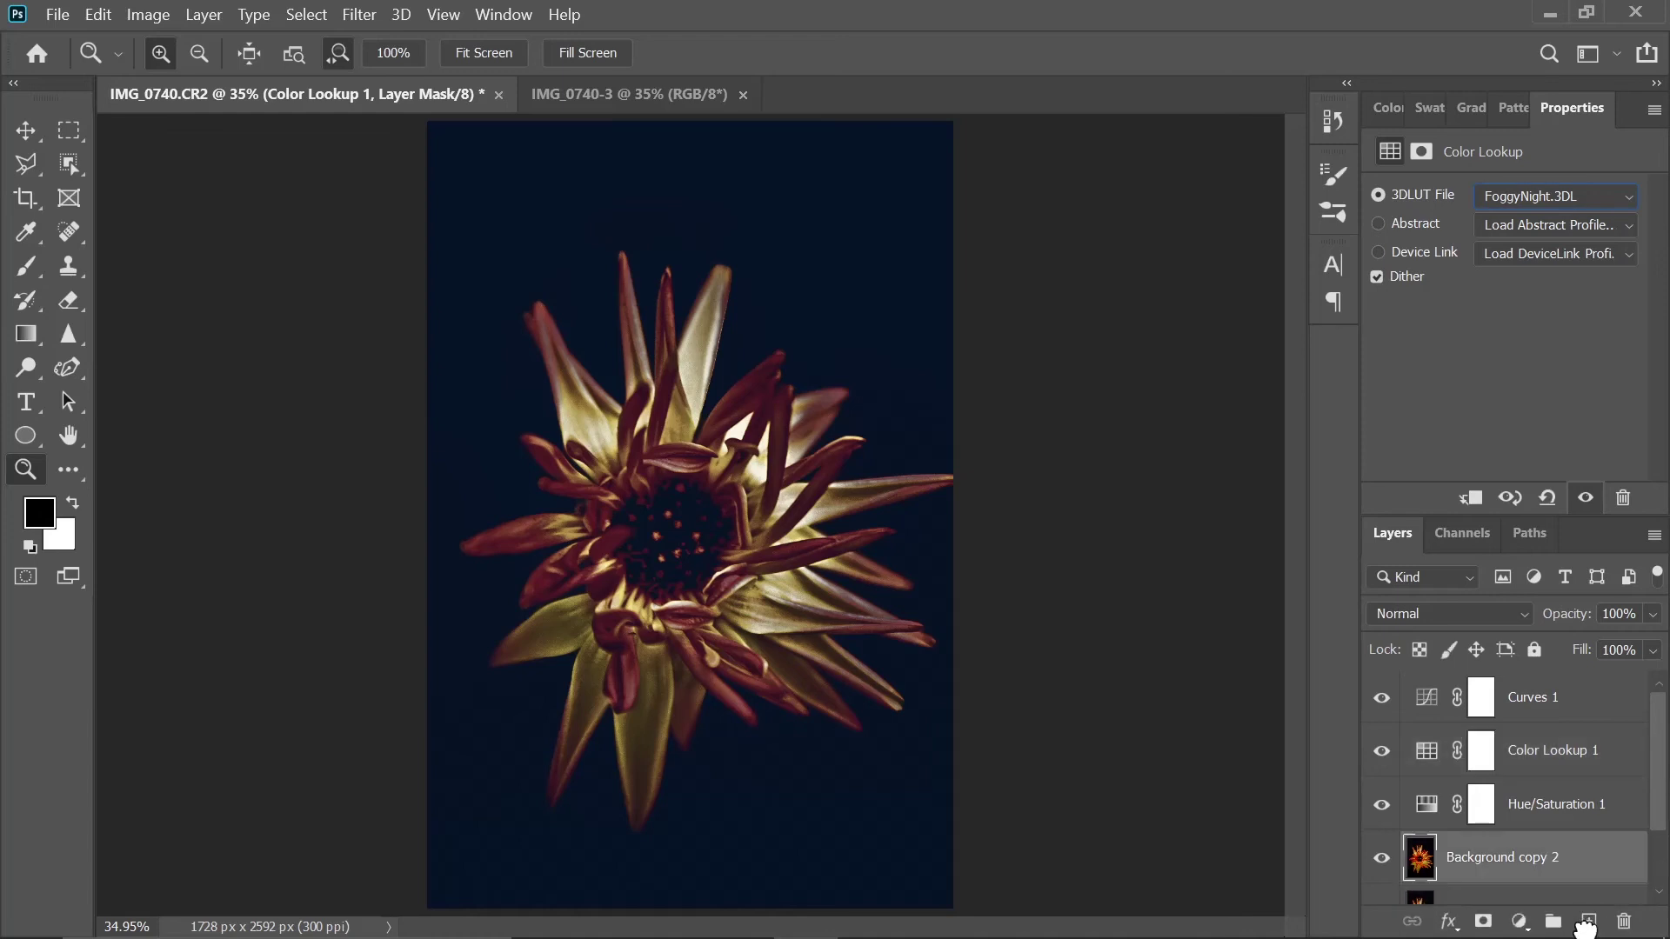
pyautogui.moveTo(1548, 861); pyautogui.dragTo(1587, 696)
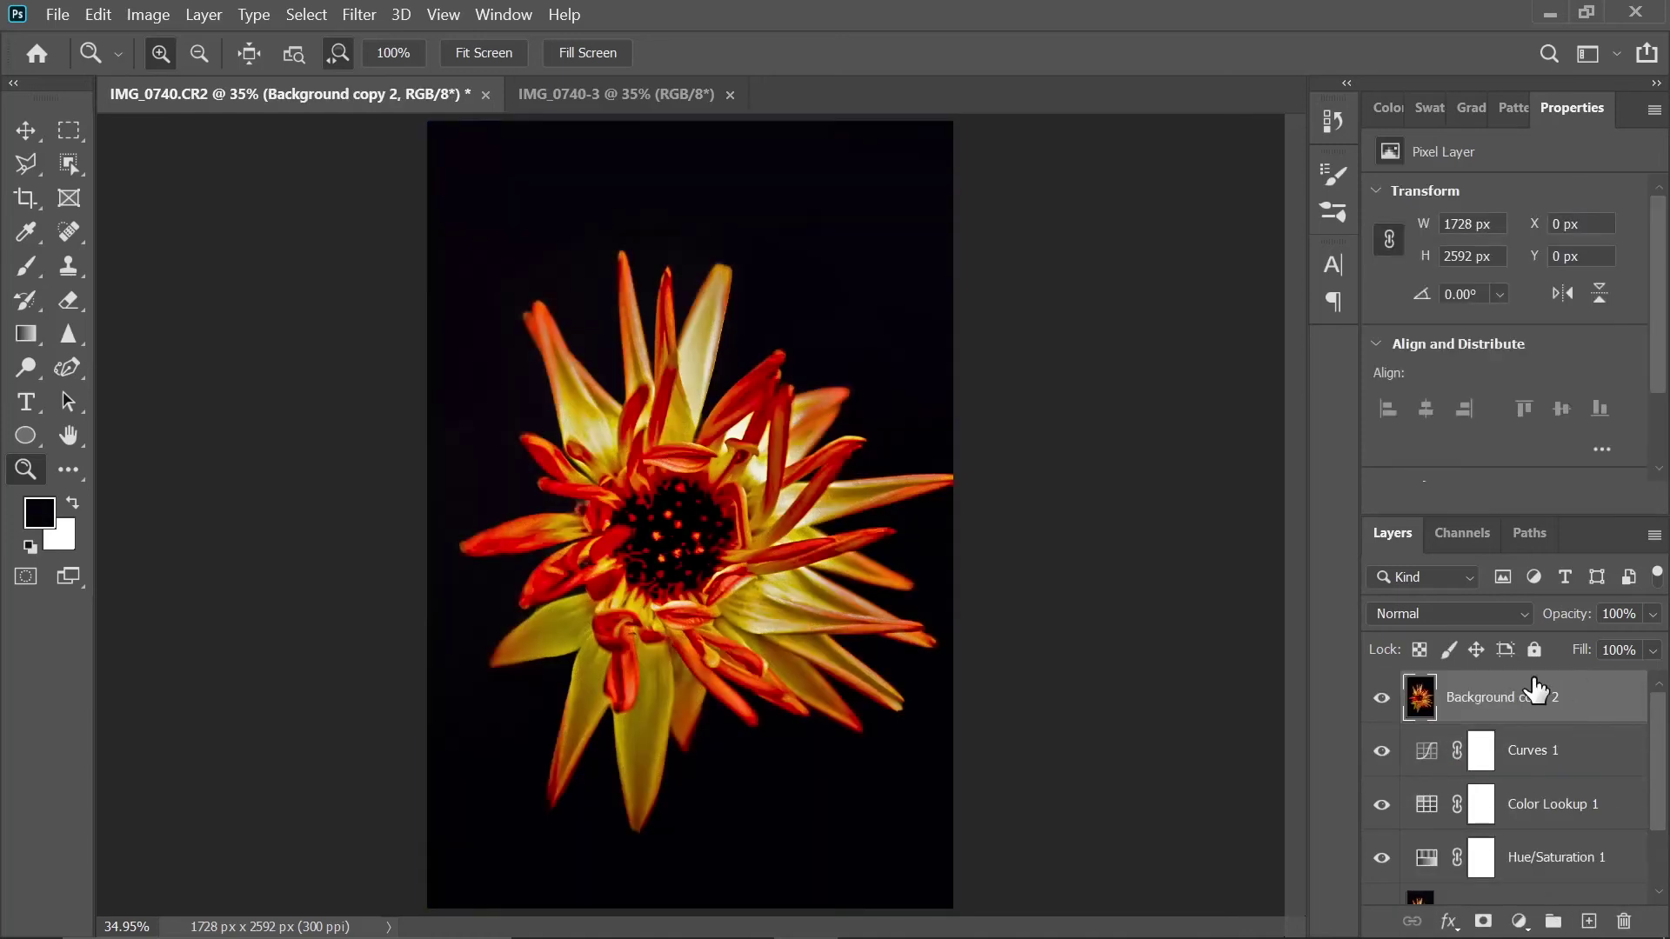
pyautogui.moveTo(1655, 764)
pyautogui.mouseDown()
pyautogui.moveTo(1655, 790)
pyautogui.moveTo(1660, 765)
pyautogui.mouseUp()
pyautogui.moveTo(1565, 802); pyautogui.dragTo(1662, 759)
pyautogui.moveTo(1560, 753); pyautogui.dragTo(1564, 701)
# - Set the Color Lookup 1 layer's opacity to 27% and compare the image with Background copy 2 hidden and shown
pyautogui.click(1649, 615)
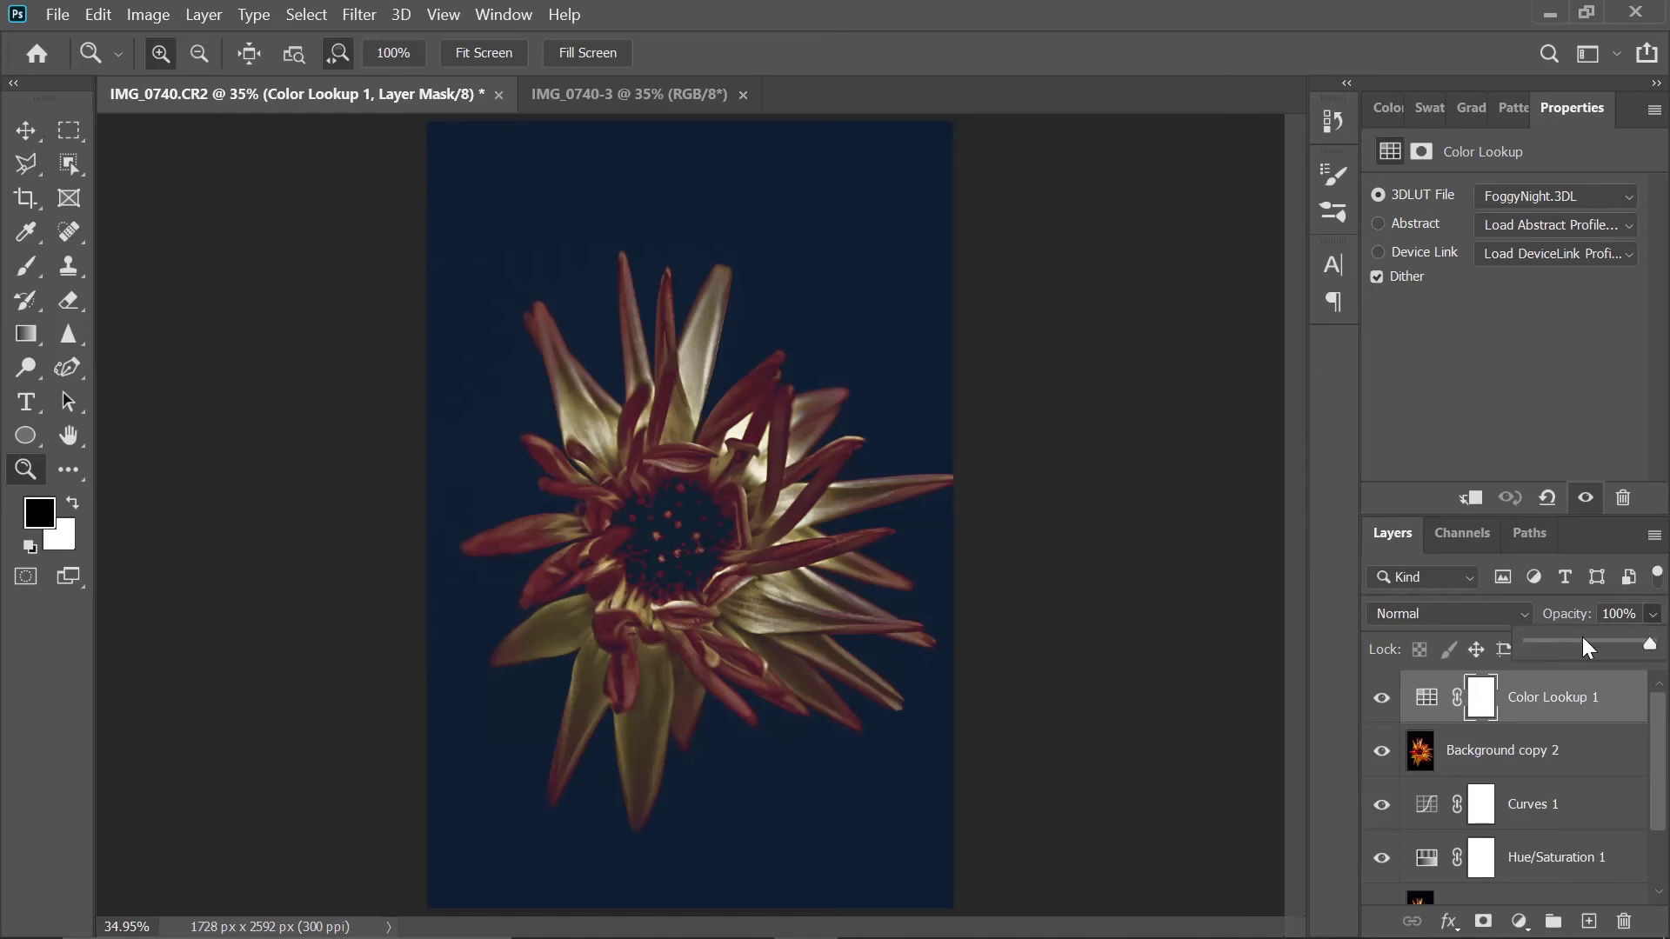
pyautogui.click(1583, 641)
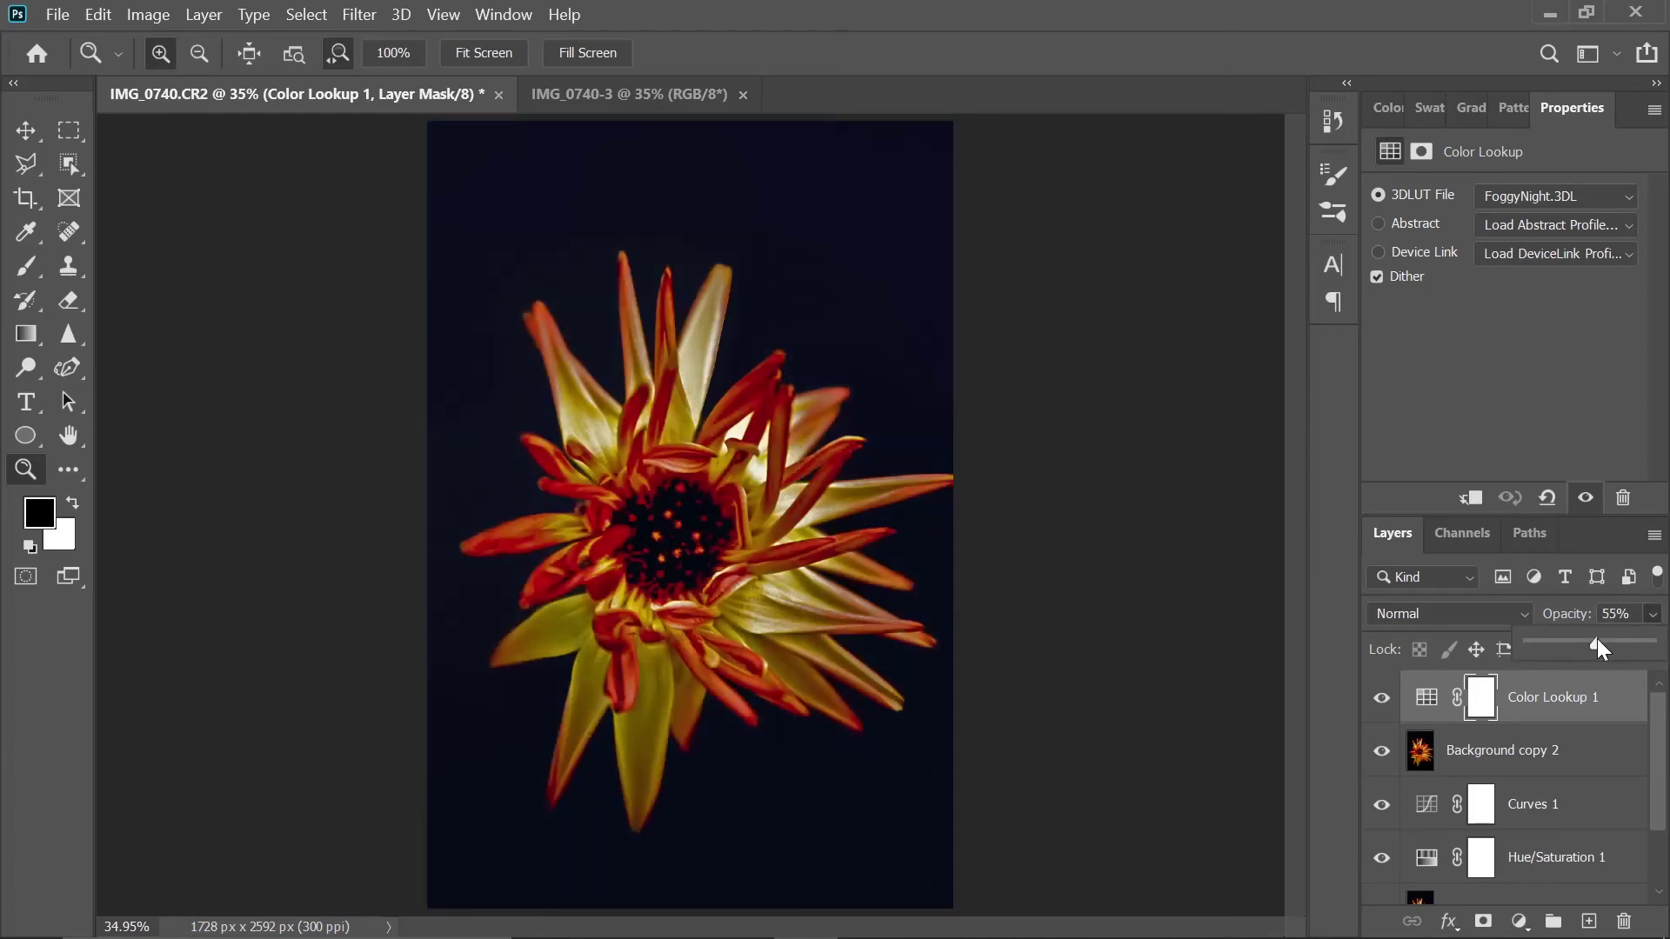
pyautogui.click(1562, 643)
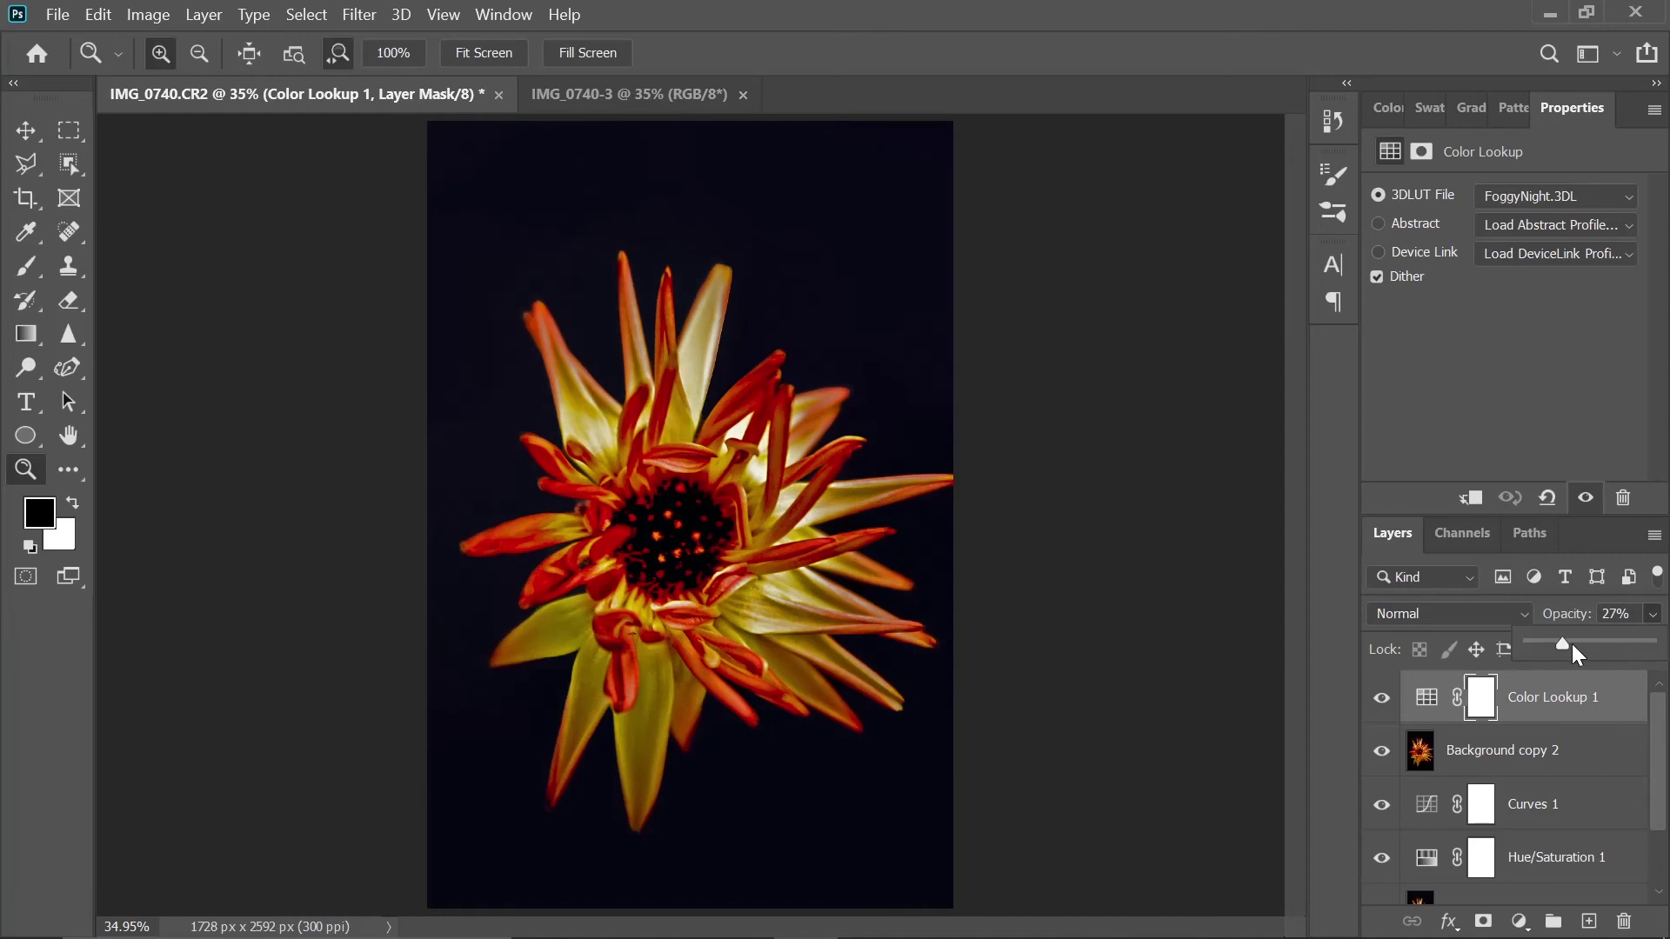
pyautogui.click(1381, 752)
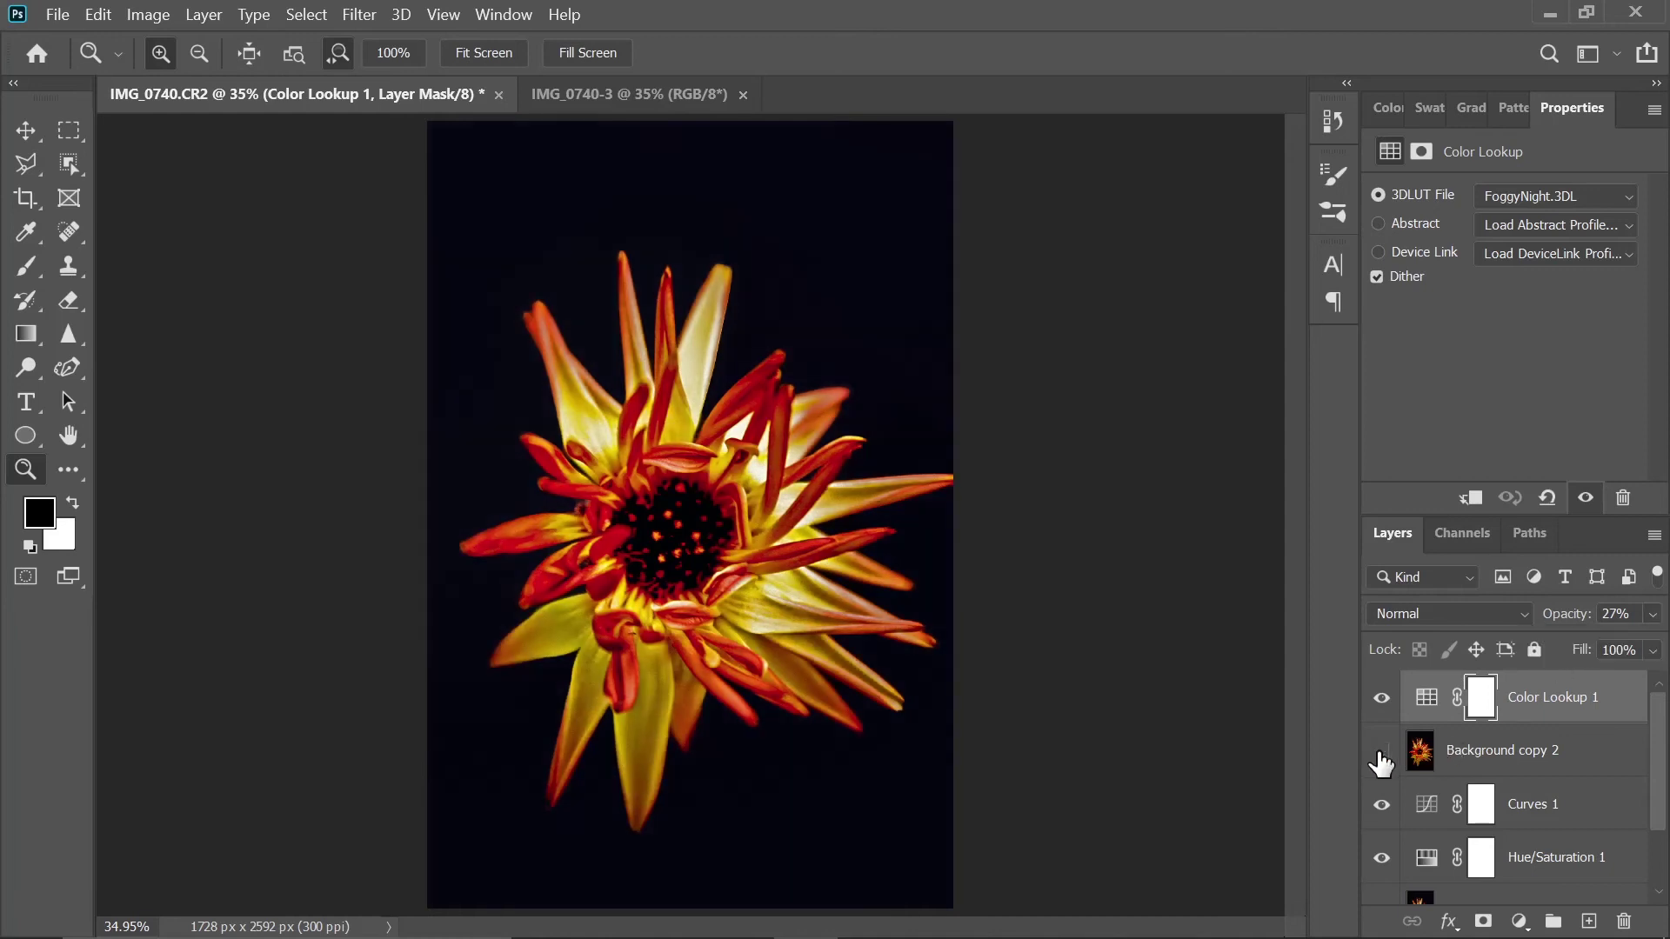
pyautogui.click(1381, 753)
# - Add a vector mask to Color Lookup 1 and brush black over the flower's centre on its layer mask at 68% opacity
pyautogui.click(1483, 921)
pyautogui.click(26, 266)
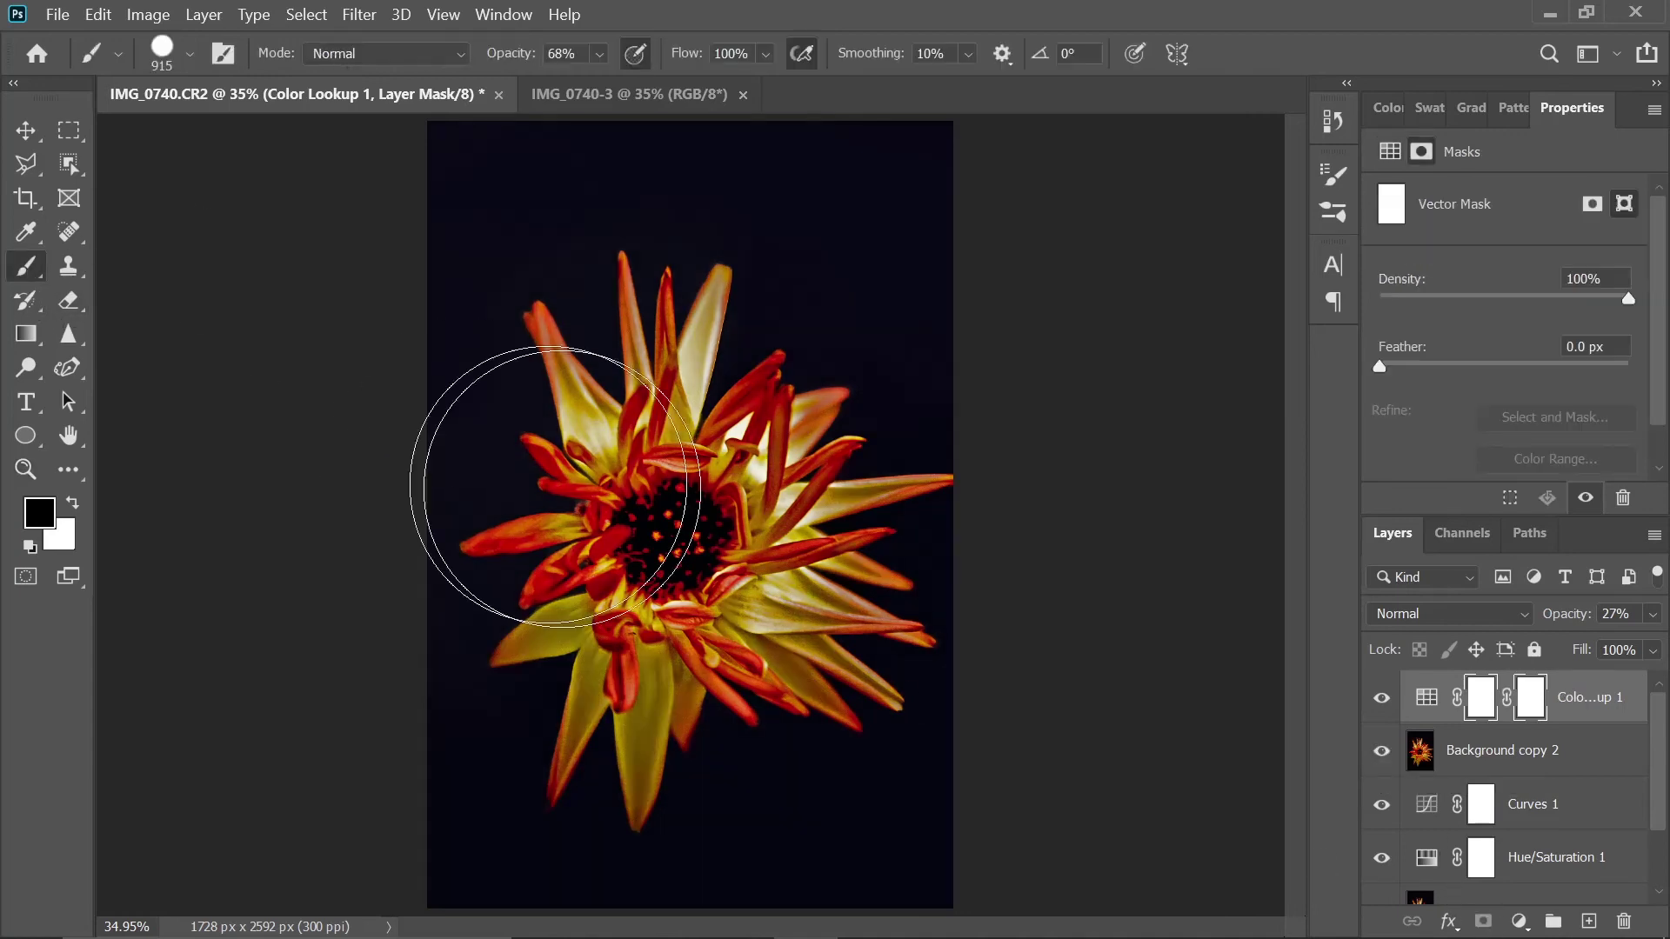
pyautogui.click(708, 633)
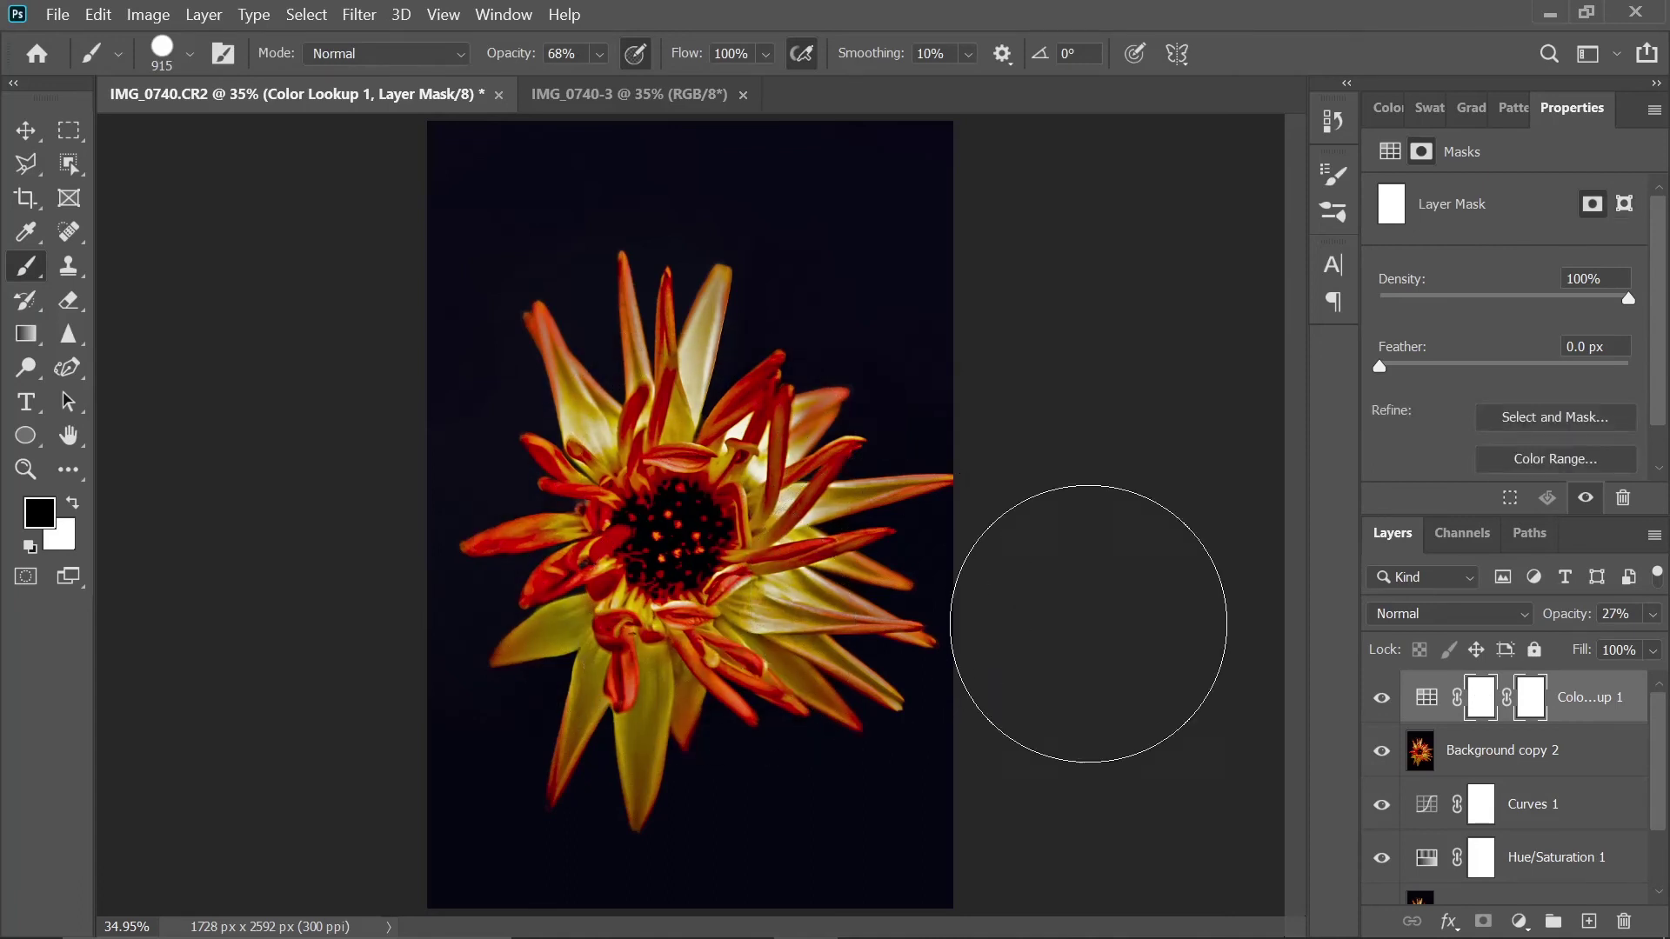
pyautogui.moveTo(780, 549)
pyautogui.mouseDown()
pyautogui.moveTo(638, 570)
pyautogui.moveTo(635, 550)
pyautogui.moveTo(612, 579)
pyautogui.moveTo(641, 624)
pyautogui.moveTo(692, 633)
pyautogui.moveTo(681, 609)
pyautogui.moveTo(641, 609)
pyautogui.mouseUp()
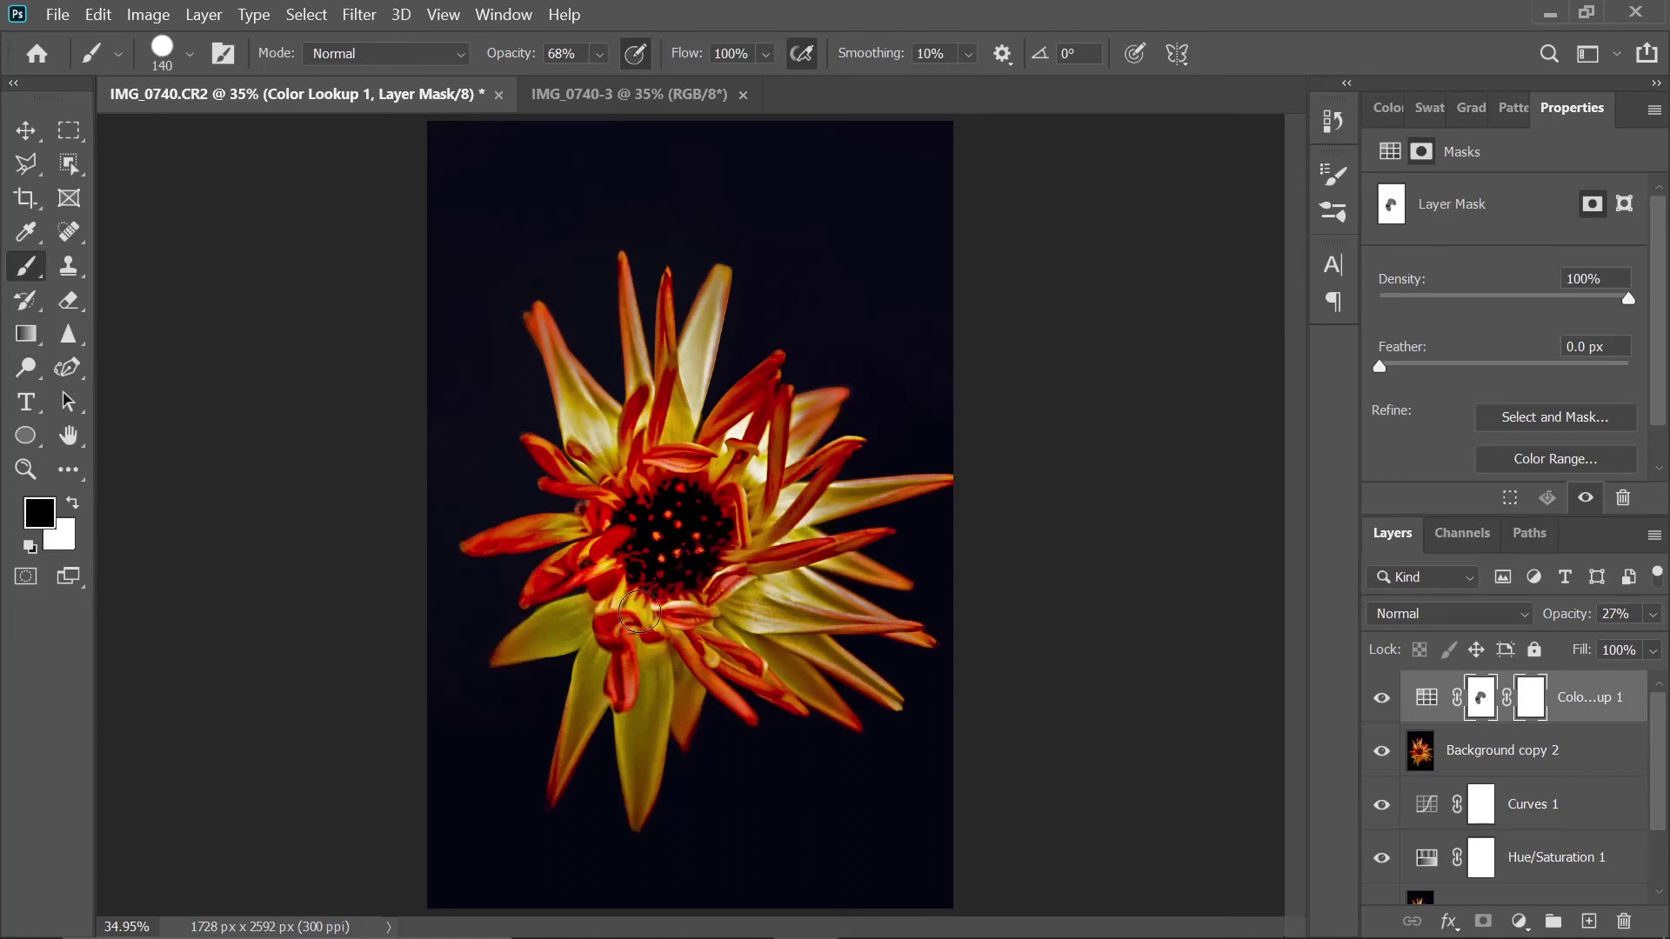
# - Select the whole flower with the Object Selection tool
pyautogui.click(69, 164)
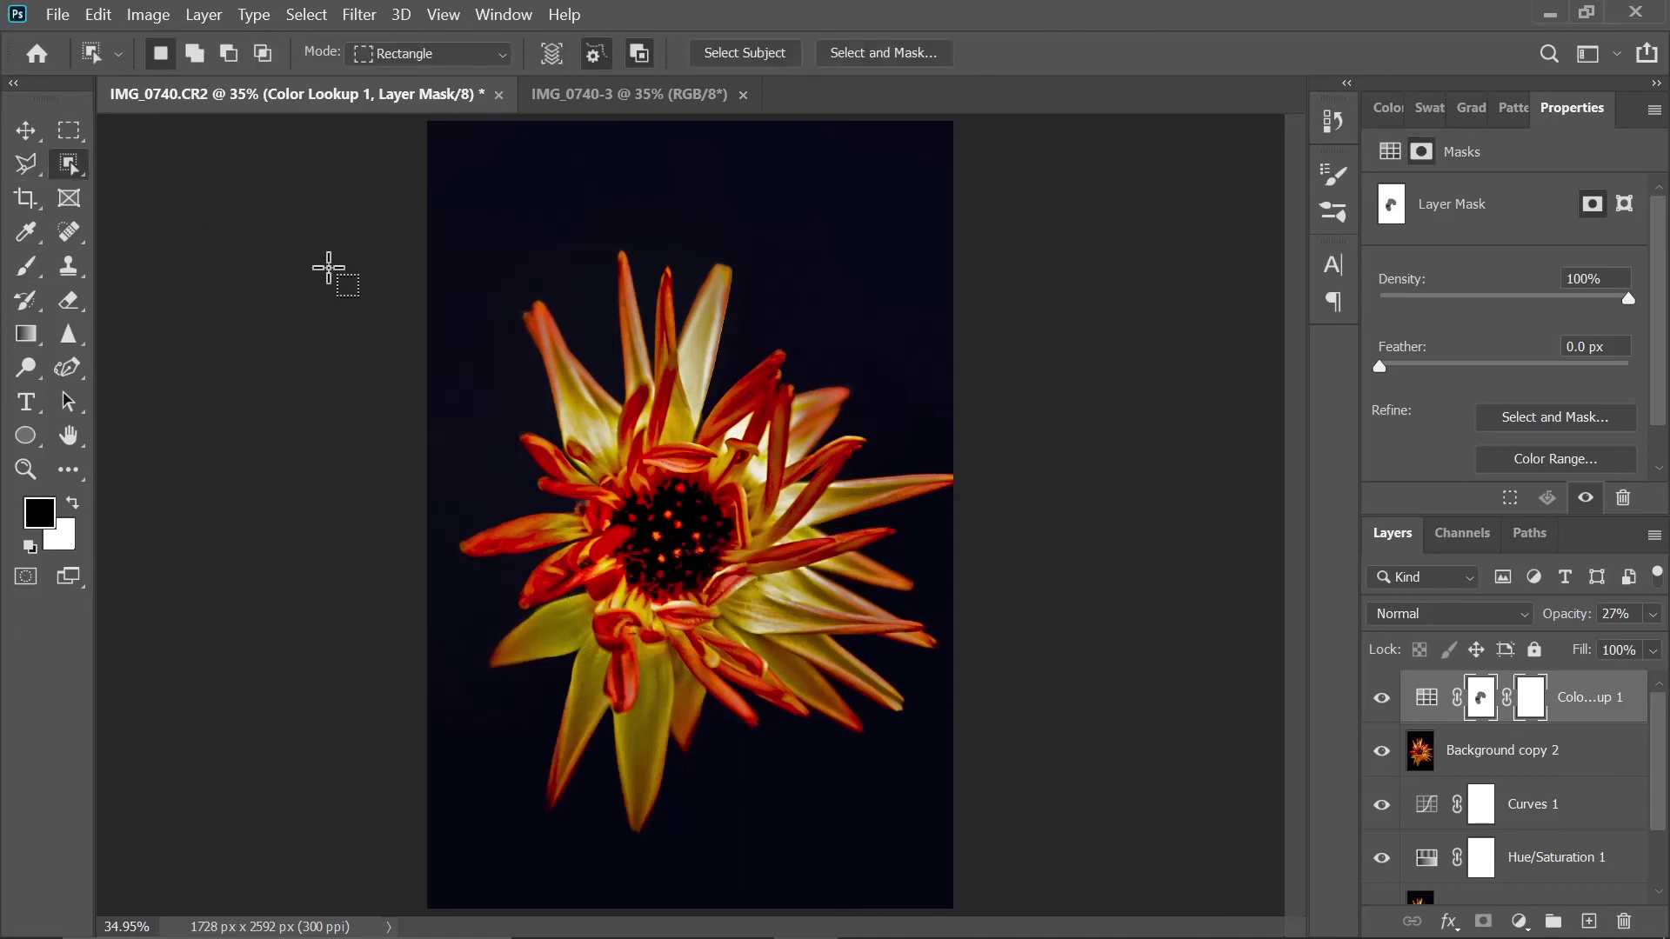
pyautogui.moveTo(448, 224); pyautogui.dragTo(996, 797)
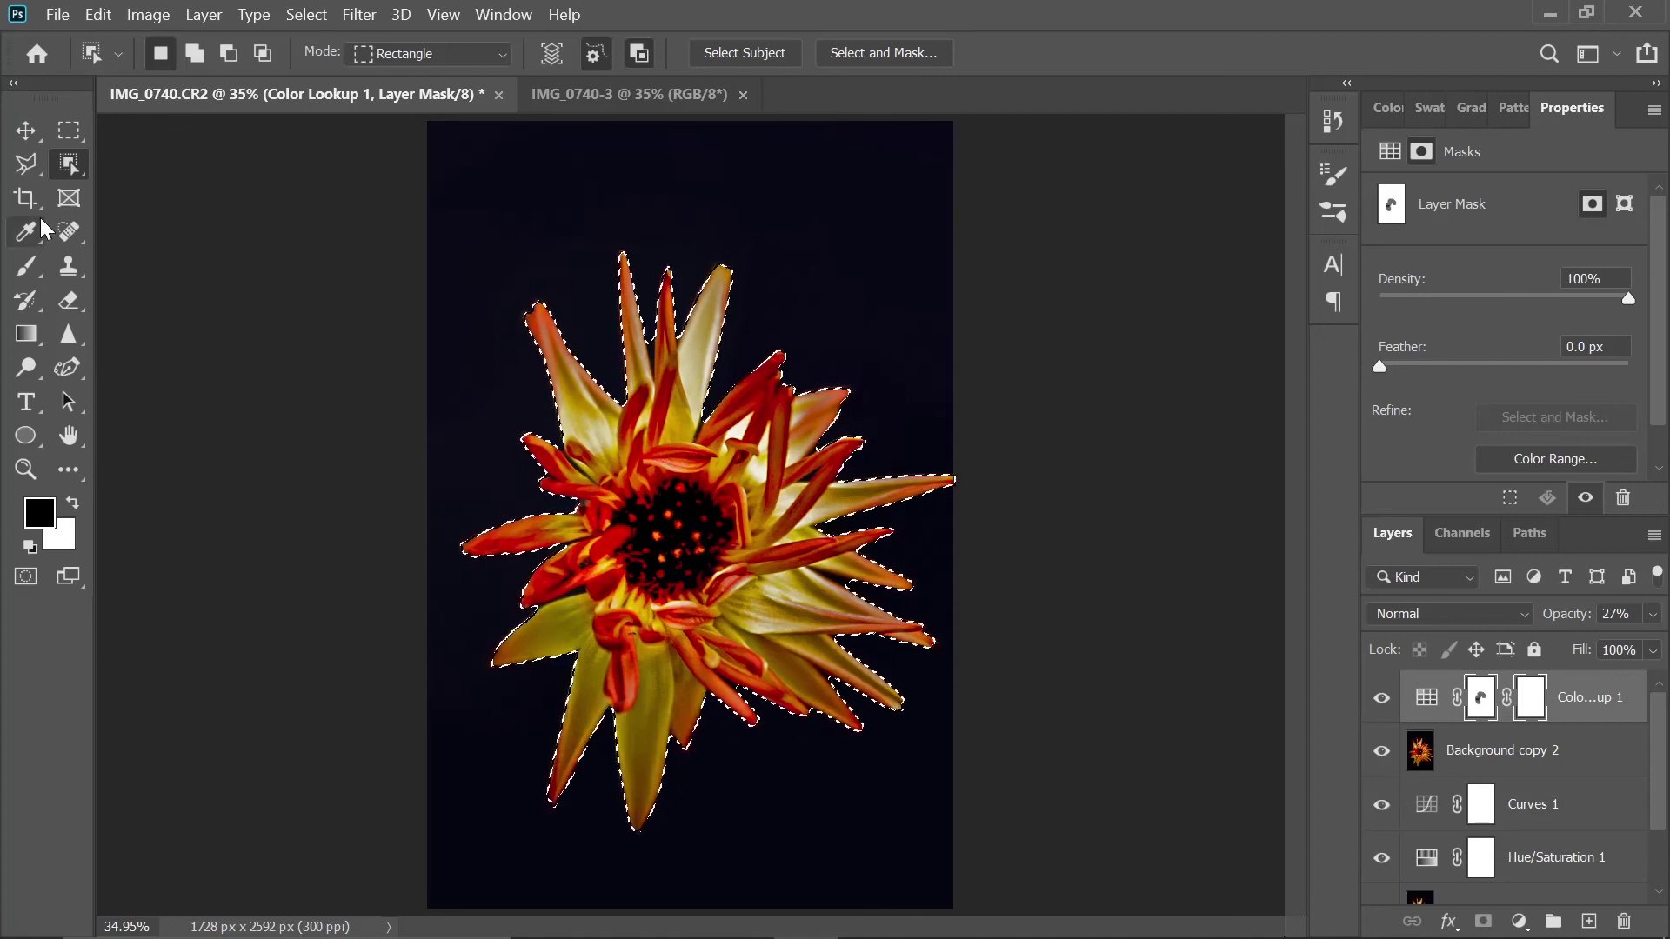
# - Try inverting the flower selection and brushing the background on the Color Lookup mask, and undo it
pyautogui.click(306, 15)
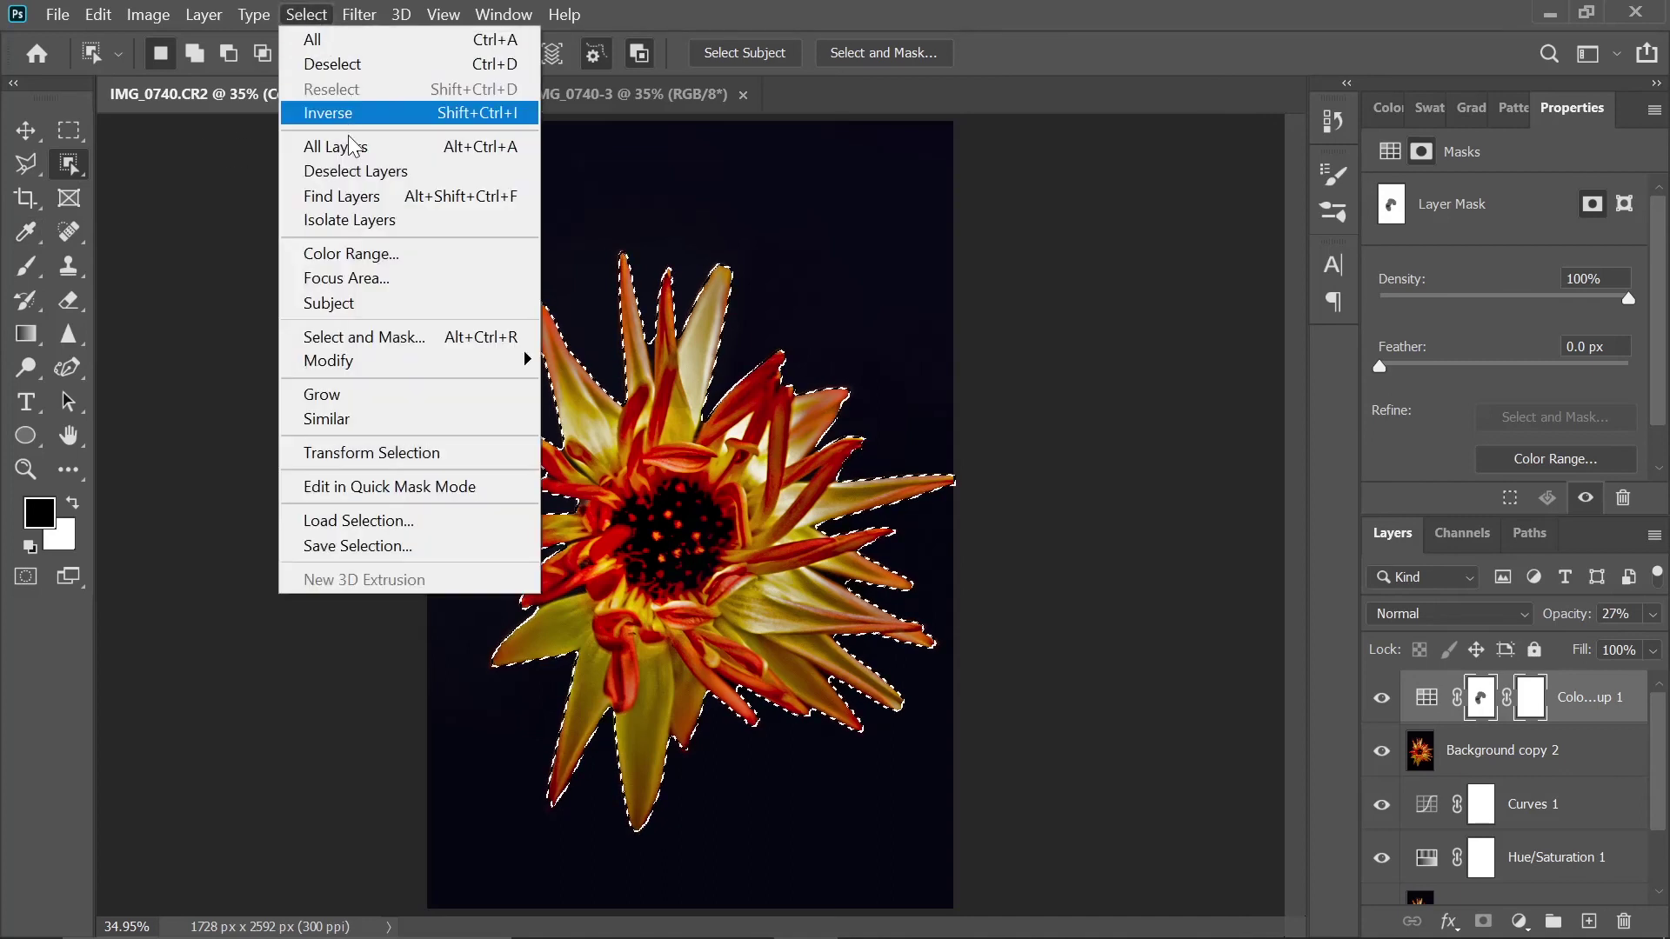
pyautogui.click(319, 112)
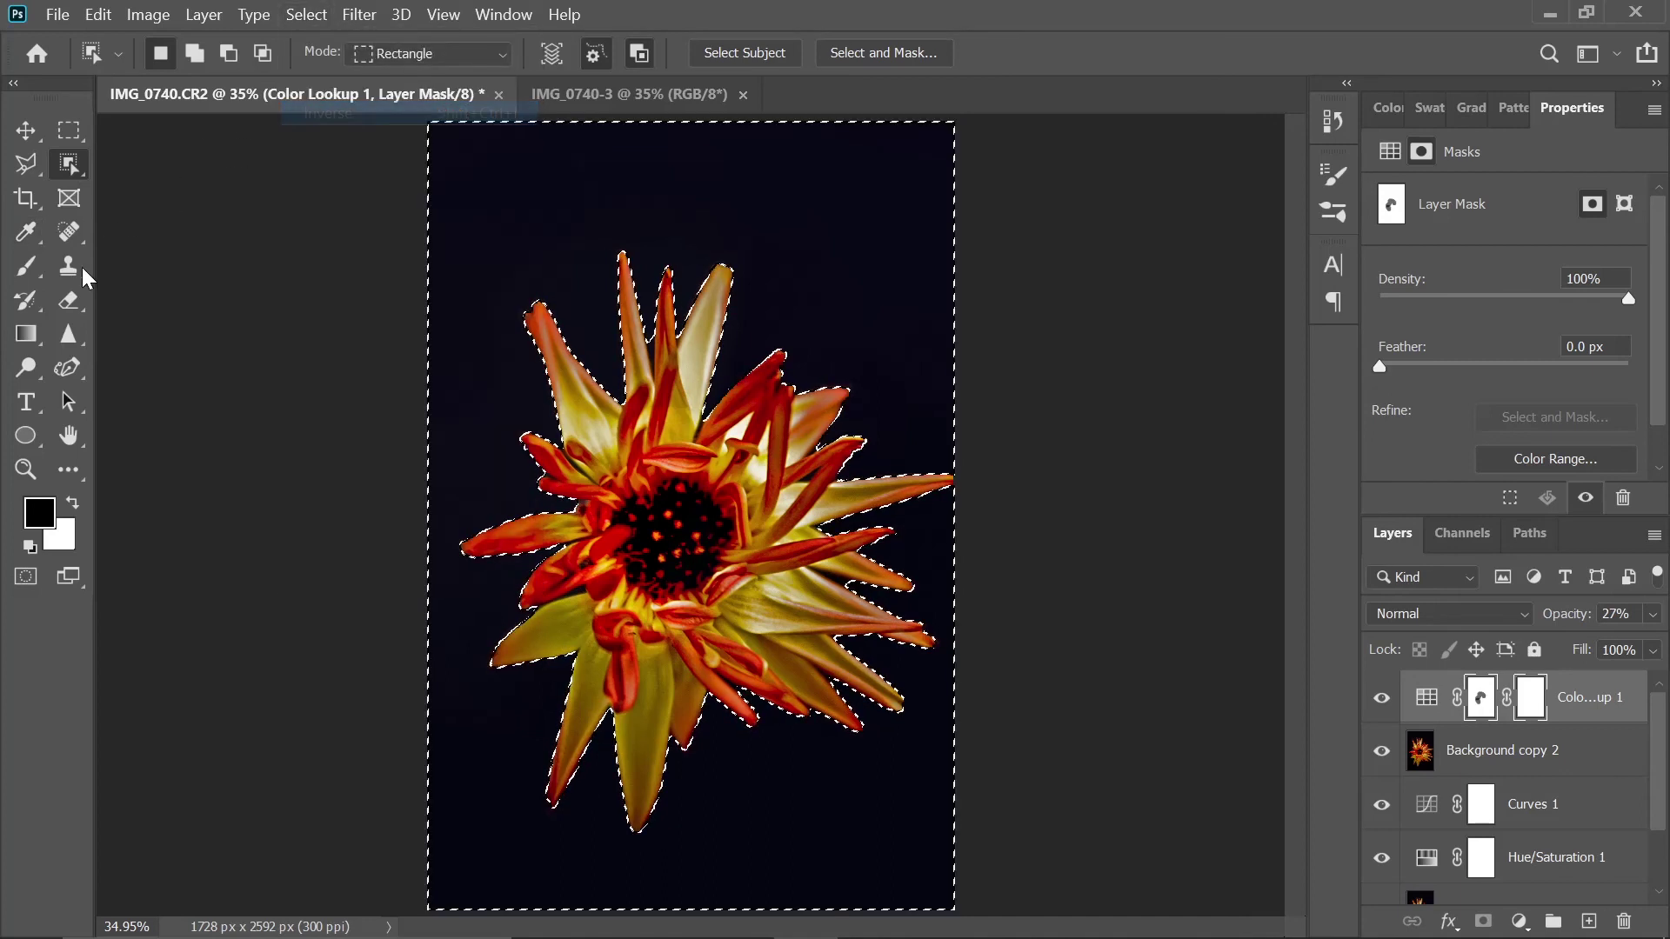
pyautogui.click(29, 270)
pyautogui.moveTo(495, 200); pyautogui.dragTo(617, 213)
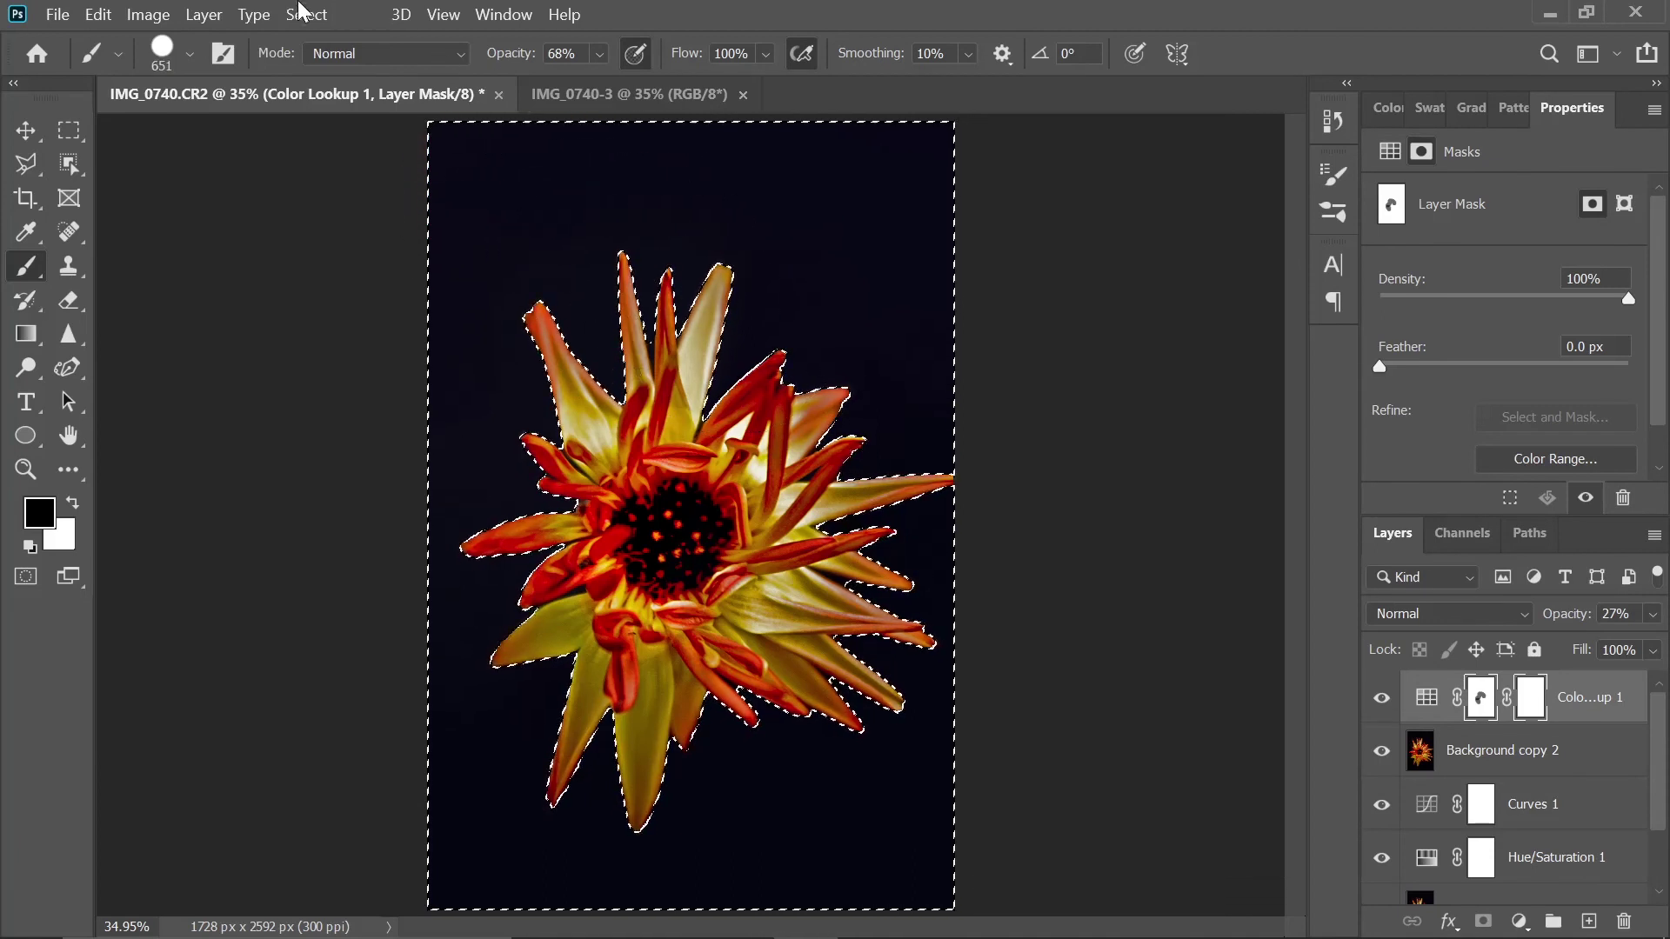
pyautogui.click(99, 15)
pyautogui.click(149, 59)
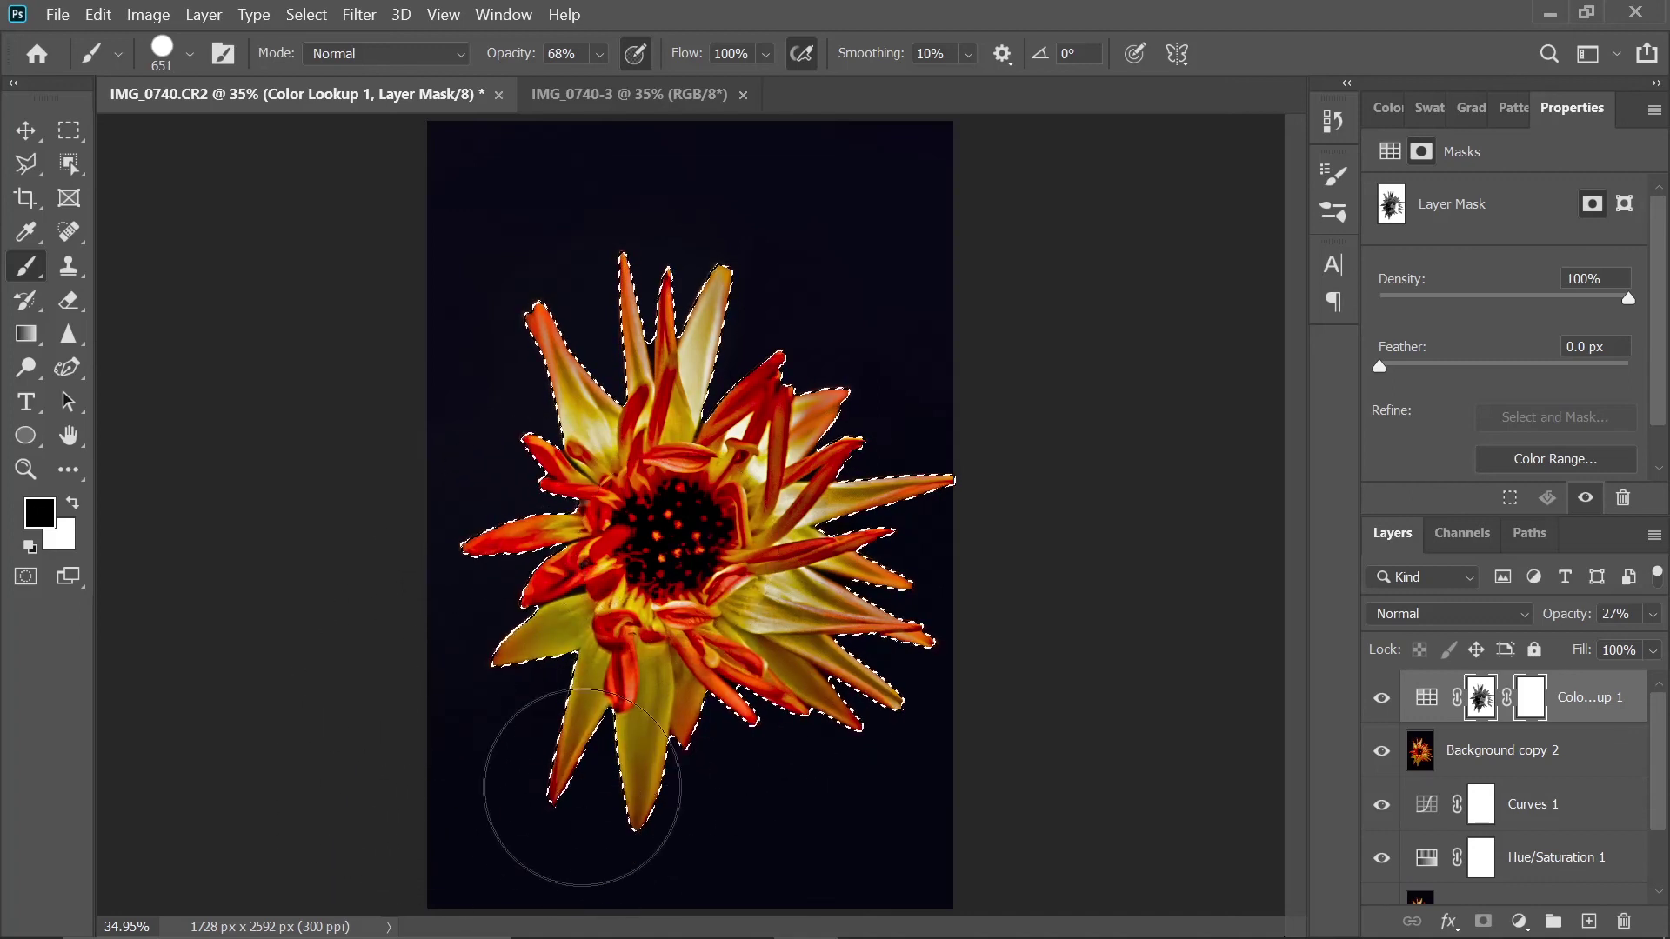
# - Paint the petals black on the Color Lookup layer mask within the flower selection
pyautogui.hotkey('ctrl', 'd')
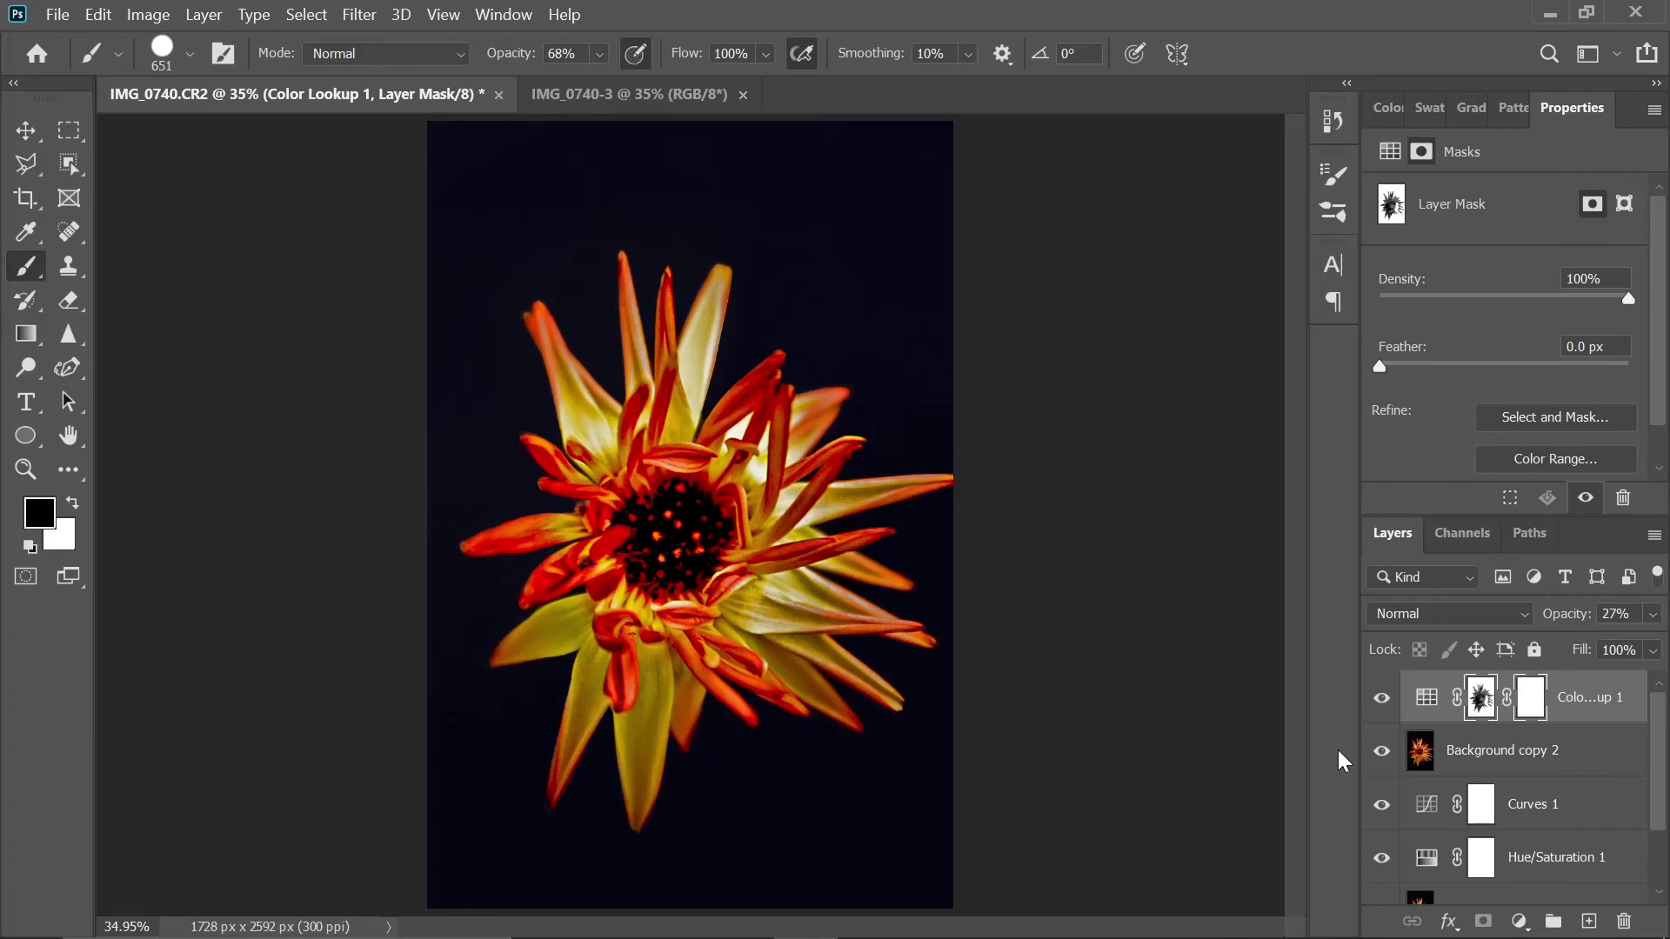
pyautogui.keyDown('ctrl'); pyautogui.click(1481, 702); pyautogui.keyUp('ctrl')
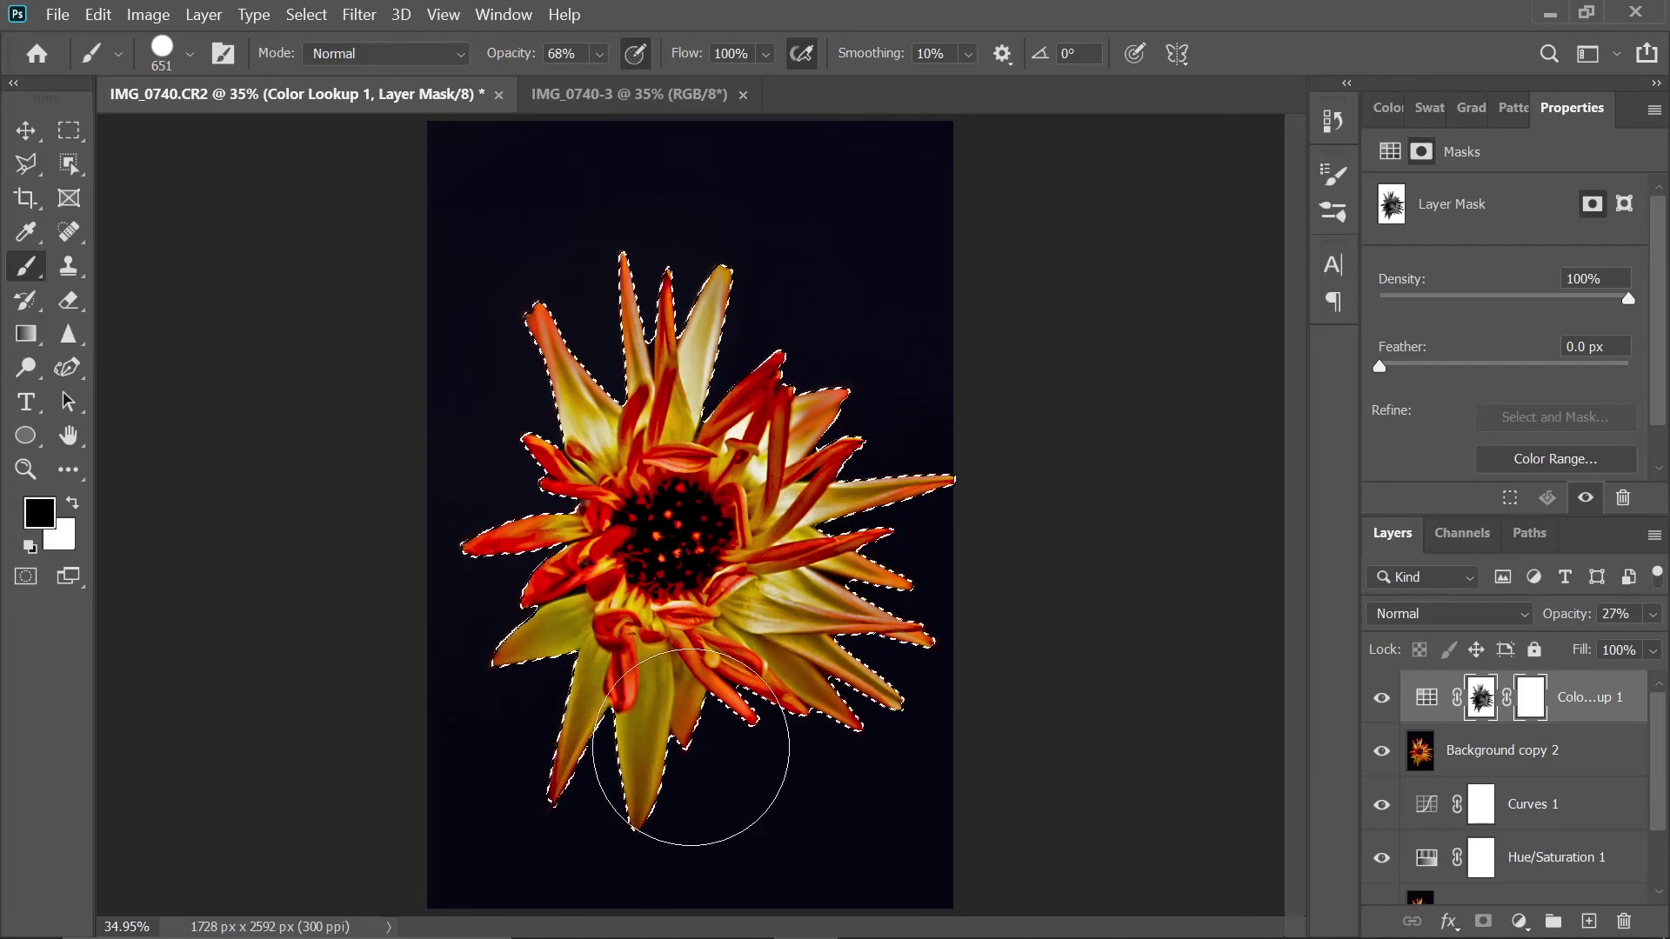
# - Burn the Color Lookup mask inside the flower selection with range Highlights and 15% exposure, and clear the selection
pyautogui.click(22, 374)
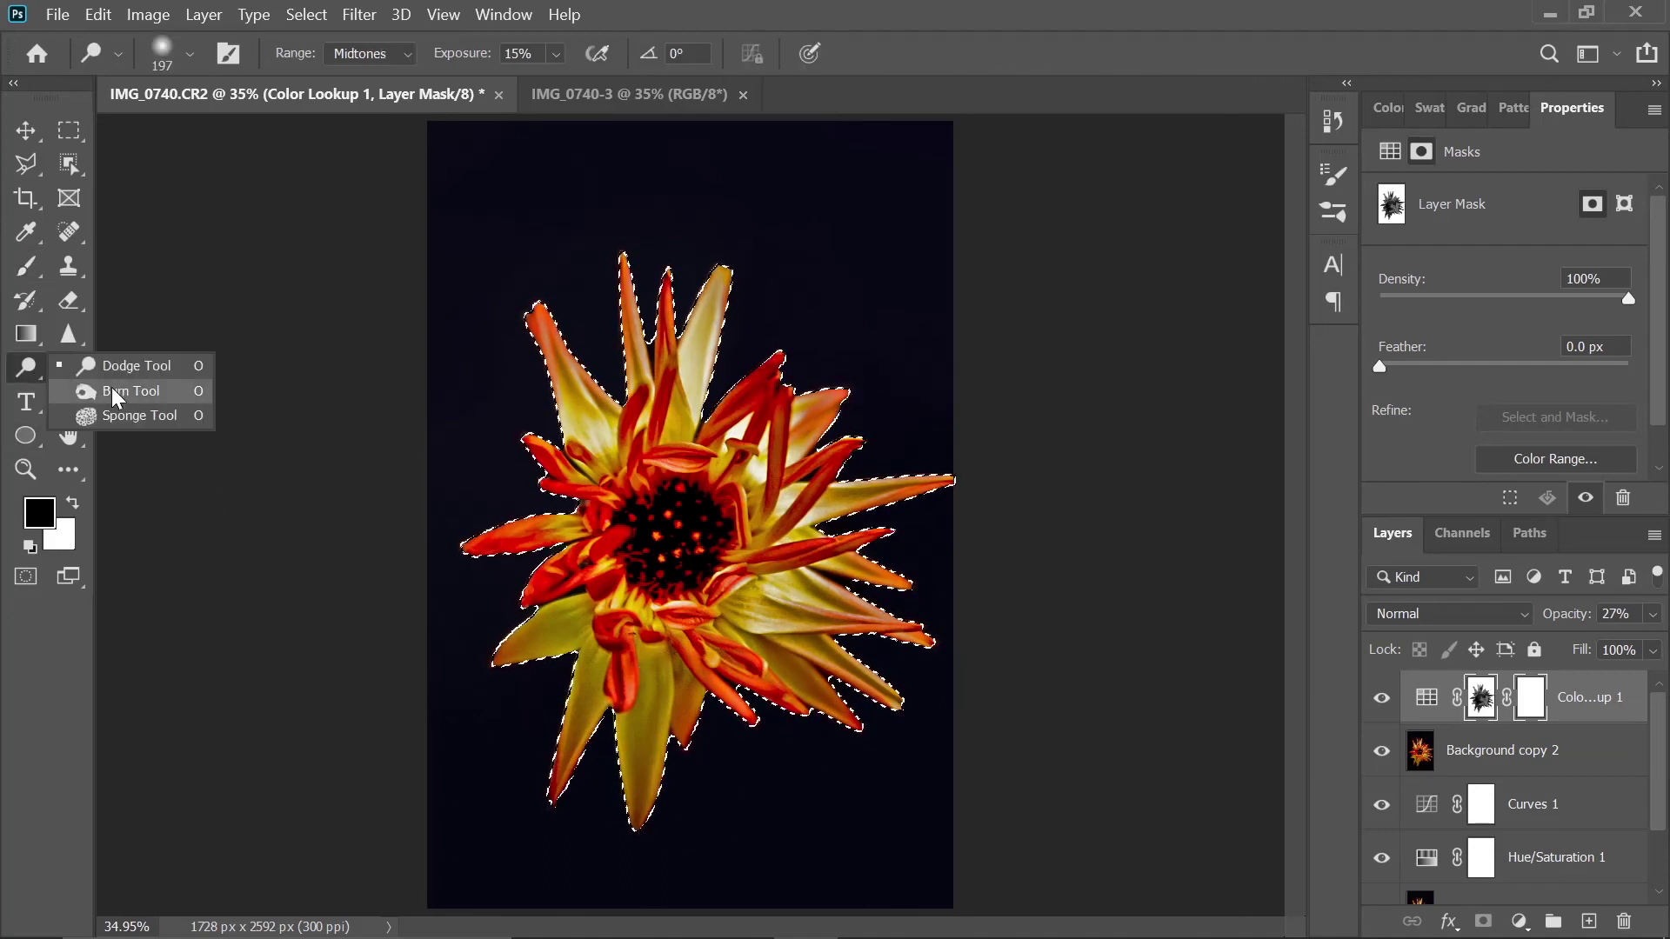
pyautogui.click(122, 391)
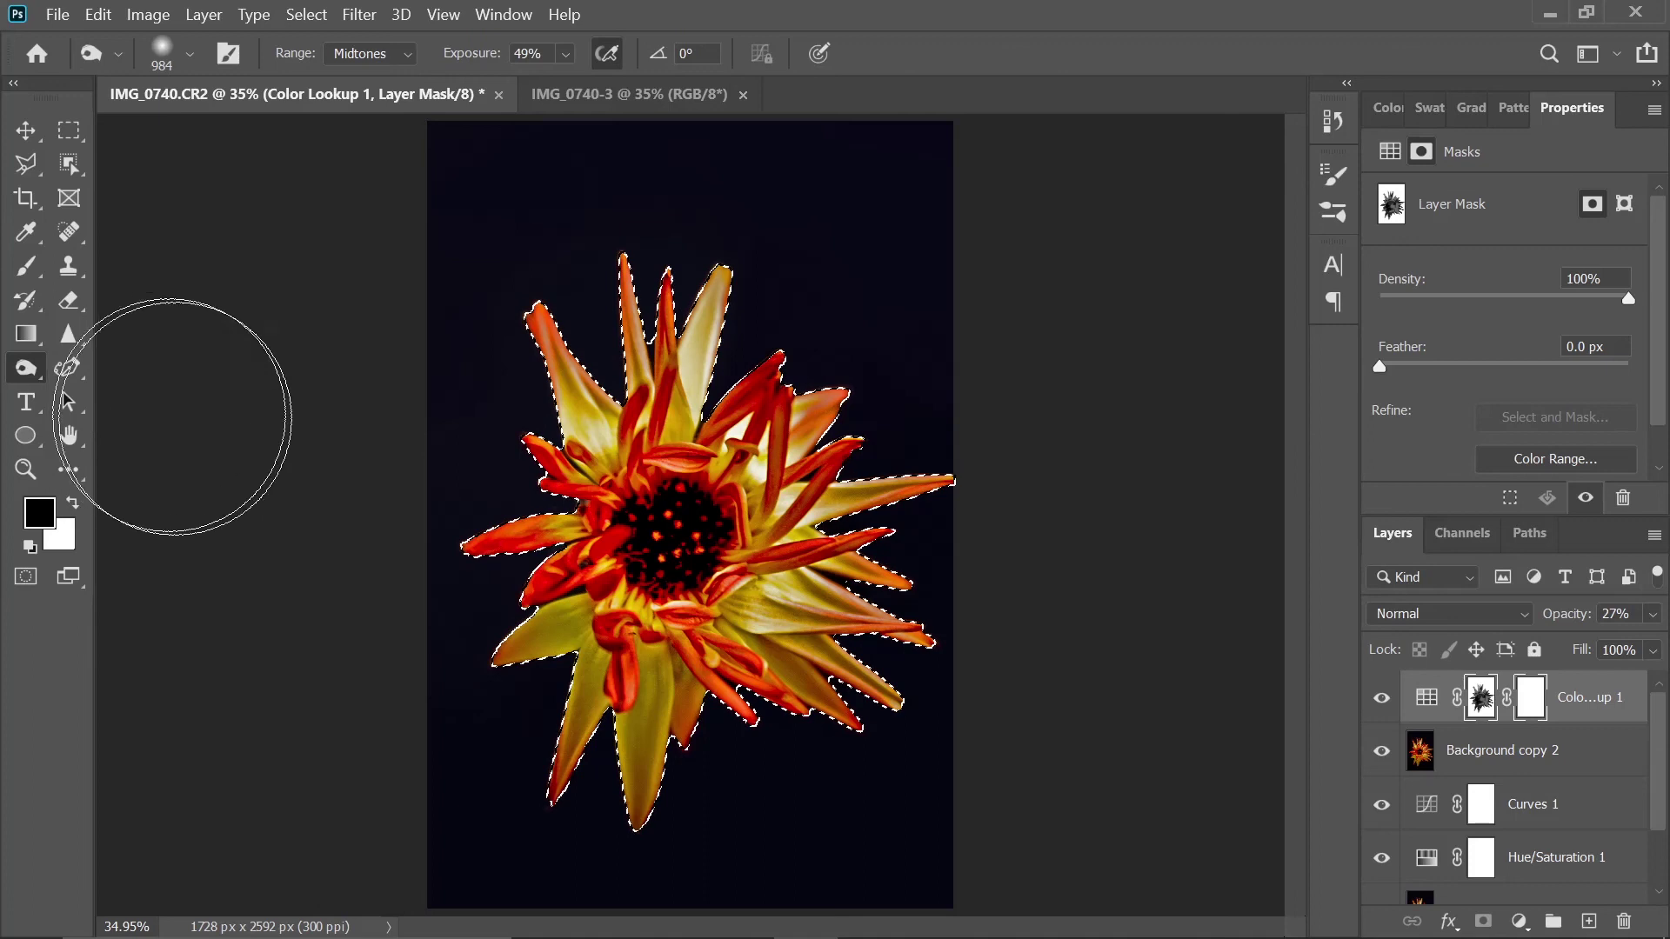
pyautogui.click(403, 50)
pyautogui.click(393, 109)
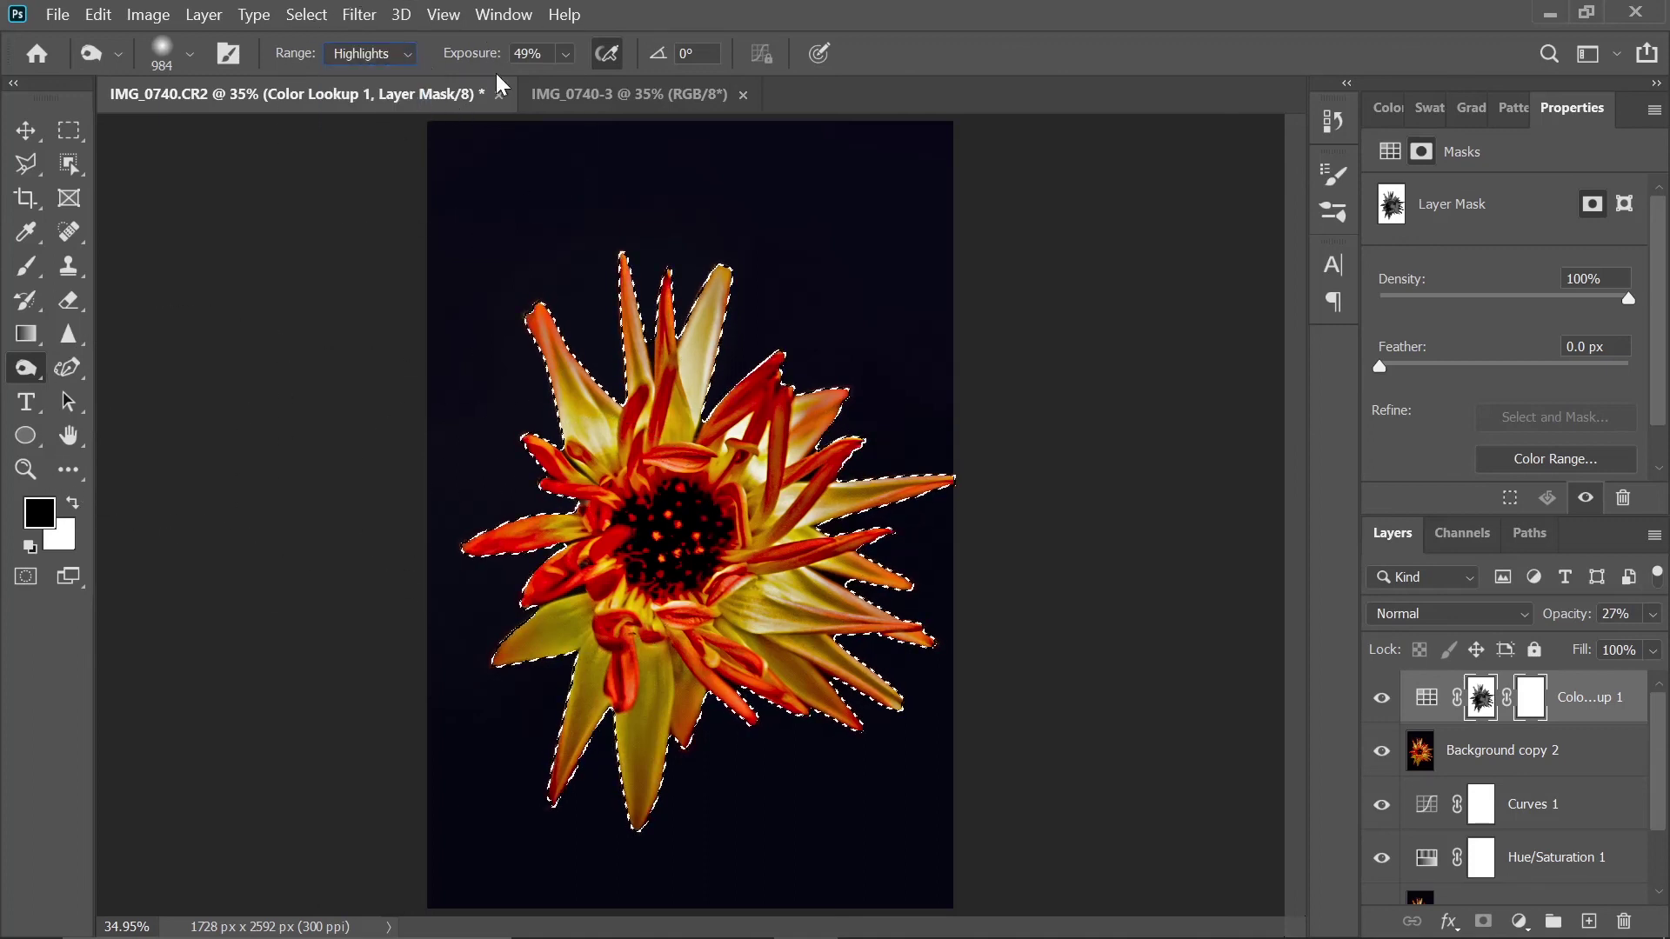
pyautogui.click(565, 53)
pyautogui.moveTo(530, 74); pyautogui.dragTo(552, 80)
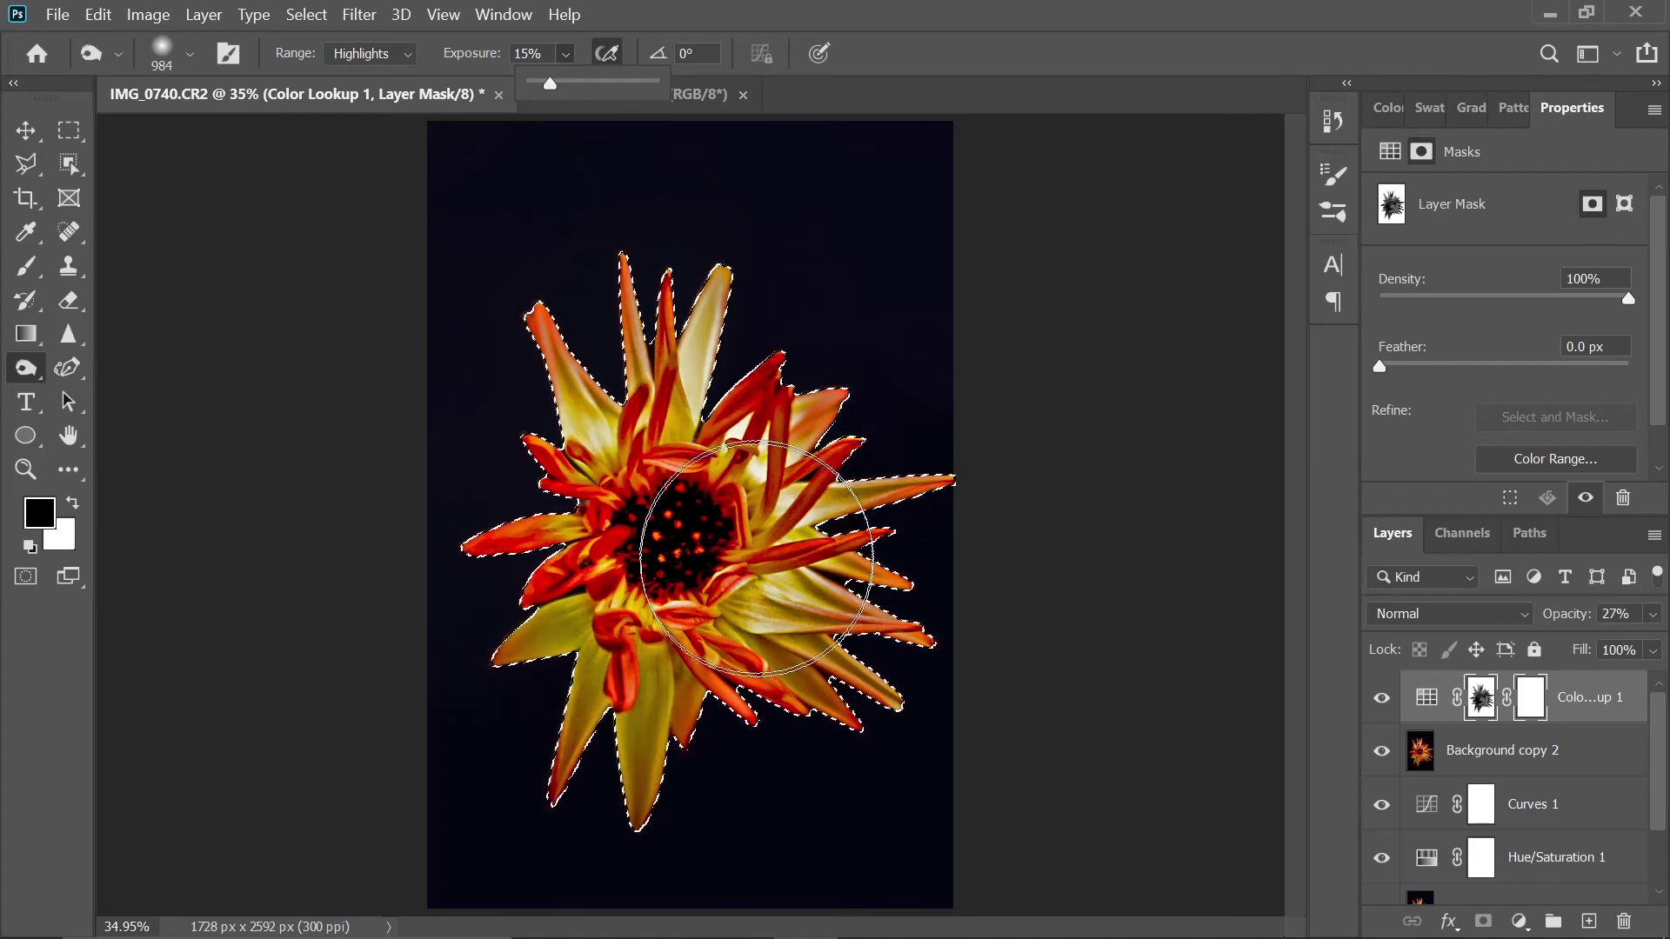
pyautogui.moveTo(842, 561); pyautogui.dragTo(703, 577)
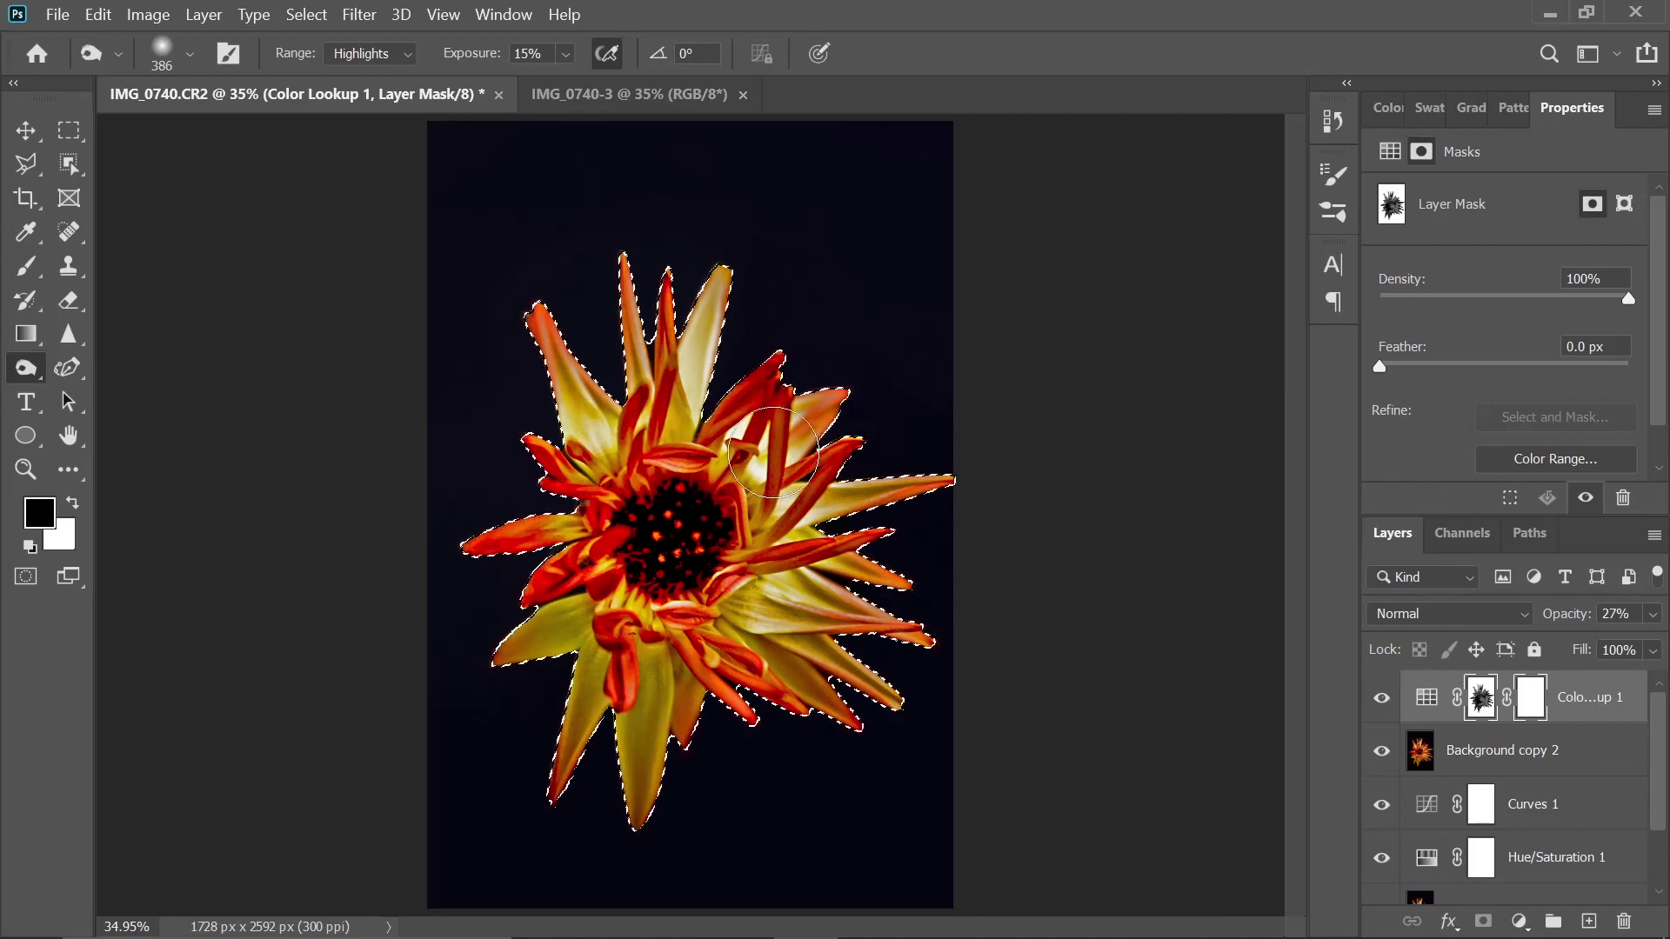
pyautogui.hotkey('ctrl', 'd')
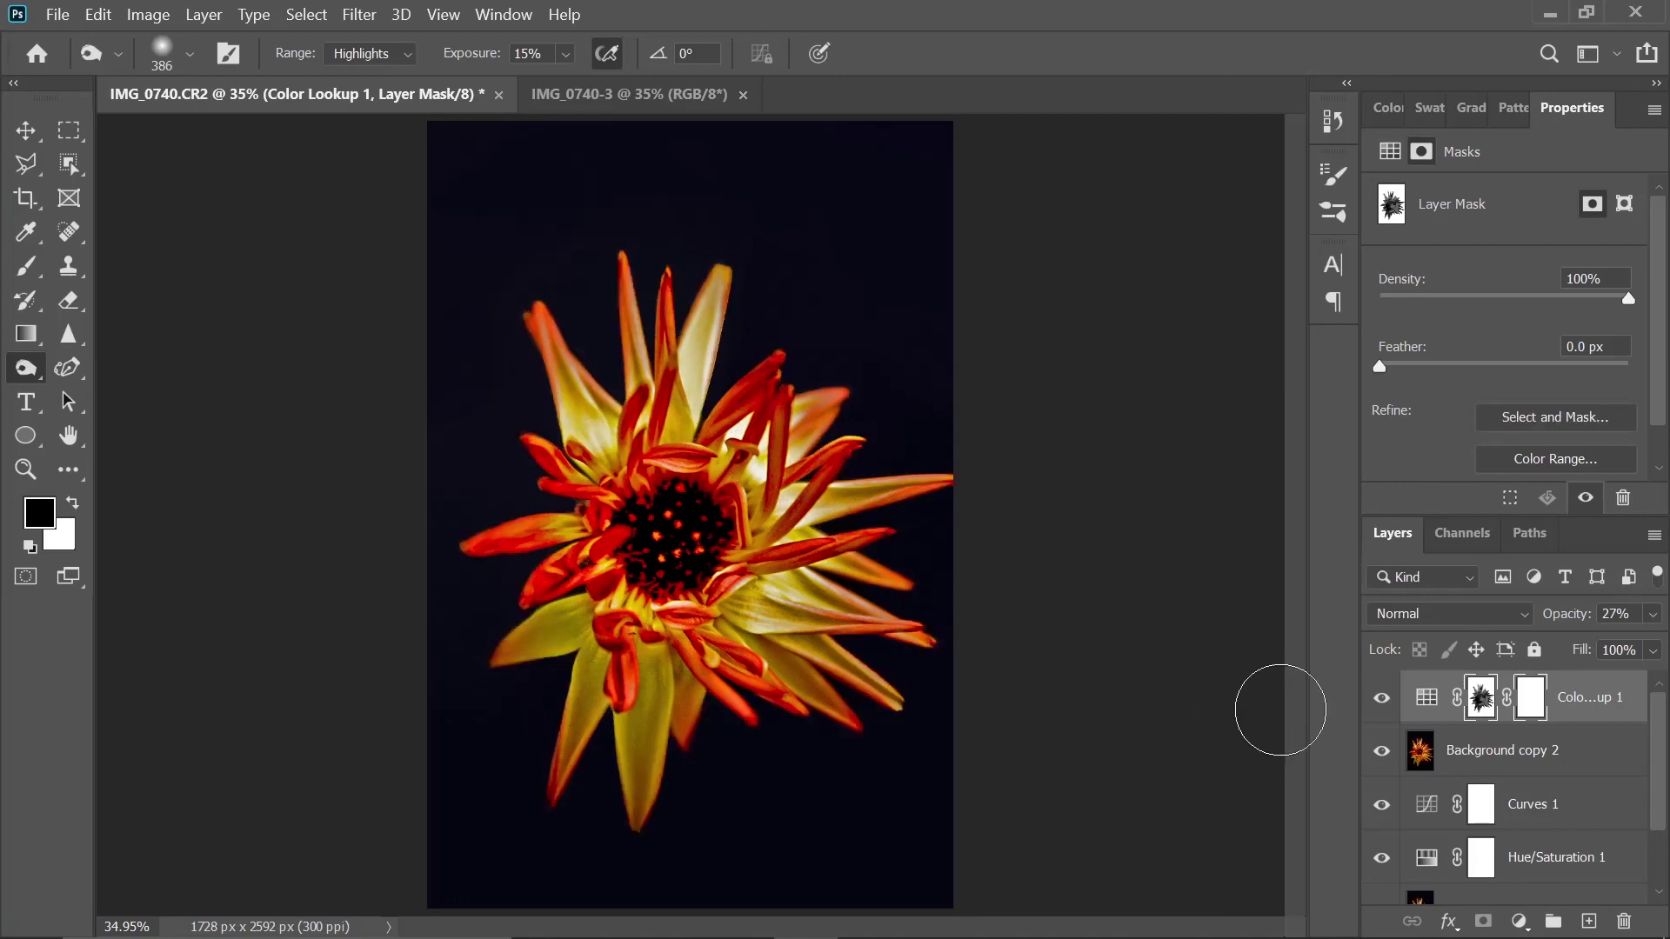
# - Add a Levels adjustment layer on top and set its white input level to 228
pyautogui.click(1522, 924)
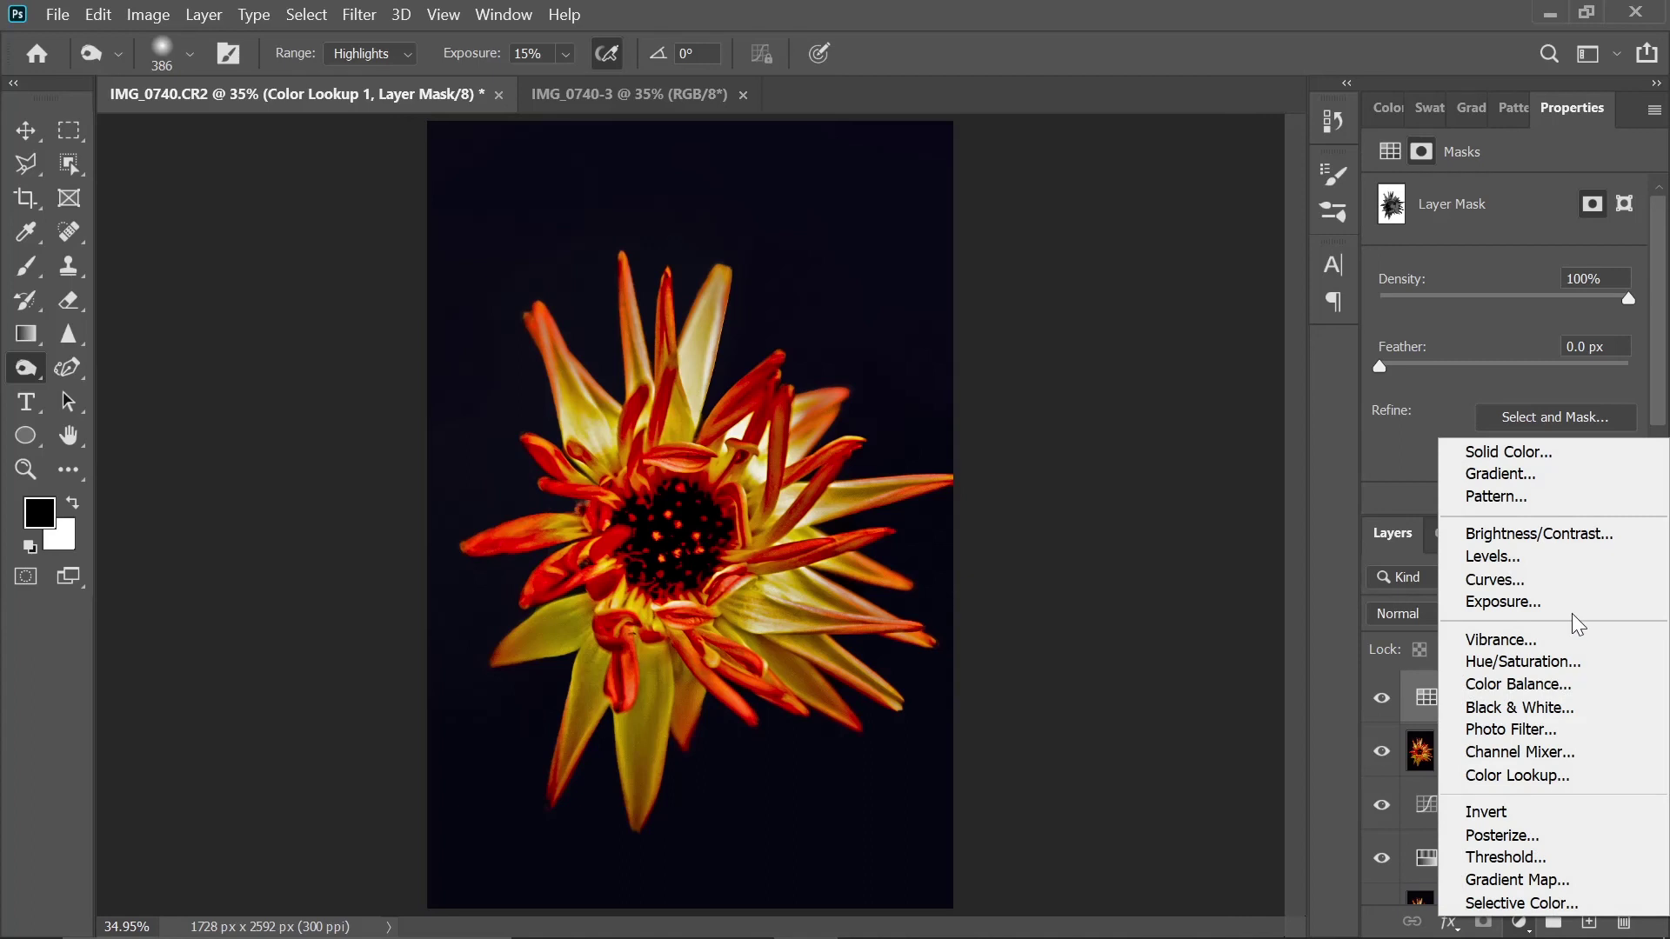
pyautogui.click(1533, 565)
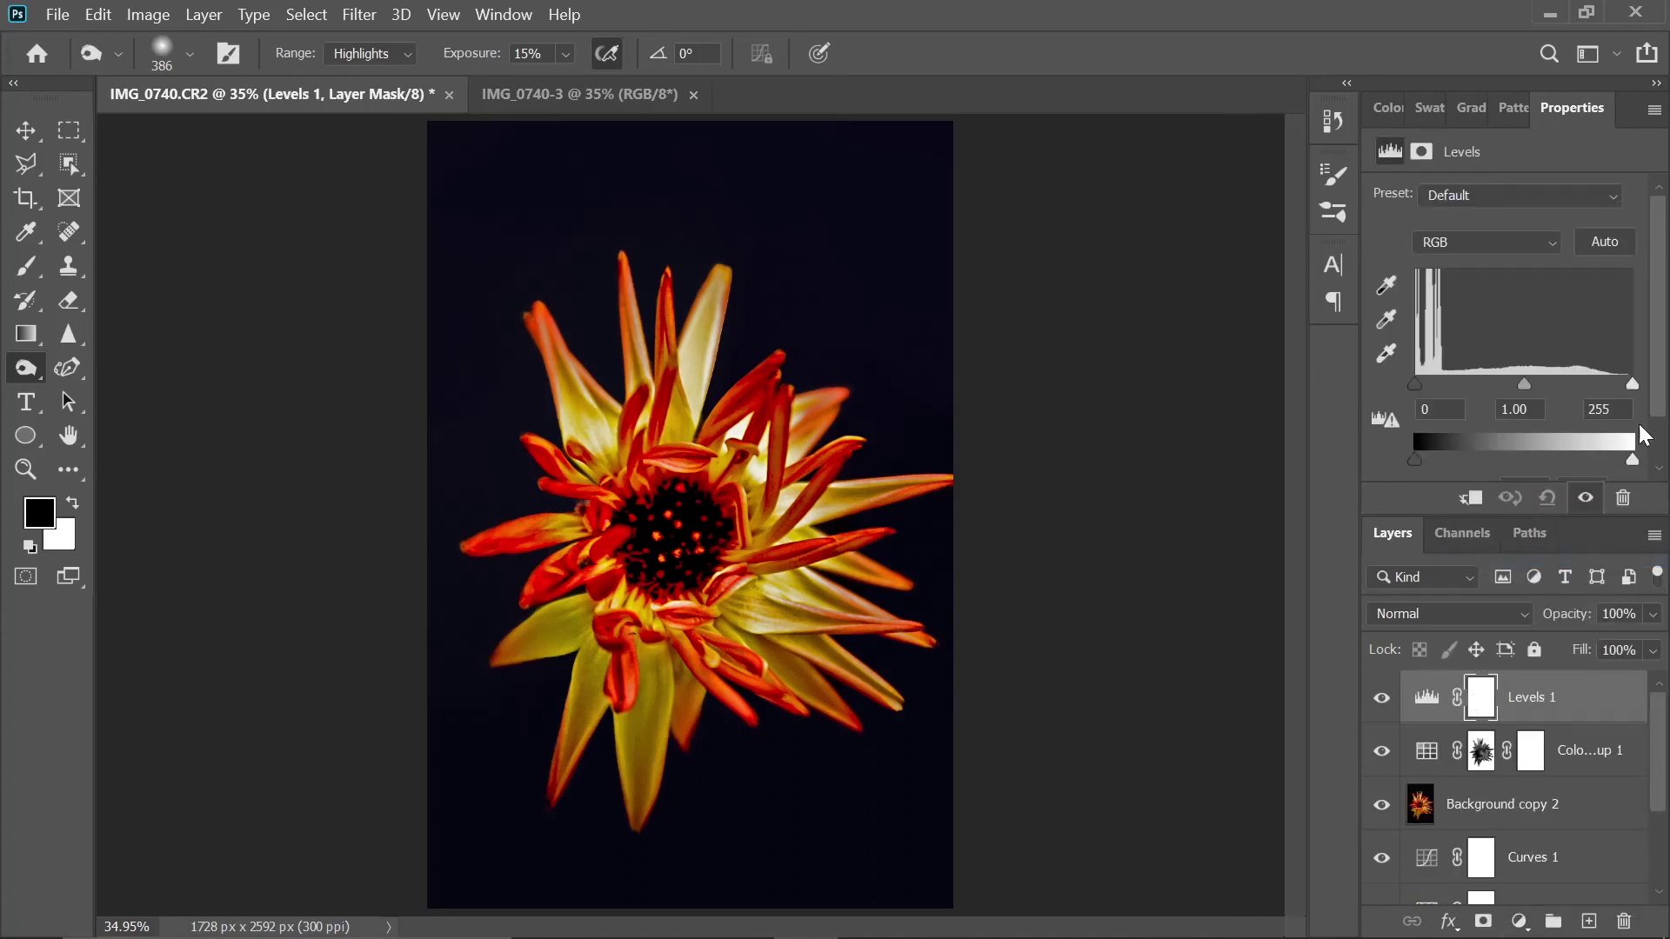
pyautogui.moveTo(1632, 385); pyautogui.dragTo(1626, 385)
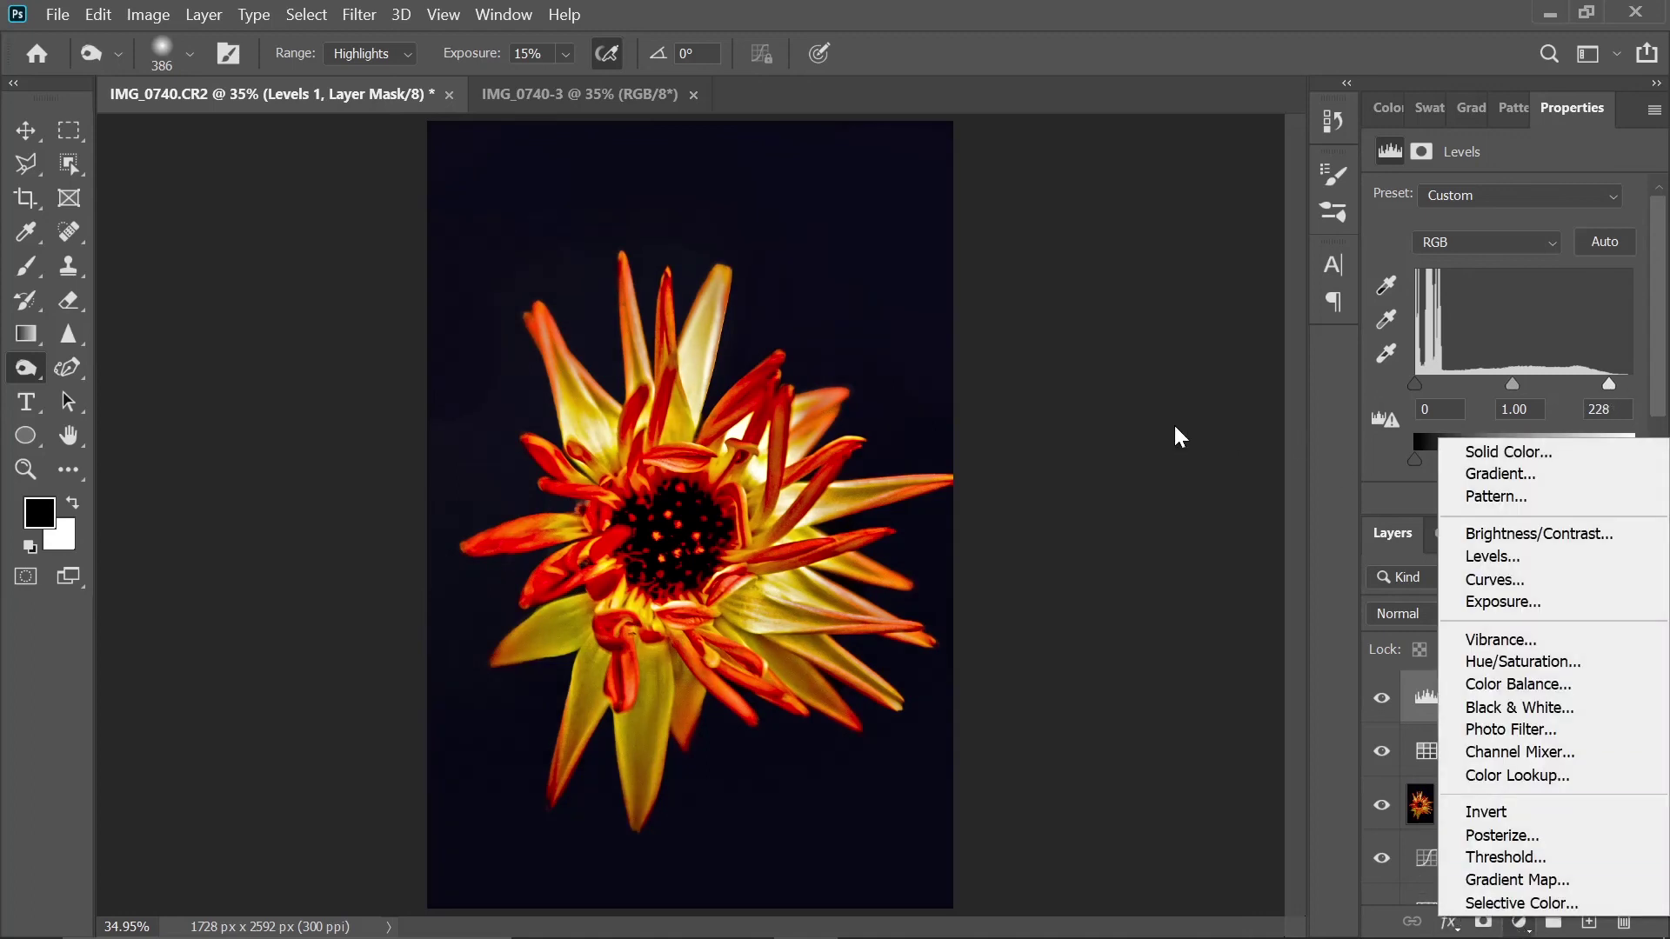
pyautogui.click(1250, 465)
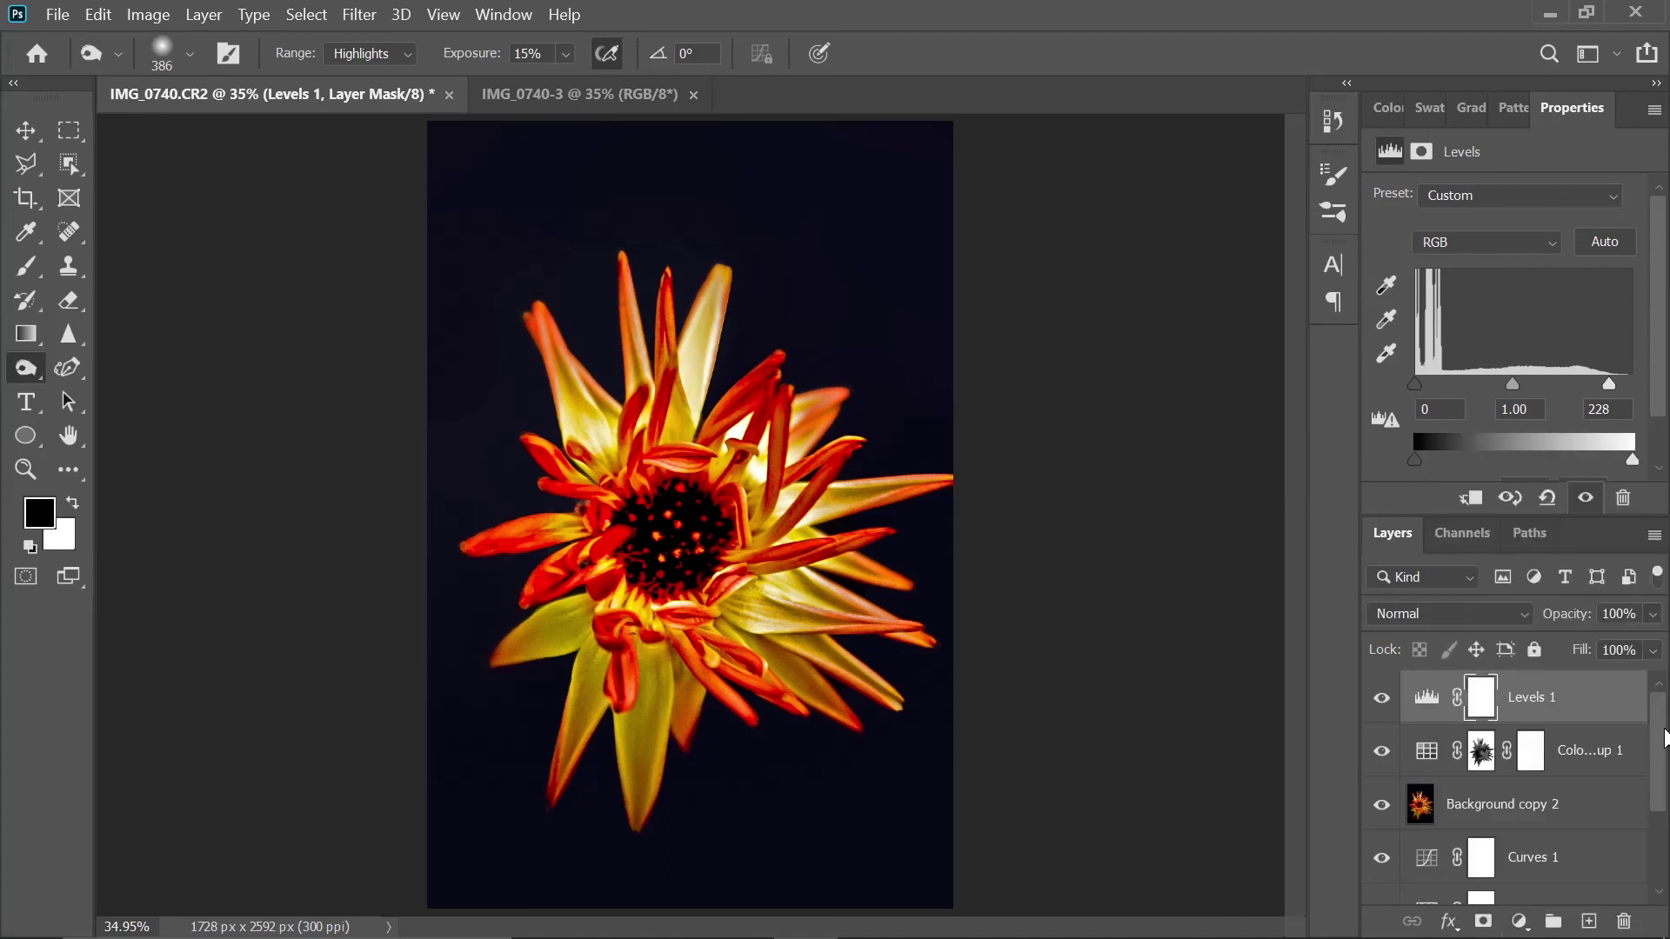
# - Set the Hue/Saturation 1 adjustment layer's saturation to -8 and its lightness to +6
pyautogui.scroll(-1, 1662, 765)
pyautogui.scroll(-3, 1663, 766)
pyautogui.click(1426, 774)
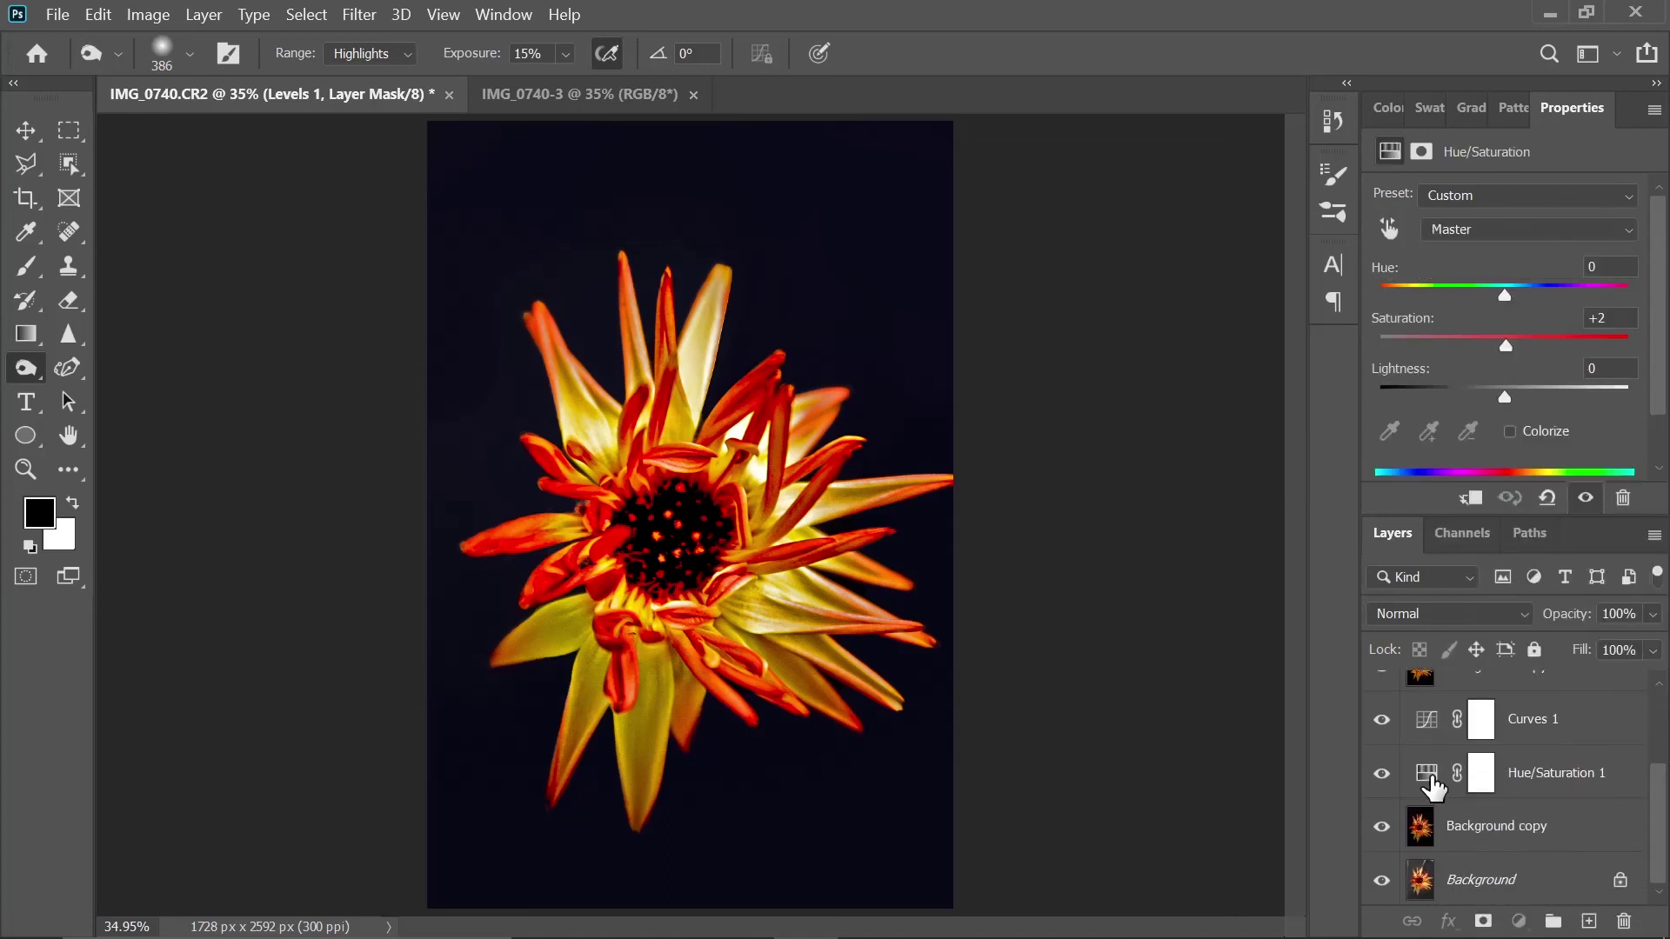
pyautogui.moveTo(1506, 341); pyautogui.dragTo(1502, 349)
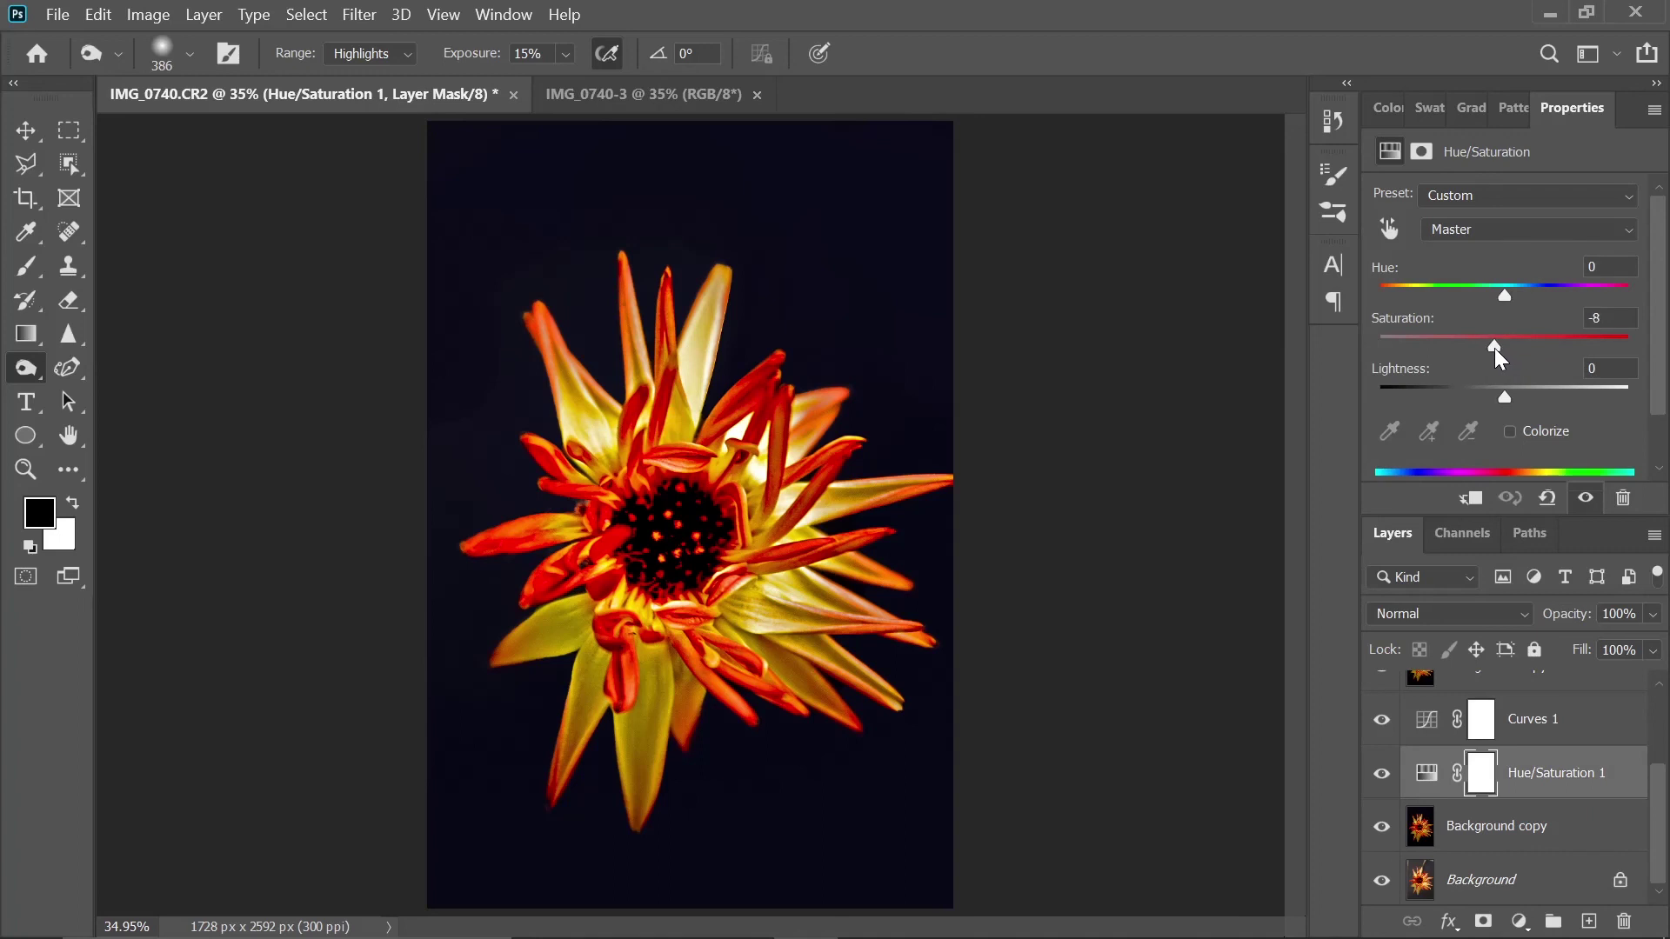
pyautogui.moveTo(1504, 397); pyautogui.dragTo(1512, 397)
# - Set the black input level of the Levels 1 adjustment layer to 17
pyautogui.scroll(3, 1649, 796)
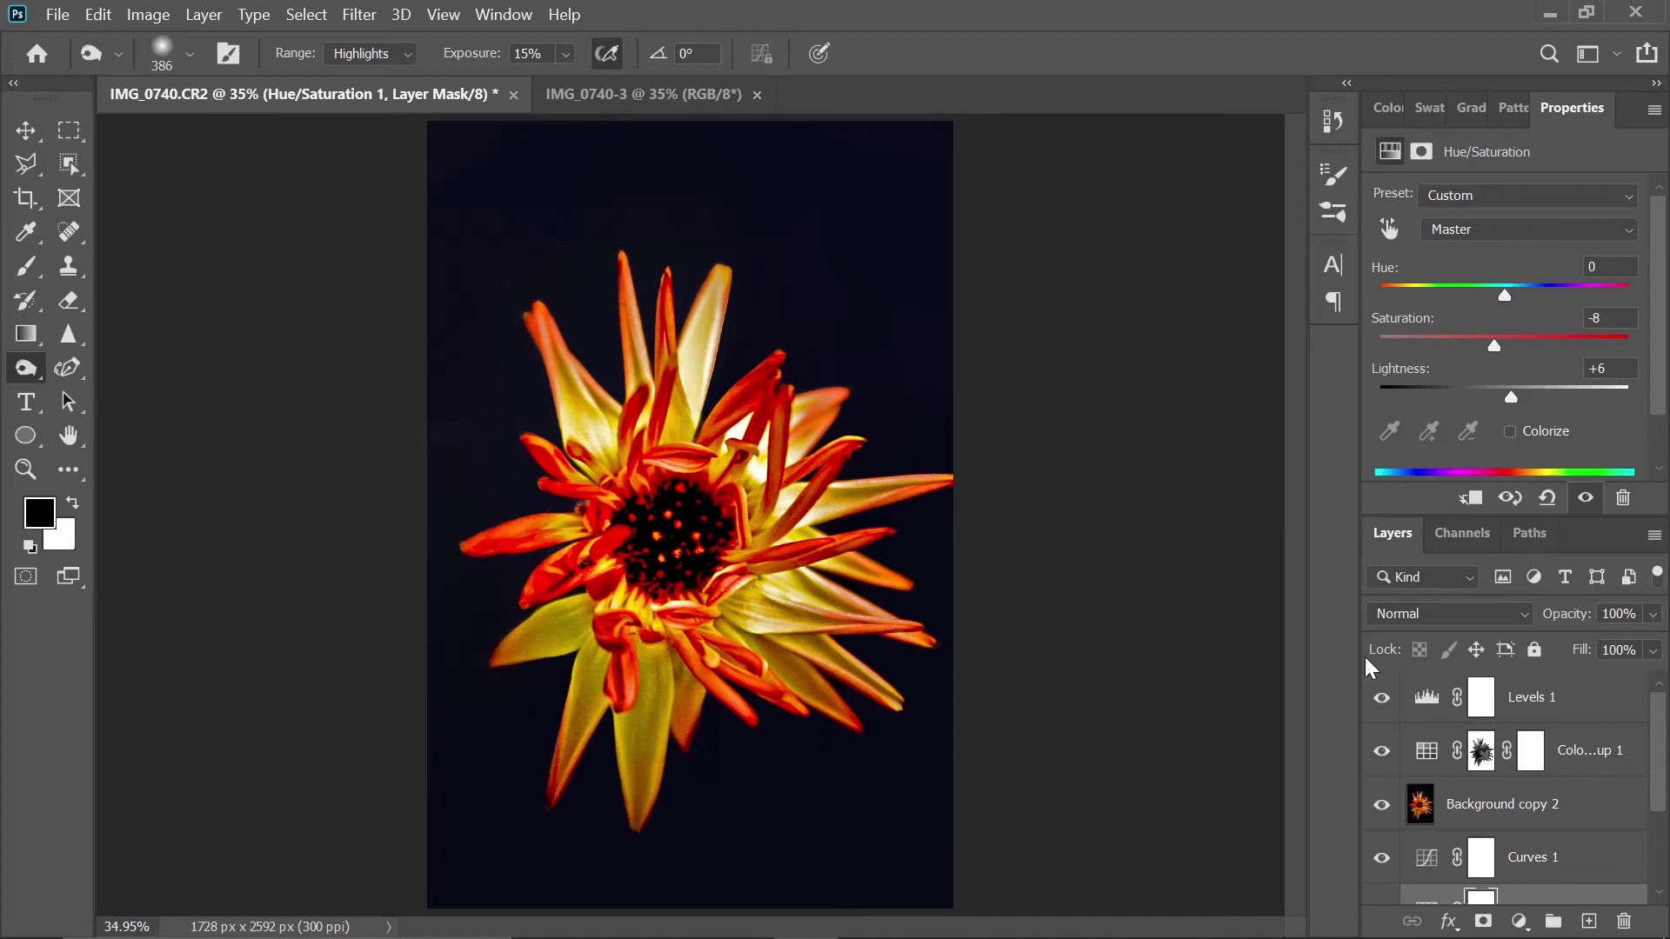
pyautogui.click(1427, 703)
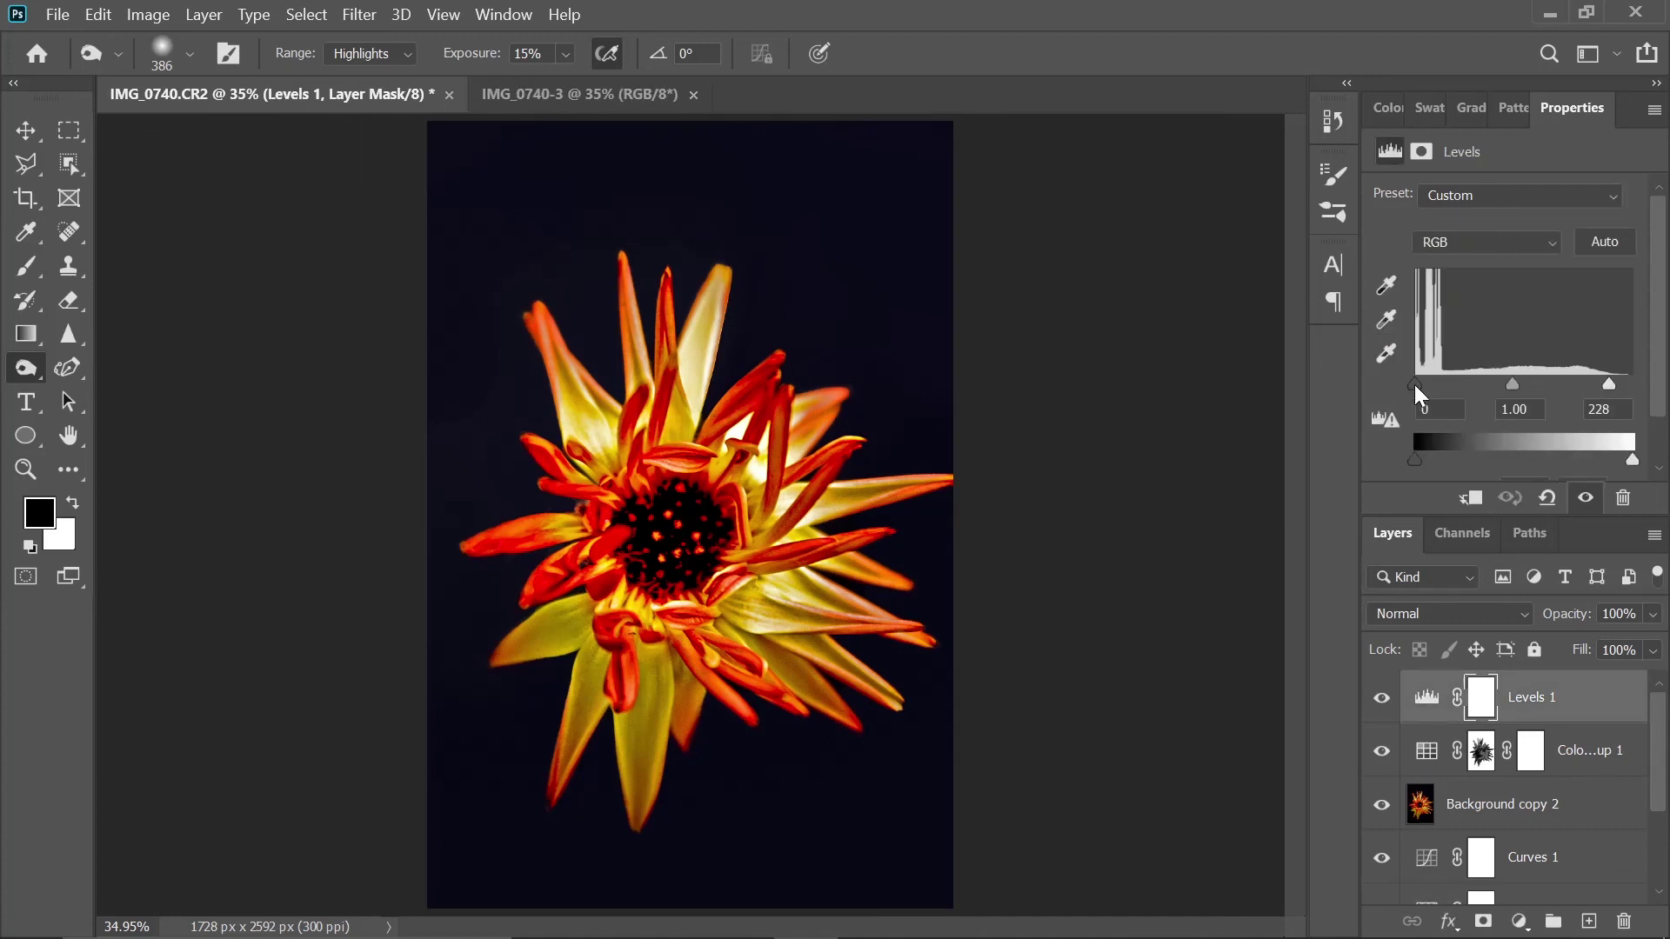
pyautogui.moveTo(1420, 386); pyautogui.dragTo(1425, 387)
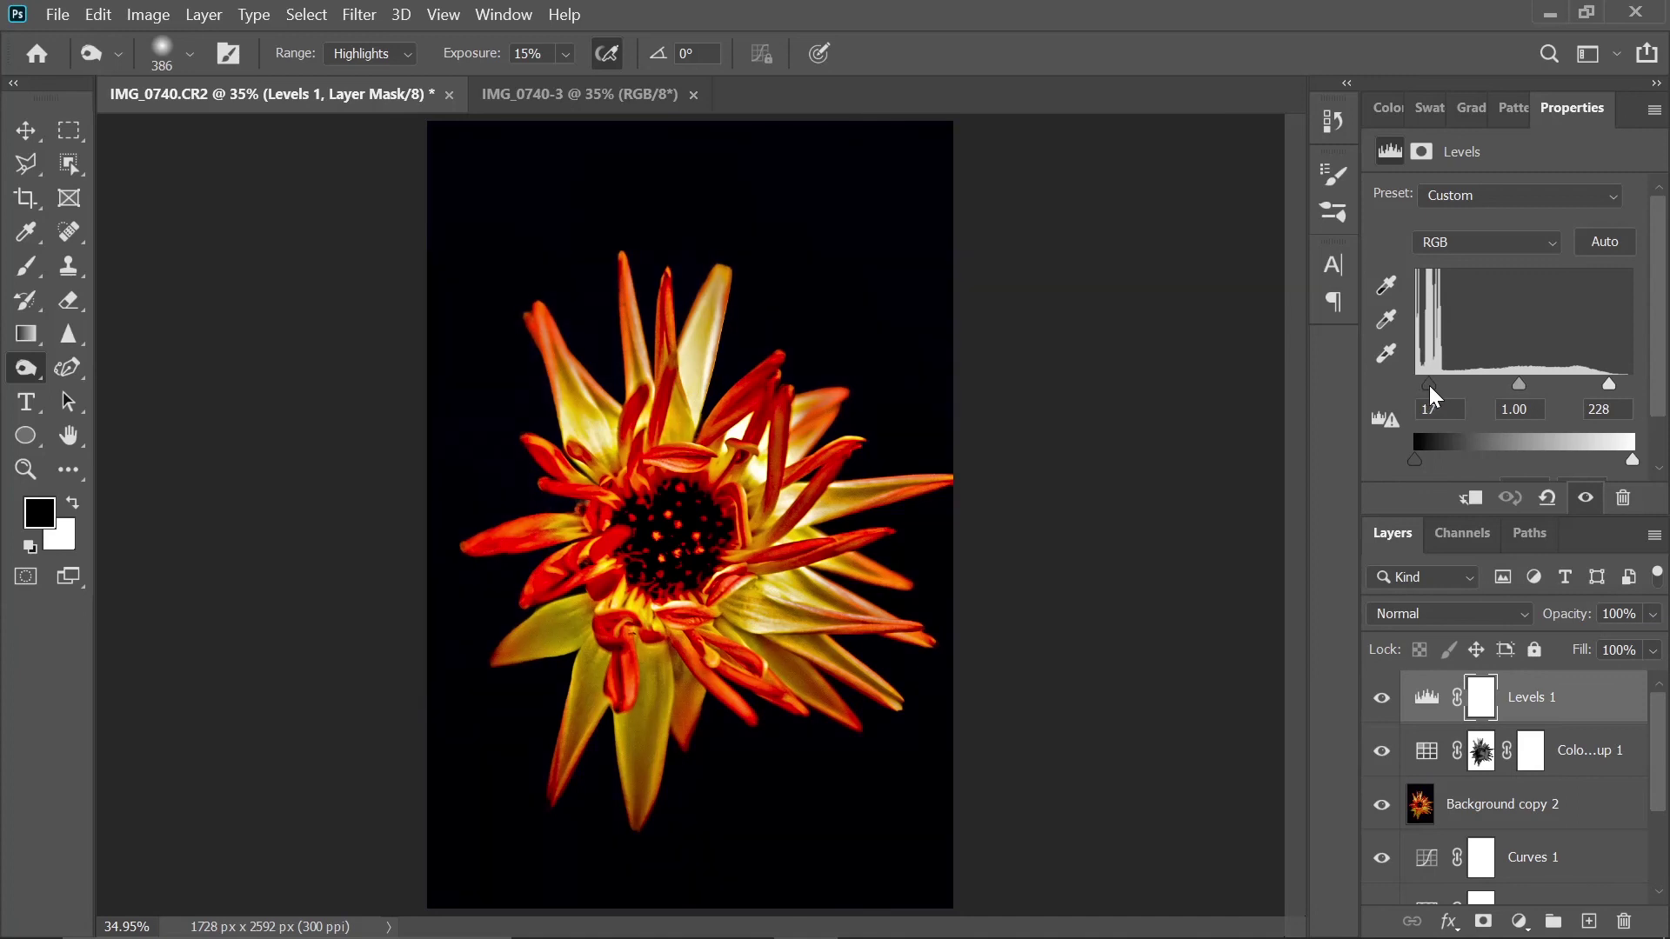
# - Examine the upper petals' edges up close with the Burn brush reduced to 193 px, and return to the full image
pyautogui.press('z')
pyautogui.moveTo(708, 313)
pyautogui.mouseDown()
pyautogui.moveTo(800, 323)
pyautogui.moveTo(666, 534)
pyautogui.mouseUp()
pyautogui.press('o')
pyautogui.moveTo(783, 492)
pyautogui.mouseDown()
pyautogui.moveTo(648, 505)
pyautogui.moveTo(678, 503)
pyautogui.mouseUp()
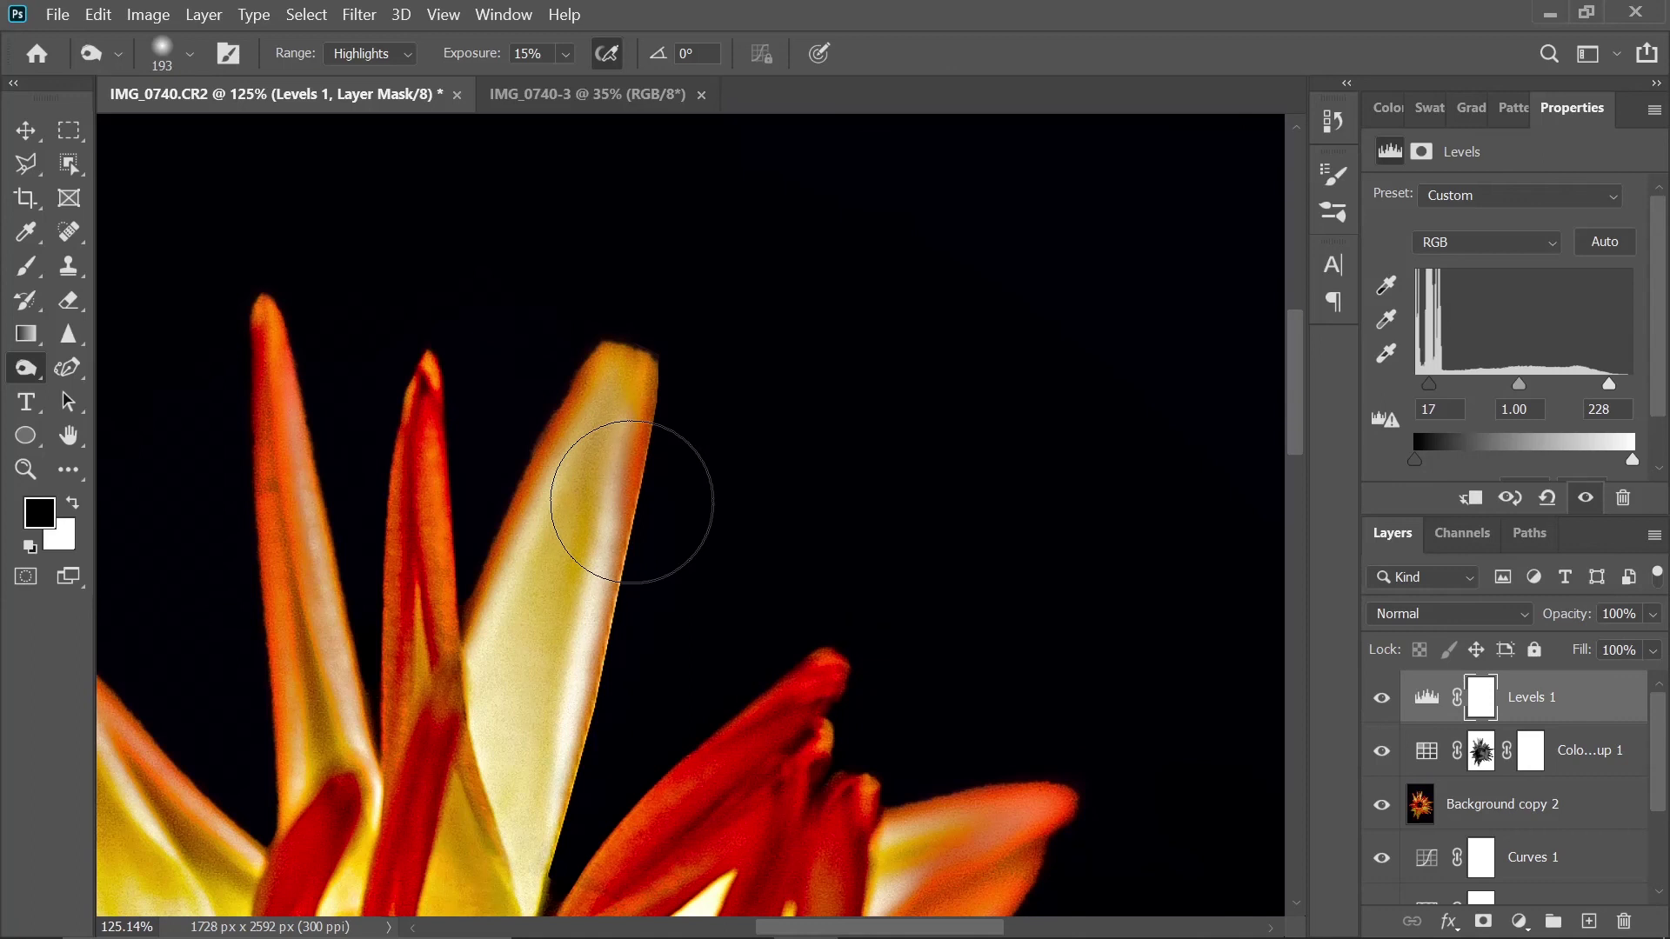
pyautogui.hotkey('ctrl', '0')
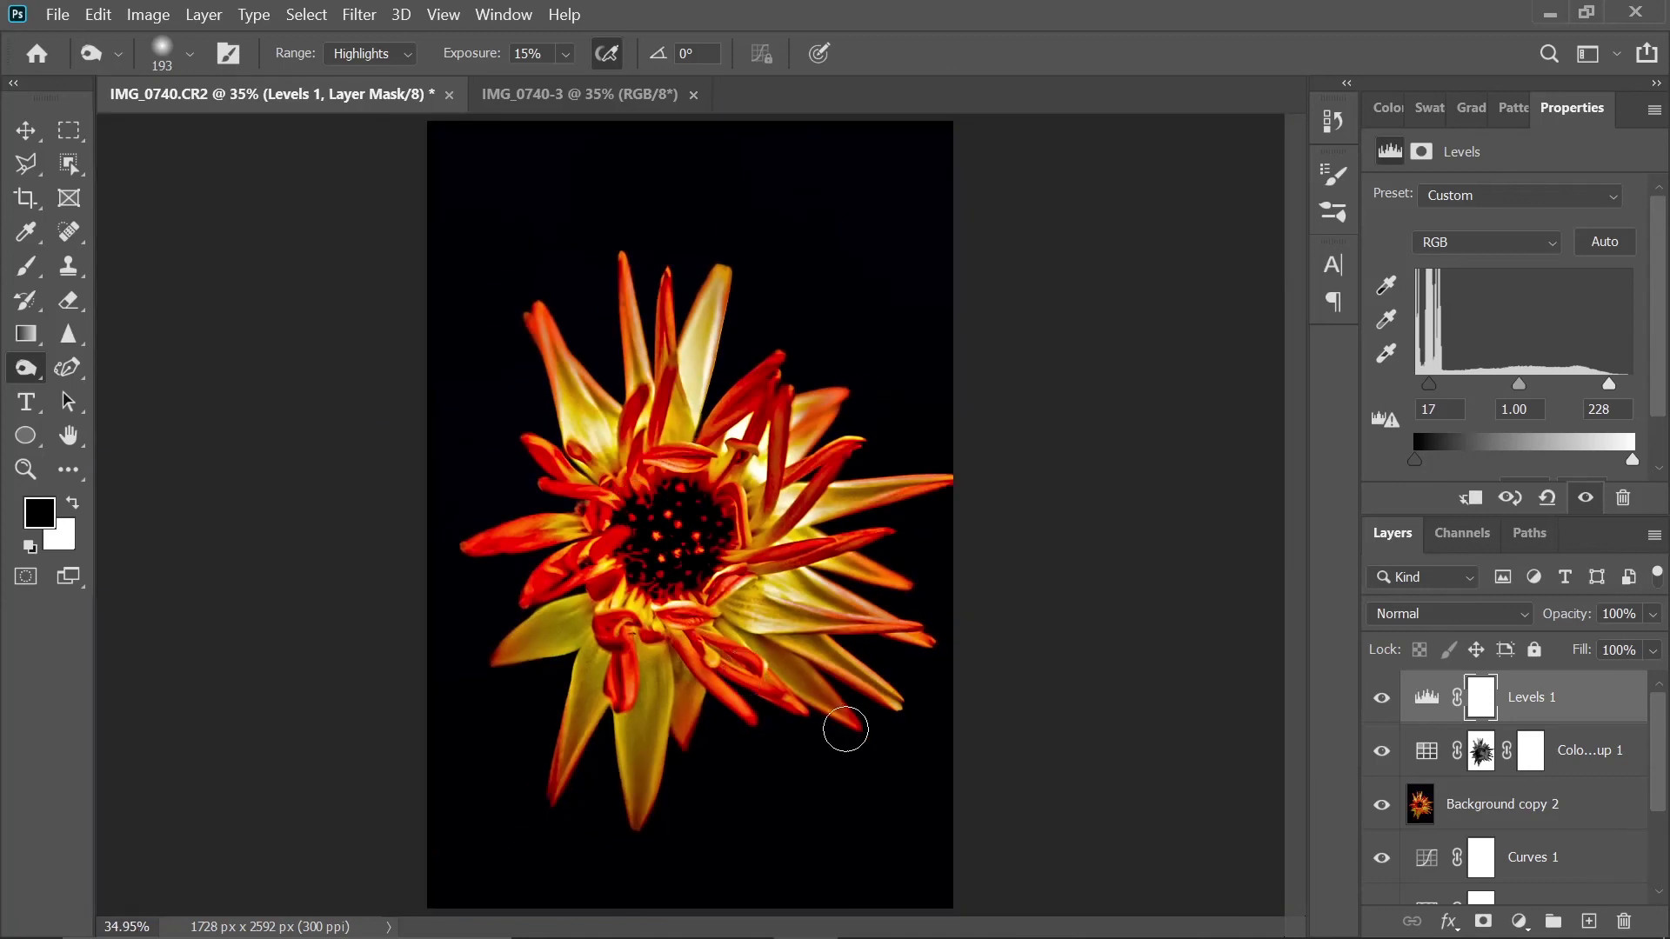
# - Compare the retouched IMG_0740.CR2 with the unedited IMG_0740-3 document, ending on the retouched one
pyautogui.click(608, 106)
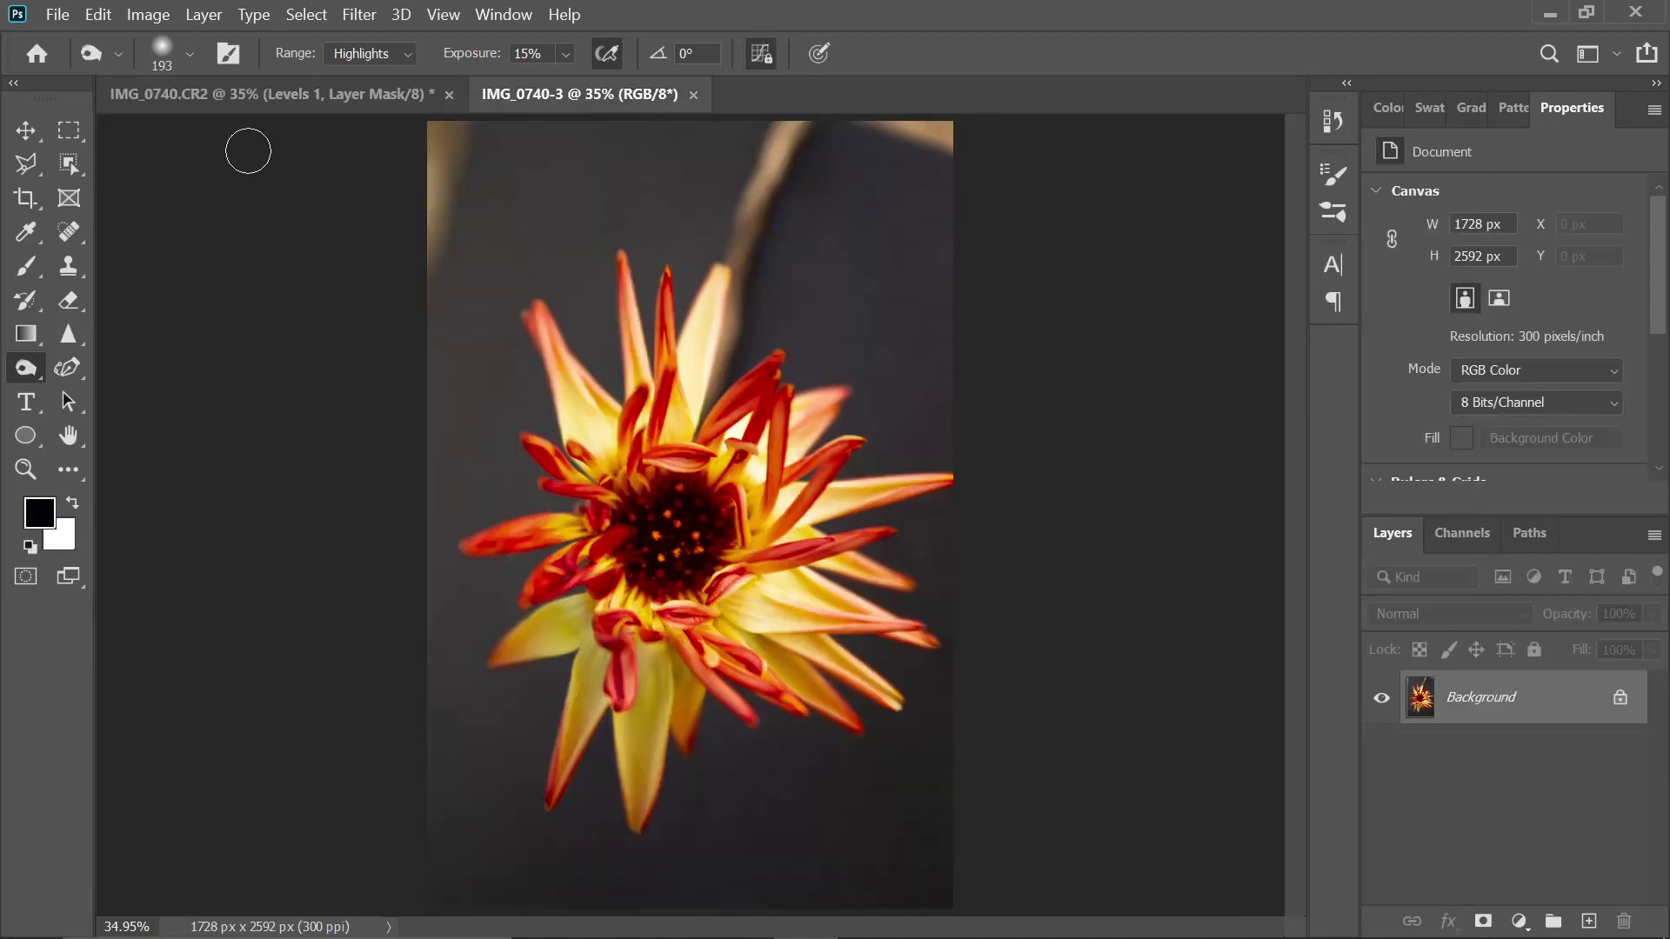
pyautogui.click(269, 101)
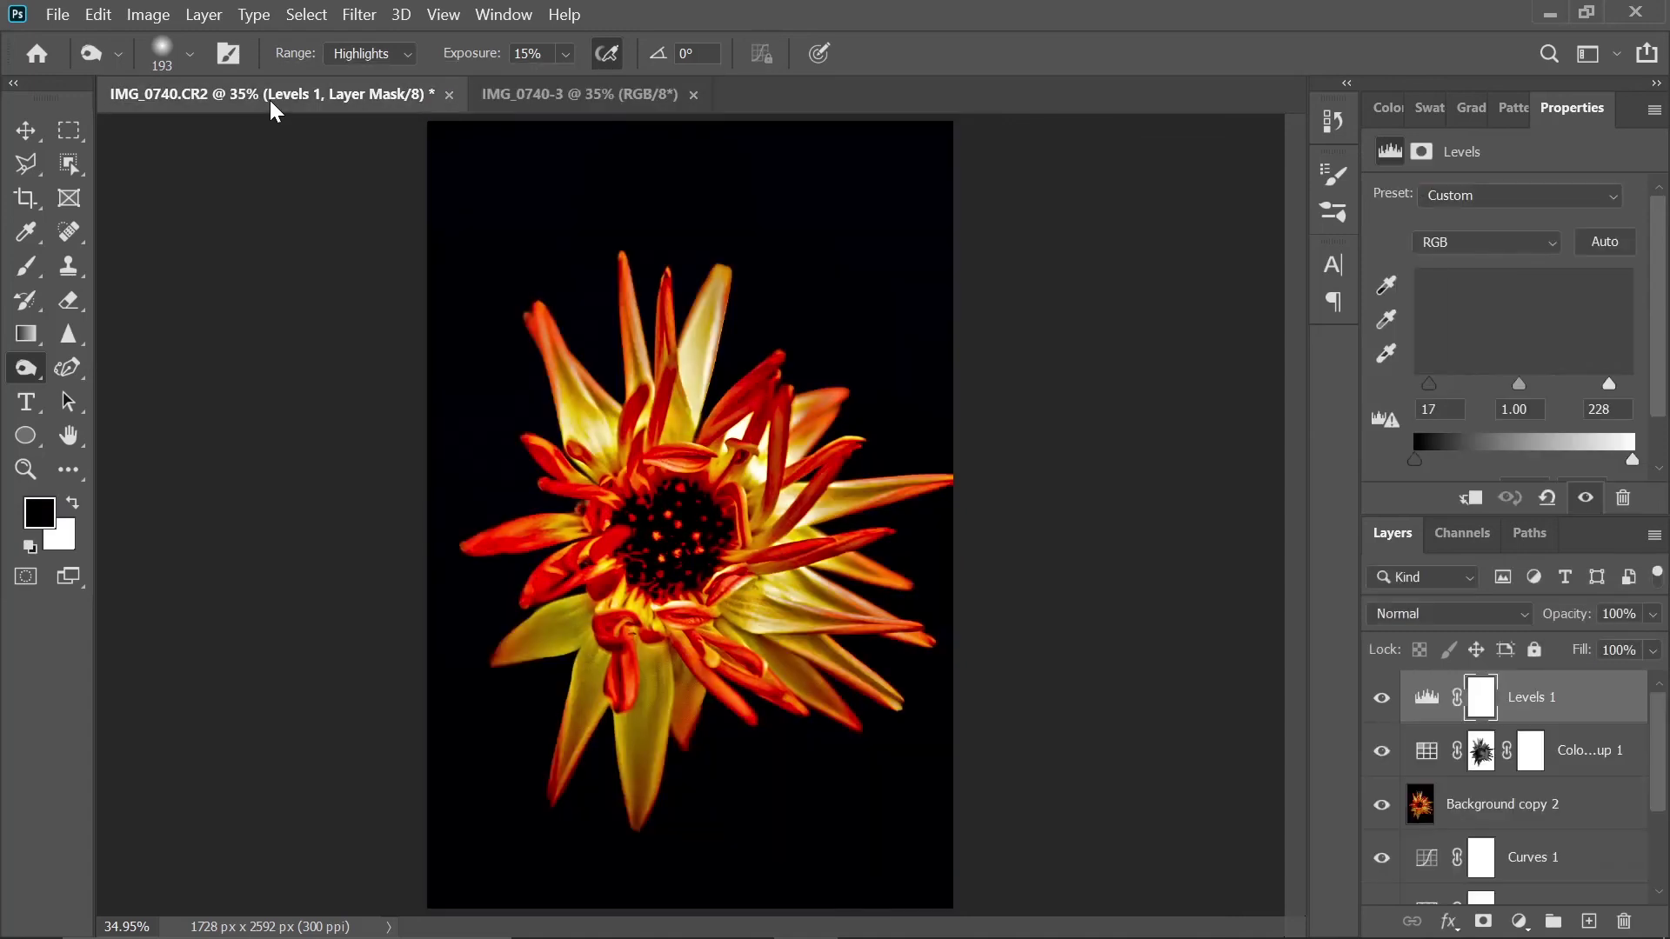
pyautogui.click(535, 95)
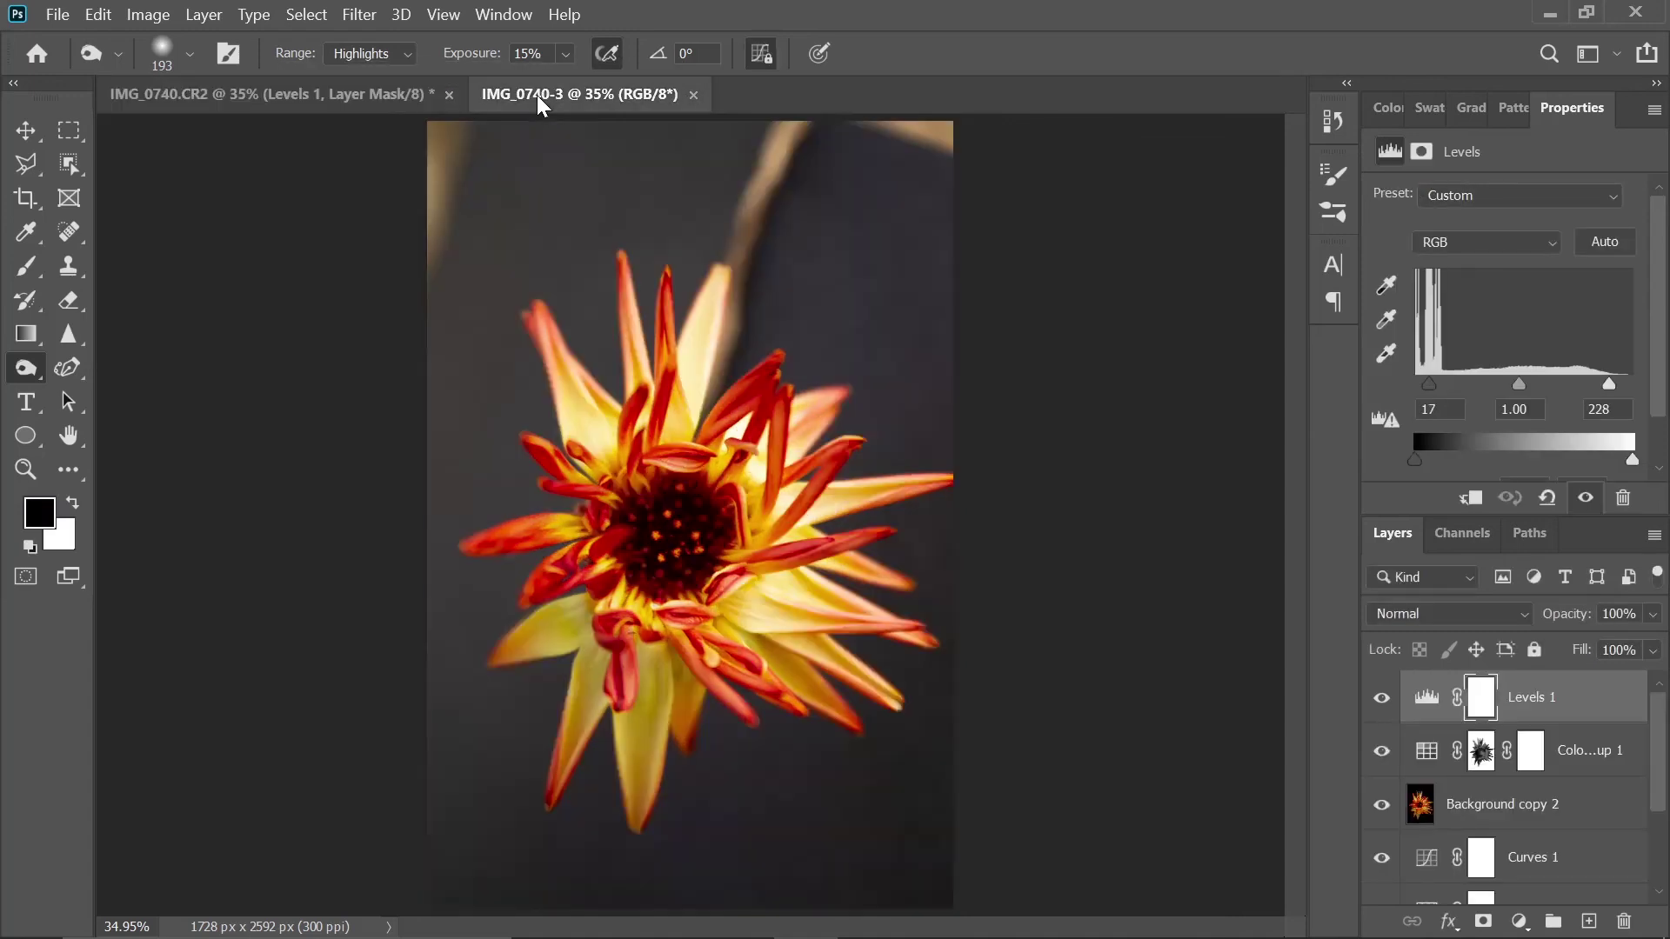
pyautogui.click(291, 97)
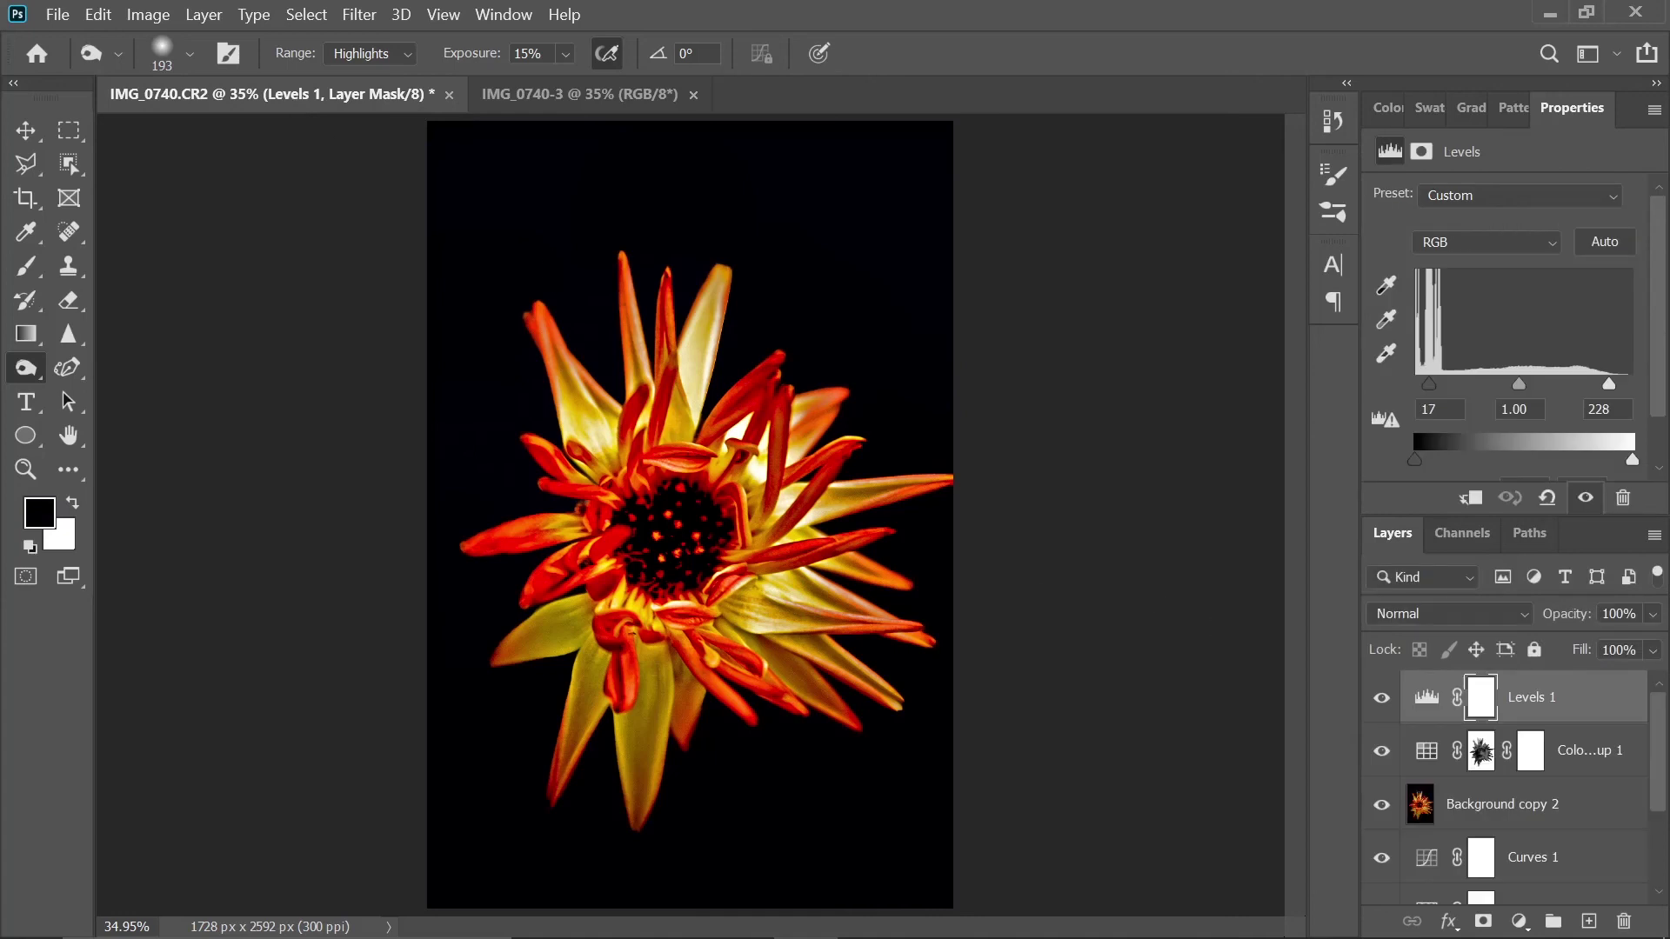
pyautogui.moveTo(879, 922)
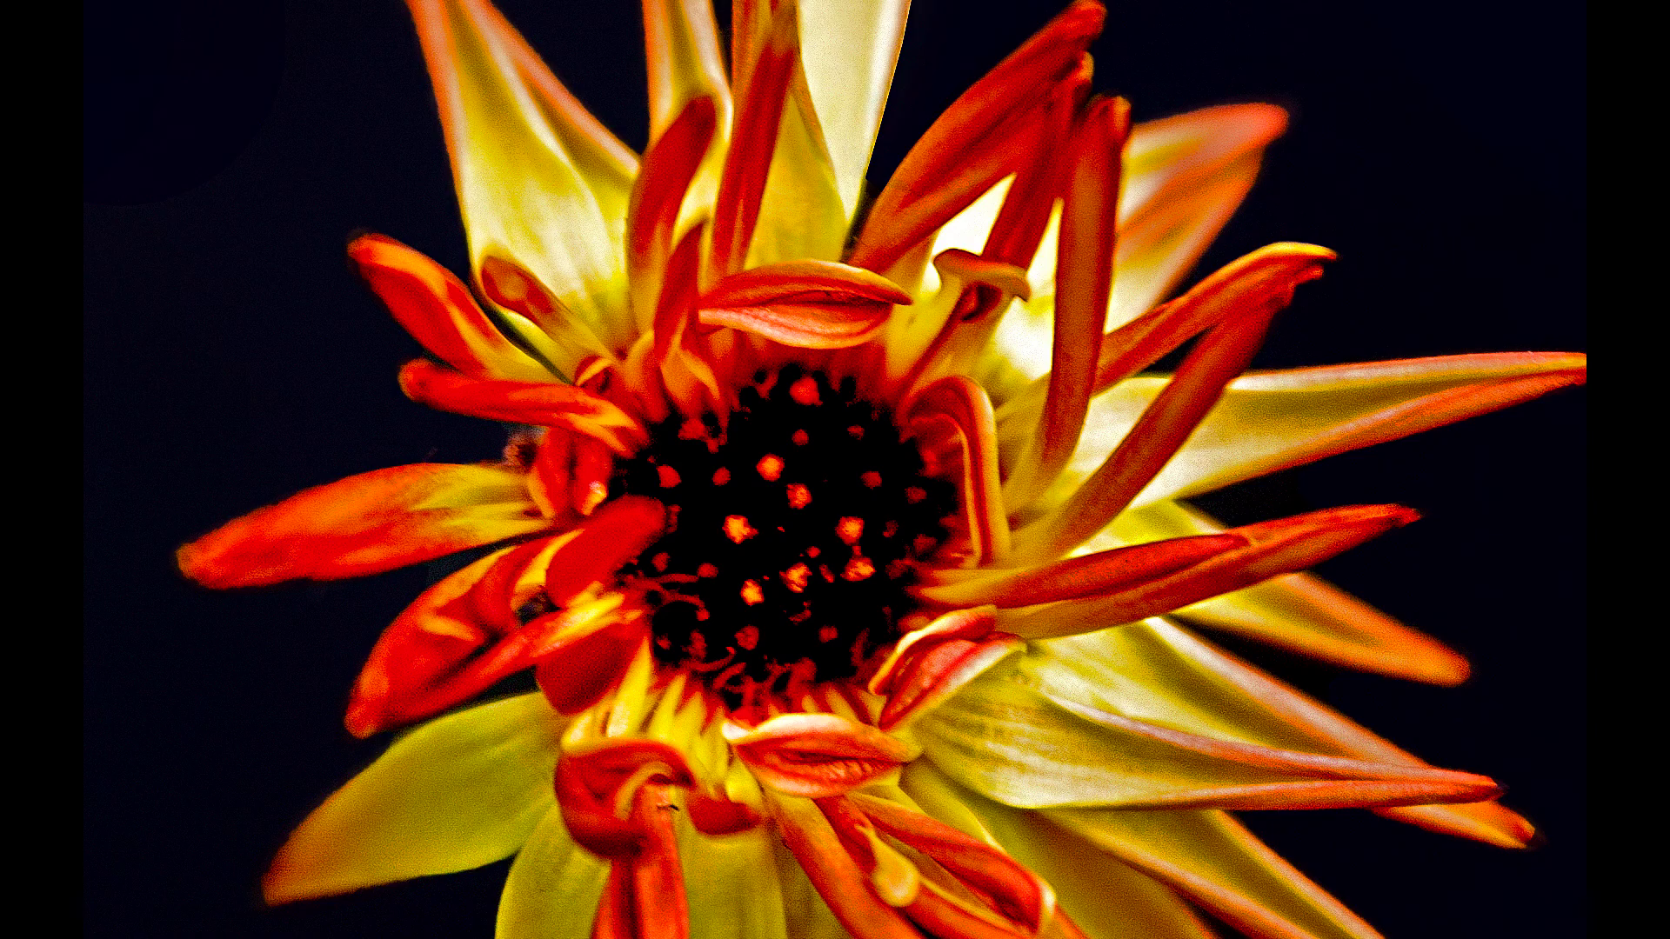